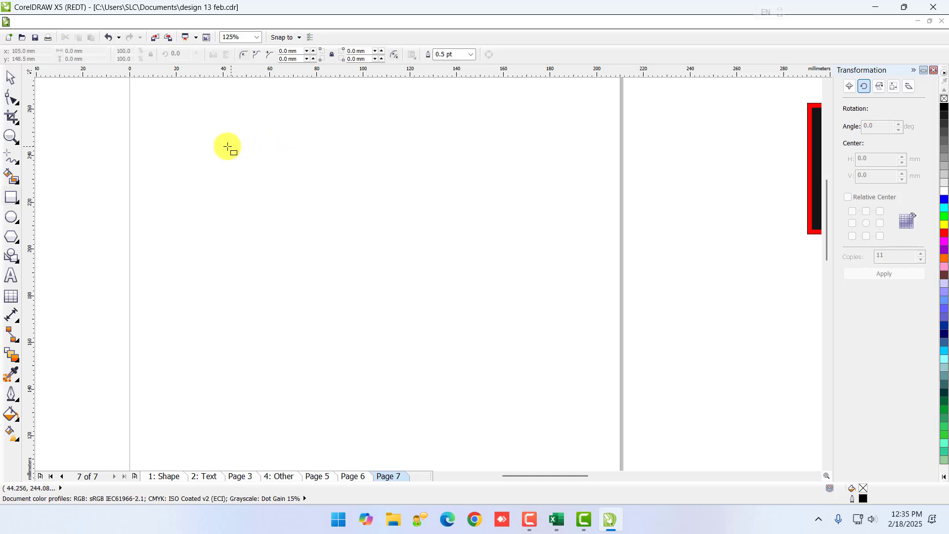
Step: Draw a black-filled rectangle about 38 by 136 mm and place vertical guidelines just inside its left and right edges
drag(194, 142, 283, 461)
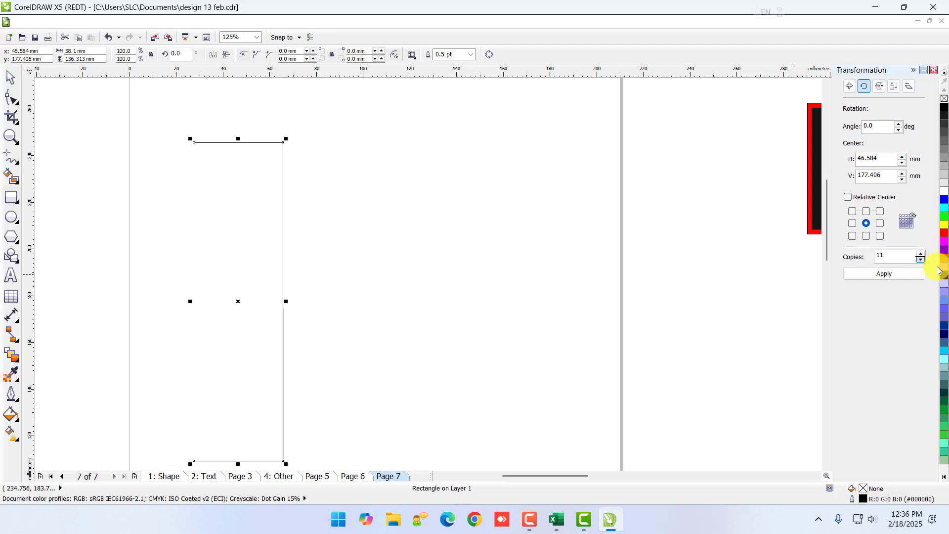
click(945, 112)
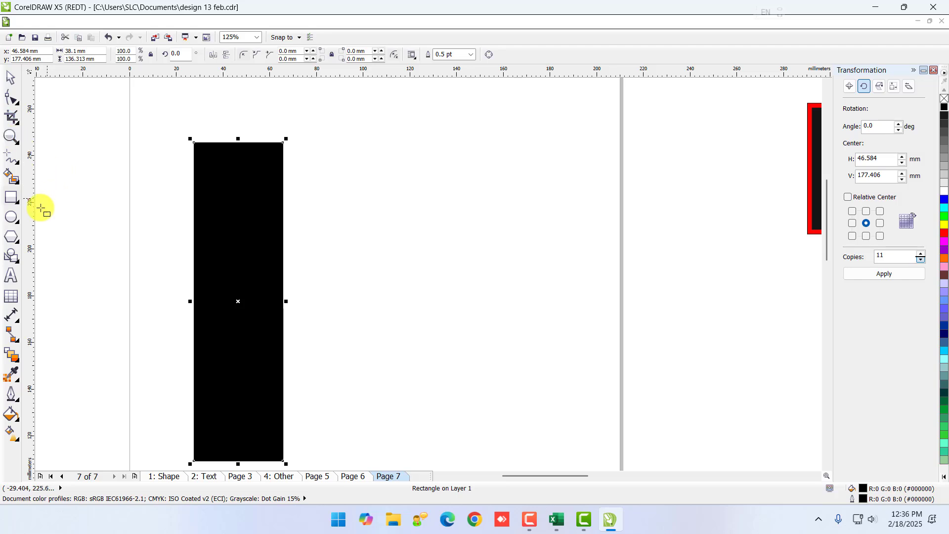
drag(32, 236, 197, 260)
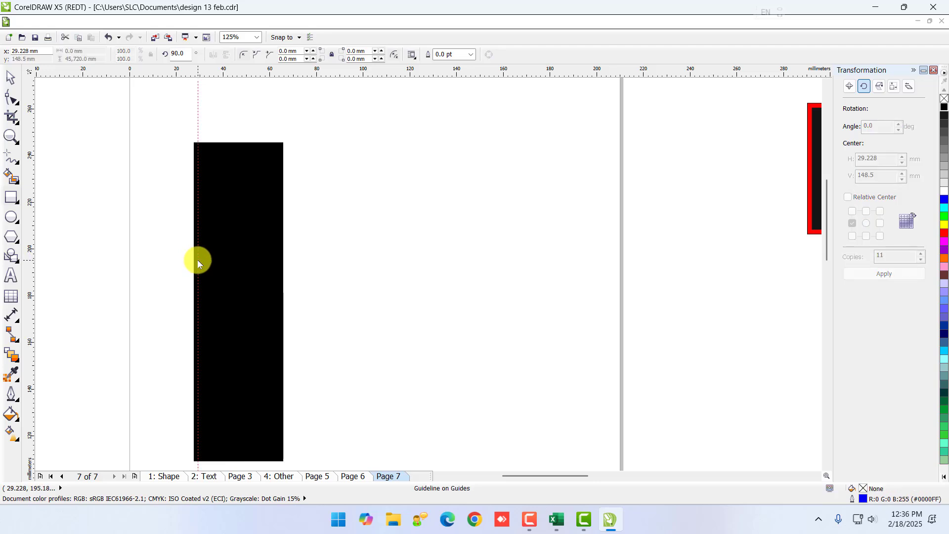
drag(32, 144, 278, 206)
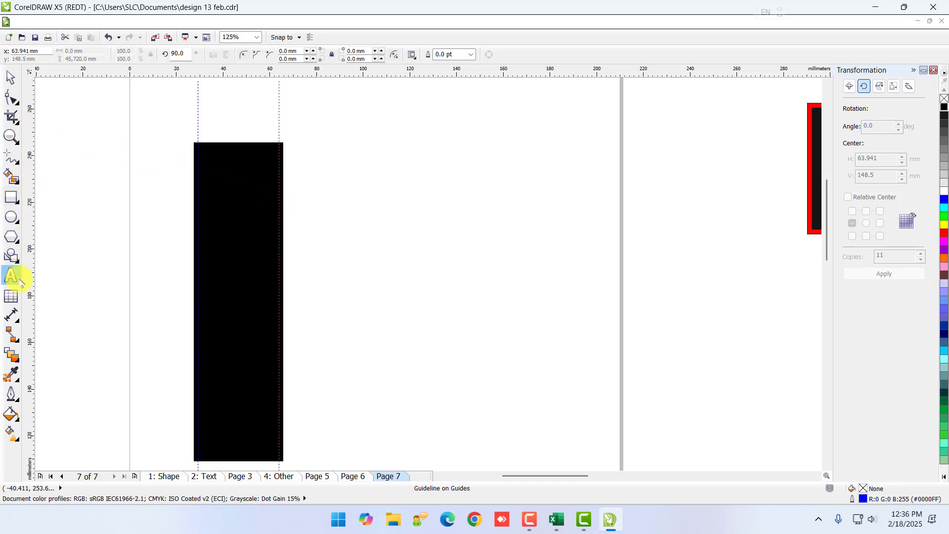
Step: Draw a rectangle about 4.2 by 2.7 mm in the strip's upper-left corner at the guideline, with white fill and outline
click(11, 197)
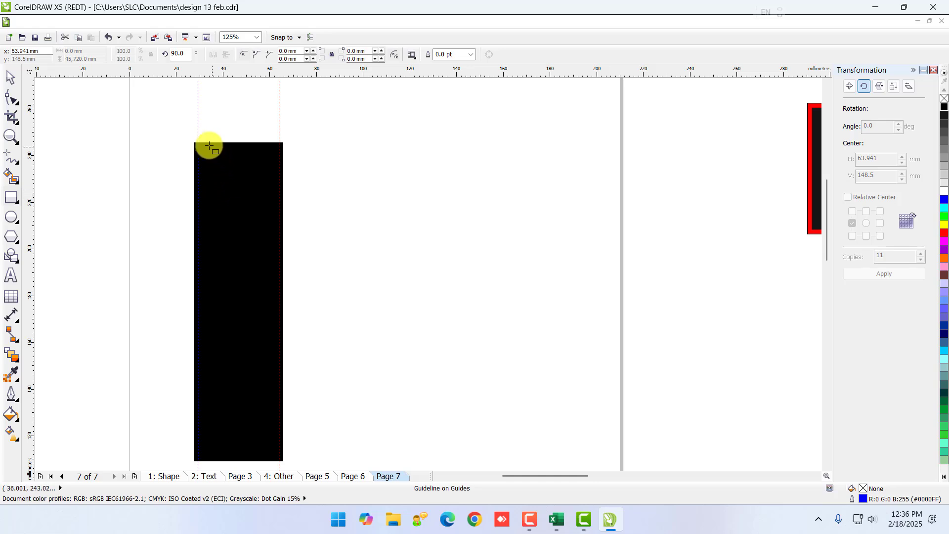
scroll(210, 147, up, 4)
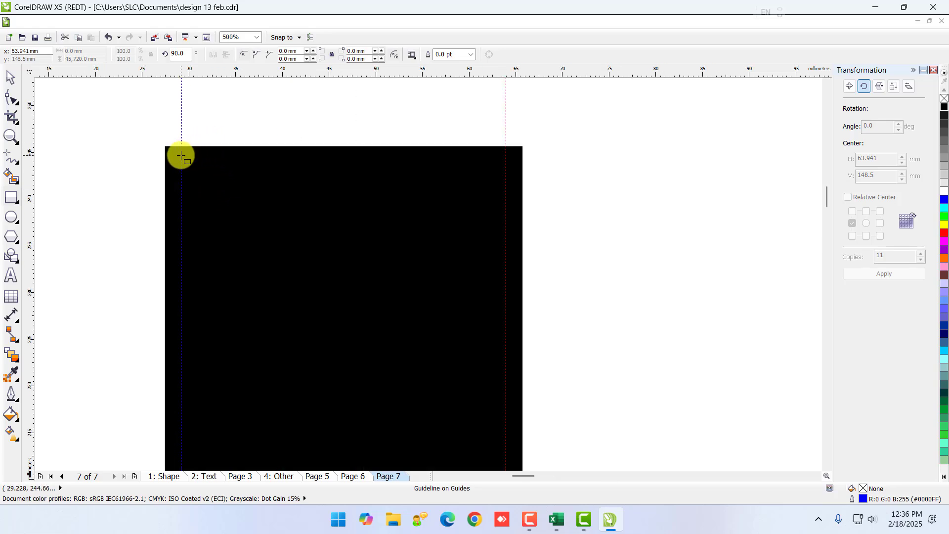
drag(181, 159, 220, 183)
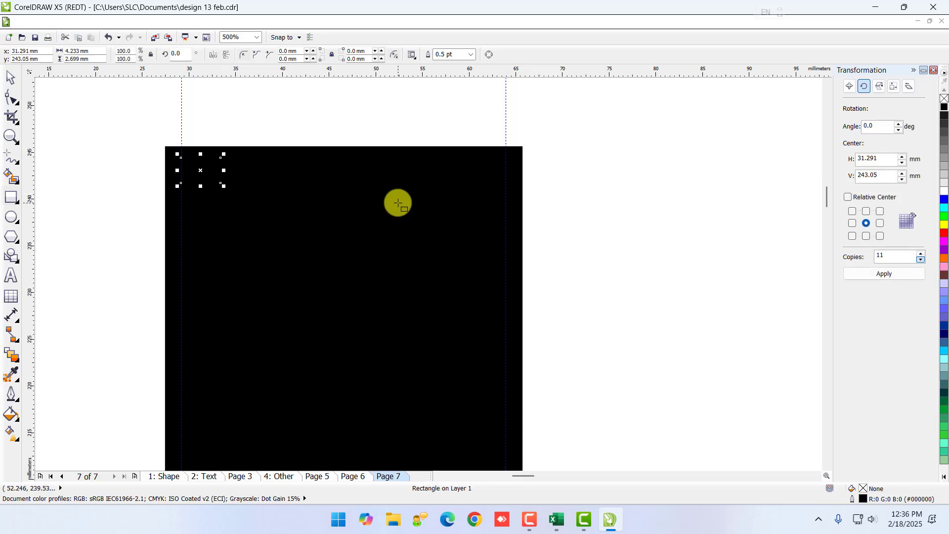
right_click(944, 194)
click(944, 194)
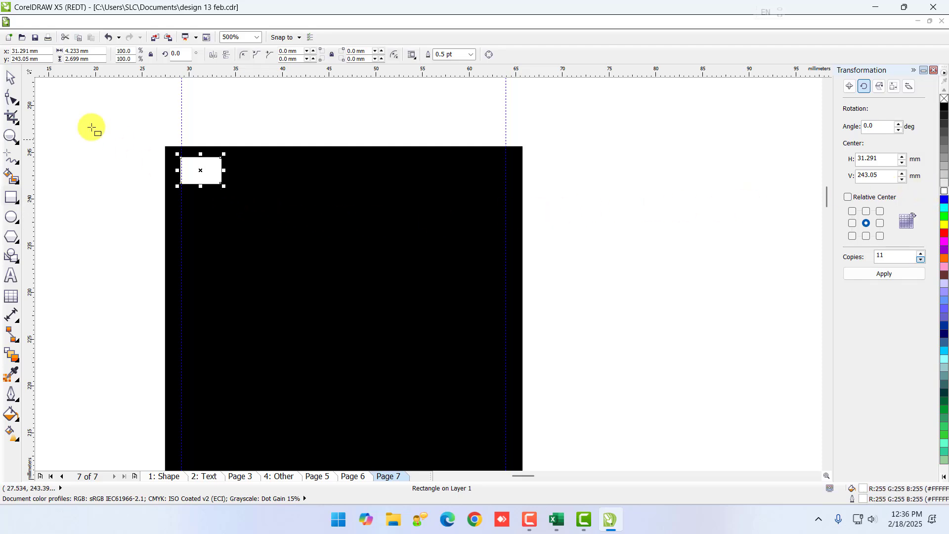
Step: Duplicate the small white rectangle and place the copy at the strip's lower-left corner along the left guideline
scroll(216, 187, down, 2)
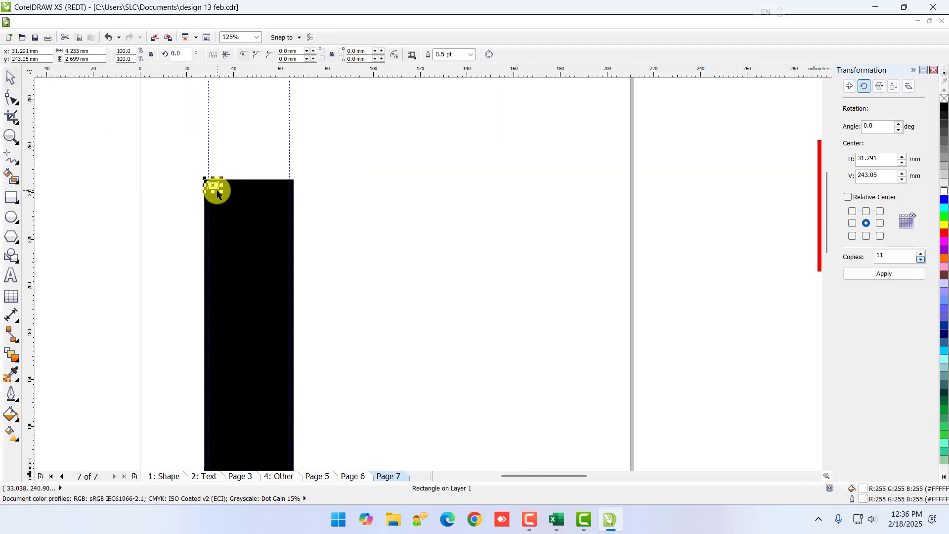
scroll(214, 214, down, 2)
scroll(213, 218, up, 3)
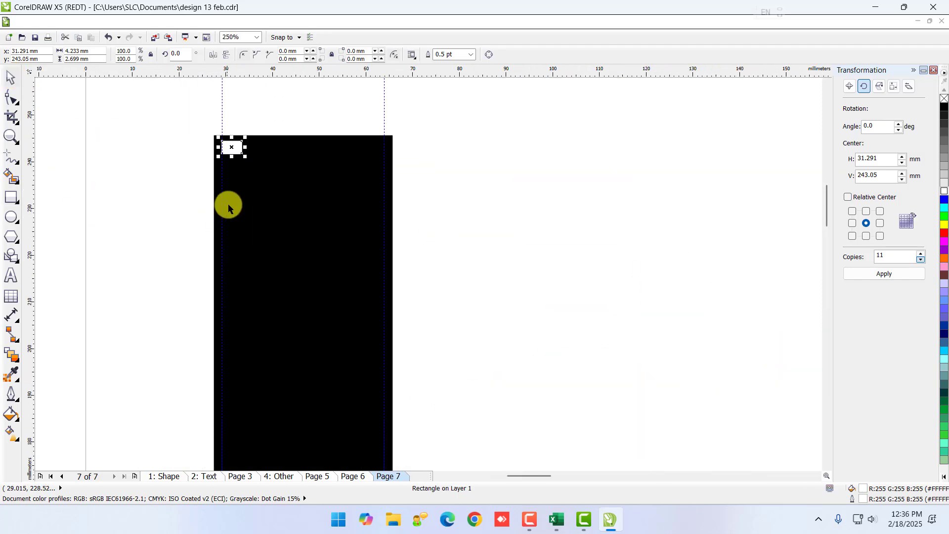
key(ctrl+d)
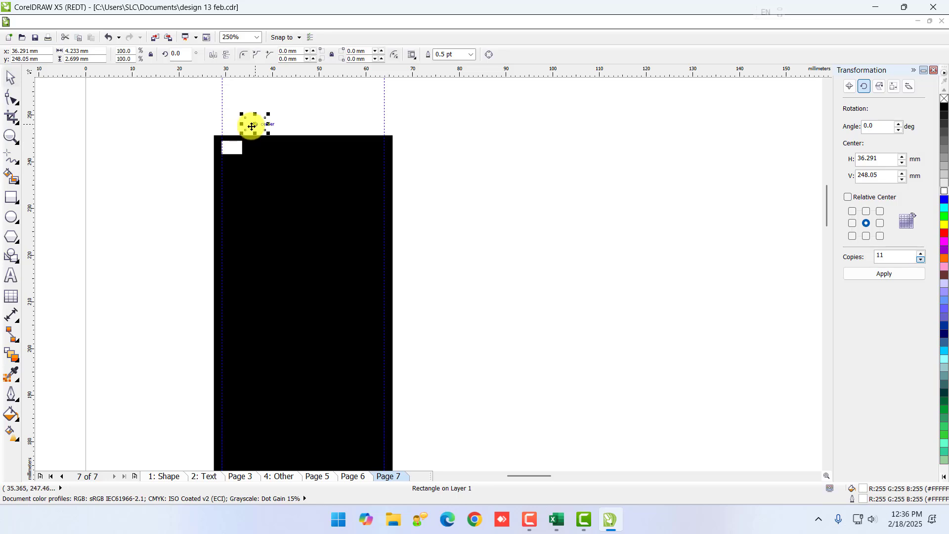
drag(250, 122, 236, 395)
scroll(240, 395, down, 3)
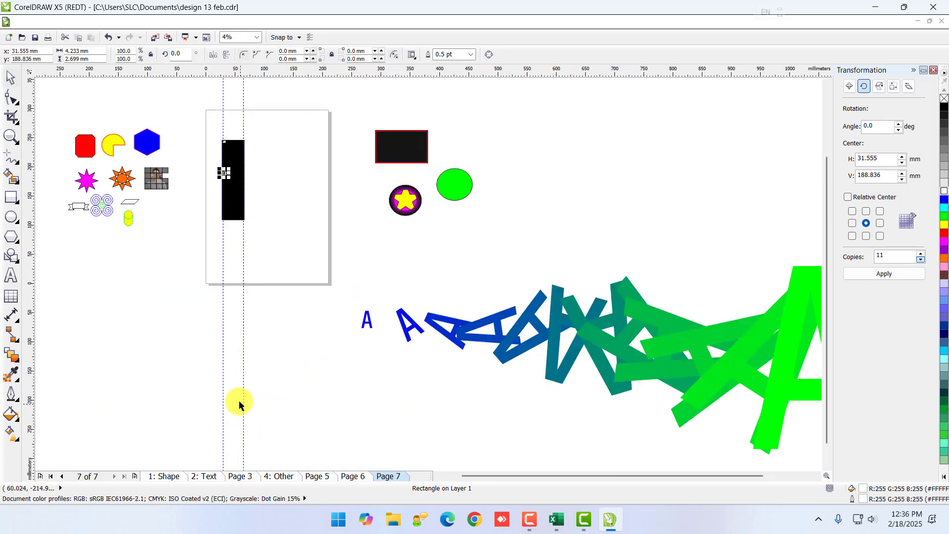
scroll(236, 176, up, 2)
drag(186, 171, 195, 259)
key(ctrl+z)
drag(186, 173, 185, 353)
scroll(184, 353, up, 3)
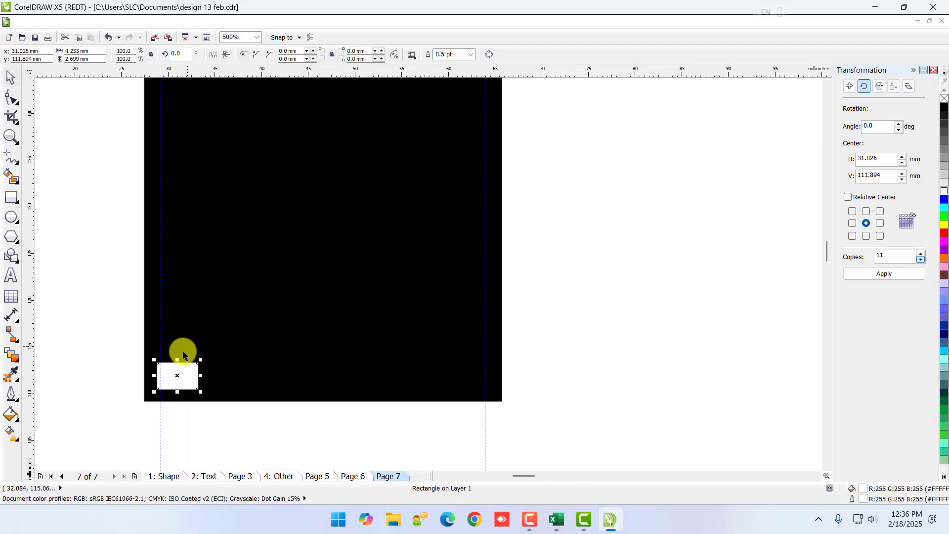
key(Right)
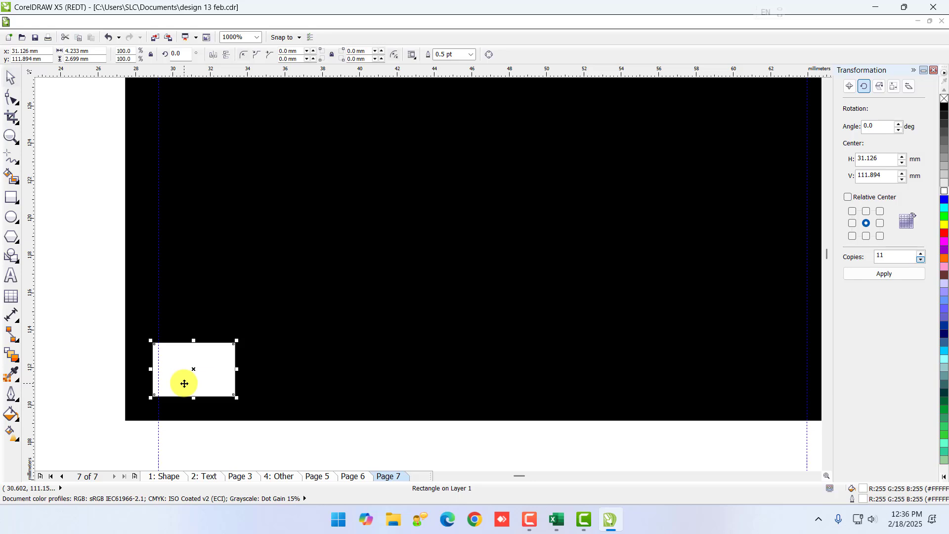
Step: Examine the alignment of the upper and lower white rectangles with the left guideline
scroll(185, 378, down, 3)
scroll(185, 286, up, 4)
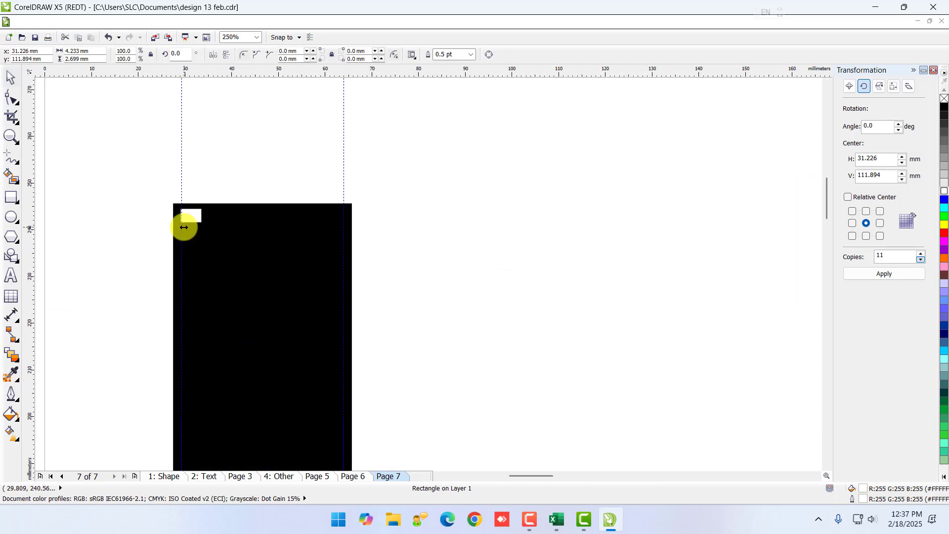
scroll(191, 354, down, 3)
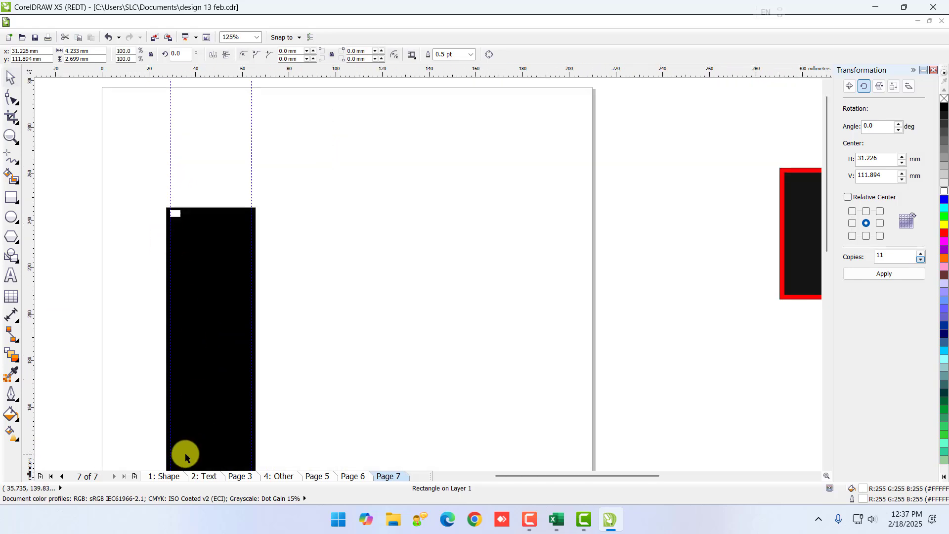
scroll(187, 451, down, 4)
scroll(188, 438, up, 3)
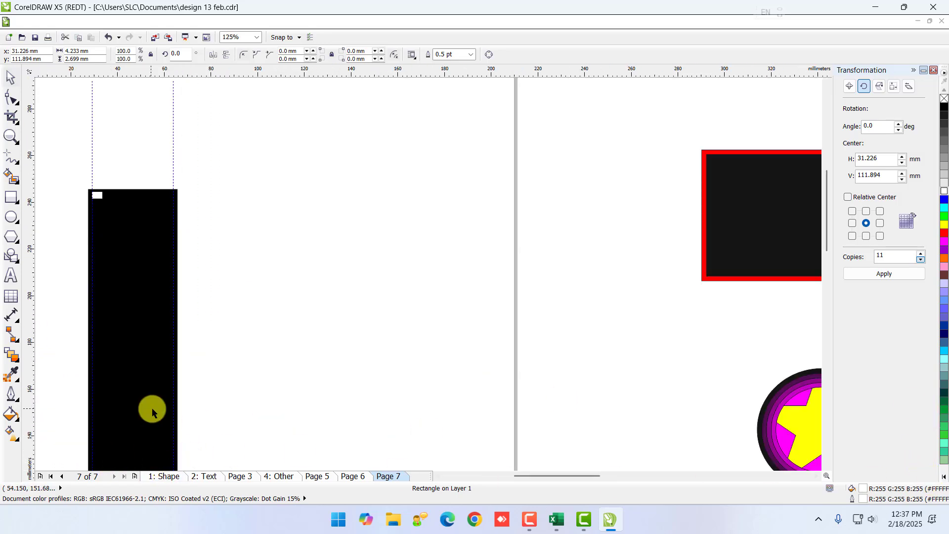
click(219, 336)
scroll(159, 356, down, 3)
scroll(139, 379, up, 4)
scroll(389, 291, up, 2)
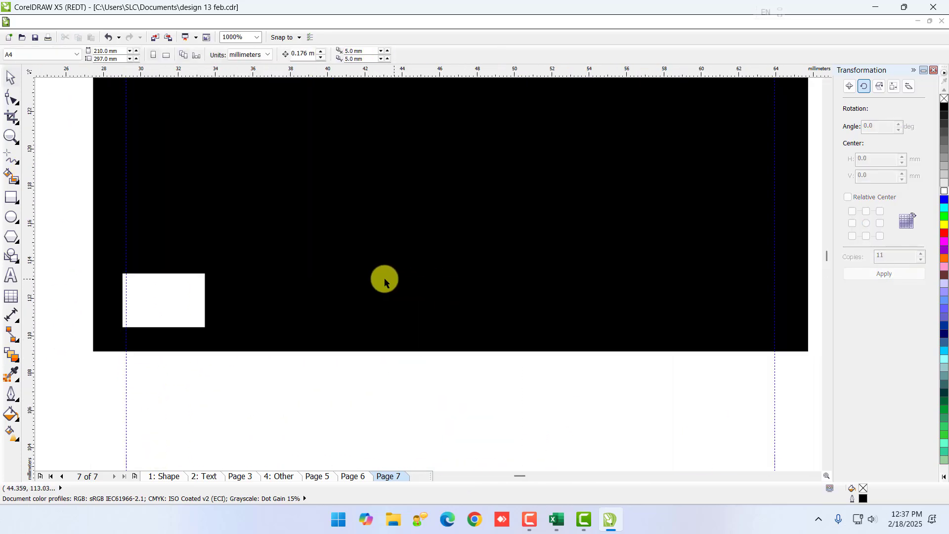
scroll(130, 296, down, 3)
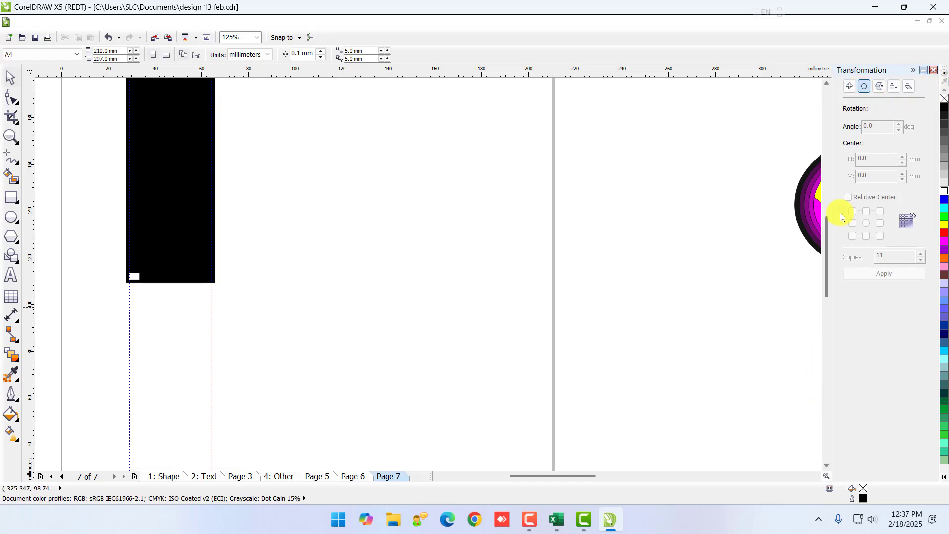
Step: Blend the upper and lower white rectangles into a column of film perforations along the strip's left edge
scroll(826, 86, up, 5)
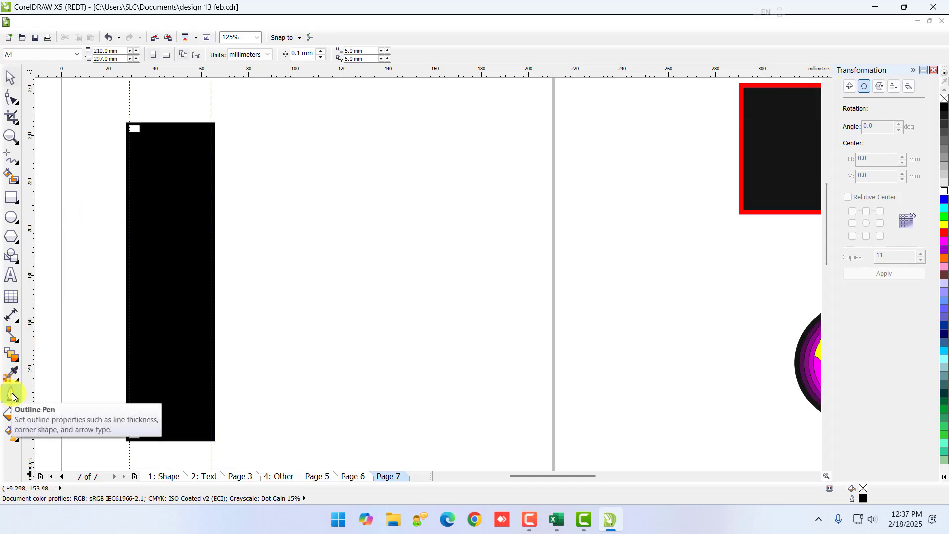
click(11, 356)
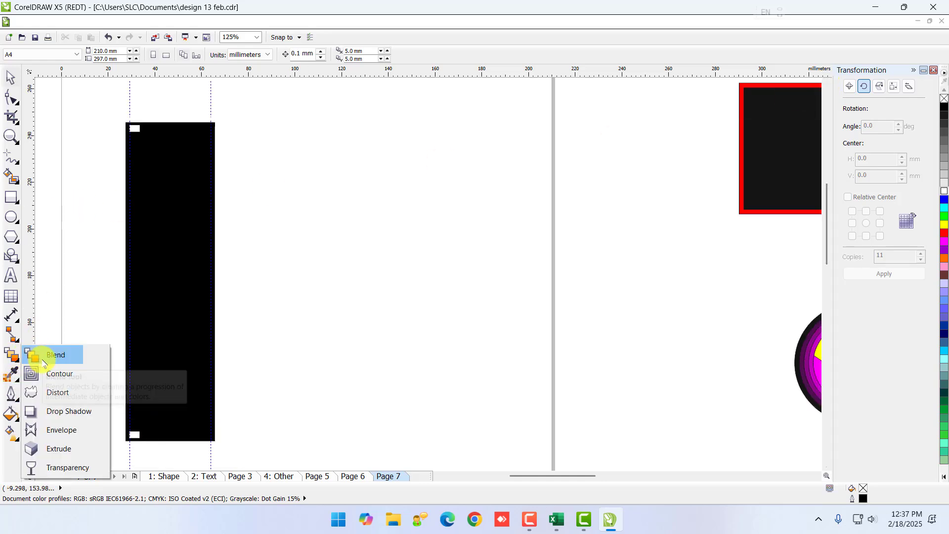
click(37, 354)
drag(130, 434, 129, 260)
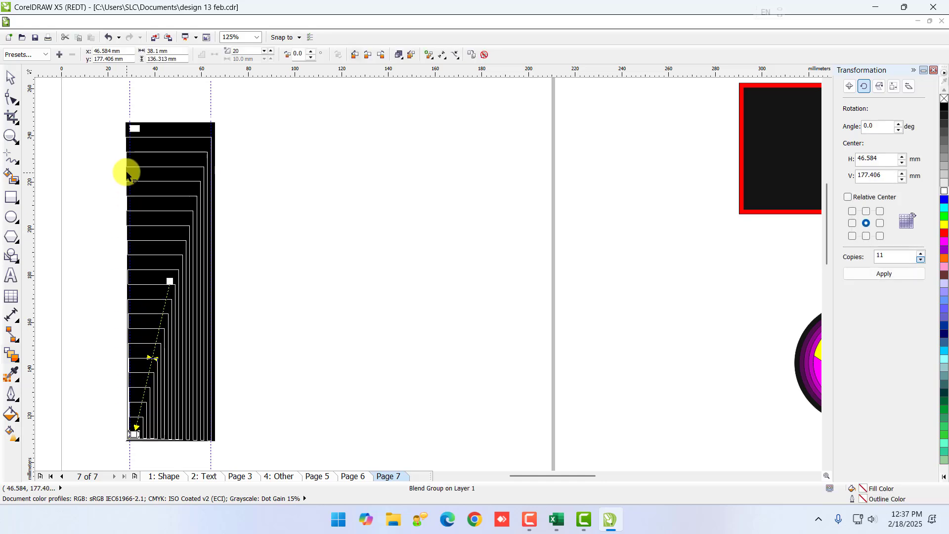
drag(128, 127, 132, 131)
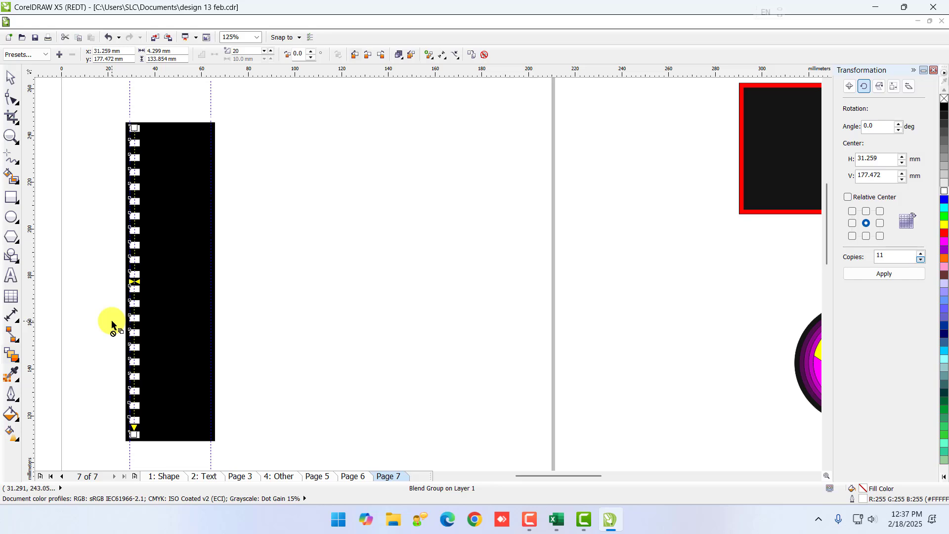
Step: Try higher step counts for the perforation blend, such as 31 and 23, and return it to 20 steps
click(271, 50)
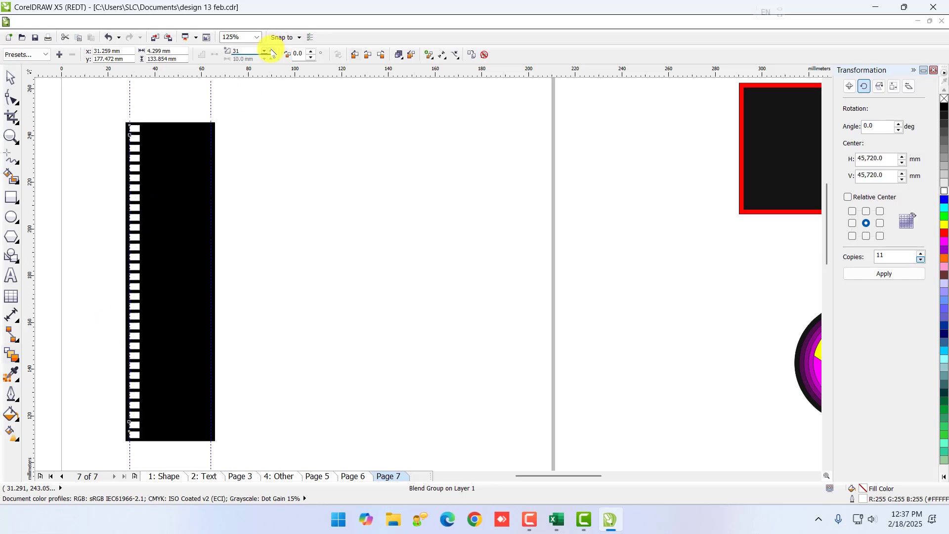
click(265, 56)
click(264, 57)
click(265, 56)
click(265, 57)
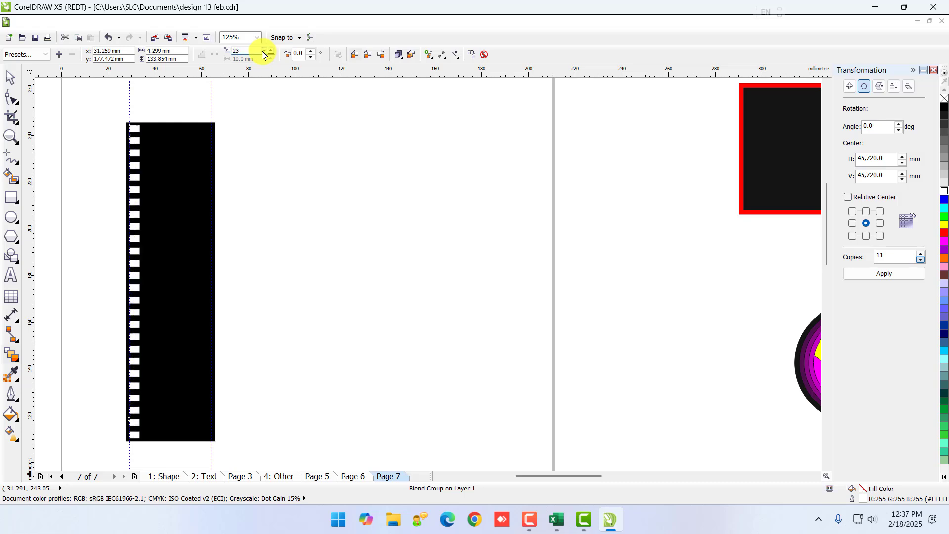
click(265, 56)
click(265, 56)
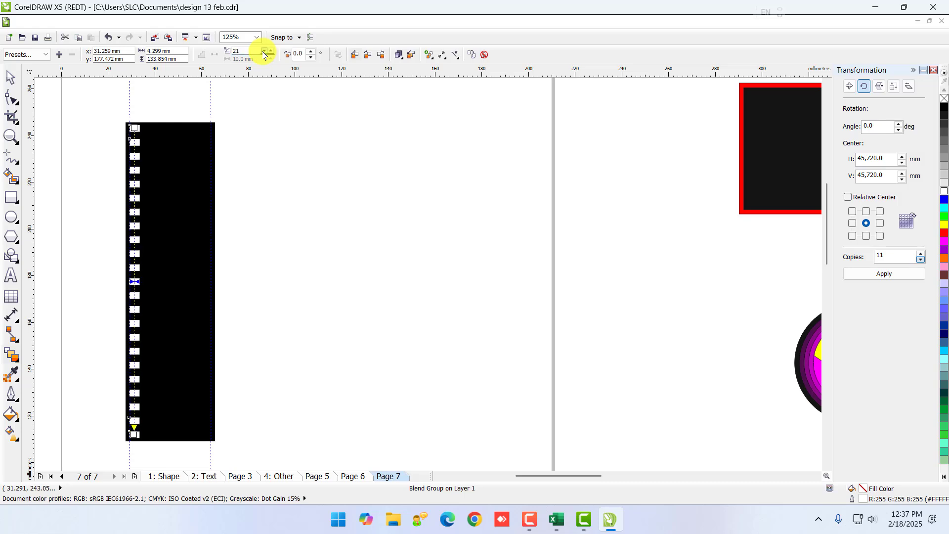
click(265, 56)
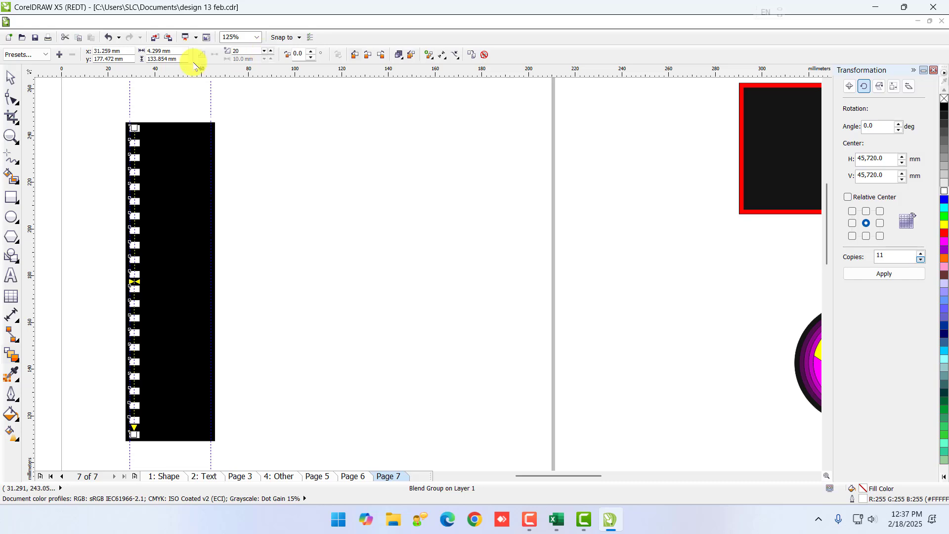
Step: Duplicate the perforation column and move the copy beside the right guideline of the strip
click(9, 78)
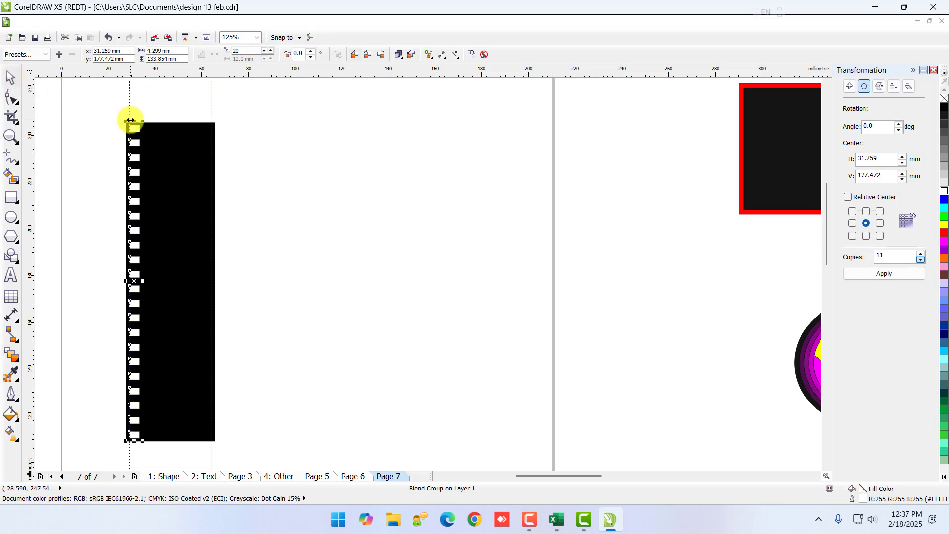
key(ctrl+d)
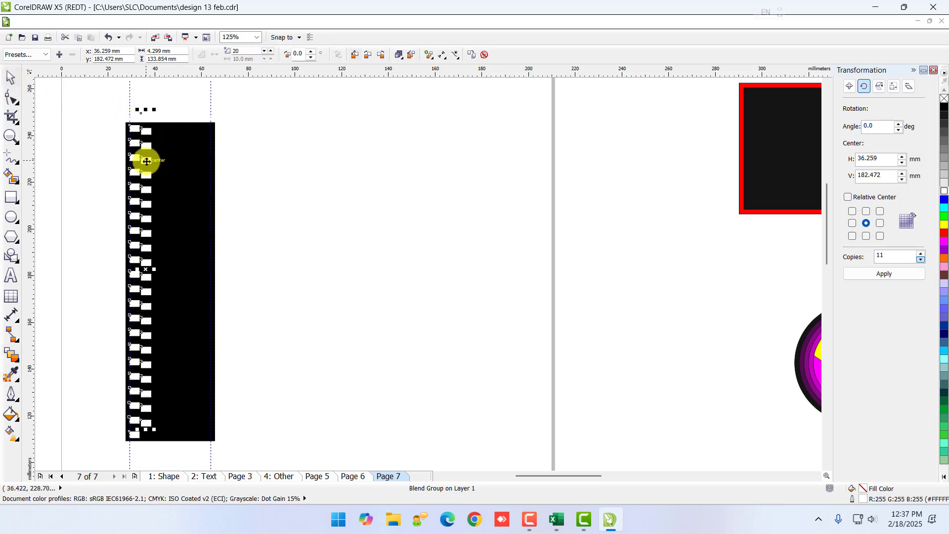
drag(148, 158, 206, 159)
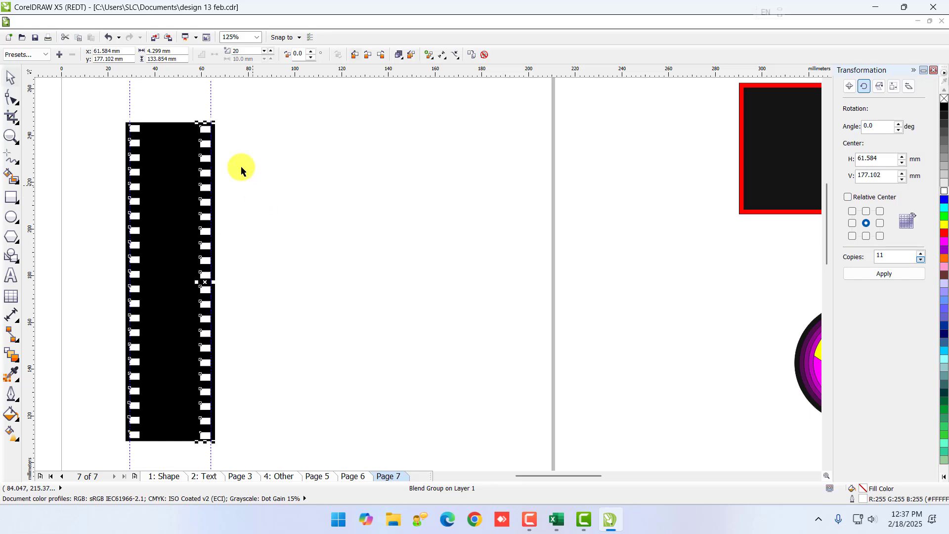
Step: Nudge the right perforation column up 0.4 mm and right 0.3 mm to line up with the left column and guideline
scroll(167, 112, up, 2)
scroll(205, 166, down, 2)
scroll(183, 149, up, 2)
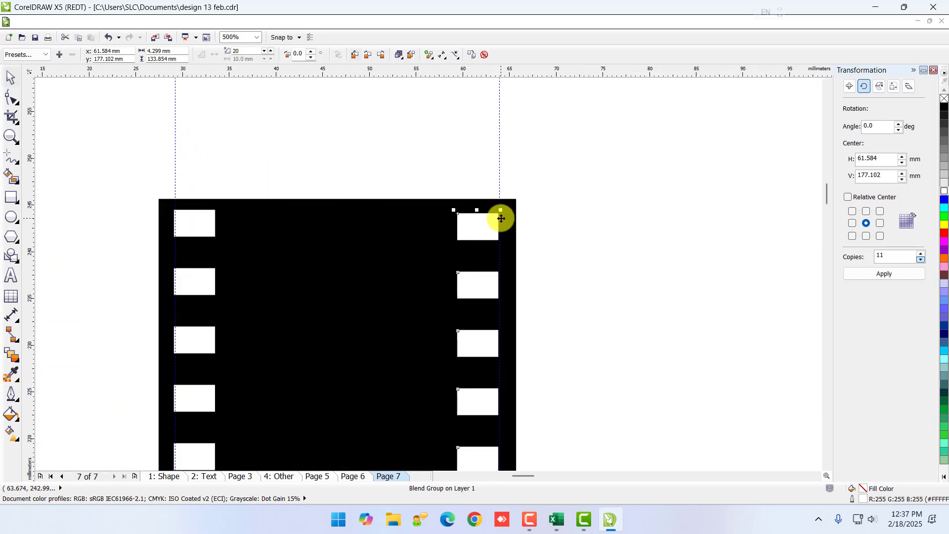
key(Up)
key(Up)
key(Up)
key(Up)
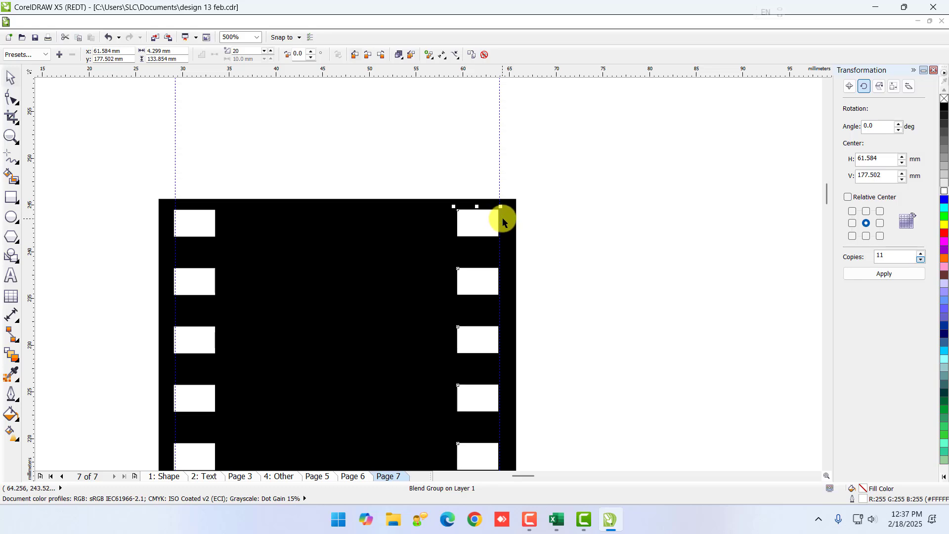
key(Right)
key(Right)
key(Right)
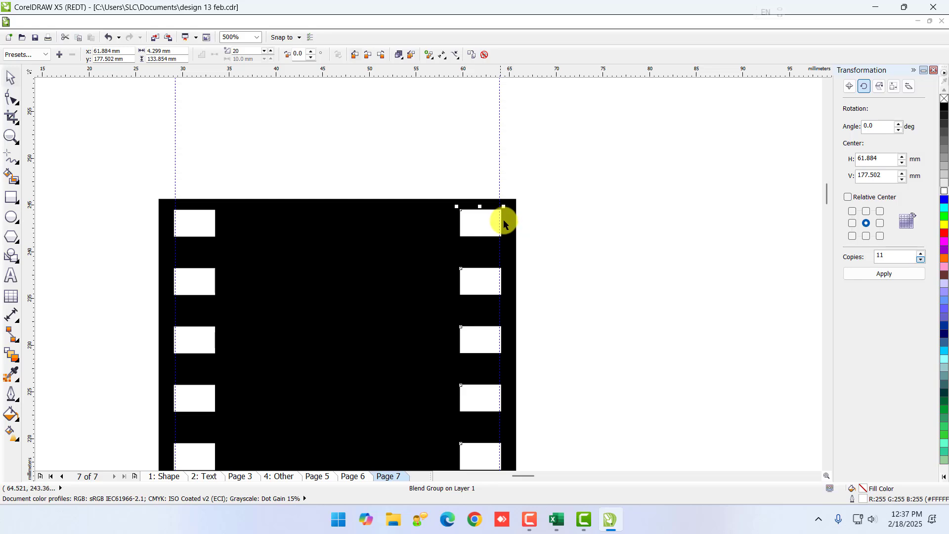
scroll(423, 226, down, 5)
scroll(514, 295, up, 3)
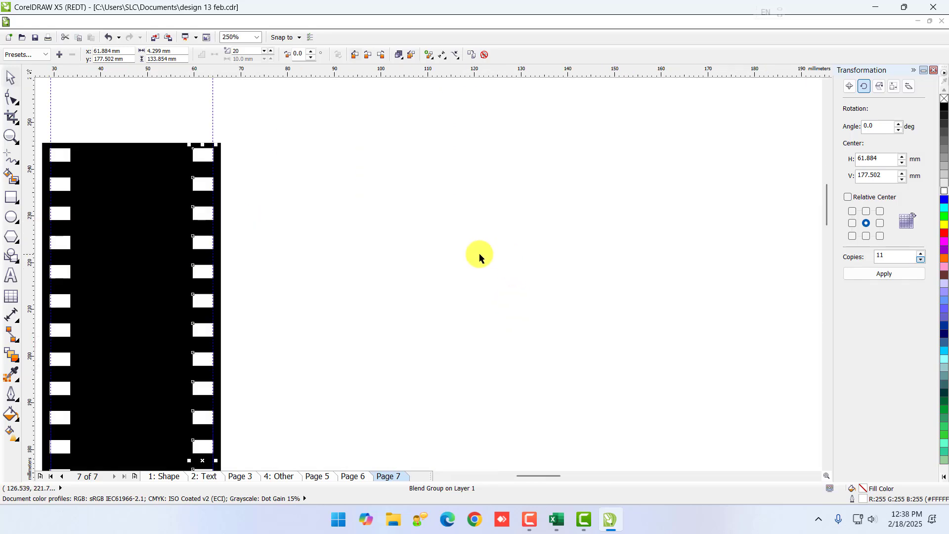
click(435, 246)
scroll(212, 190, down, 1)
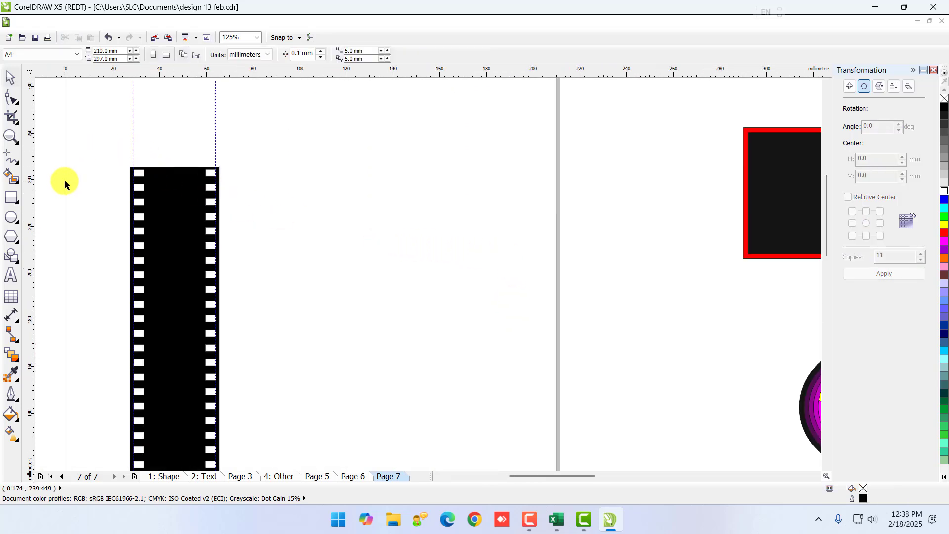
Step: Draw a picture frame rectangle about 19.6 by 14.3 mm inside the strip's upper end and give it a light grey outline
click(11, 197)
scroll(156, 183, up, 1)
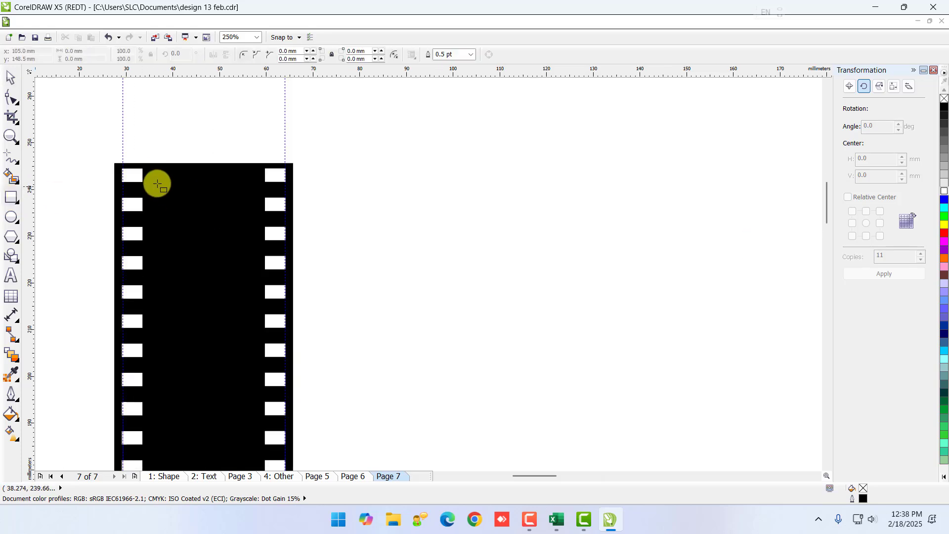
drag(156, 178, 248, 244)
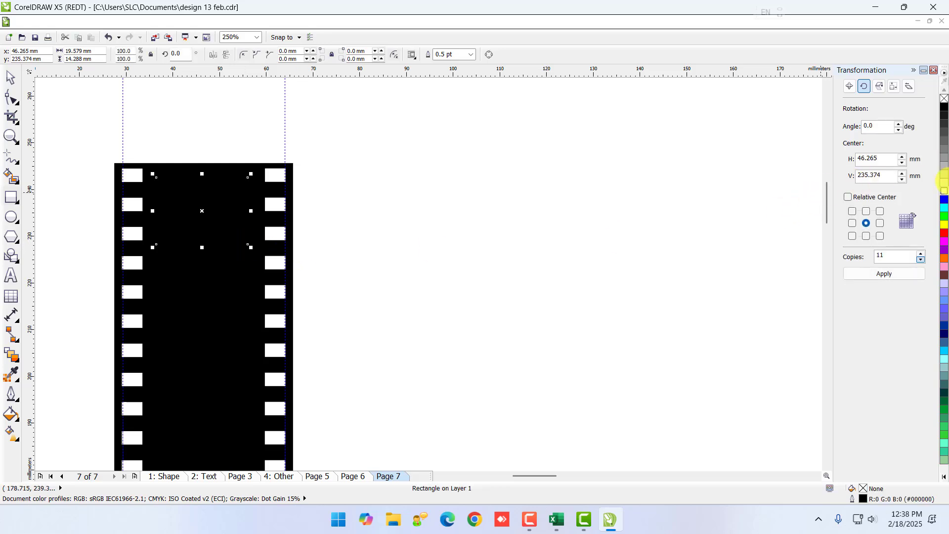
right_click(943, 184)
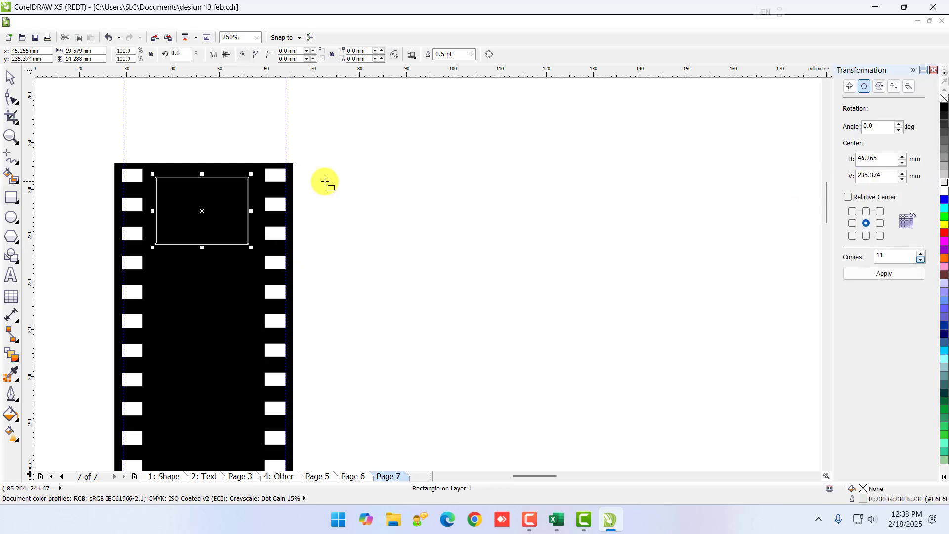
Step: Import motu.png at about 35 mm square beside the strip and move it to overlap the strip's right edge
click(24, 22)
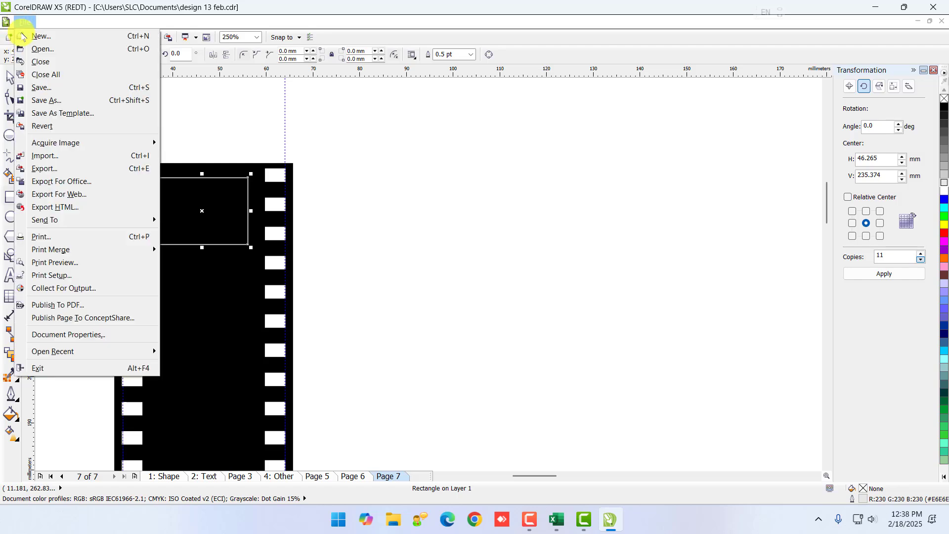
click(48, 158)
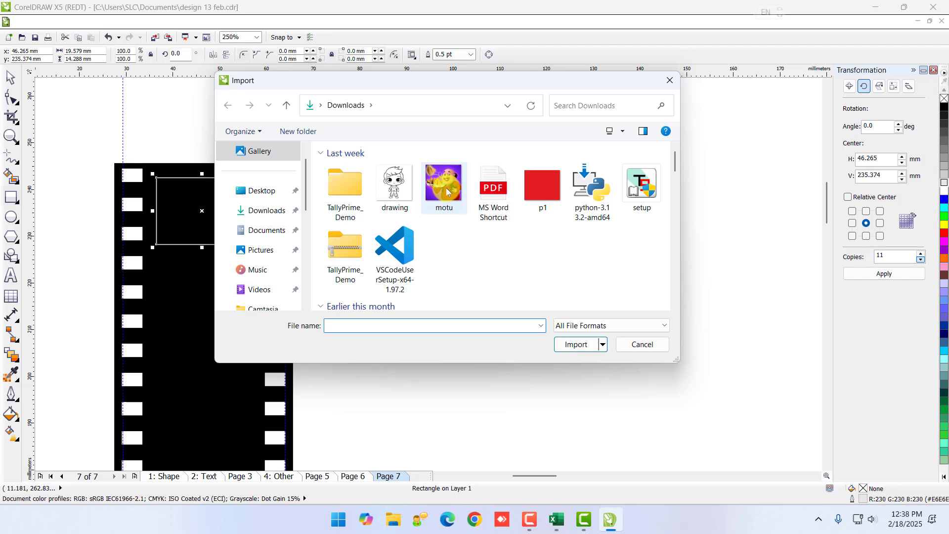
double_click(447, 191)
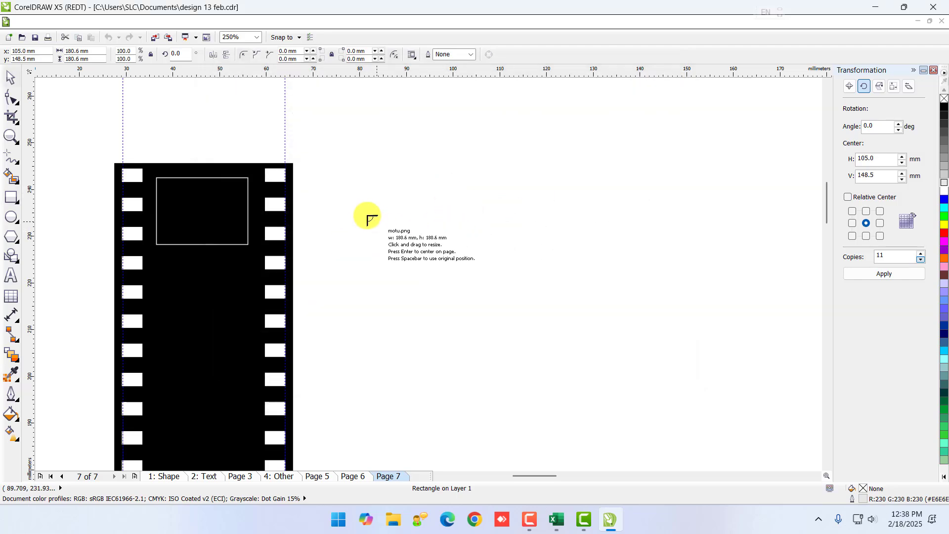
drag(349, 202, 512, 364)
drag(450, 296, 315, 296)
Step: PowerClip the motu image inside the grey-outlined frame and open the frame's contents for editing
click(172, 21)
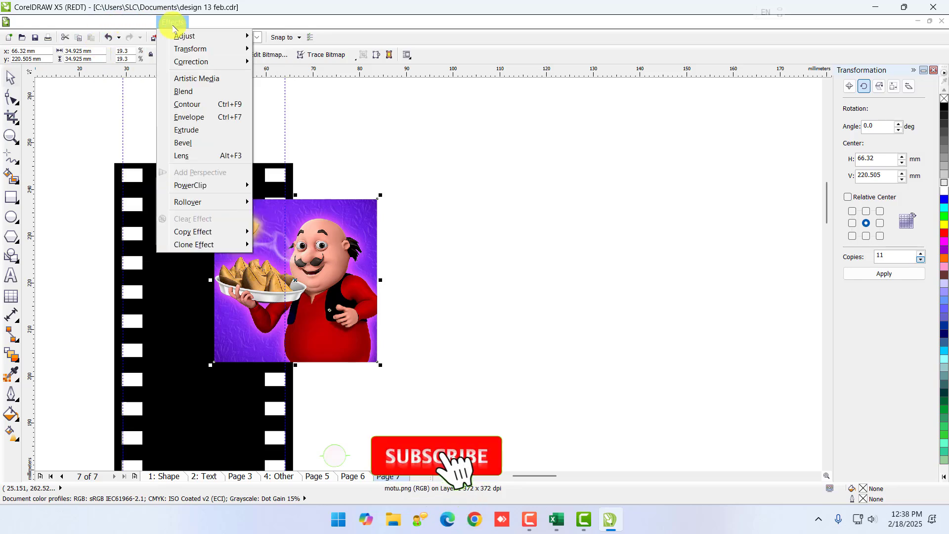
mouse_move(210, 185)
click(297, 184)
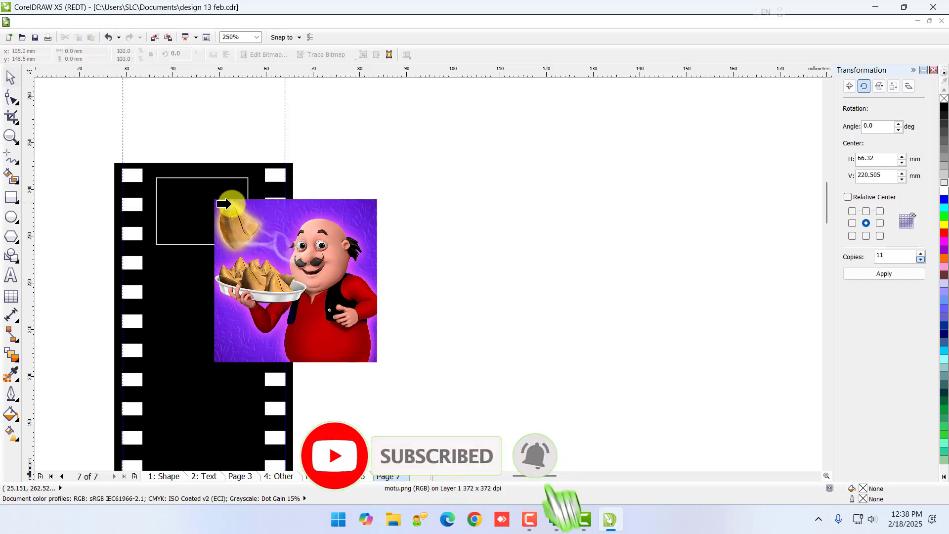
click(231, 204)
ctrl+click(237, 212)
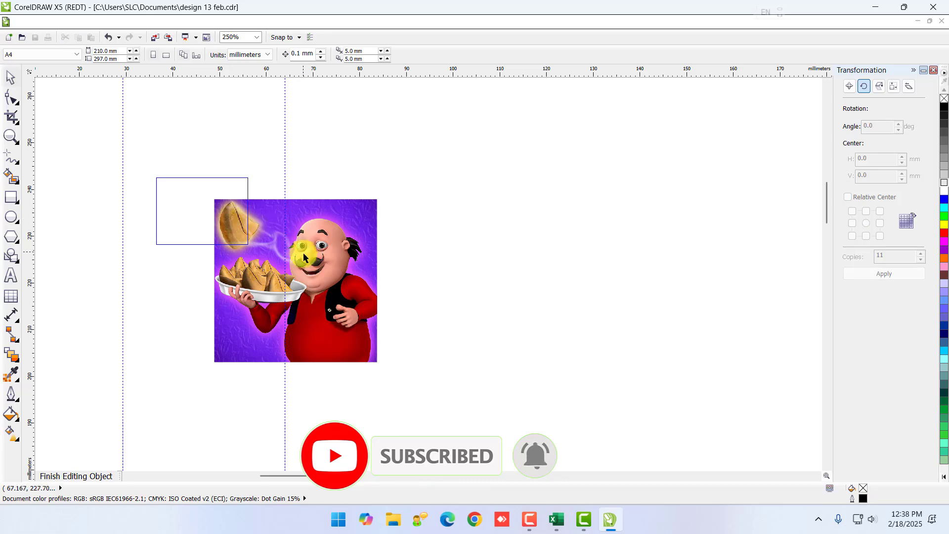
Step: Scale the clipped image to about 21.8 mm square, position it over the frame outline, and finish editing the contents
drag(326, 273, 258, 242)
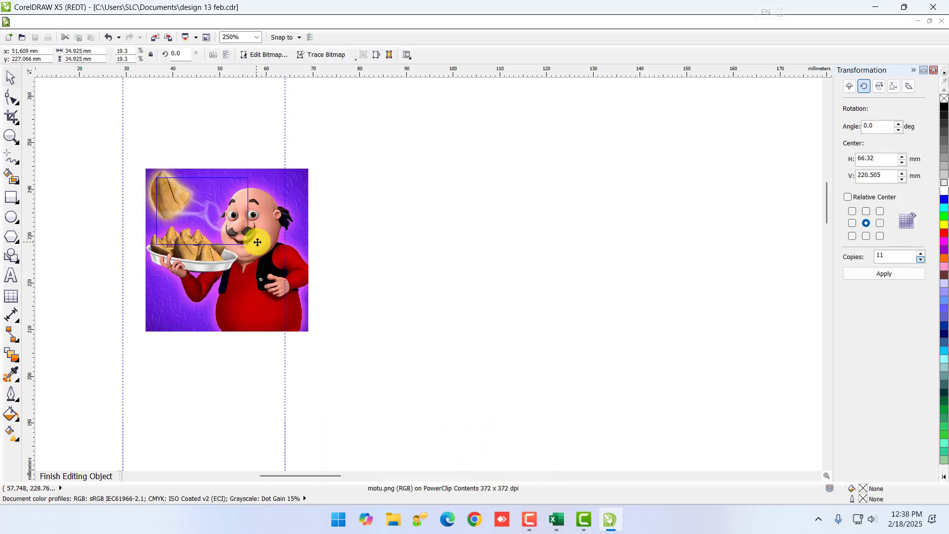
drag(310, 333, 252, 275)
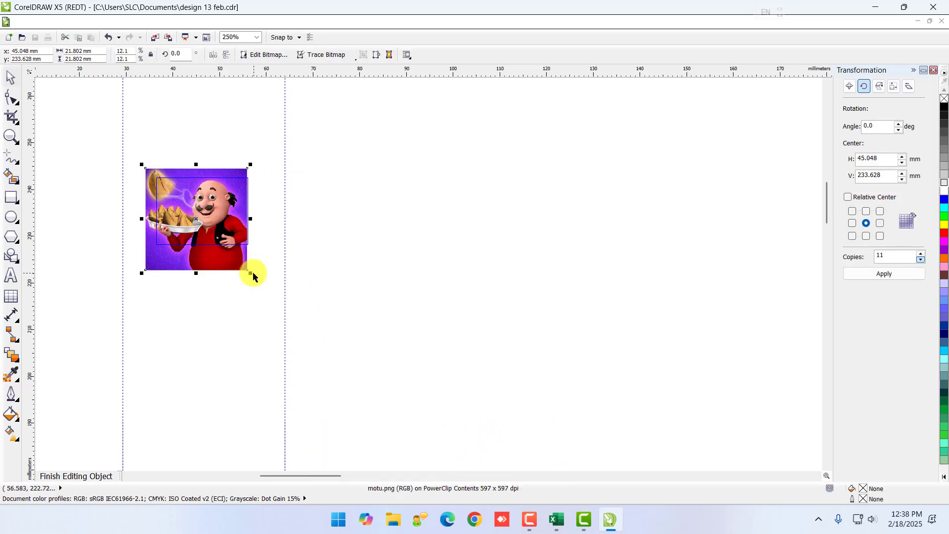
drag(215, 217, 219, 219)
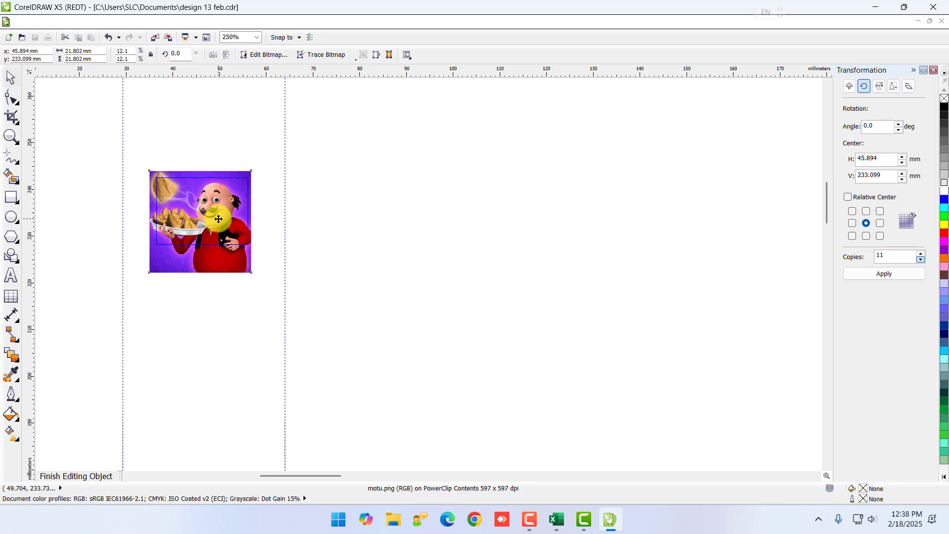
click(95, 475)
Step: Duplicate the picture frame in place and nudge the copy 17.9 mm straight down, leaving a gap below the original
click(227, 233)
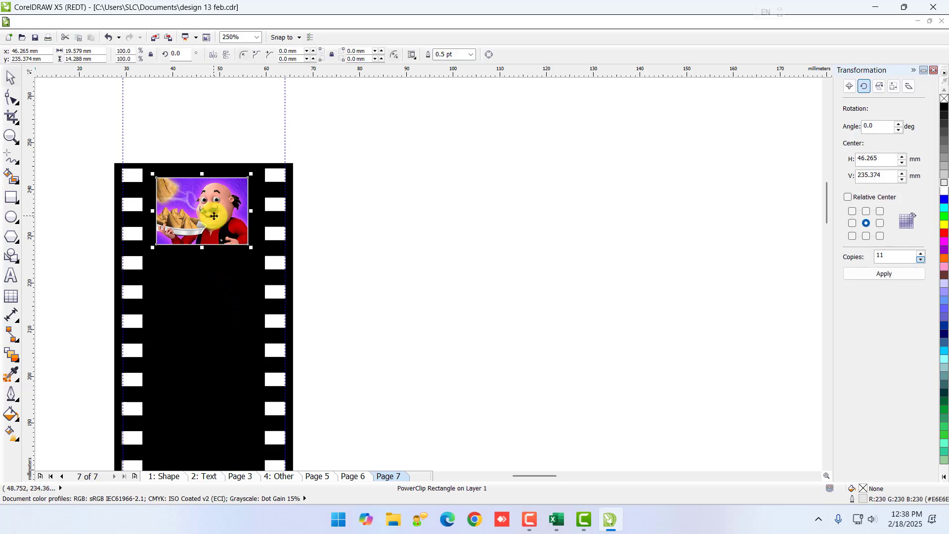
key(Down)
key(Down)
key(Down)
key(Down)
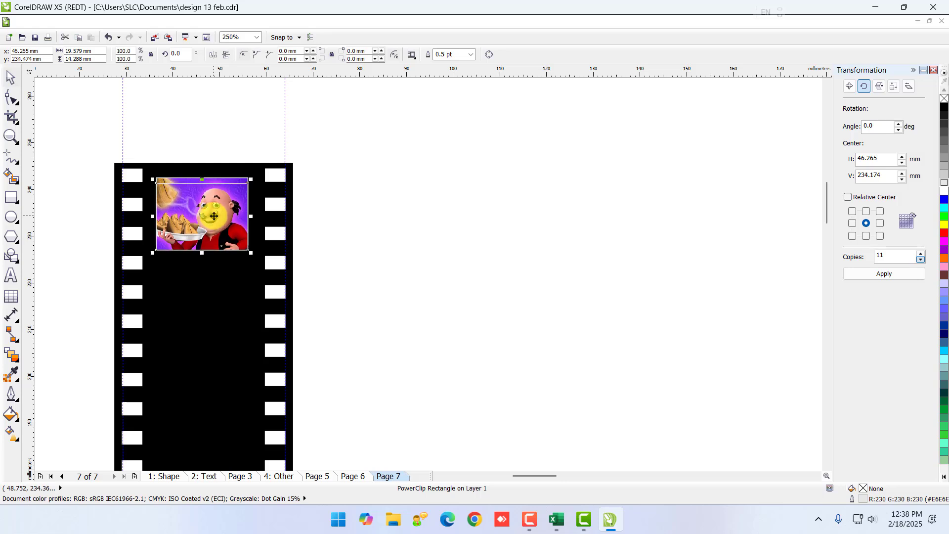
key(Down)
key(Down)
key(Down)
key(Down)
key(Down)
key(Down)
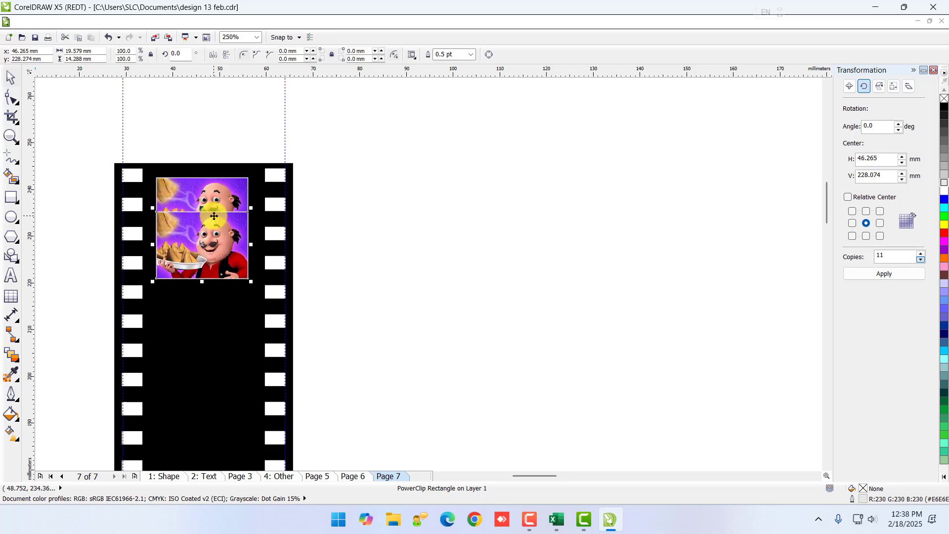
key(Down)
key(Down)
key(Down)
key(Down)
key(Down)
key(Down)
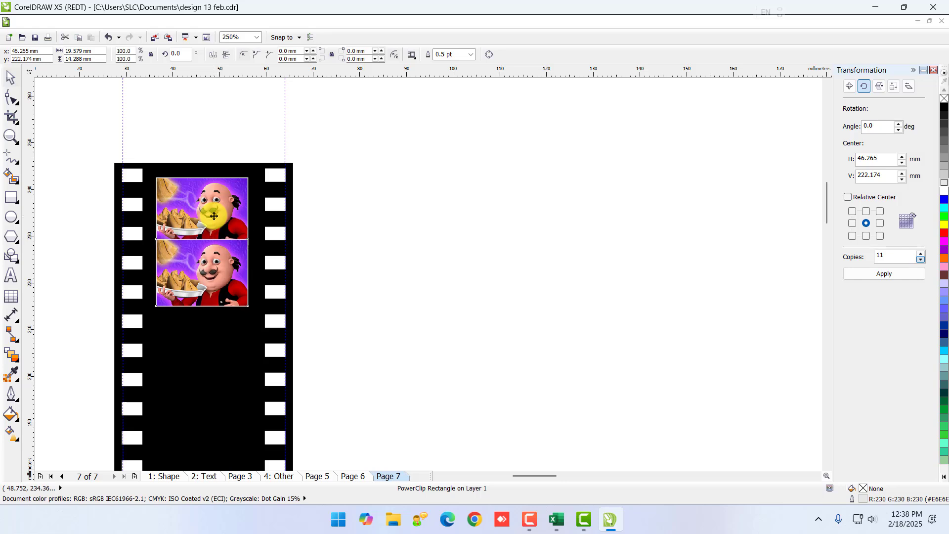
key(Down)
key(Down)
key(Down)
key(Down)
key(Down)
key(Down)
key(Down)
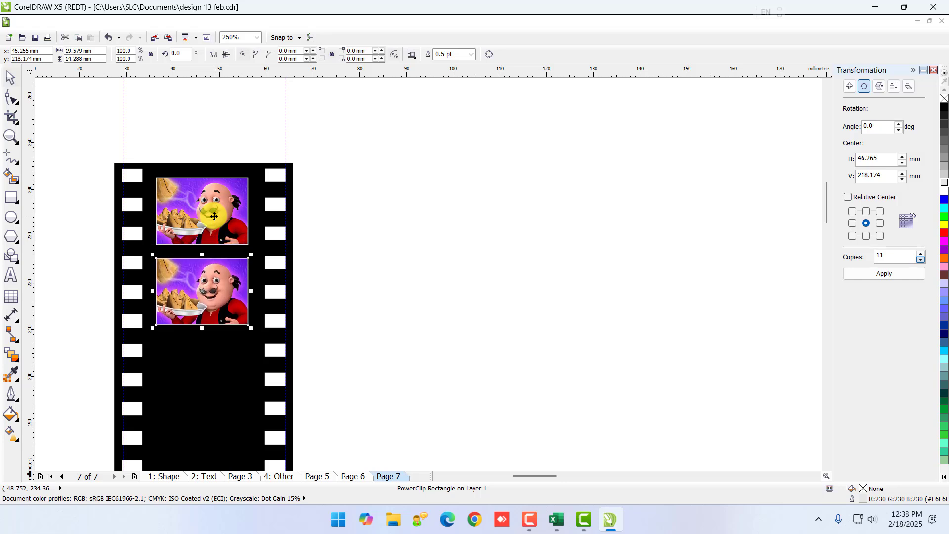
key(Down)
key(Down)
key(Down)
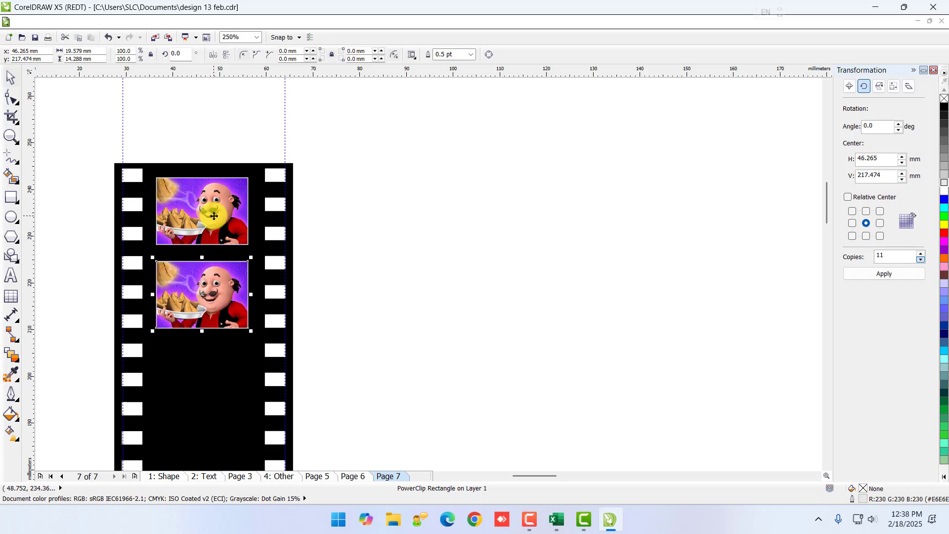
Step: Repeat the duplication at the same spacing down the strip until it holds seven picture frames
key(ctrl+d)
scroll(228, 238, down, 3)
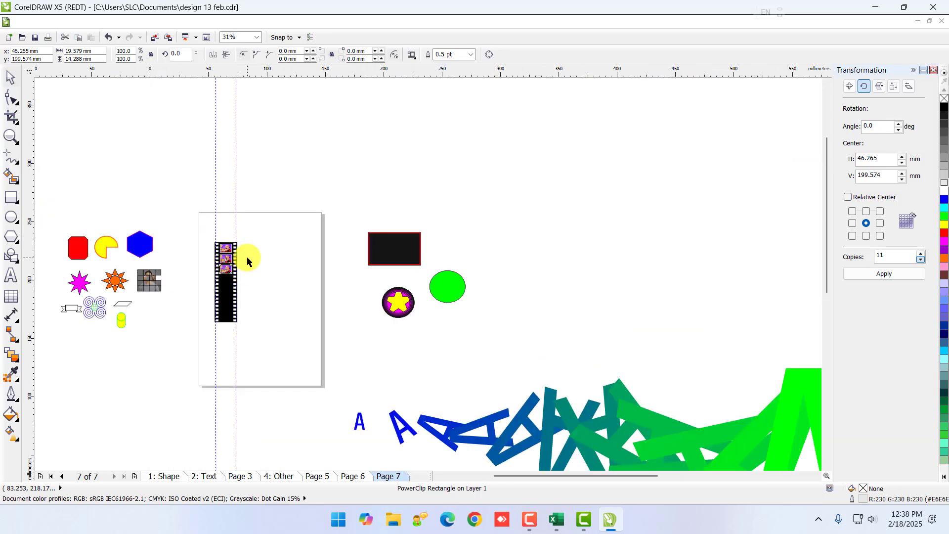
scroll(157, 357, up, 2)
scroll(150, 417, down, 1)
scroll(148, 410, up, 1)
key(ctrl+d)
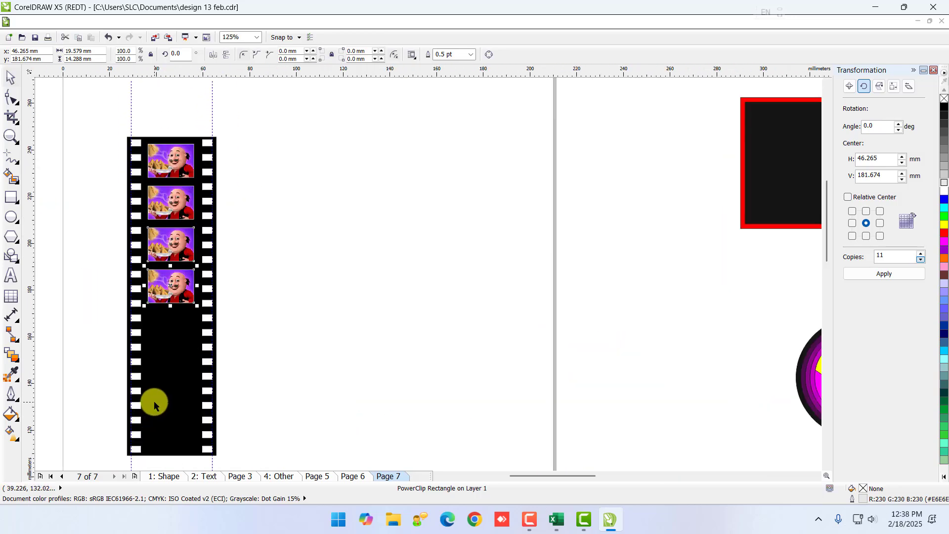
key(ctrl+d)
key(ctrl+d)
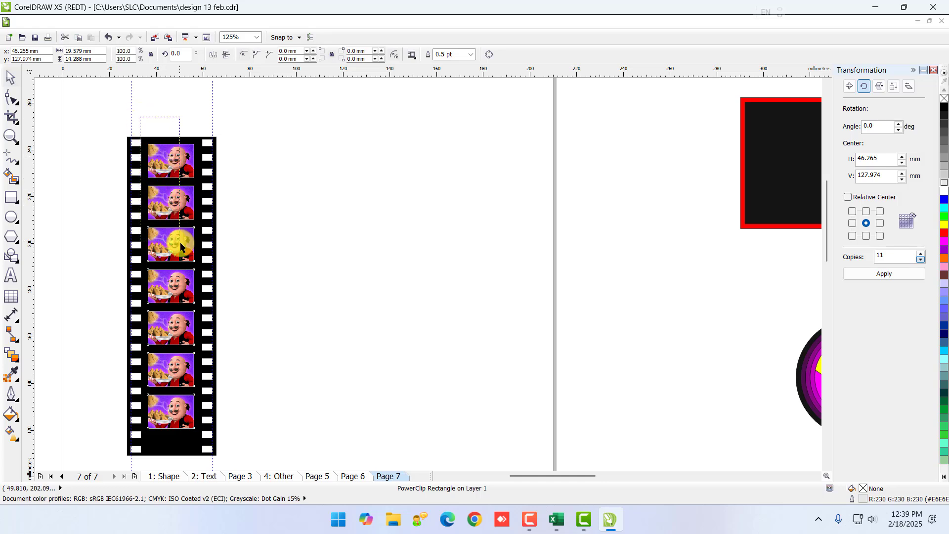
Step: Select all seven picture frames and nudge them down 4.3 mm to centre them vertically in the strip
click(133, 161)
drag(188, 228, 225, 450)
key(Down)
key(Down)
key(Down)
key(Down)
key(Down)
key(Down)
key(Down)
key(Down)
key(Down)
key(Down)
key(Down)
key(Down)
key(Down)
key(Down)
key(Down)
key(Down)
key(Down)
key(Down)
key(Down)
key(Down)
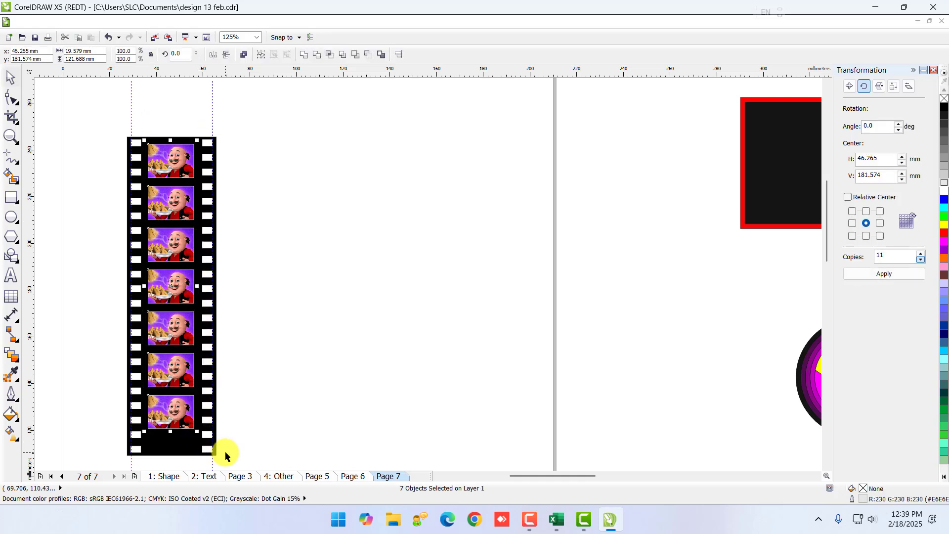
key(Down)
key(Down)
key(Down)
key(Down)
key(Down)
key(Down)
key(Down)
key(Down)
key(Down)
key(Down)
key(Down)
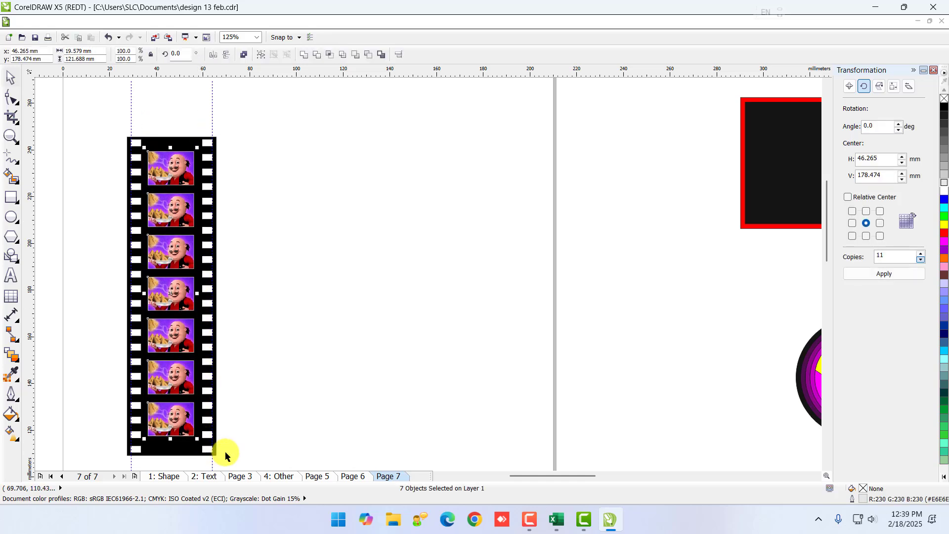
key(Down)
key(Down)
key(Down)
key(Down)
key(Down)
key(Down)
key(Down)
key(Down)
key(Down)
key(Down)
key(Down)
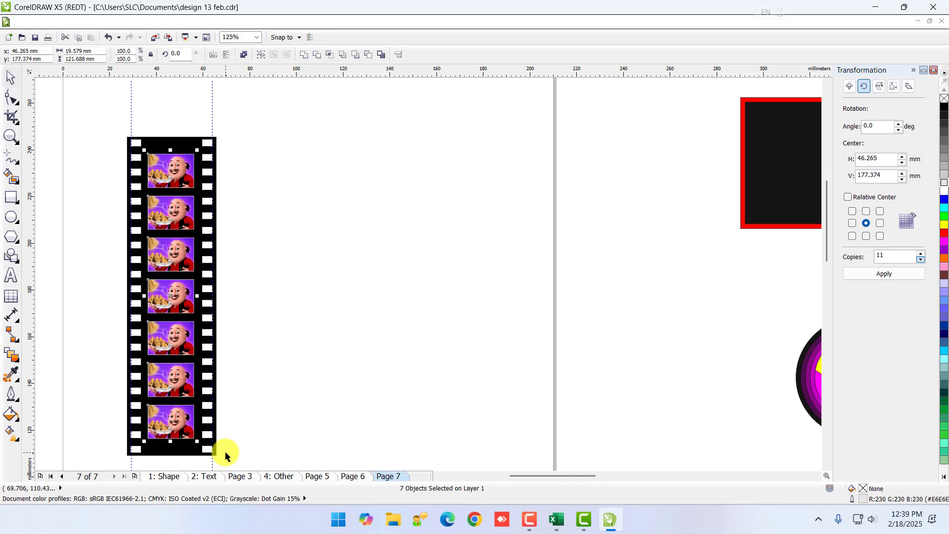
click(313, 402)
scroll(270, 363, down, 2)
scroll(218, 381, up, 2)
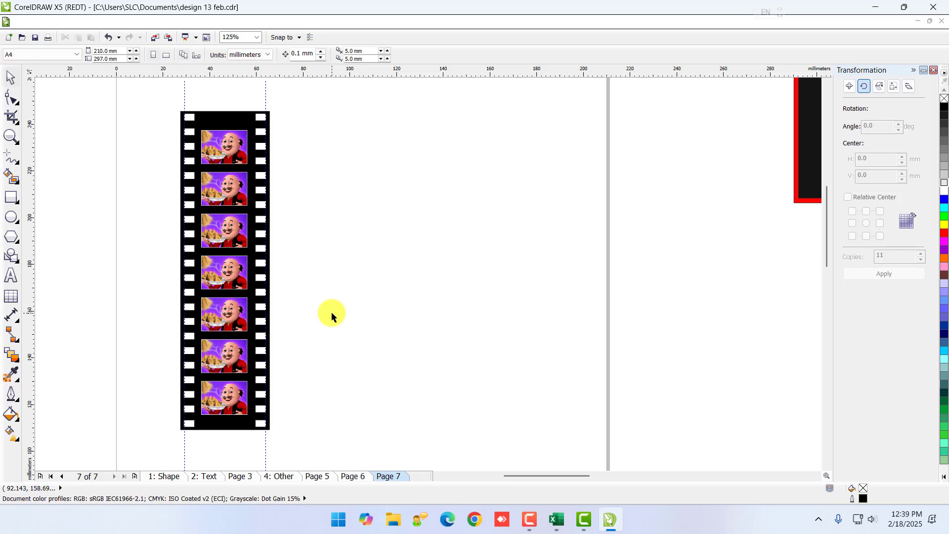
Step: Move both vertical guidelines off the strip to about -12.3 mm and -16.5 mm, left of the page
drag(265, 100, 88, 127)
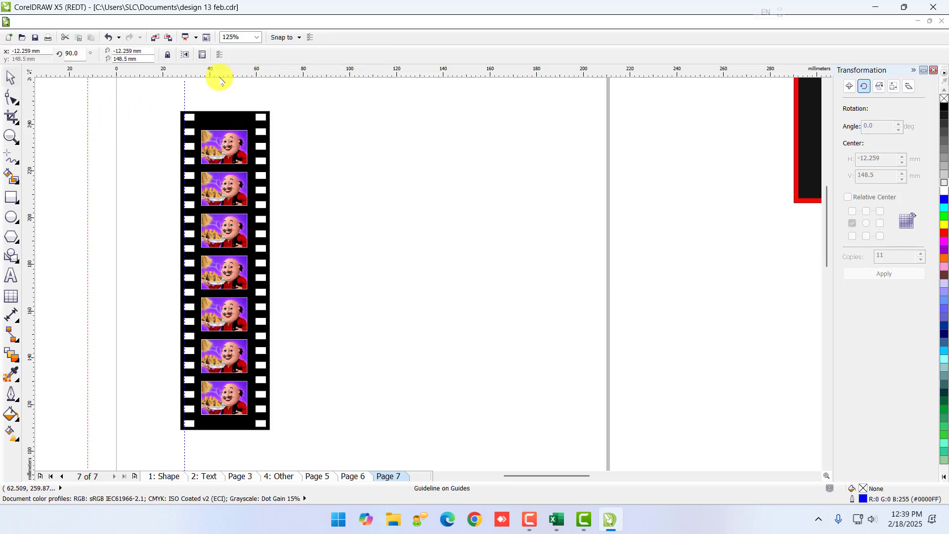
click(182, 101)
drag(184, 98, 79, 152)
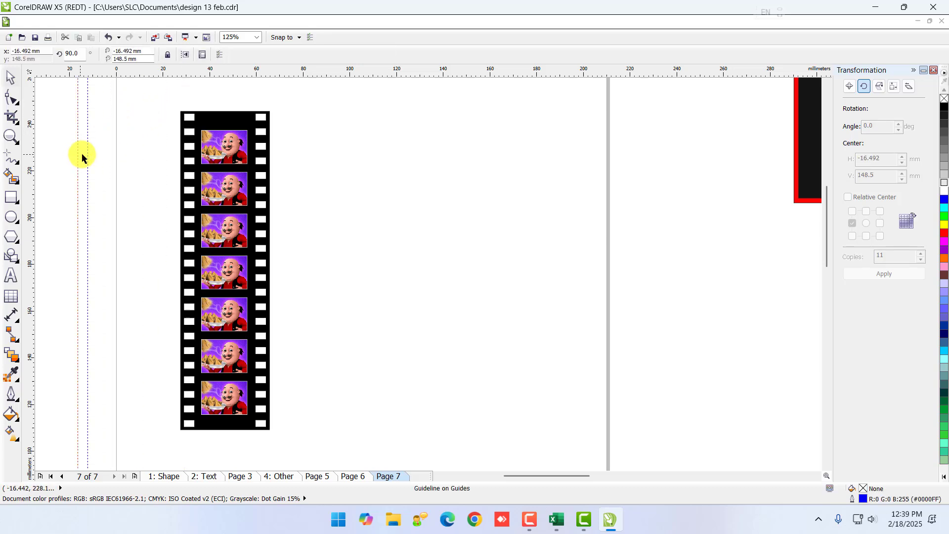
click(303, 230)
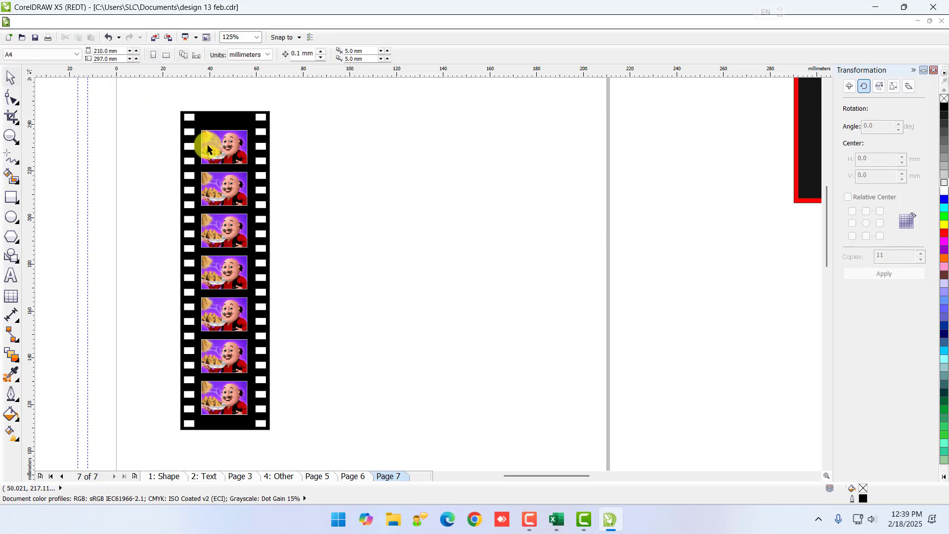
Step: Export the whole film strip, selected objects only, to Downloads as a PNG named Reel, using 24-bit RGB colour with transparency
drag(168, 102, 294, 439)
click(24, 22)
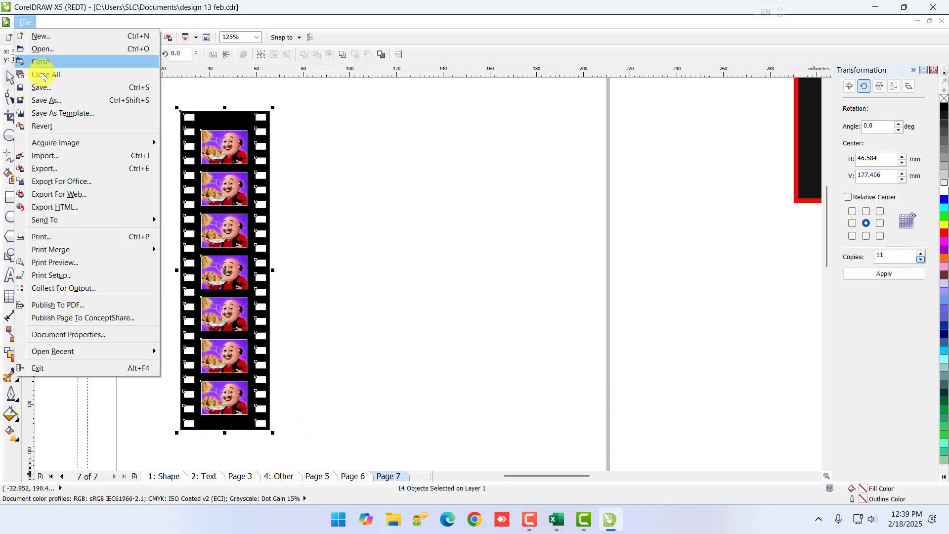
click(44, 169)
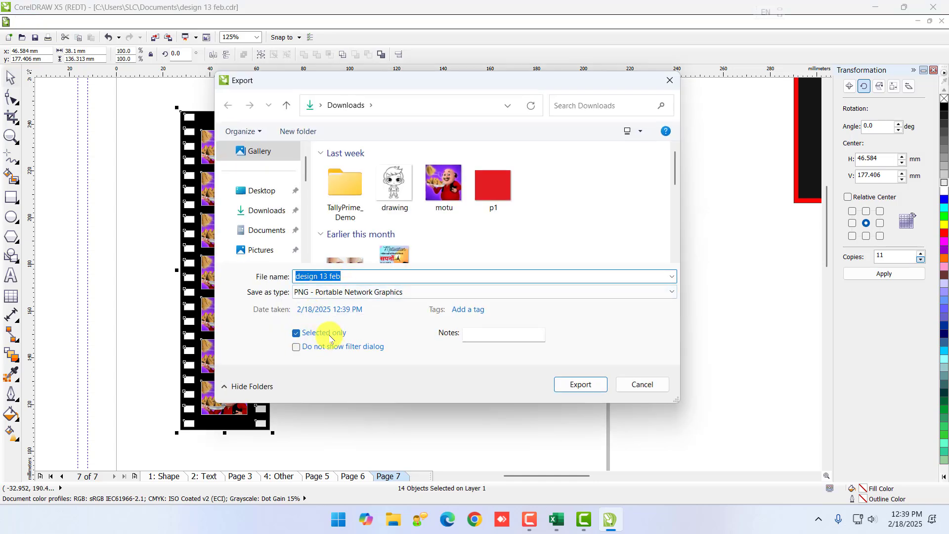
click(319, 291)
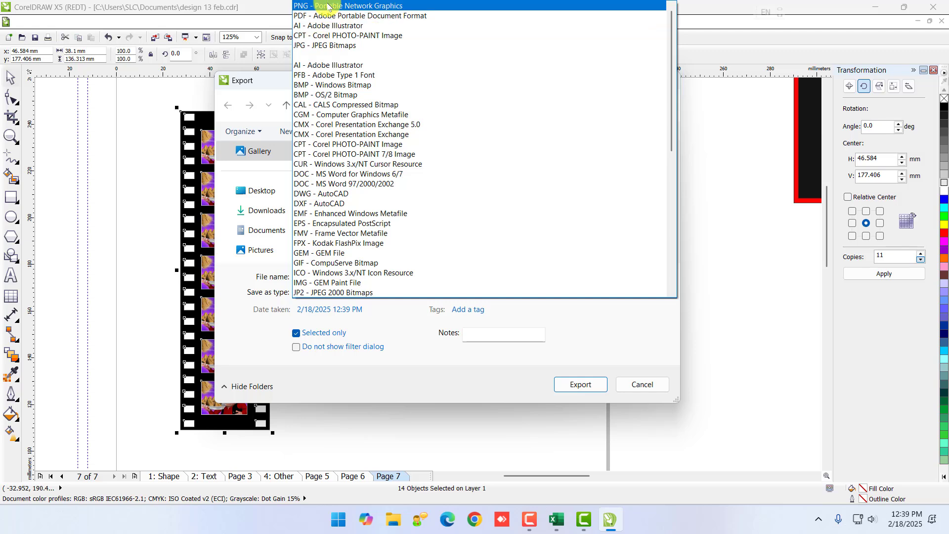
click(328, 6)
click(366, 278)
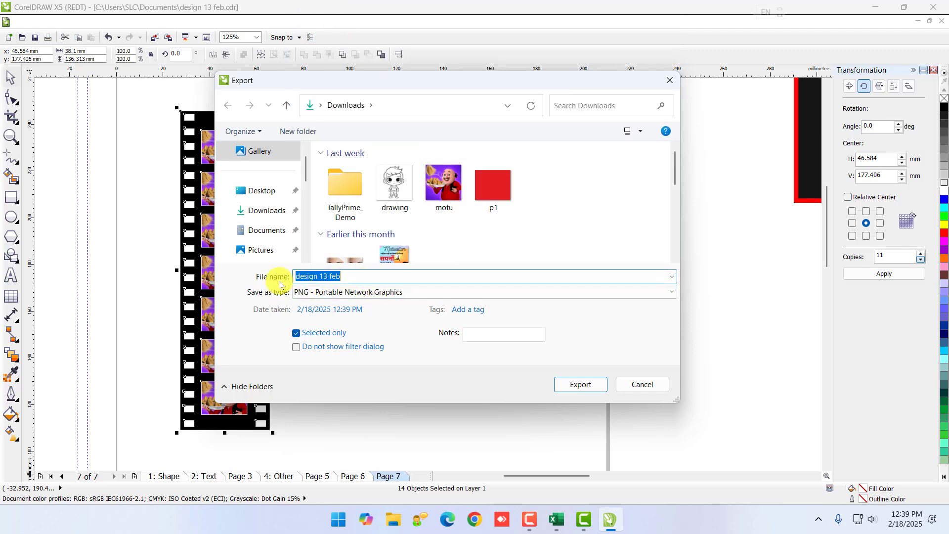
text(Reel)
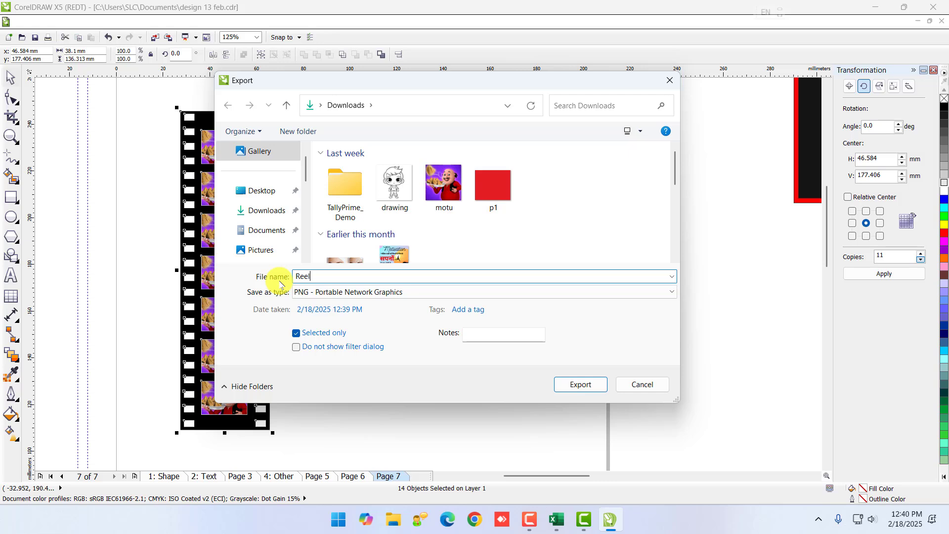
key(Return)
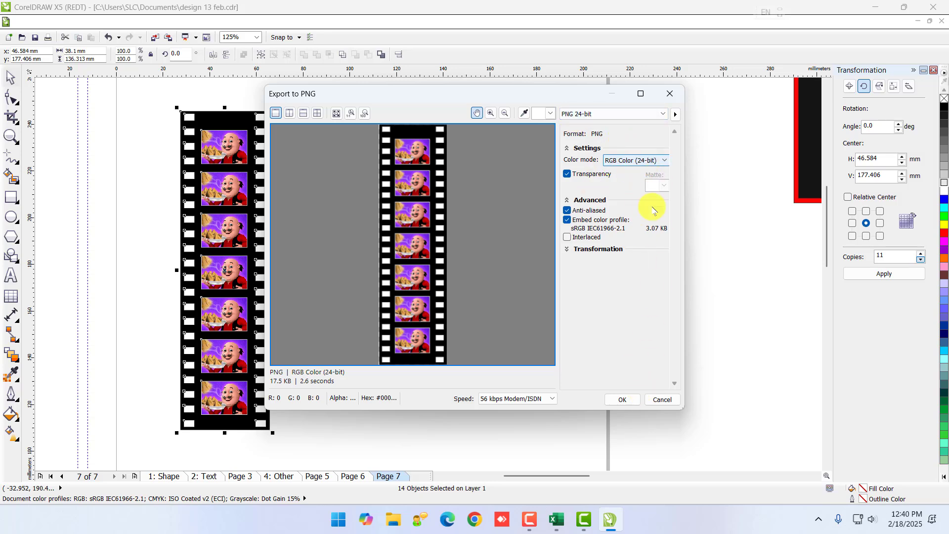
click(622, 398)
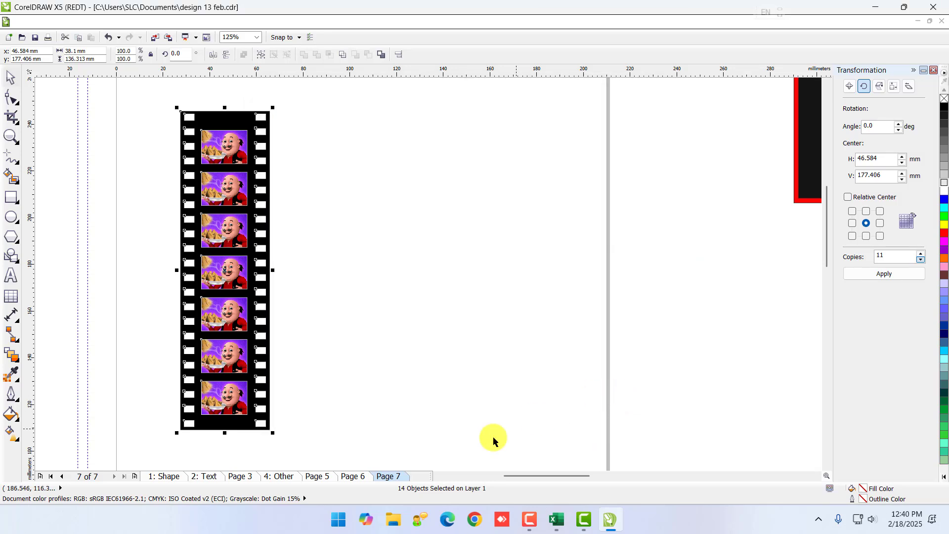
Step: Switch to File Explorer, open the Downloads folder, re-sort its files and select the exported Reel image
click(393, 519)
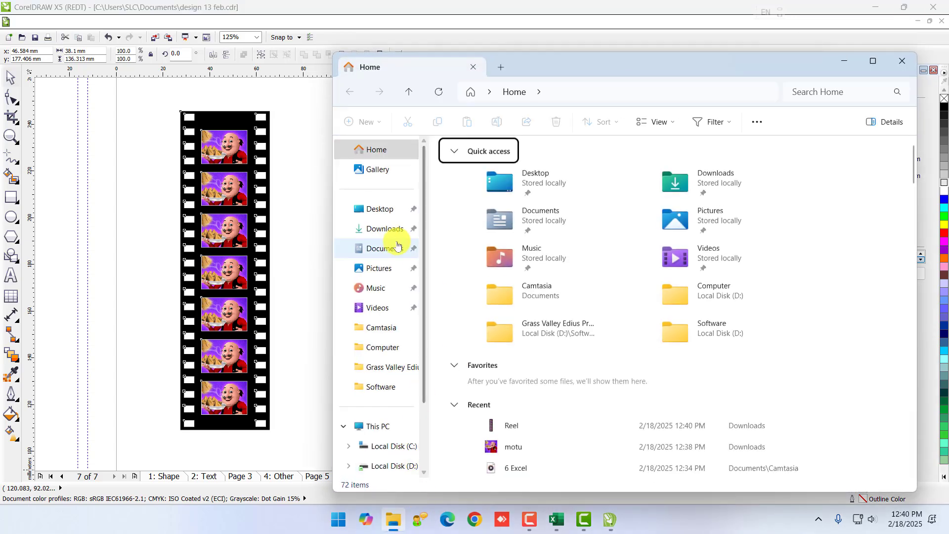
click(391, 230)
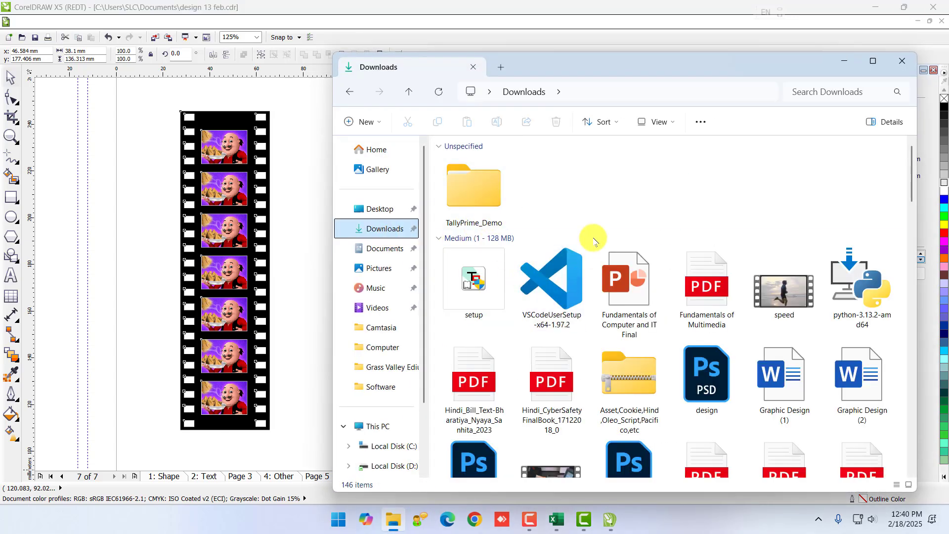
click(588, 192)
right_click(588, 192)
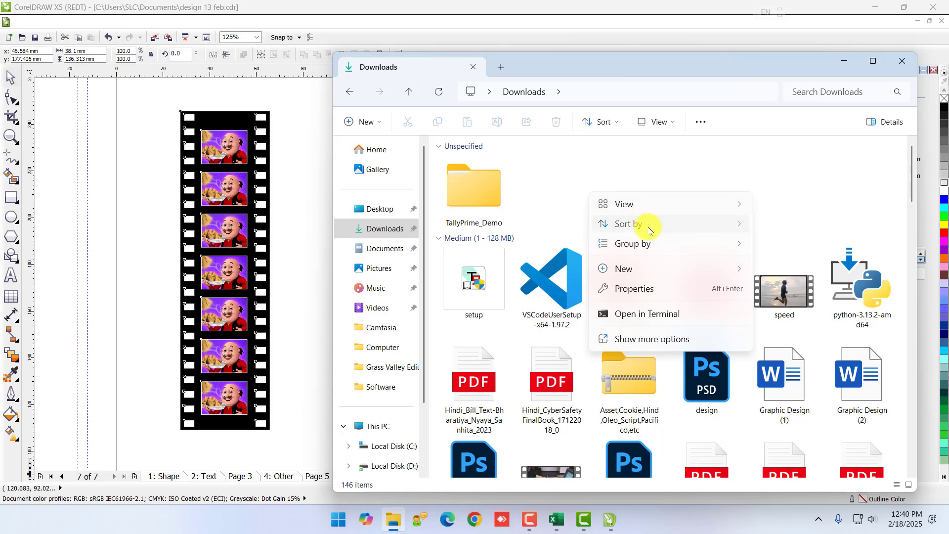
mouse_move(646, 223)
click(783, 244)
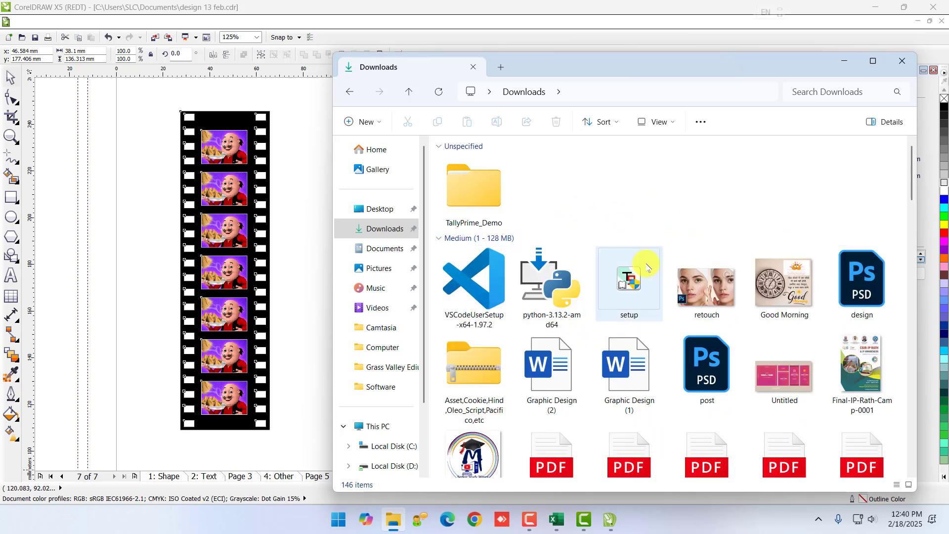
click(638, 304)
key(Right)
key(r)
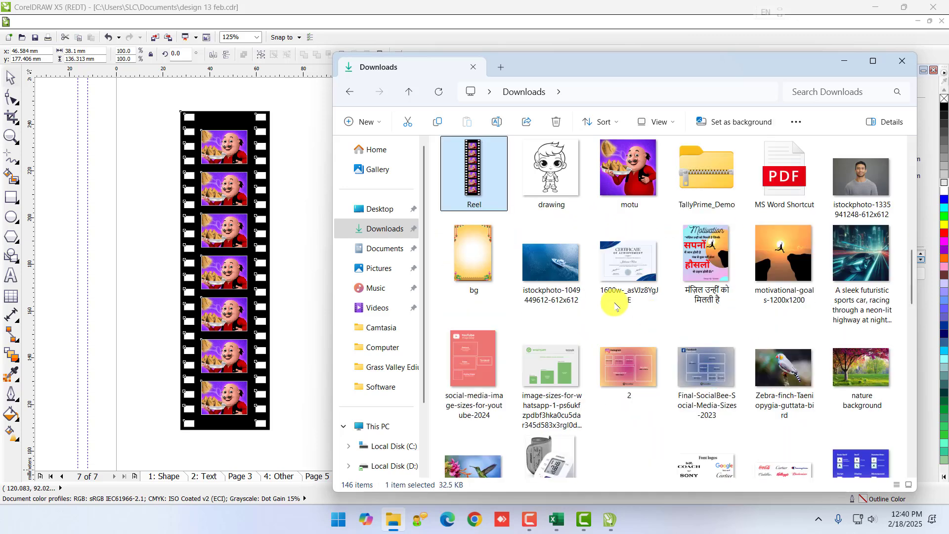
Step: View Reel.png enlarged in the image viewer, close it, and return to CorelDRAW with the film strip deselected
double_click(468, 167)
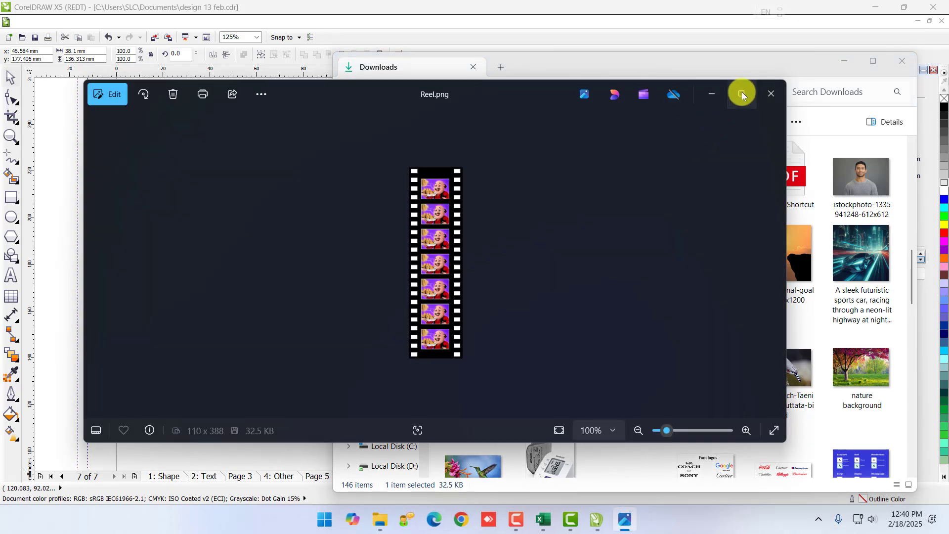
click(740, 92)
scroll(505, 224, up, 5)
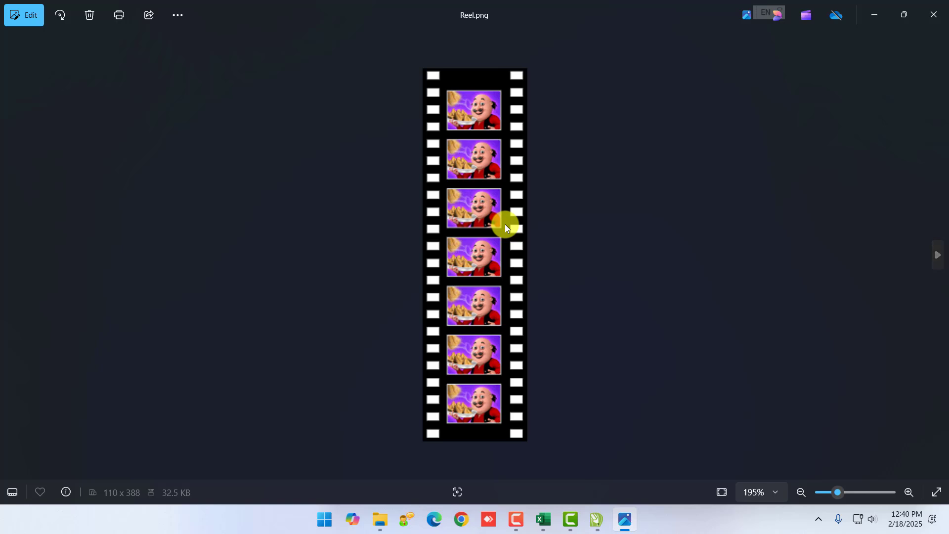
click(937, 15)
click(299, 307)
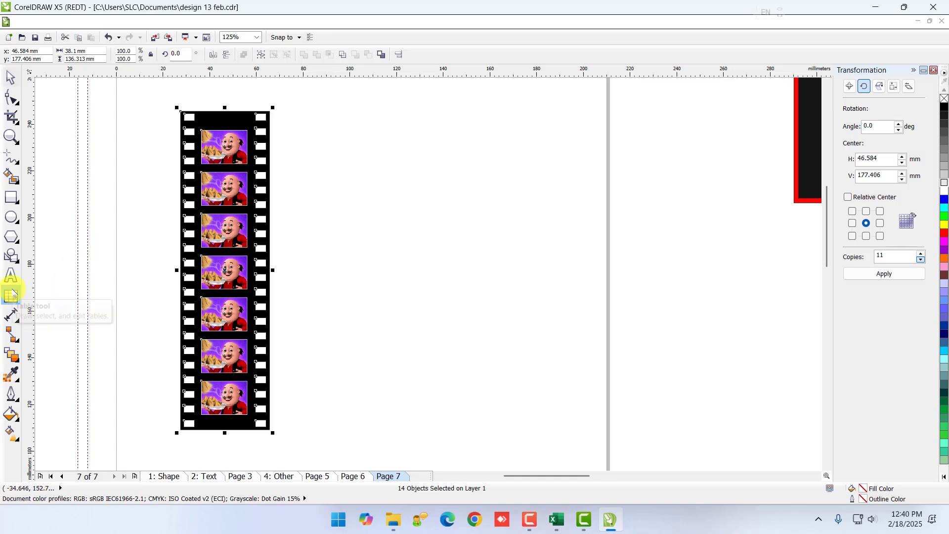
click(370, 337)
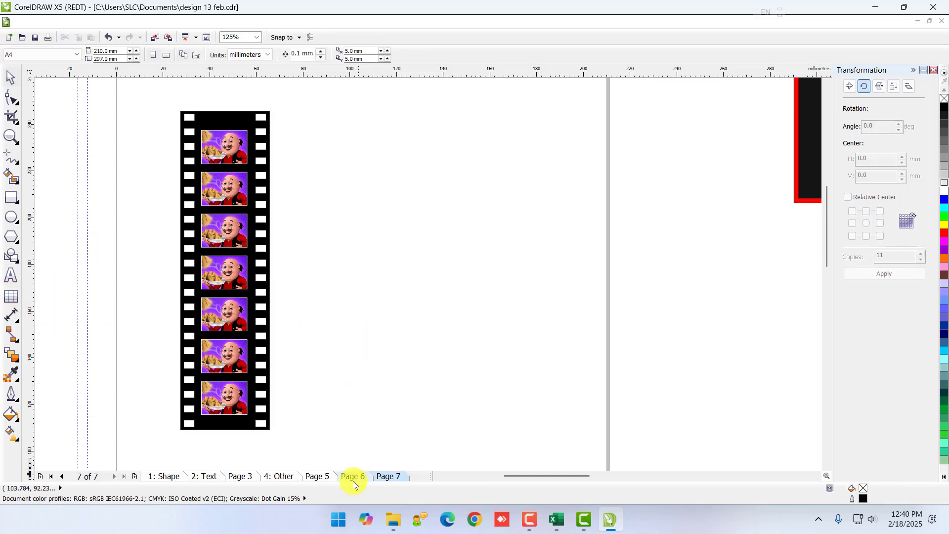
Step: Examine the flower patterns on Page 6 and look through the Smart Fill and Interactive Fill tool groups
click(351, 475)
scroll(336, 400, down, 2)
scroll(343, 294, up, 2)
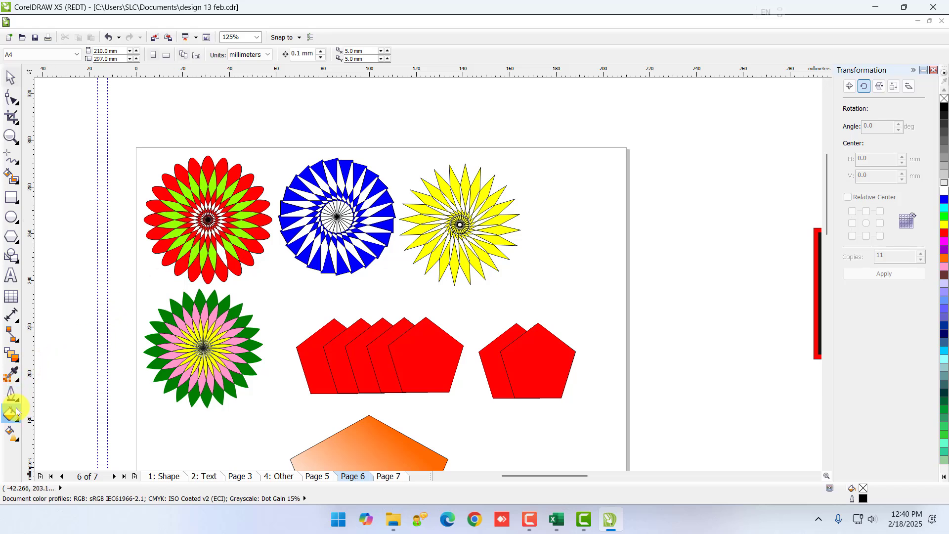
click(11, 177)
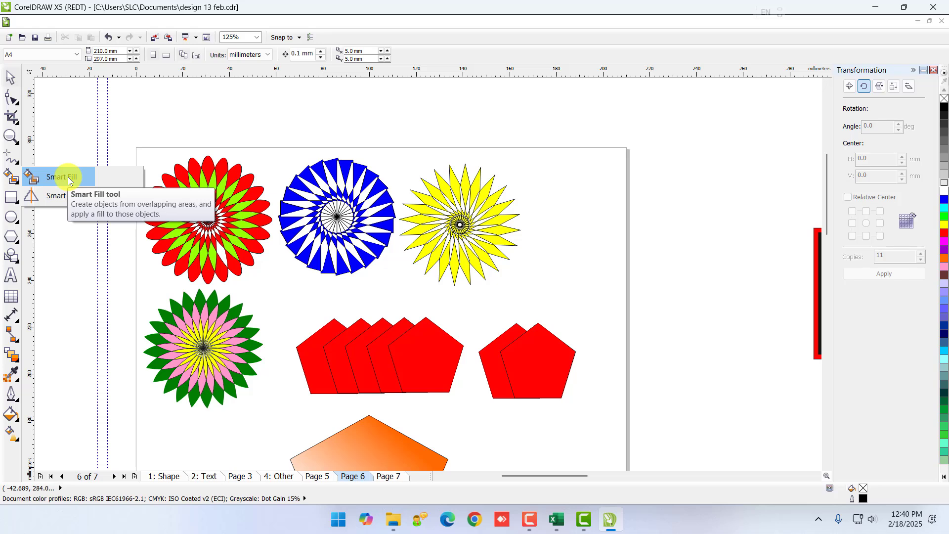
click(11, 414)
click(11, 433)
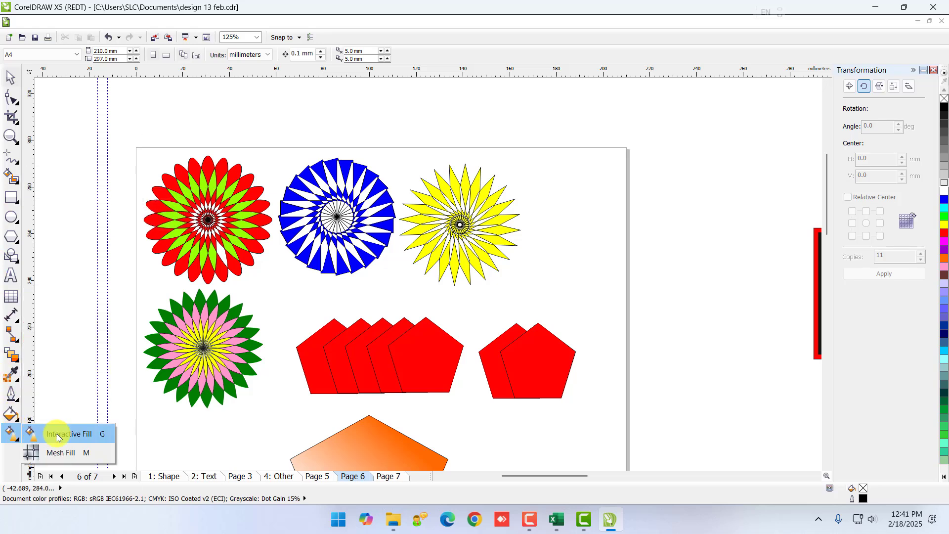
click(6, 206)
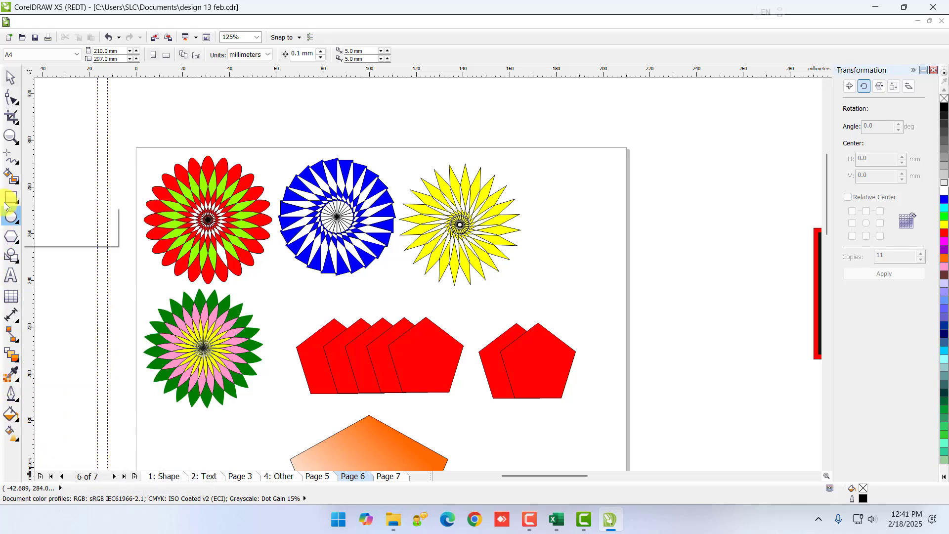
click(11, 177)
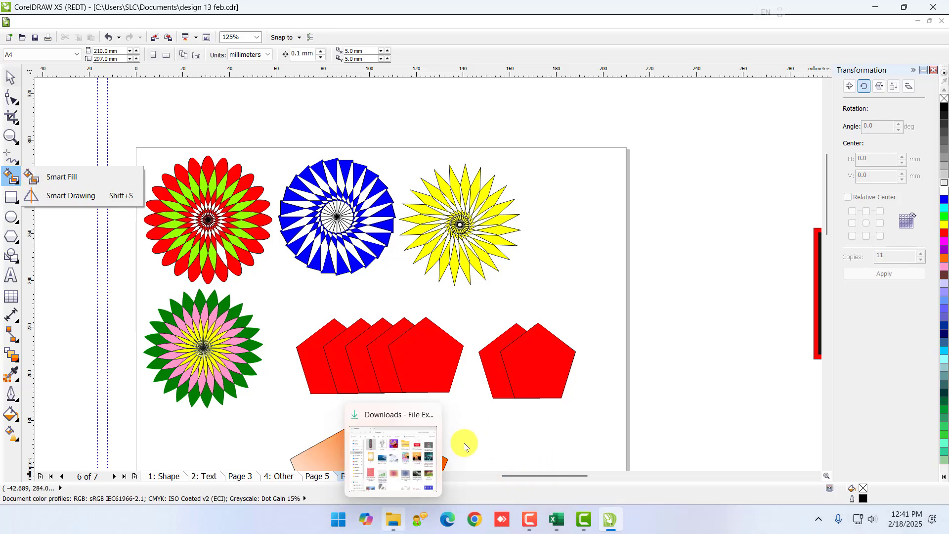
scroll(464, 447, down, 3)
scroll(479, 437, up, 2)
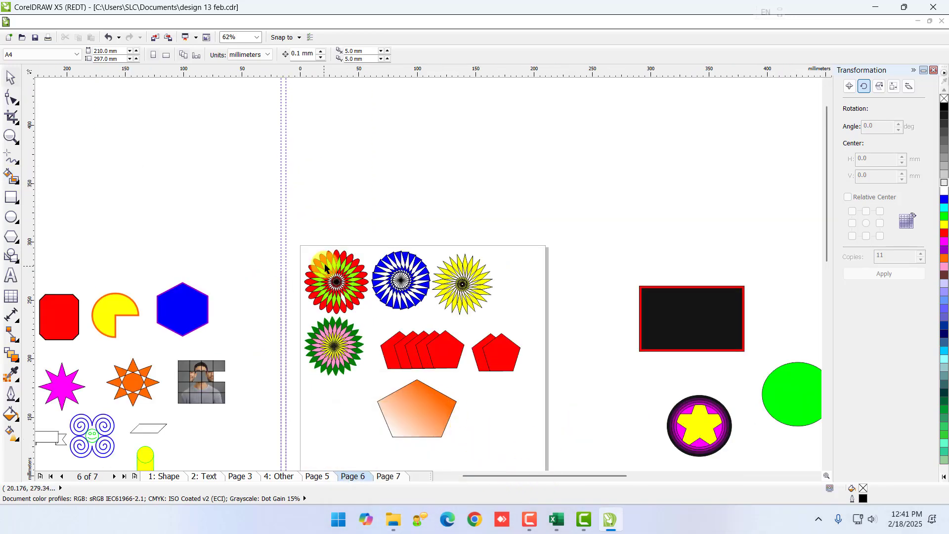
Step: Go to Page 7 and insert a new blank page after it
click(382, 477)
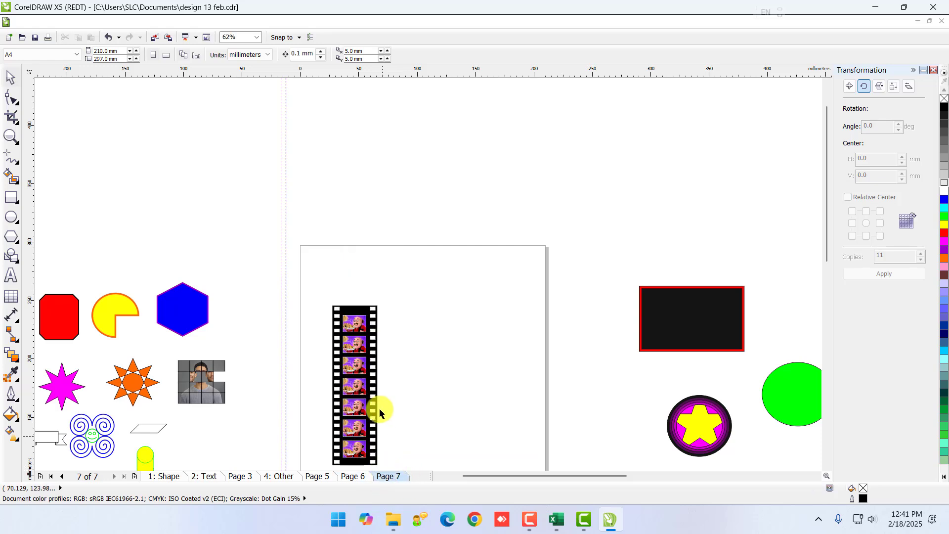
right_click(383, 479)
click(416, 402)
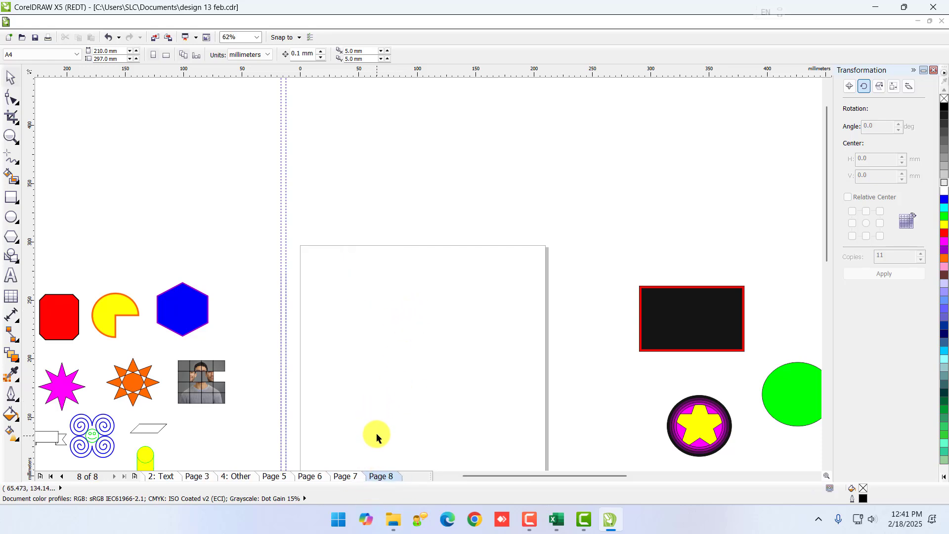
Step: Draw a narrow vertical ellipse about 5.9 x 27.9 mm near the page's upper left and move it about 8 mm right
scroll(348, 282, up, 3)
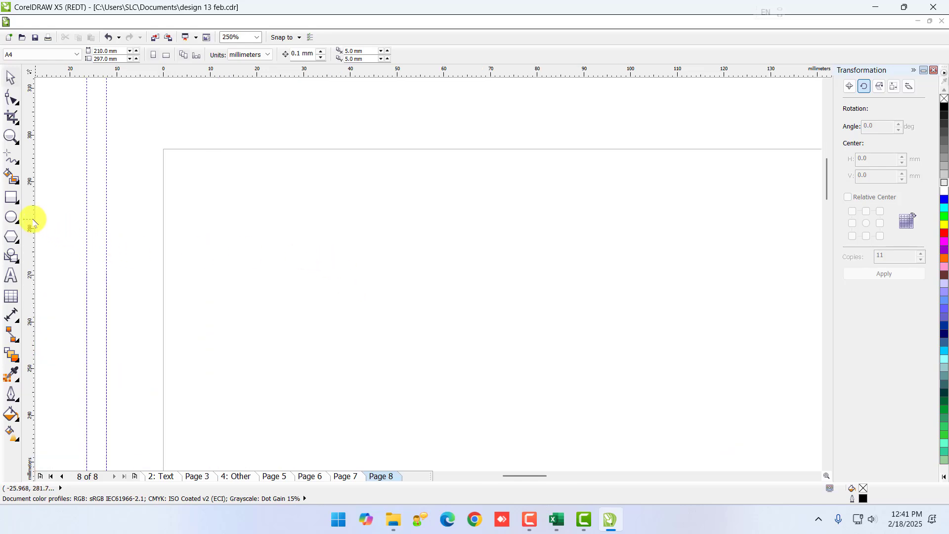
click(11, 217)
click(47, 216)
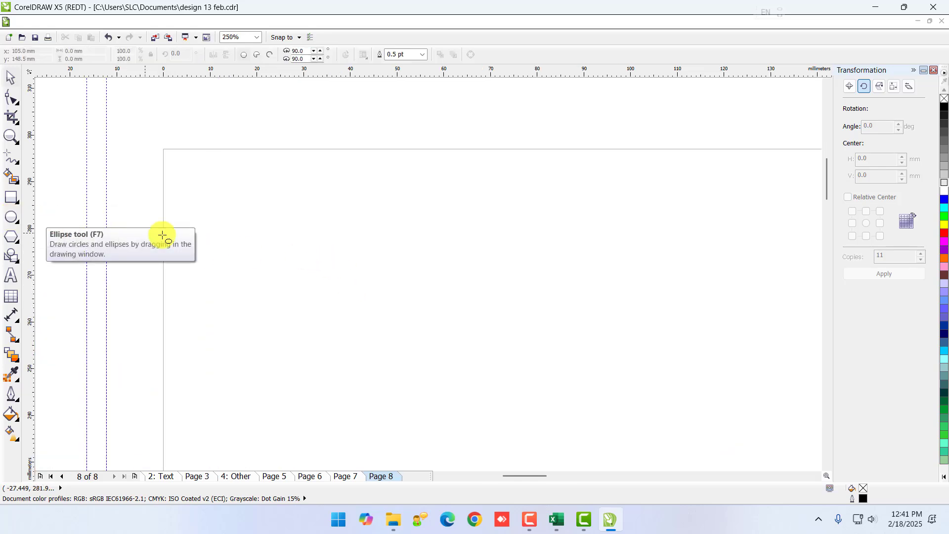
drag(281, 186, 311, 318)
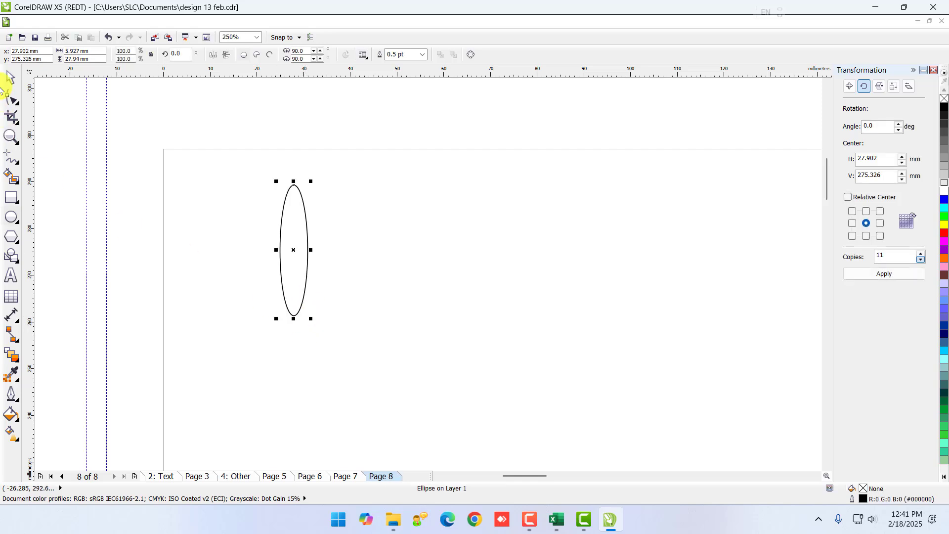
click(10, 77)
drag(294, 223, 331, 225)
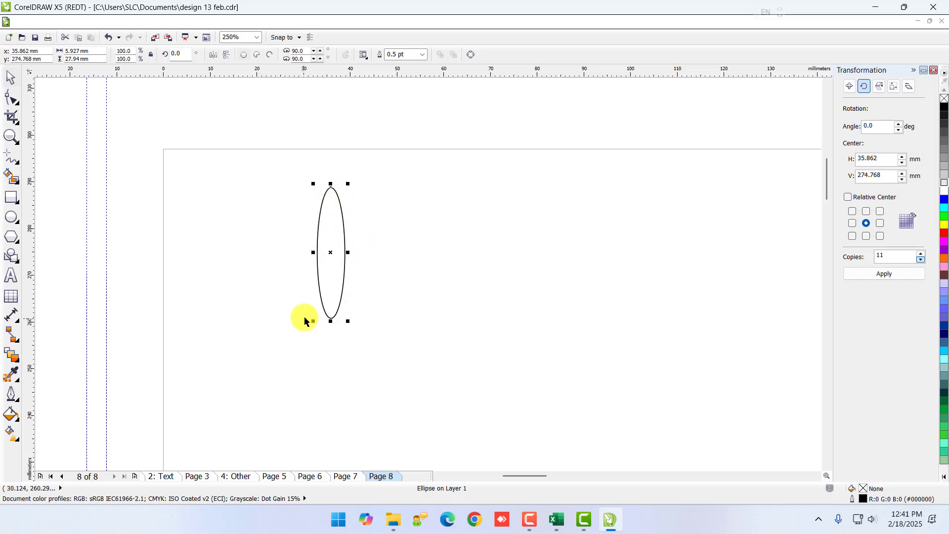
Step: Remove the ellipse's outline and fill it with orange (#FF6600)
right_click(943, 99)
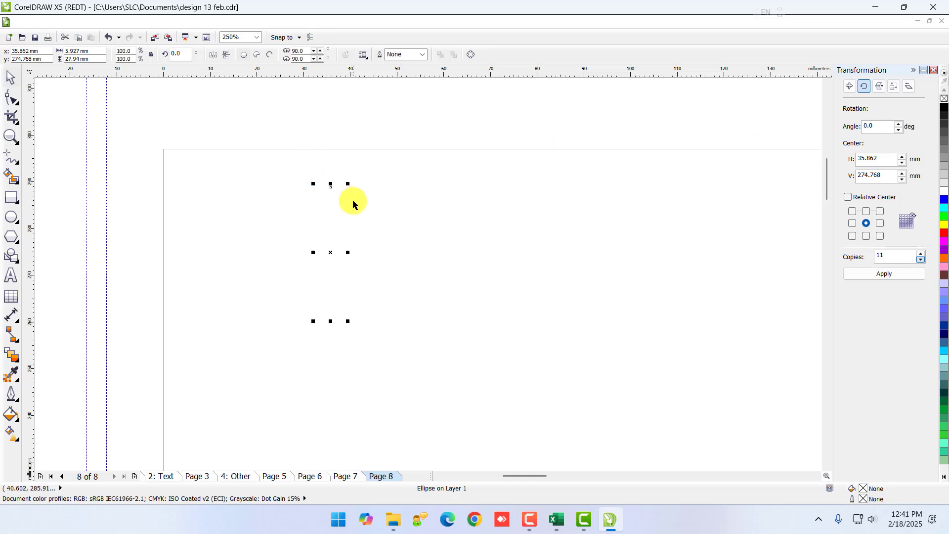
click(942, 236)
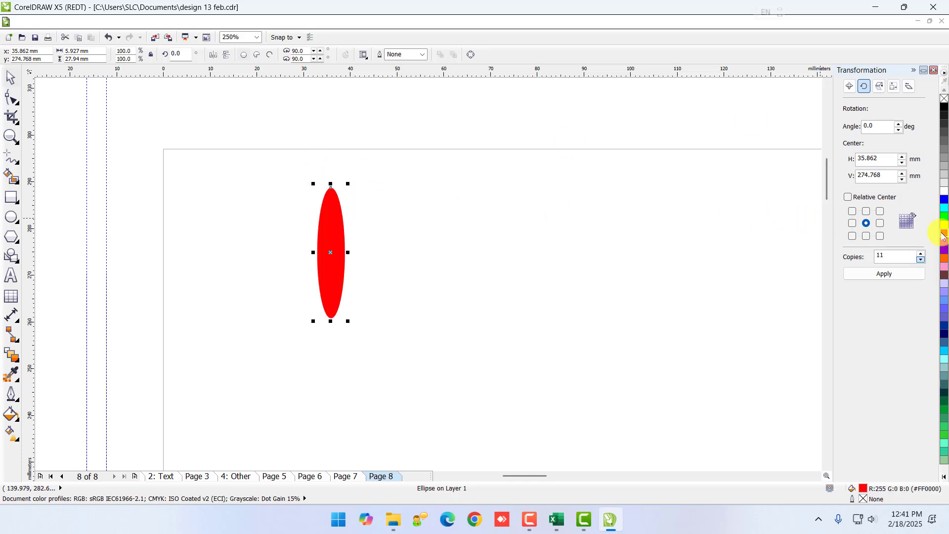
click(943, 242)
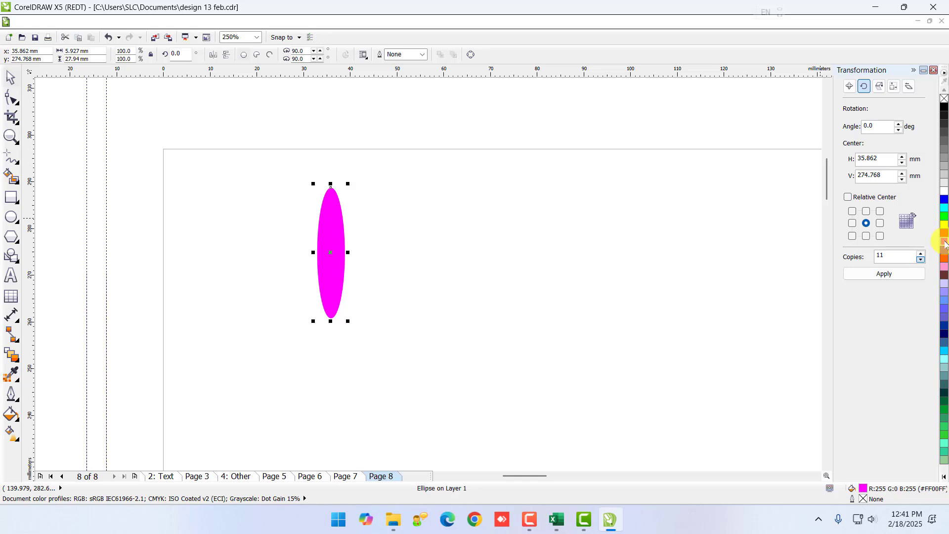
click(944, 254)
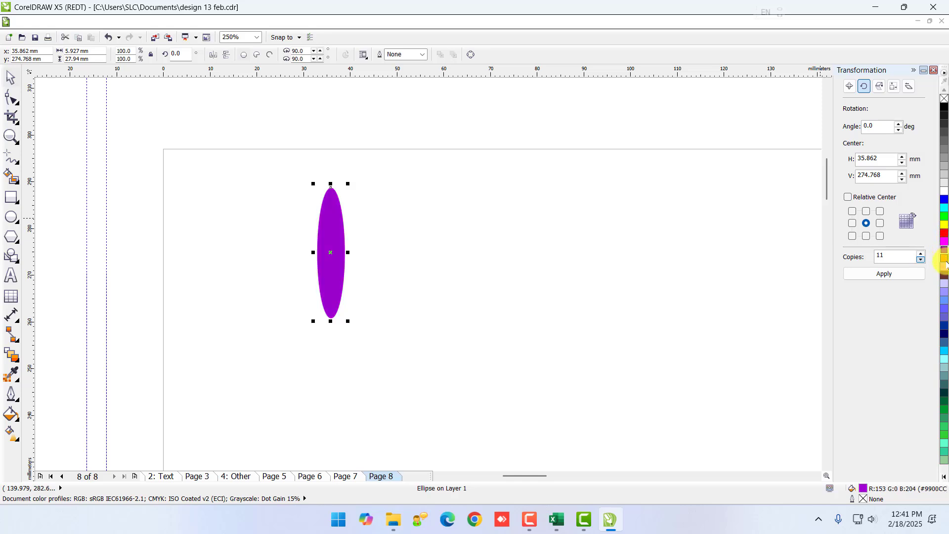
click(944, 259)
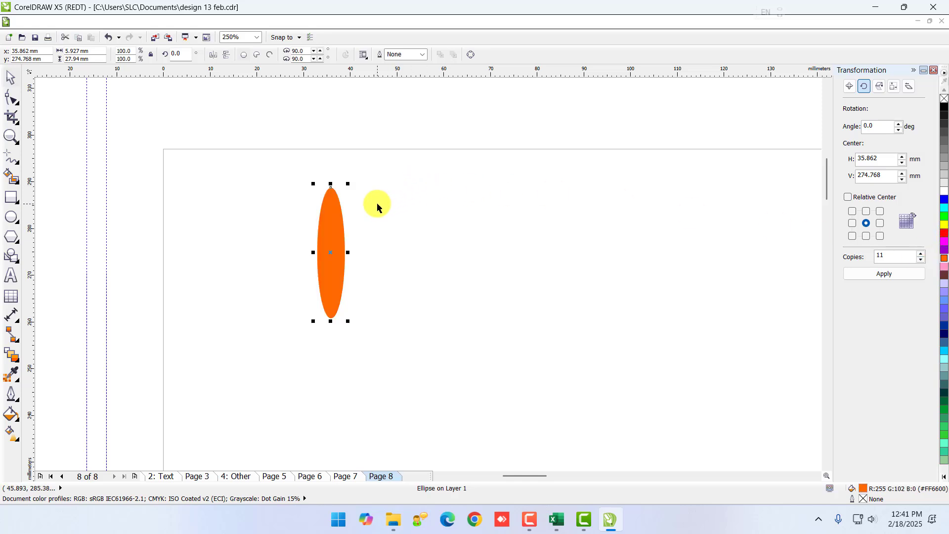
Step: Move the ellipse's rotation centre to its bottom end and create a copy rotated 15° clockwise about it
scroll(336, 205, up, 1)
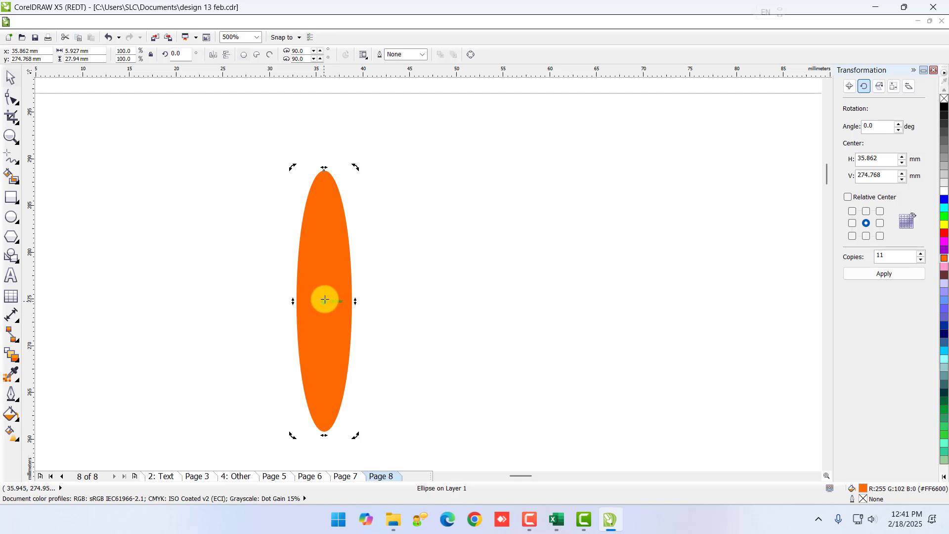
drag(324, 299, 324, 433)
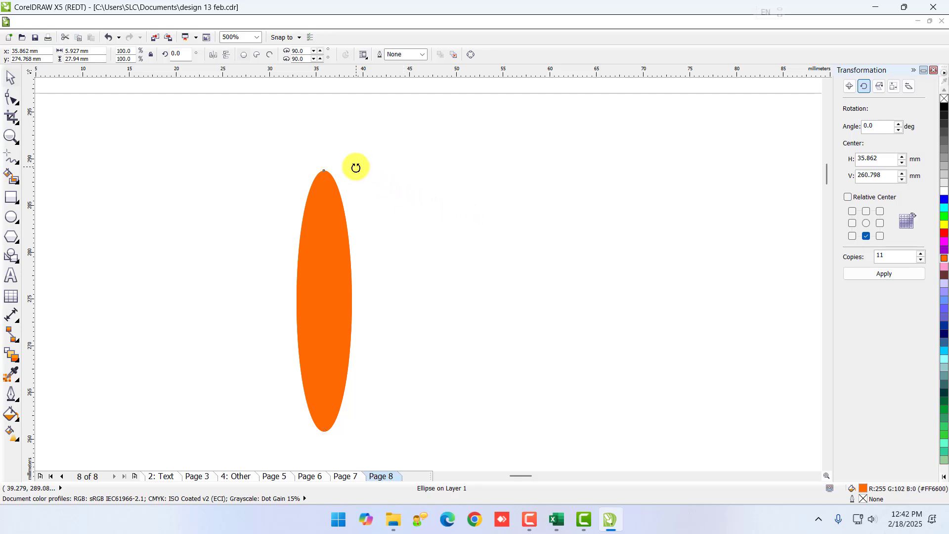
drag(355, 168, 426, 190)
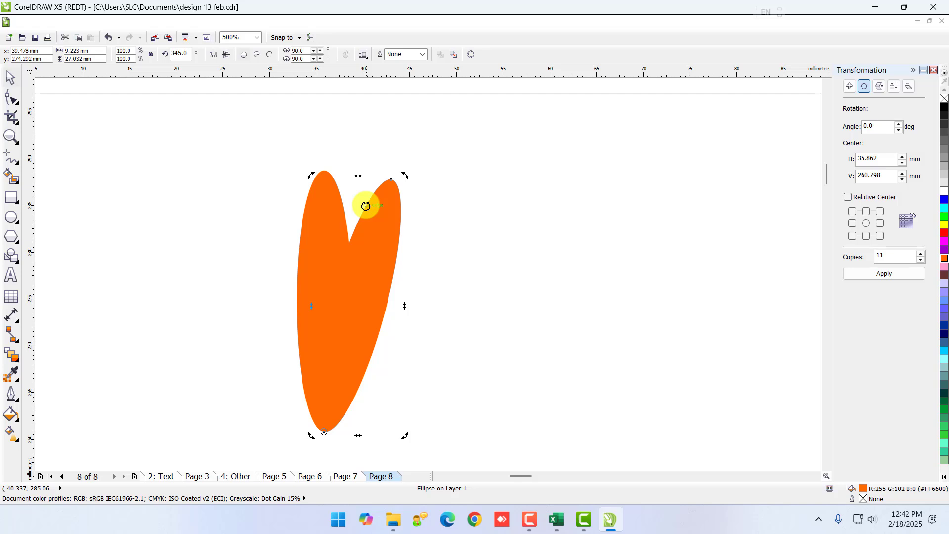
scroll(374, 242, down, 3)
scroll(372, 296, up, 2)
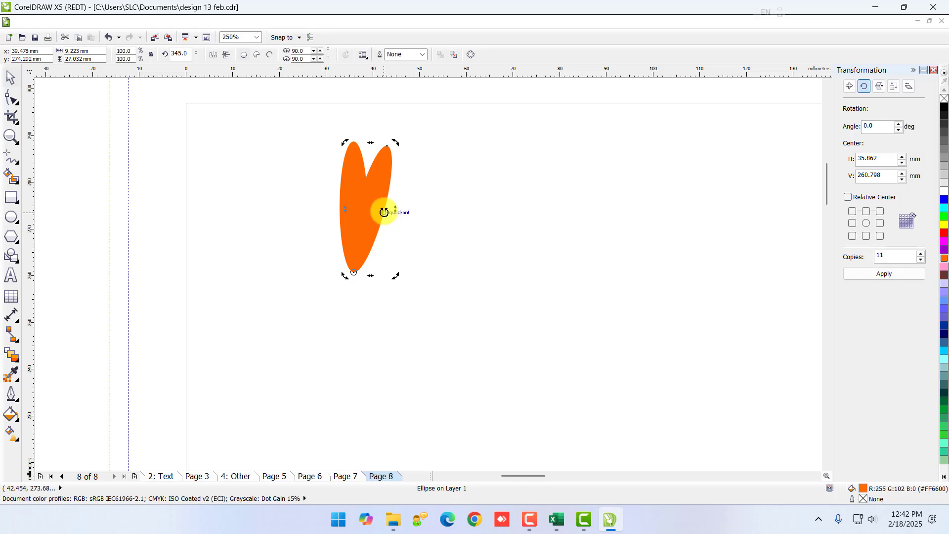
Step: Repeat the rotated duplication around the same centre until 24 petals complete the full circle
key(ctrl+r)
key(ctrl+r)
key(ctrl+r)
key(ctrl+r)
key(ctrl+r)
key(ctrl+r)
key(ctrl+r)
key(ctrl+r)
key(ctrl+r)
key(ctrl+r)
key(ctrl+r)
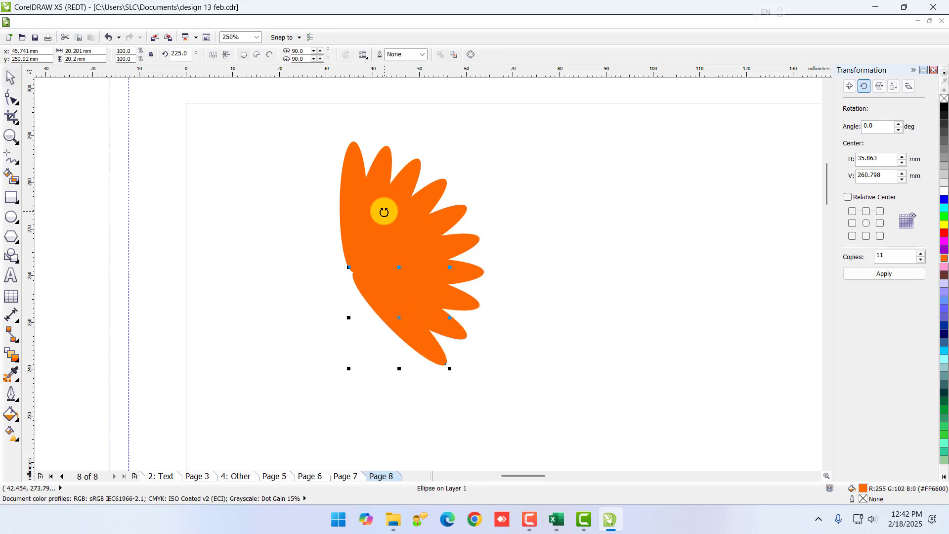
key(ctrl+r)
key(ctrl+r)
key(ctrl+r)
key(ctrl+r)
key(ctrl+r)
key(ctrl+r)
key(ctrl+r)
key(ctrl+r)
key(ctrl+r)
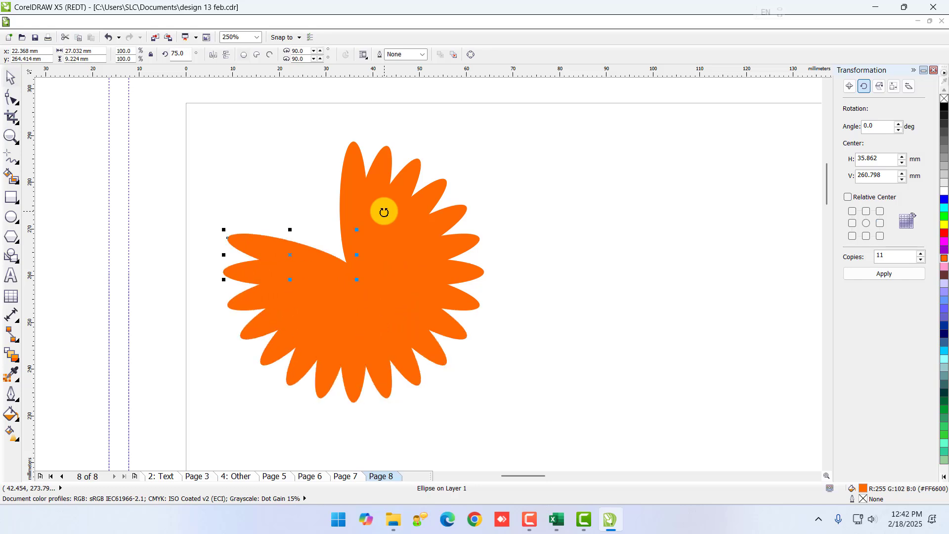
key(ctrl+r)
key(ctrl+r)
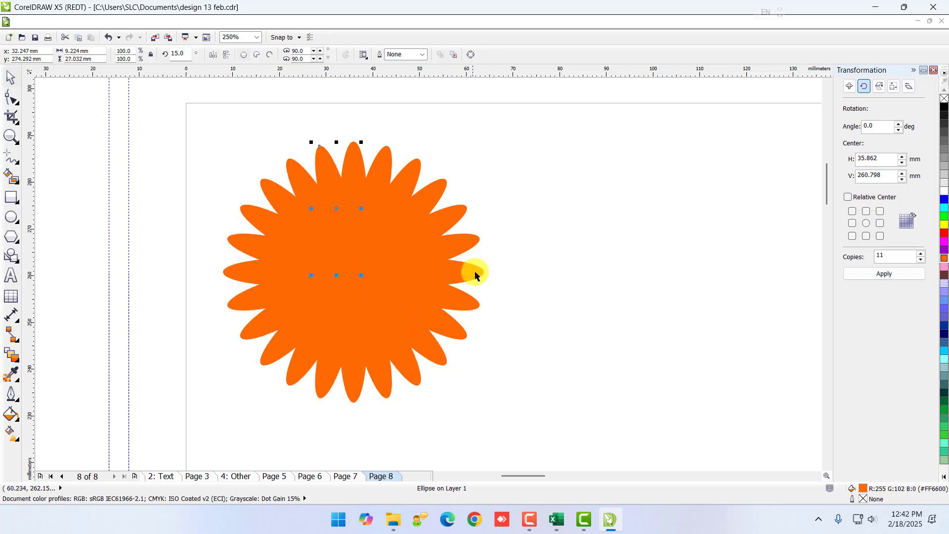
Step: Select all 24 orange petals, combine them into one flower object, and deselect it
click(593, 274)
drag(202, 133, 511, 434)
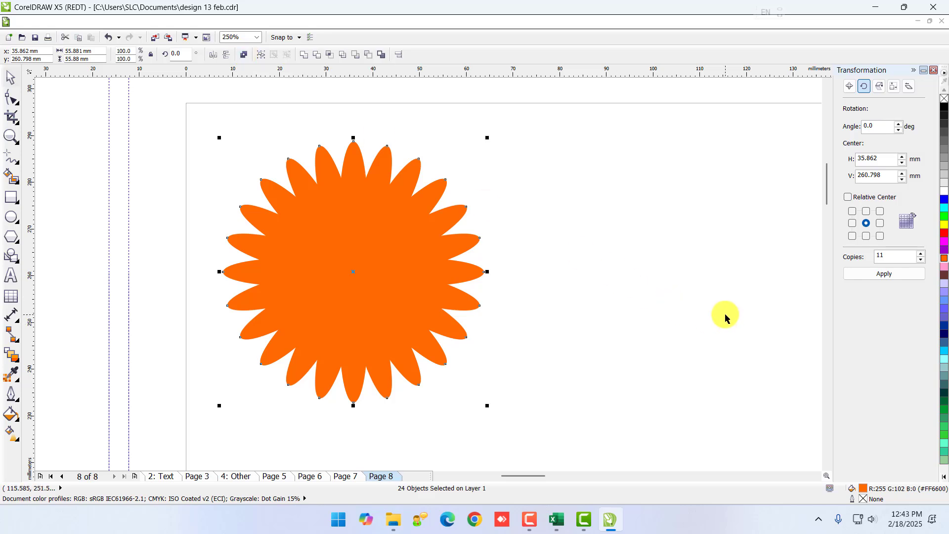
key(ctrl+l)
click(642, 313)
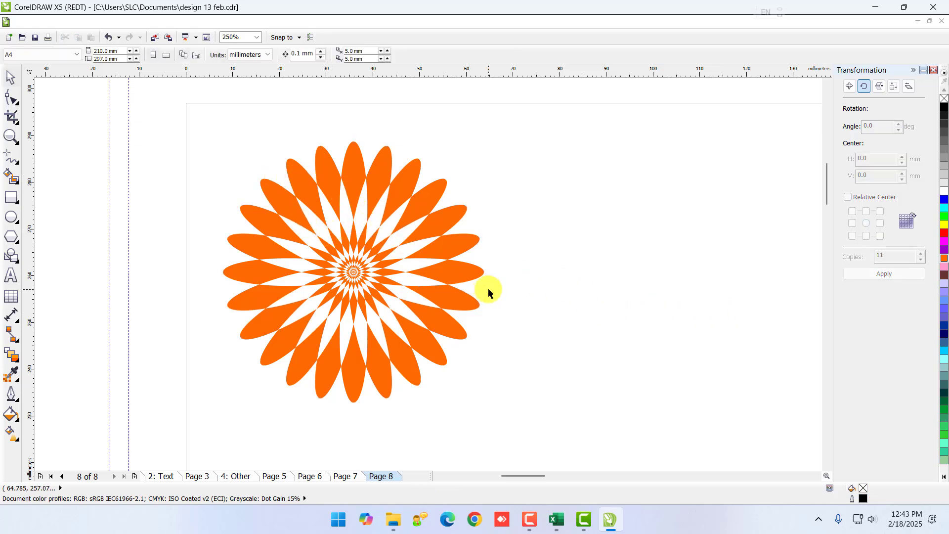
Step: Move the combined flower slightly upward so its centre sits at about X 35.3 mm, Y 264.4 mm, and deselect it
click(478, 279)
drag(451, 270, 575, 279)
drag(488, 285, 450, 284)
drag(448, 283, 450, 255)
scroll(349, 164, up, 1)
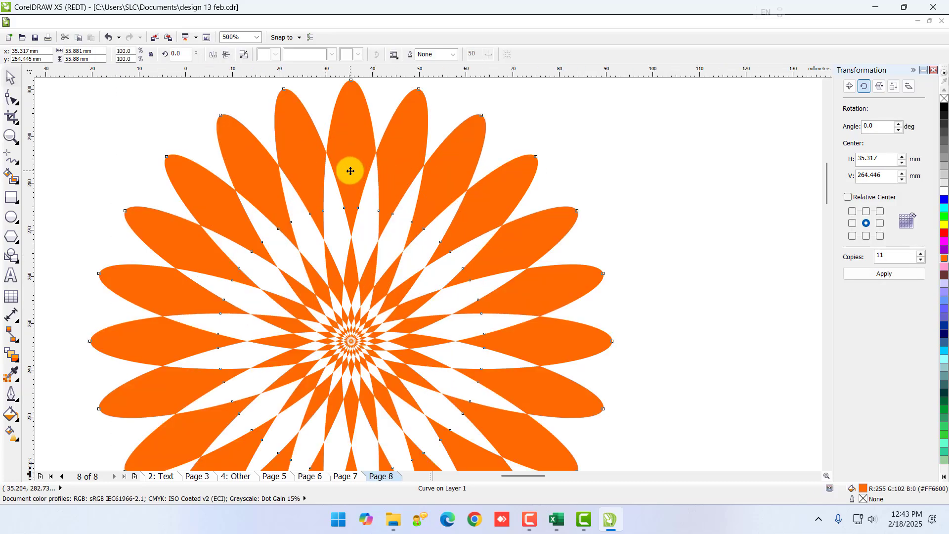
scroll(349, 167, down, 1)
click(569, 269)
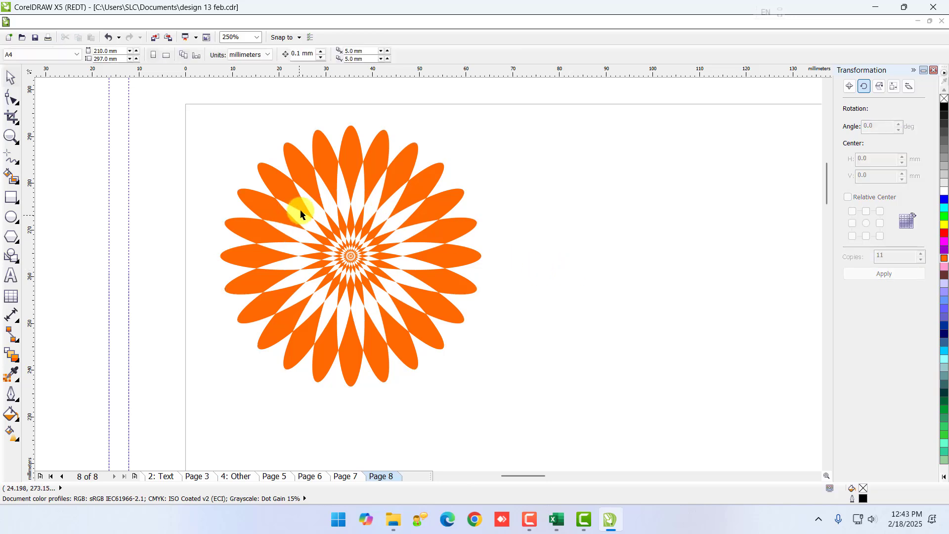
Step: Select the flower and try several fill colours on it, including red, ending with blue (#0000FF)
scroll(301, 204, up, 1)
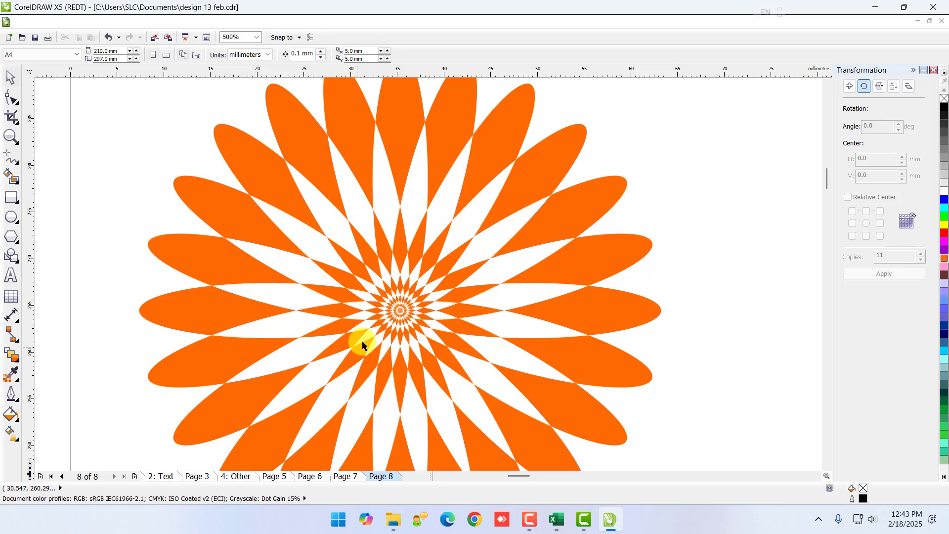
click(604, 260)
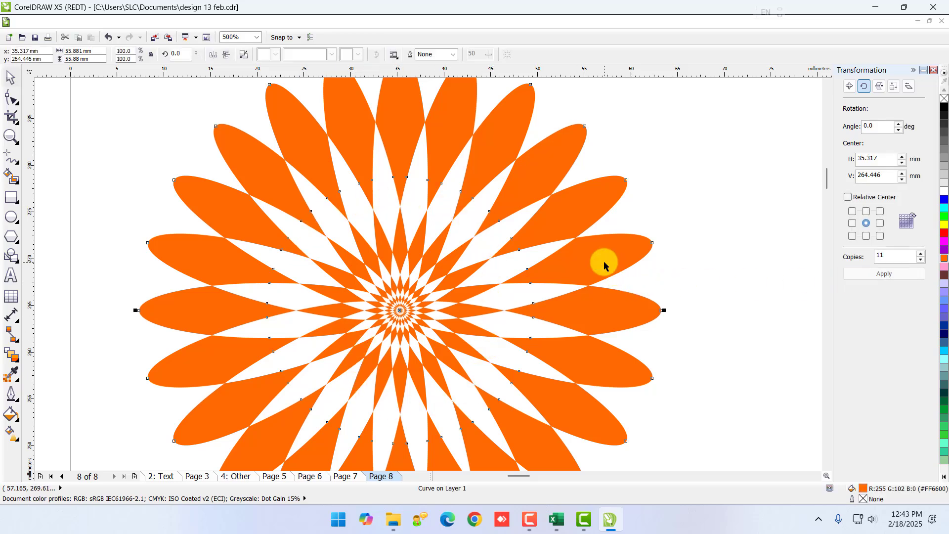
click(944, 223)
click(944, 232)
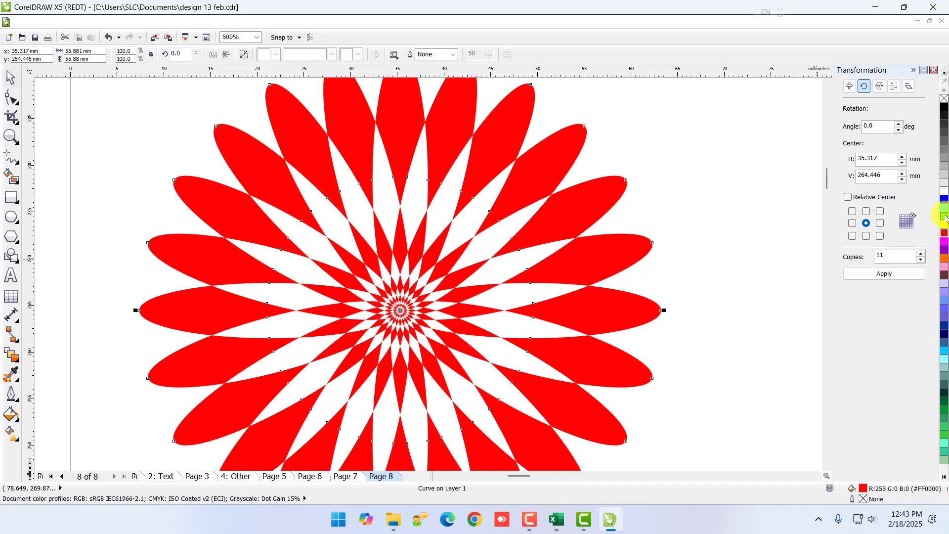
click(944, 217)
click(944, 208)
click(944, 199)
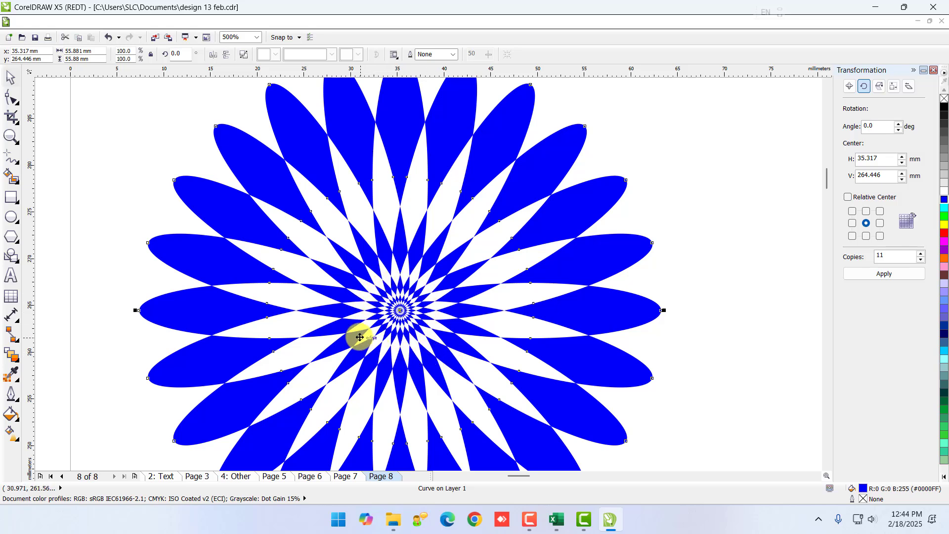
Step: Activate the Smart Fill tool and set its fill colour to pink (#FF0066)
click(16, 181)
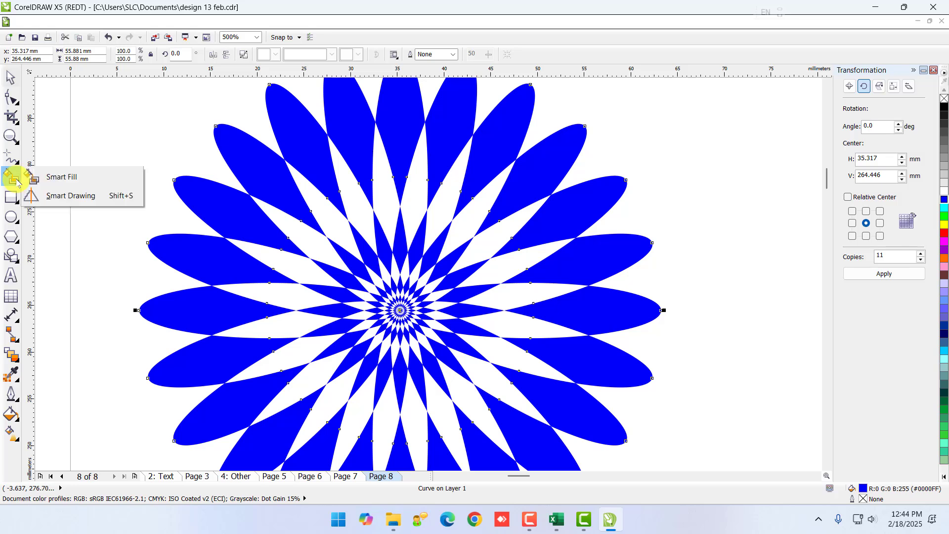
click(50, 182)
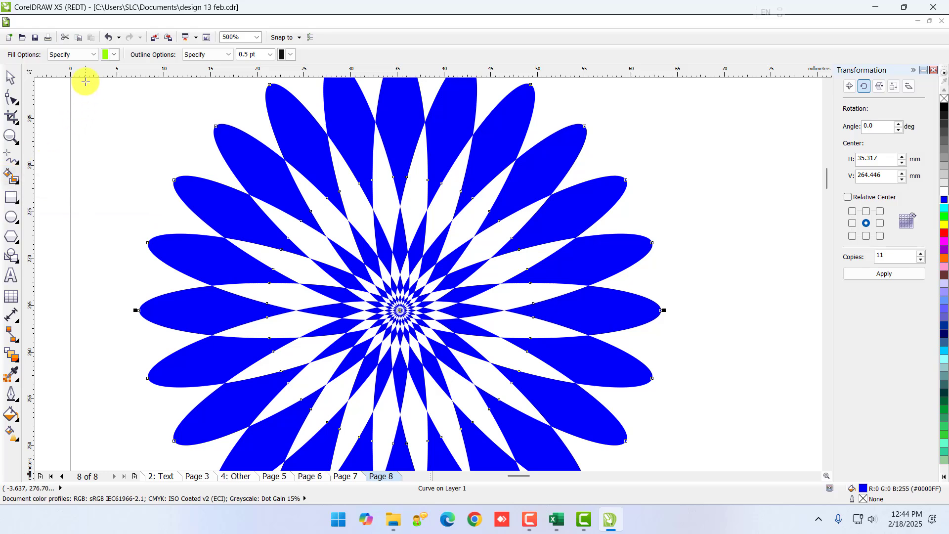
click(115, 55)
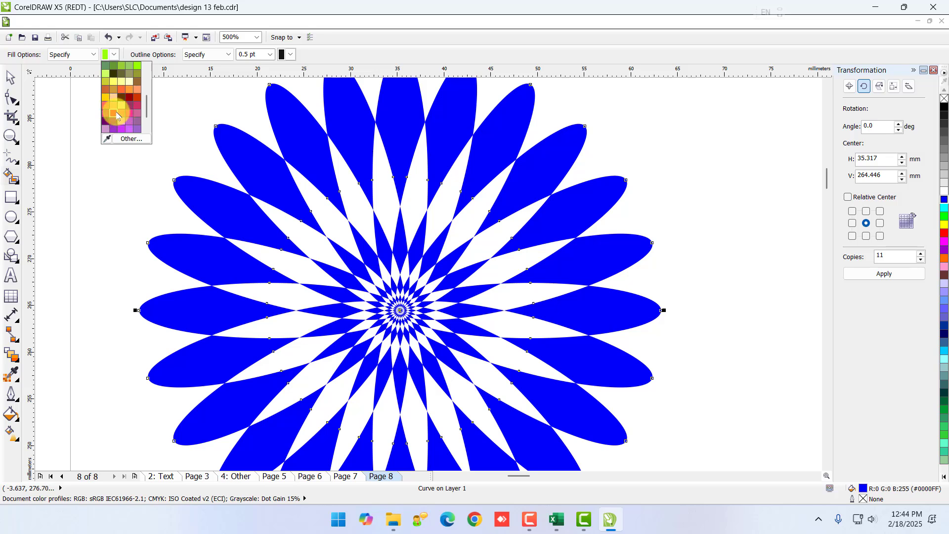
click(116, 114)
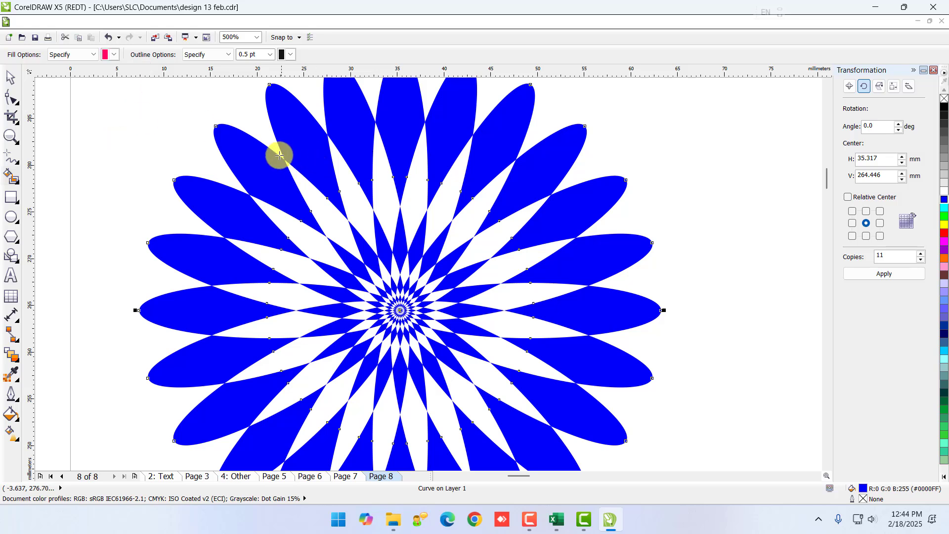
Step: Set the Smart Fill outline to Hairline width in dark blue (#003399)
click(288, 54)
click(270, 54)
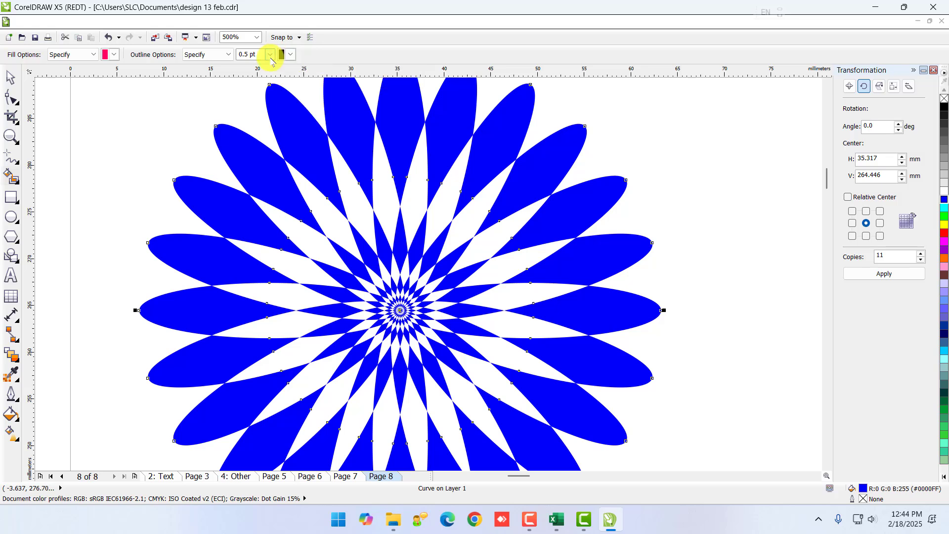
click(270, 54)
click(256, 73)
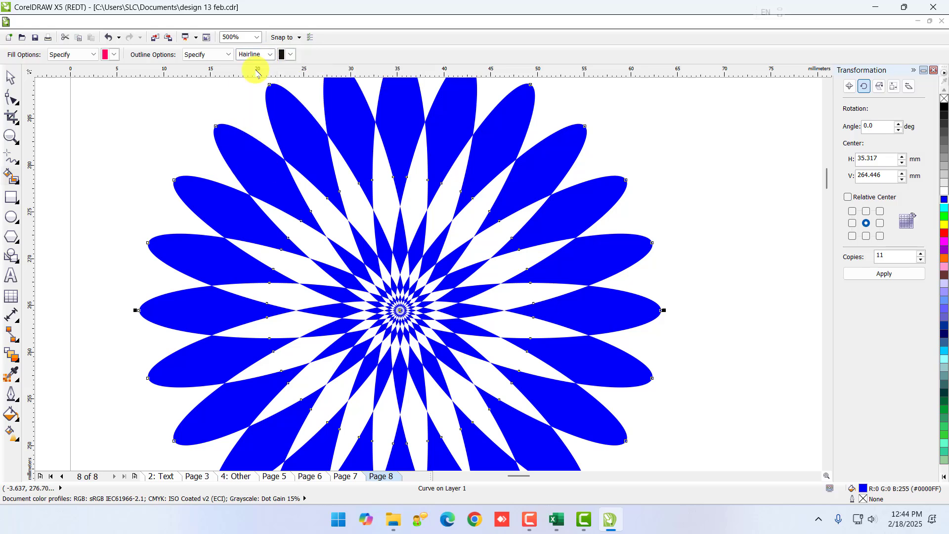
click(292, 55)
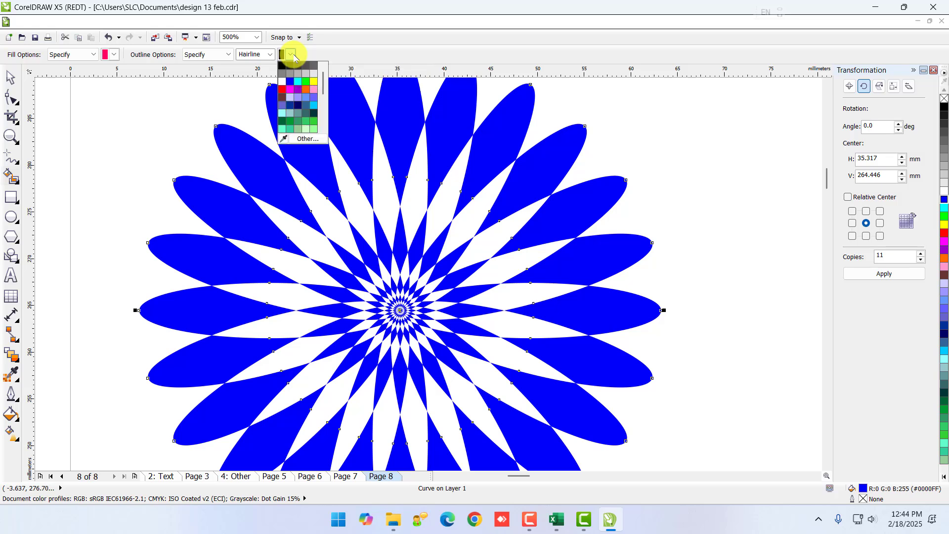
click(296, 106)
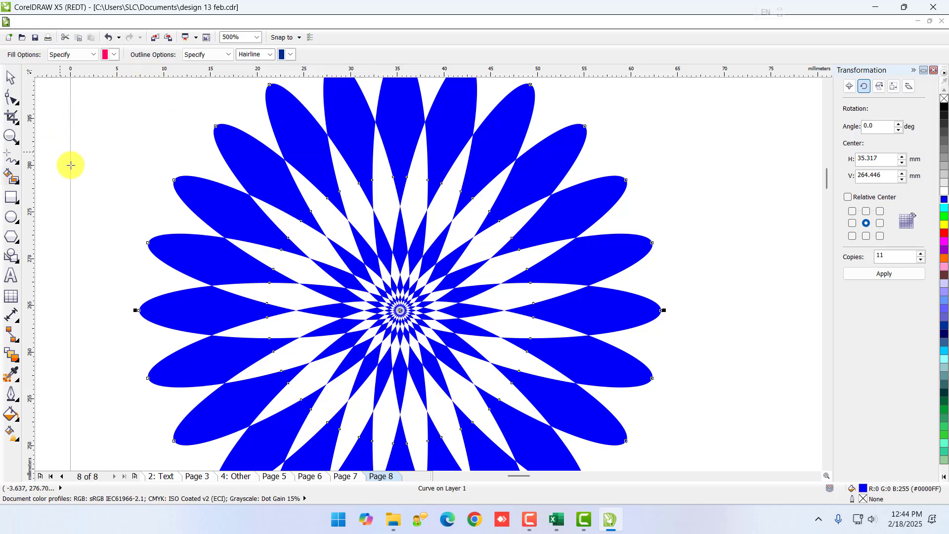
Step: Smart-fill the white gaps in the flower's outermost ring with pink, working clockwise from the upper-left gap around the circle
click(286, 262)
click(306, 243)
click(328, 218)
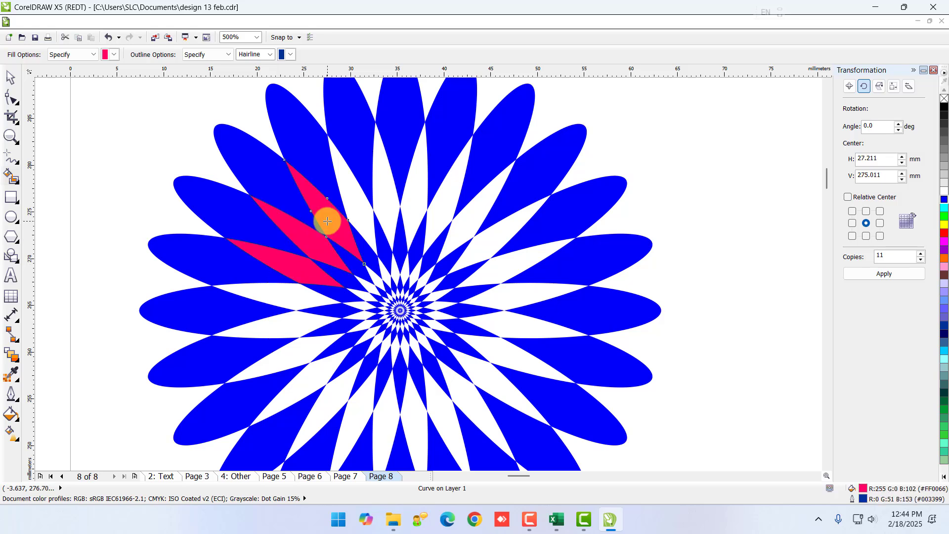
click(355, 204)
click(386, 200)
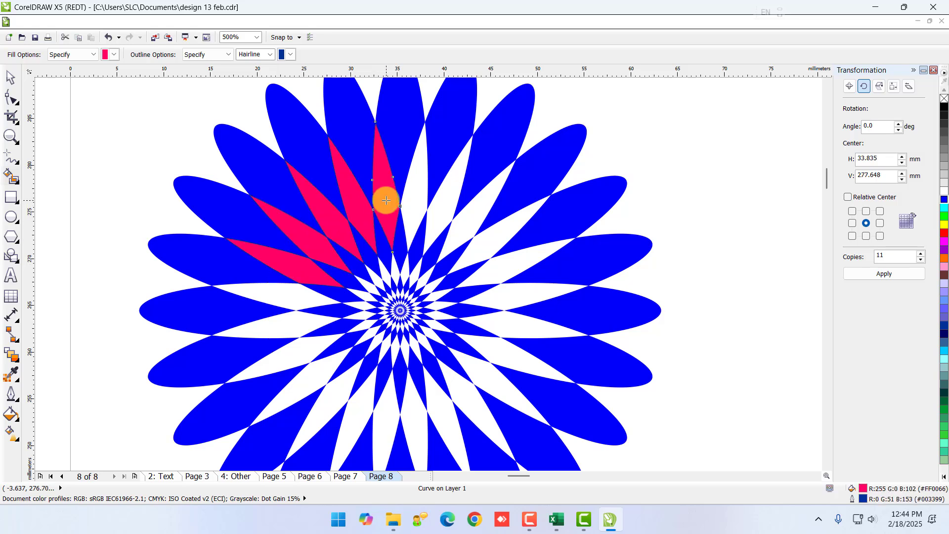
click(417, 188)
click(438, 197)
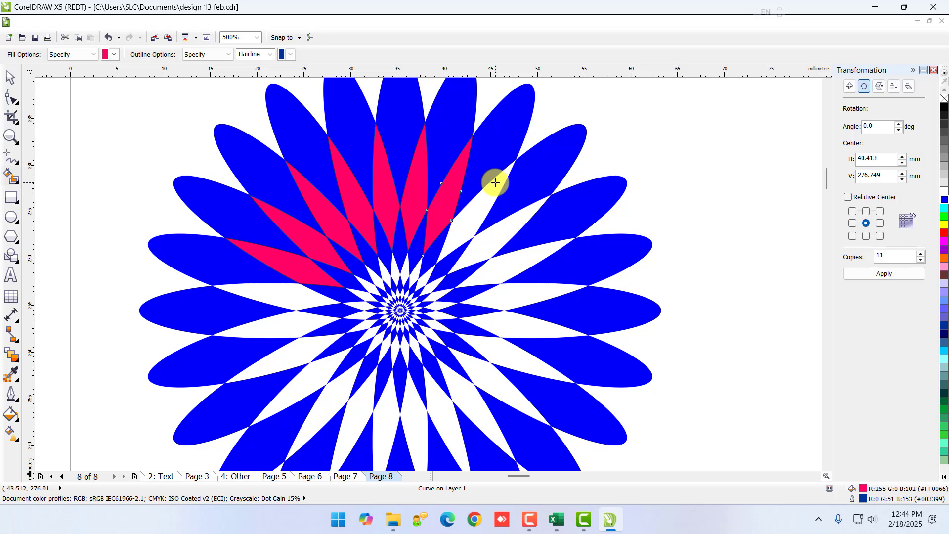
click(479, 204)
click(509, 242)
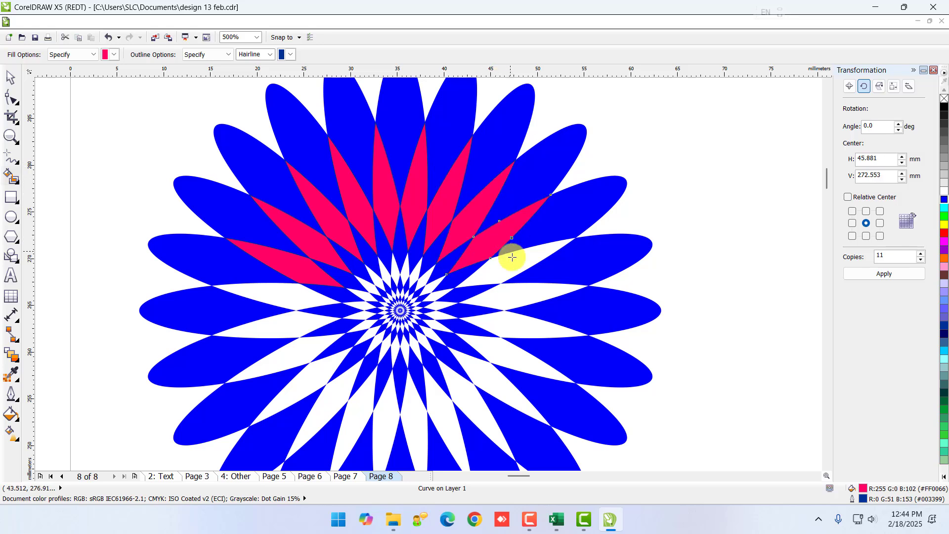
click(509, 267)
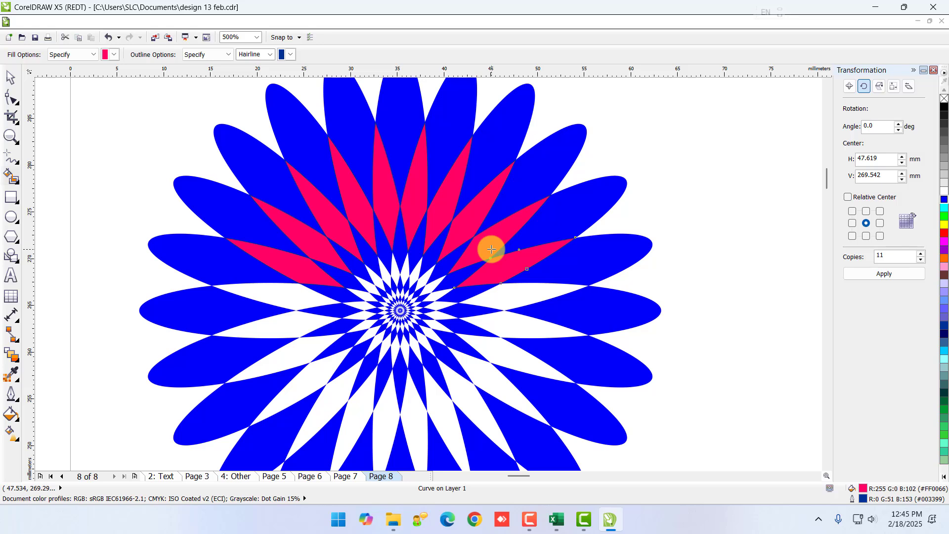
key(ctrl+r)
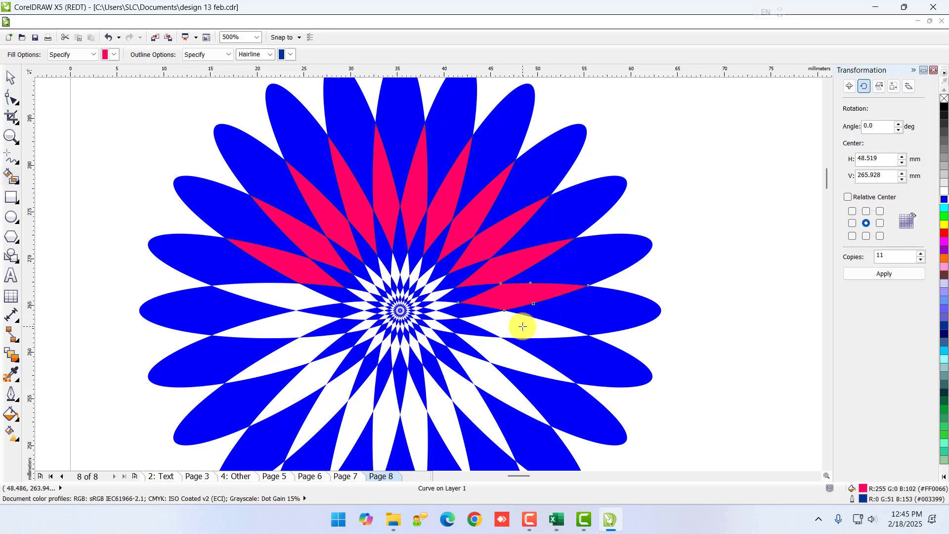
key(ctrl+r)
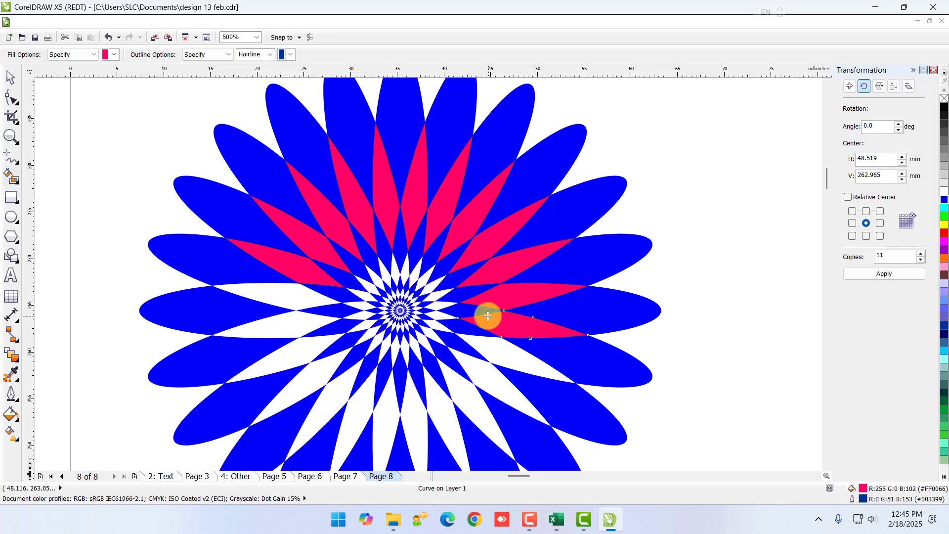
key(ctrl+r)
key(ctrl+r)
key(ctrl+r)
key(ctrl+r)
key(ctrl+r)
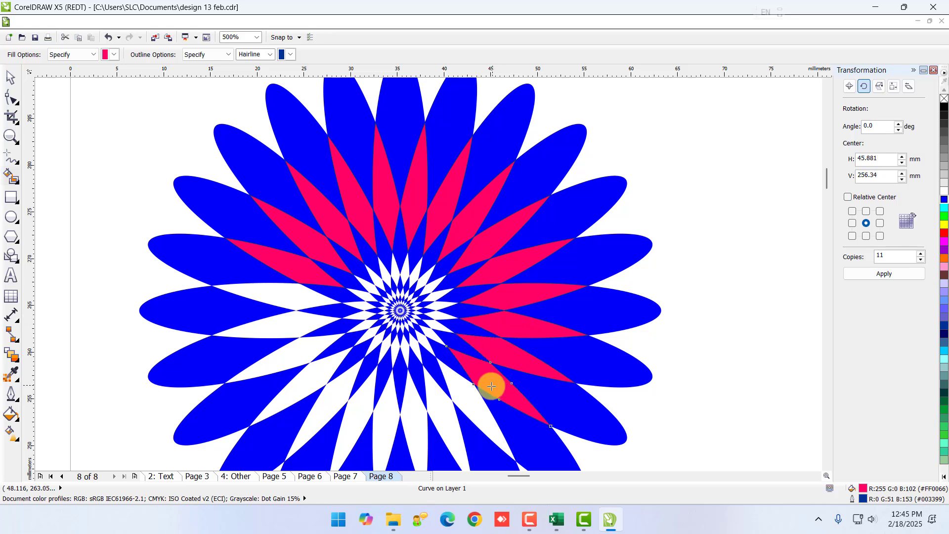
key(ctrl+r)
key(ctrl+r)
key(ctrl+r)
key(ctrl+r)
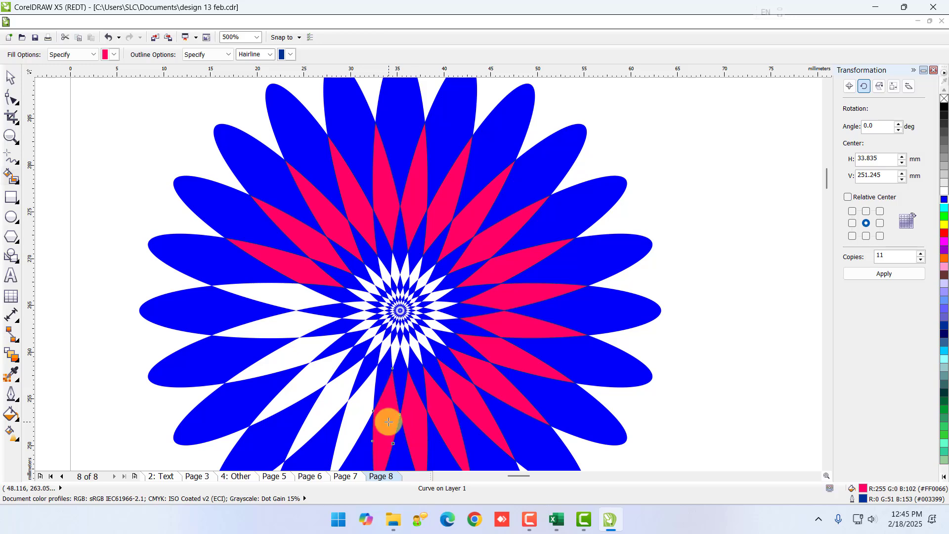
key(ctrl+r)
key(ctrl+r)
key(ctrl+r)
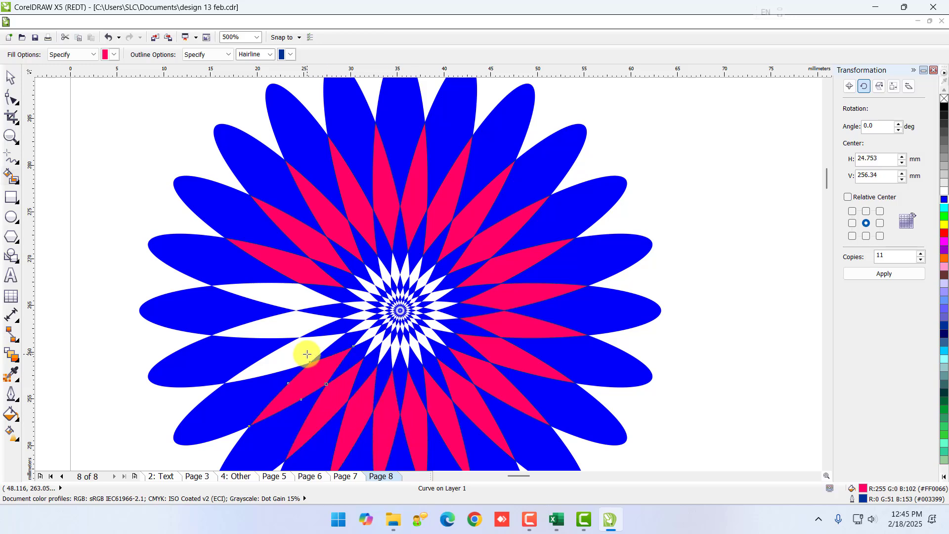
Step: Smart-fill all white gaps in the second ring inward with the same pink fill and dark blue hairline outline
scroll(349, 309, up, 5)
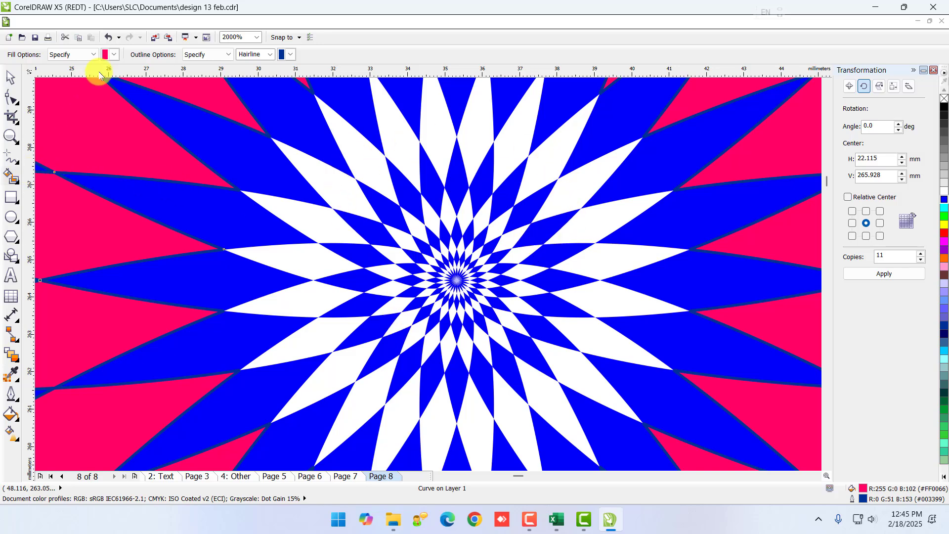
click(114, 54)
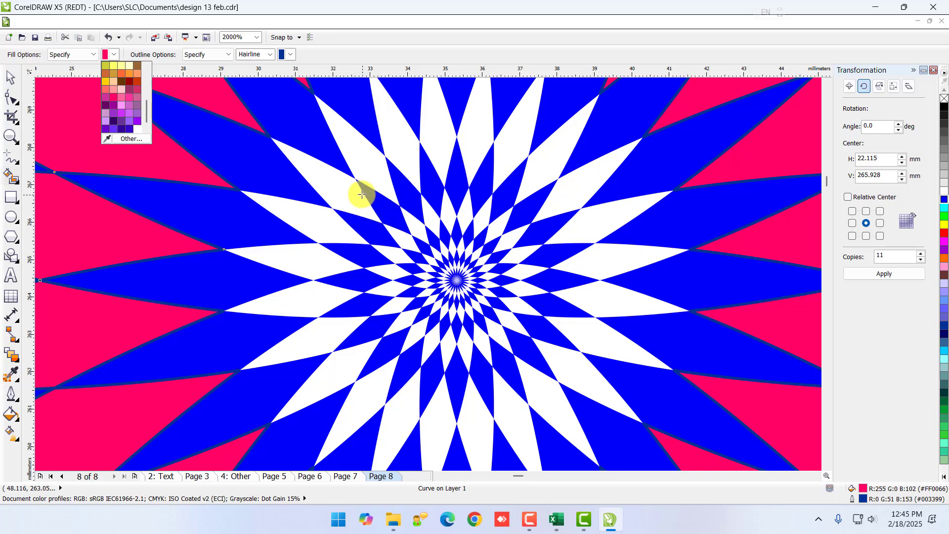
click(350, 186)
click(345, 186)
click(366, 167)
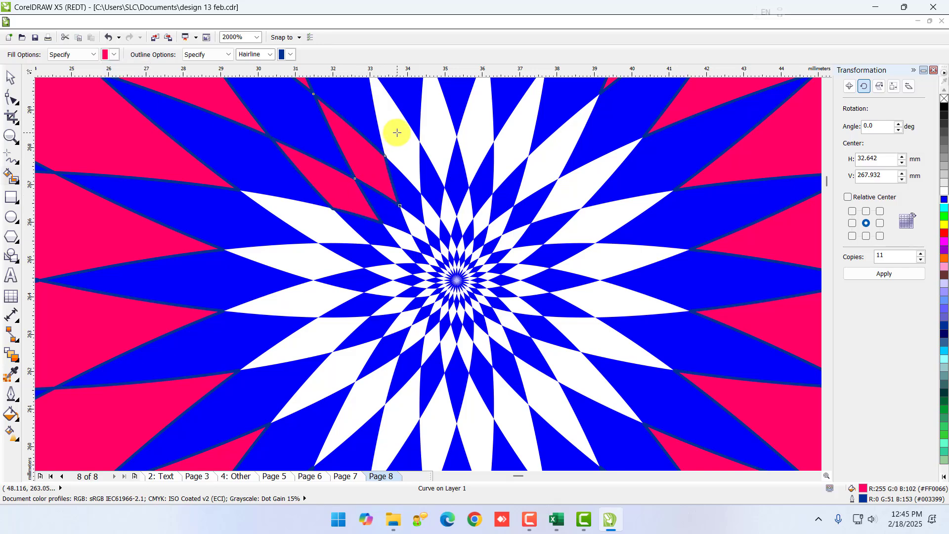
click(395, 131)
click(434, 127)
click(481, 127)
click(512, 134)
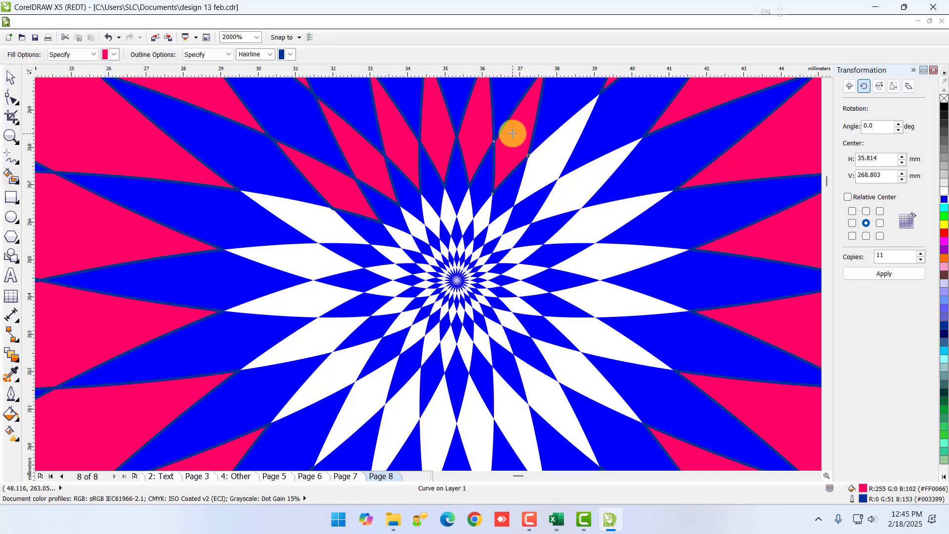
click(543, 161)
click(574, 193)
click(587, 220)
click(600, 264)
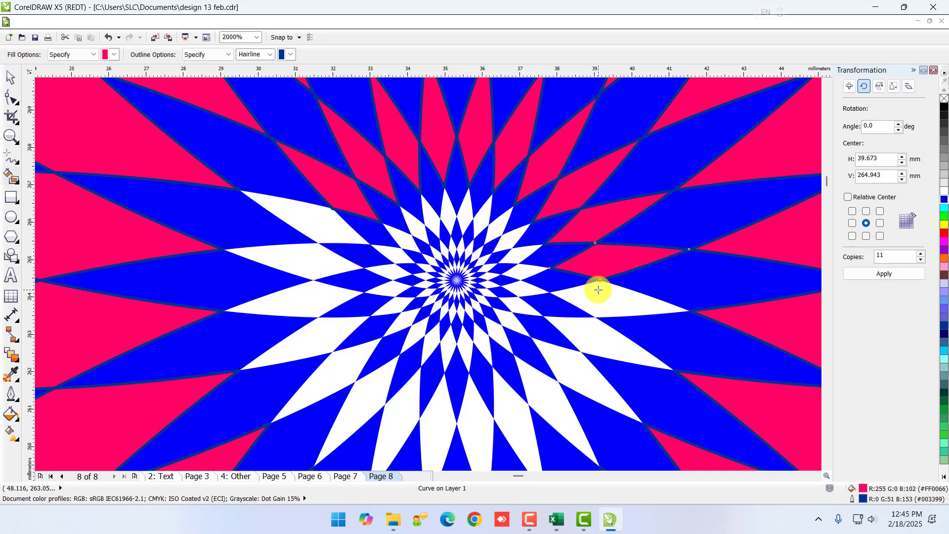
click(600, 292)
click(588, 329)
click(568, 364)
click(543, 390)
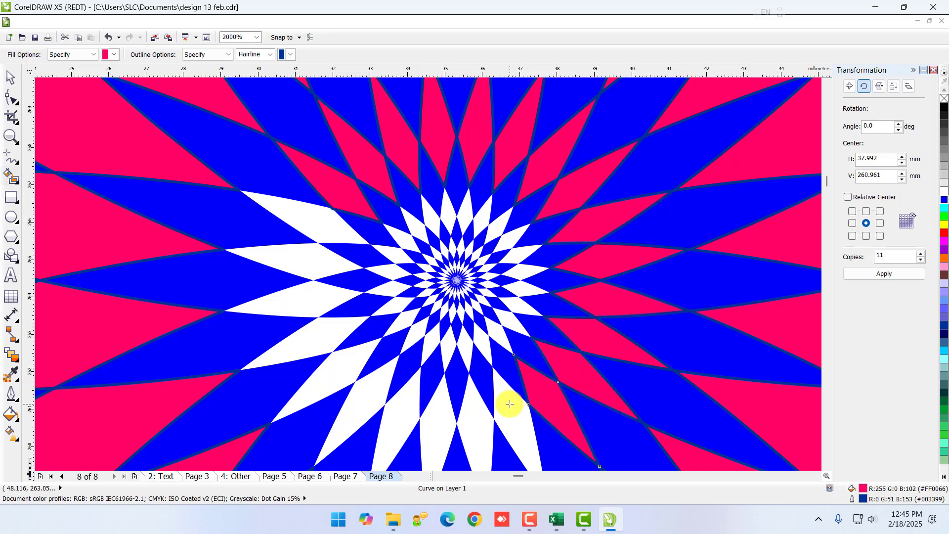
click(508, 402)
click(472, 410)
click(435, 410)
click(398, 411)
click(364, 397)
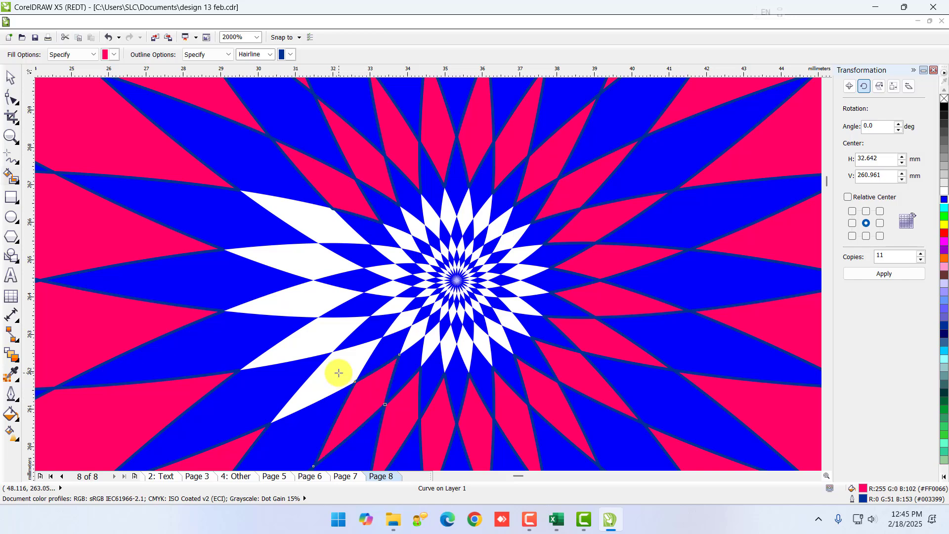
click(339, 373)
click(326, 339)
click(324, 296)
click(322, 257)
click(323, 230)
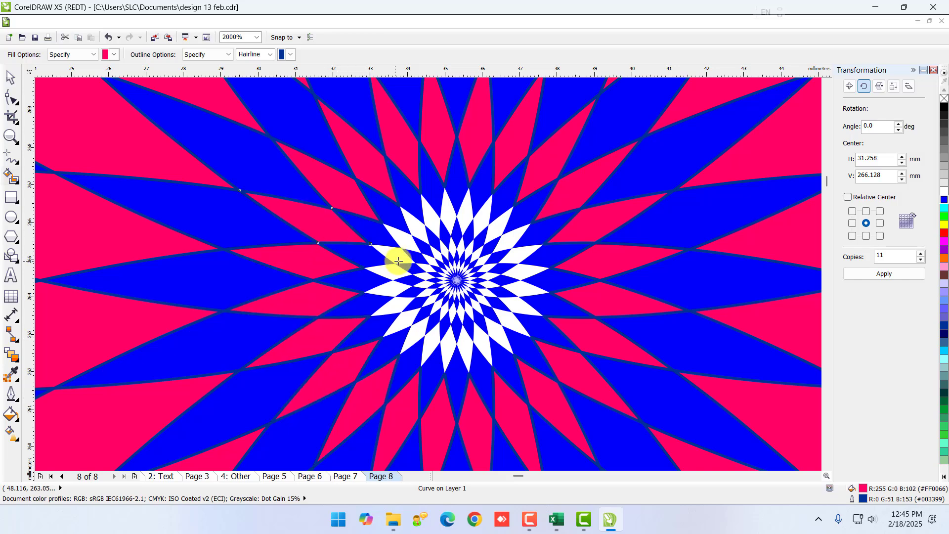
Step: Smart-fill the white gaps in the flower's third ring inward with the same pink fill and dark blue hairline outline
scroll(413, 256, up, 2)
click(354, 222)
click(372, 188)
click(434, 178)
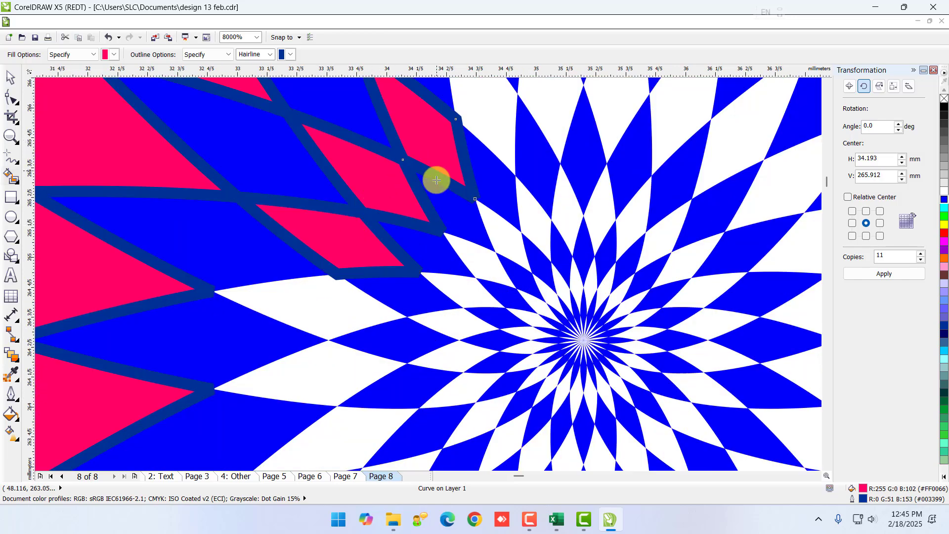
scroll(440, 170, down, 1)
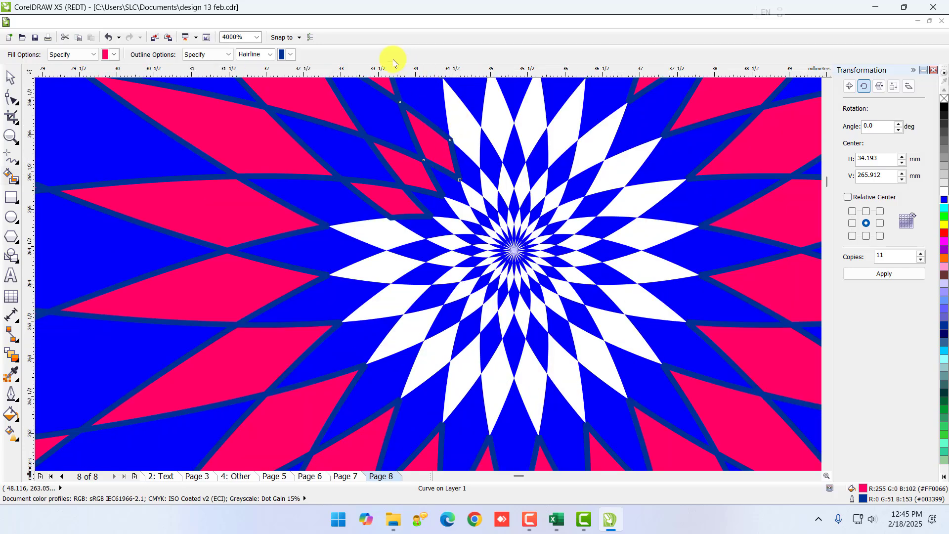
click(469, 130)
click(498, 121)
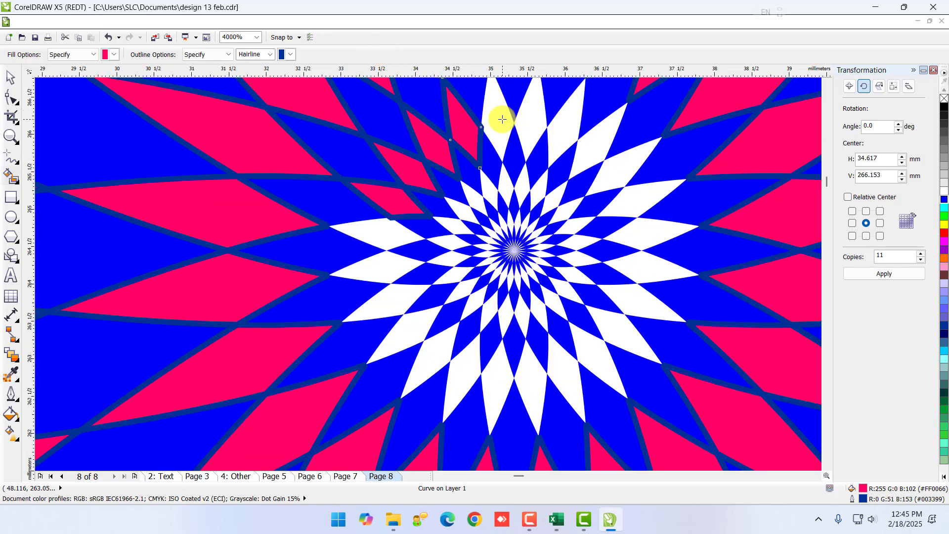
click(530, 118)
drag(591, 150, 500, 221)
scroll(499, 222, up, 2)
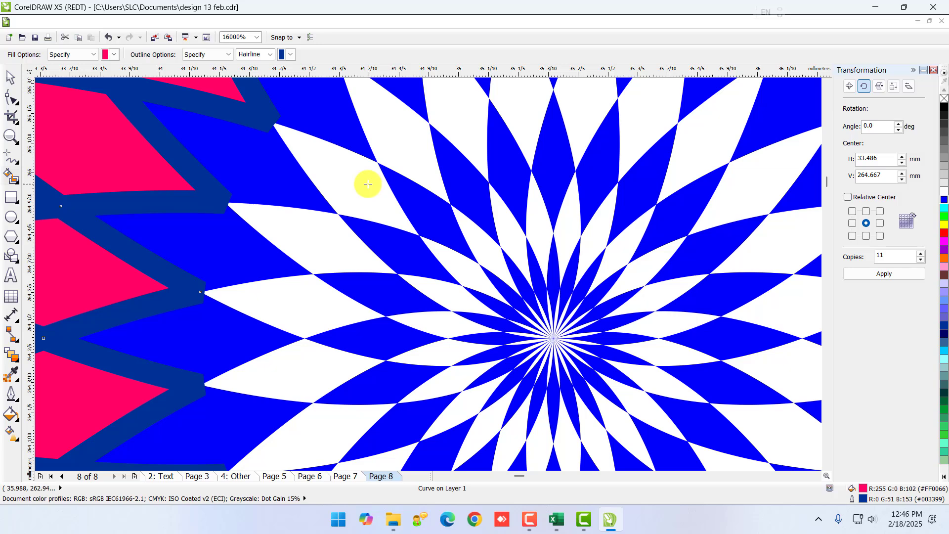
Step: Try to smart-fill the first gaps of the fourth ring with the dark blue hairline outline still on
drag(368, 184, 413, 152)
scroll(423, 153, down, 1)
key(ctrl+z)
key(ctrl+z)
key(ctrl+z)
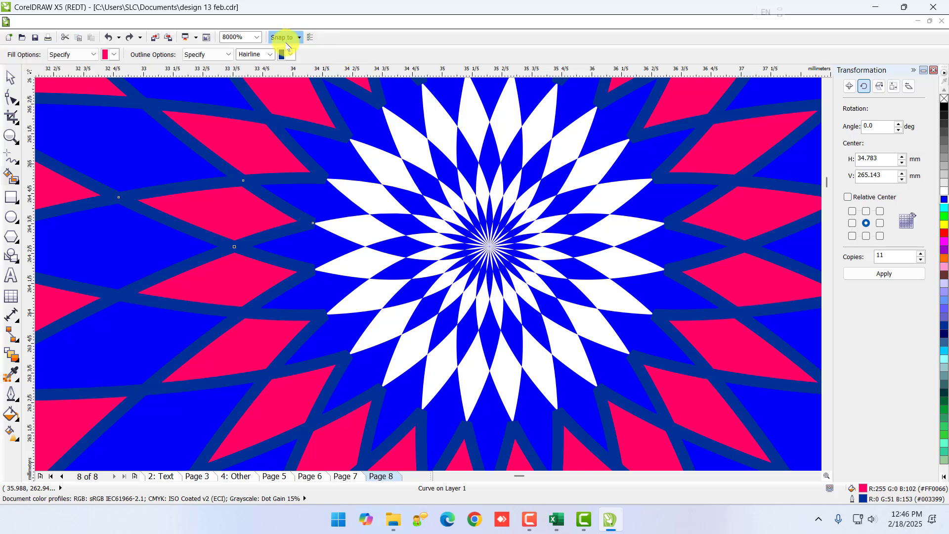
Step: Set the Smart Fill outline to None and smart-fill all white gaps in the fourth ring with pink, working clockwise
click(269, 54)
click(245, 65)
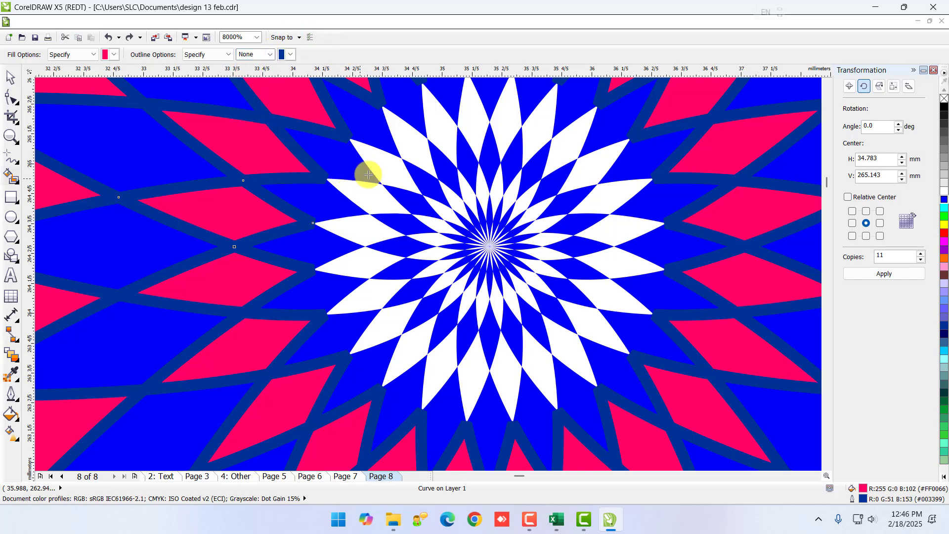
scroll(391, 159, up, 2)
click(383, 169)
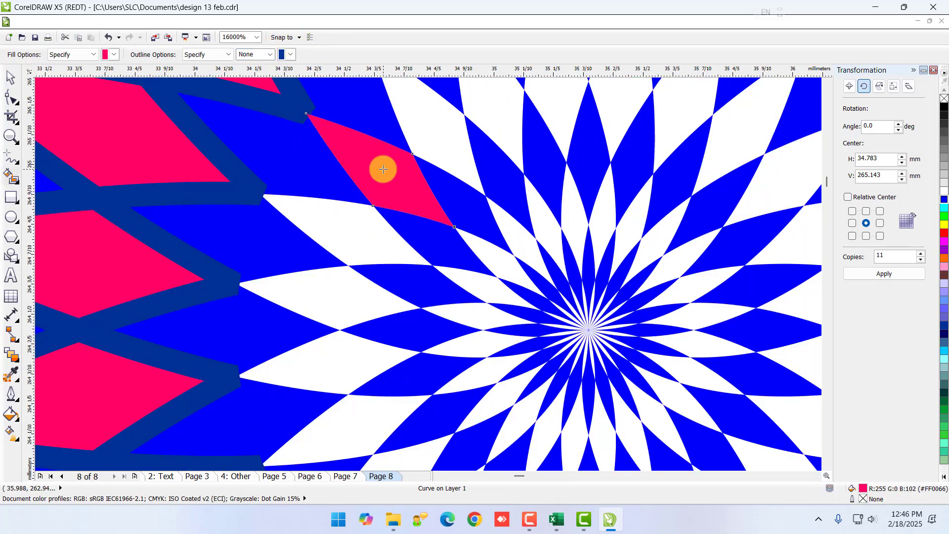
click(450, 126)
scroll(451, 127, down, 1)
scroll(470, 102, up, 1)
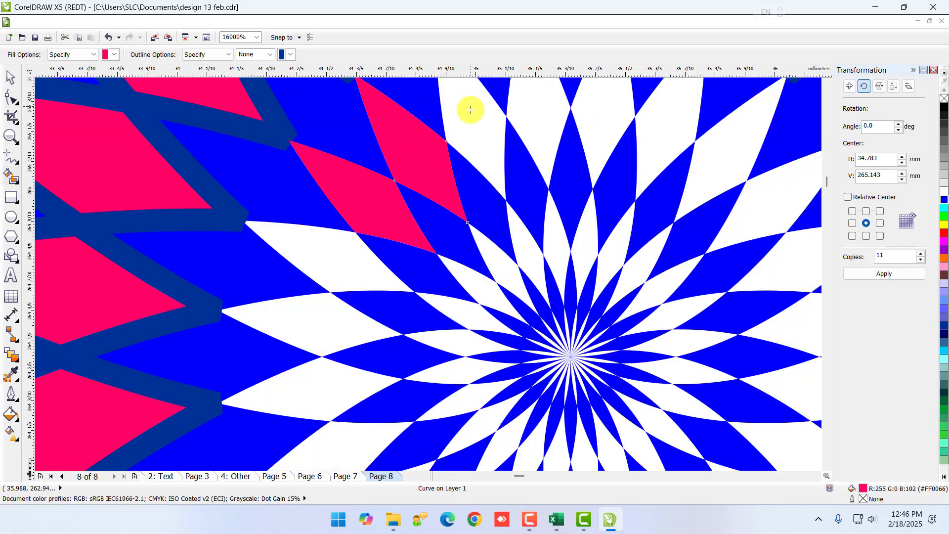
click(466, 106)
click(540, 127)
click(614, 132)
click(660, 129)
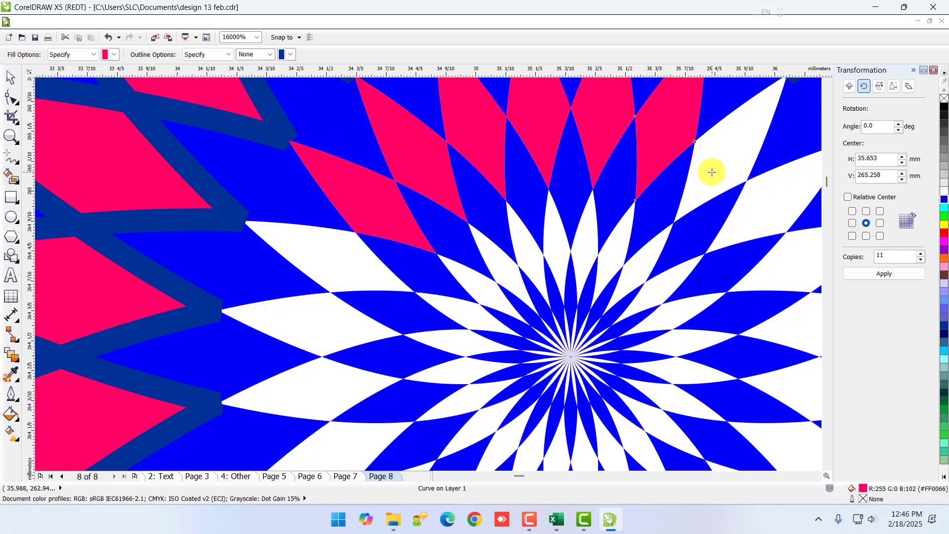
click(716, 169)
click(750, 212)
click(766, 269)
click(784, 331)
click(781, 388)
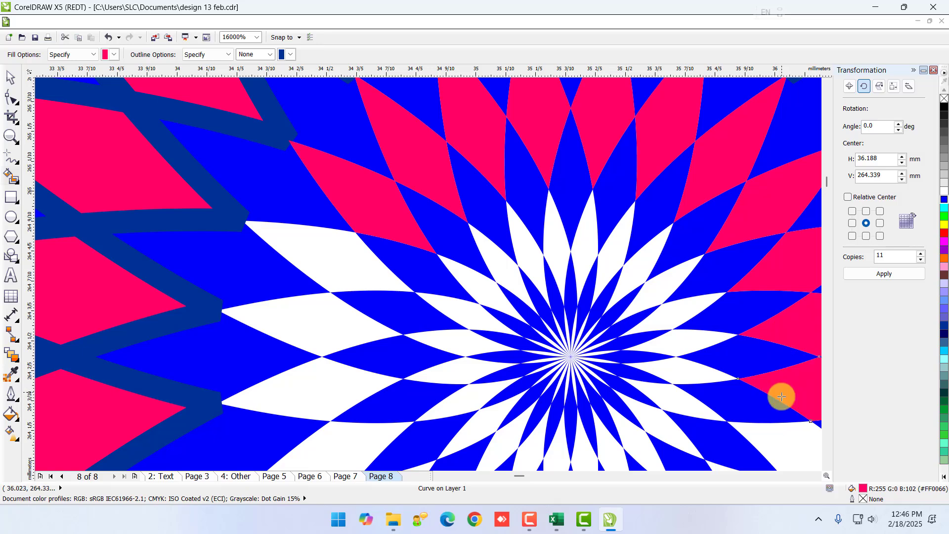
click(780, 439)
scroll(690, 368, down, 1)
scroll(709, 402, up, 1)
click(719, 372)
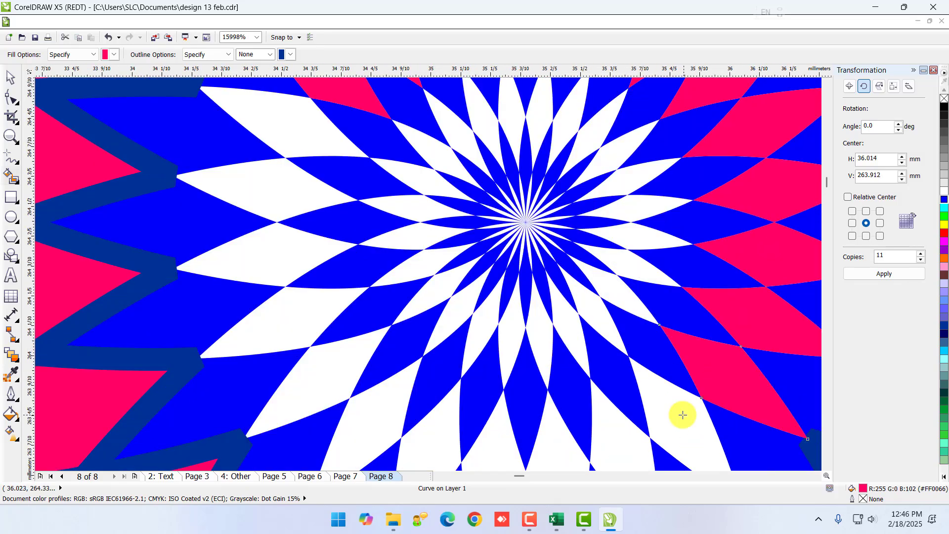
click(683, 415)
click(608, 428)
click(555, 428)
click(485, 429)
click(442, 425)
click(378, 402)
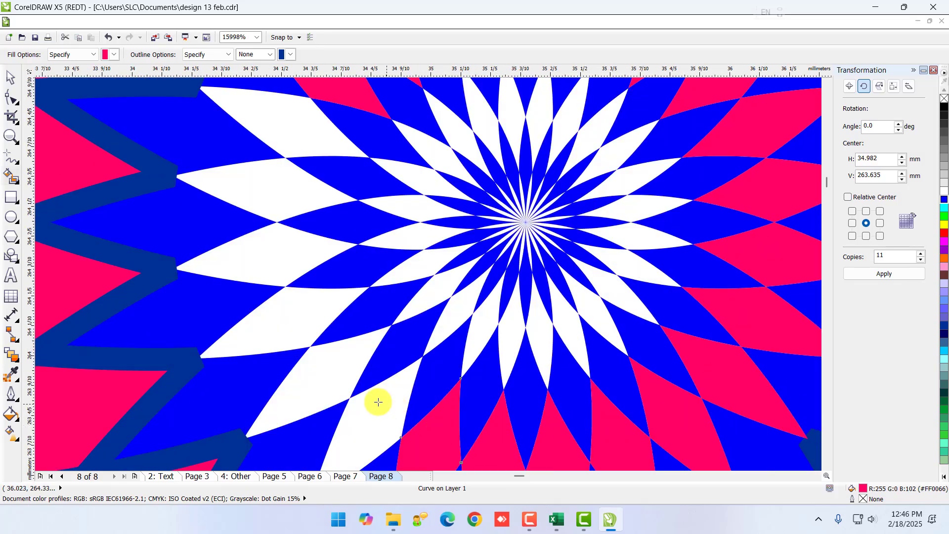
click(344, 378)
click(306, 321)
click(293, 268)
click(293, 203)
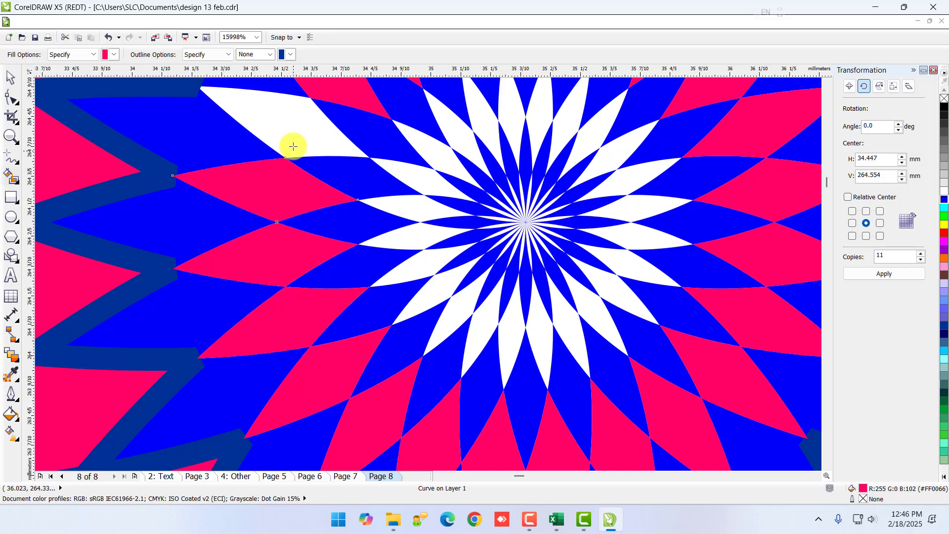
click(290, 144)
Step: Smart-fill all white gaps in the fifth ring inward with the same pink fill and no outline
scroll(470, 154, up, 2)
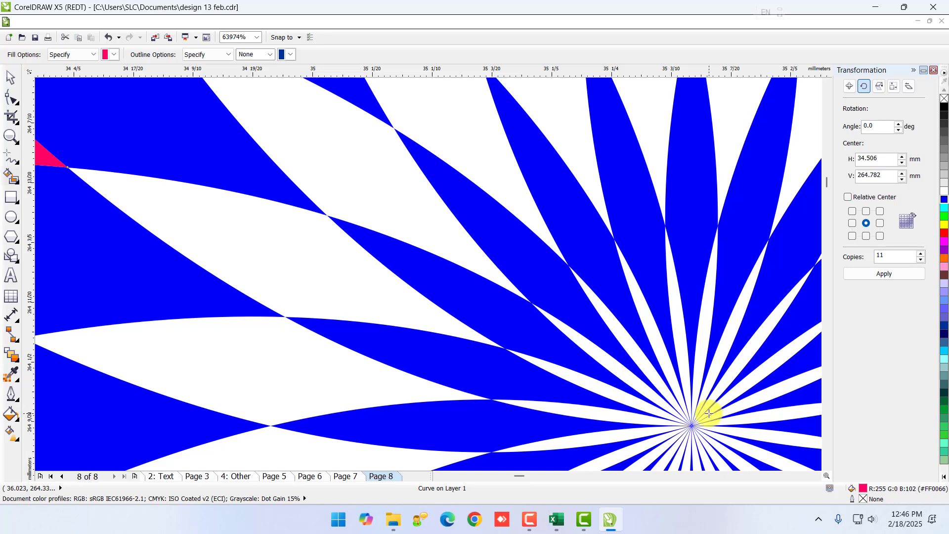
scroll(349, 276, down, 1)
click(335, 269)
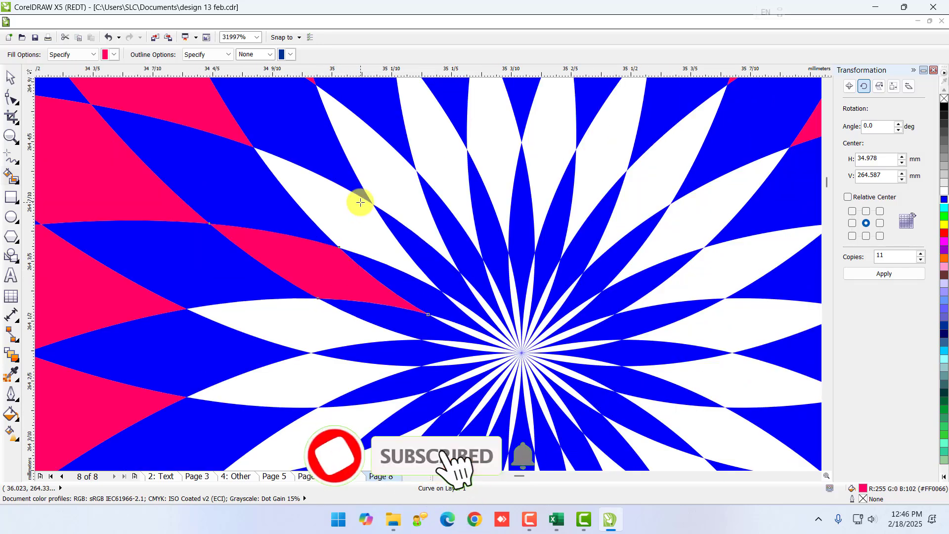
click(376, 208)
click(395, 190)
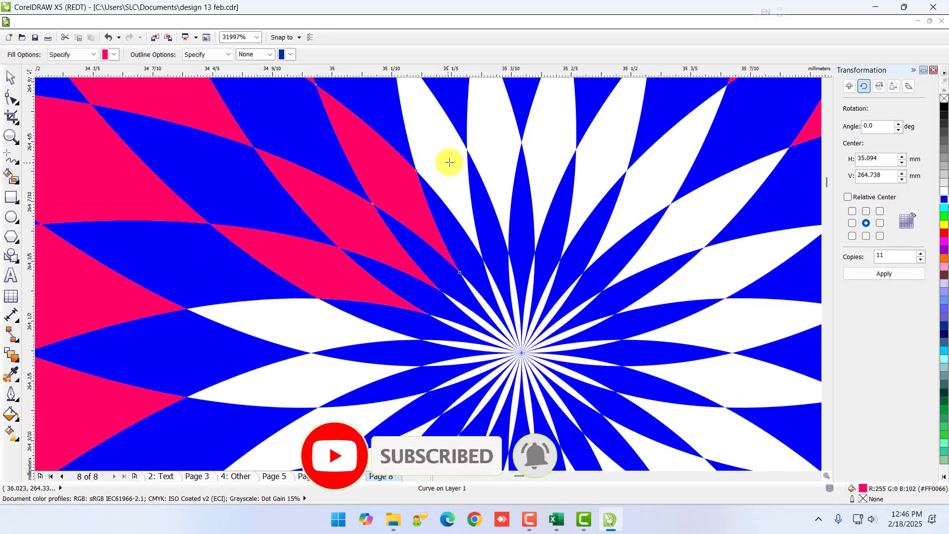
click(447, 161)
click(492, 153)
click(544, 151)
click(598, 155)
click(647, 189)
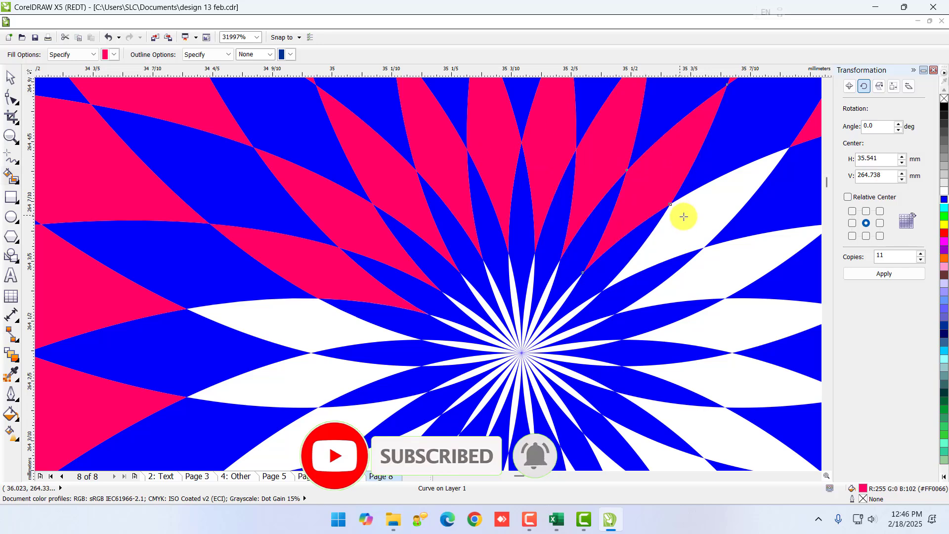
click(685, 217)
click(693, 263)
click(710, 317)
click(714, 378)
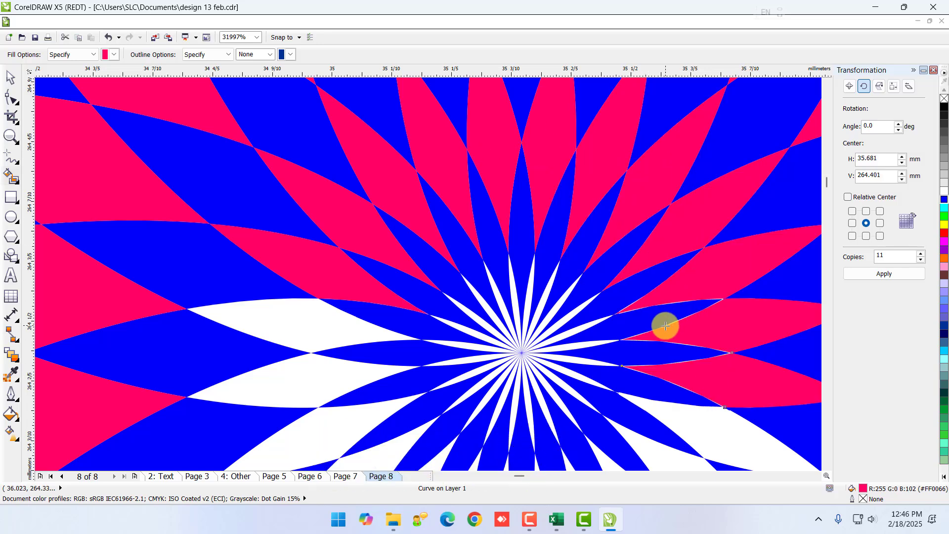
scroll(663, 324, down, 1)
scroll(693, 396, up, 1)
click(689, 371)
click(660, 399)
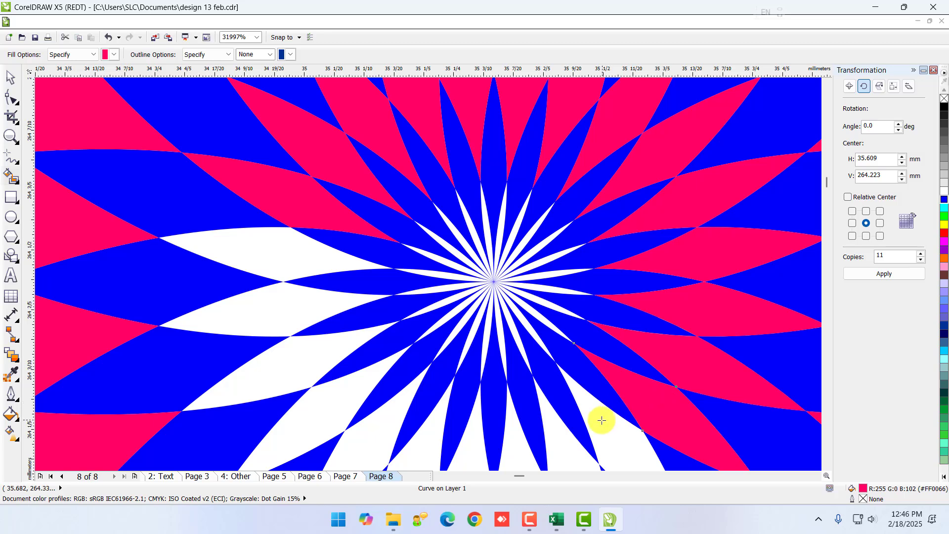
click(598, 435)
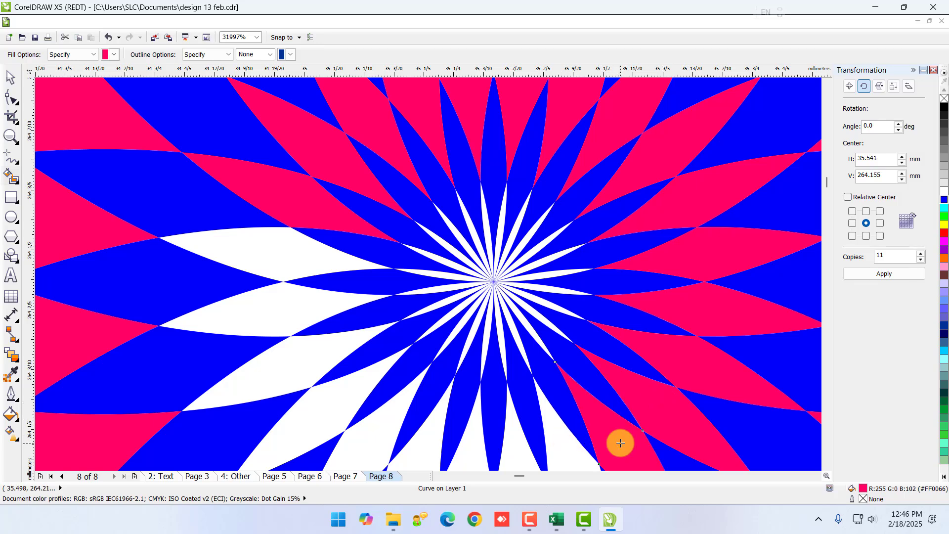
click(550, 459)
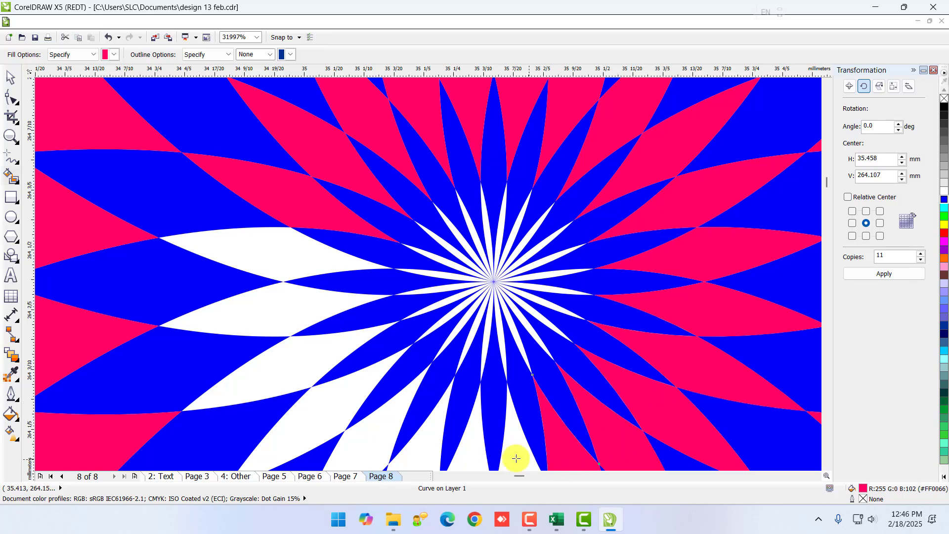
scroll(512, 460, down, 1)
scroll(515, 461, up, 2)
click(515, 434)
click(423, 423)
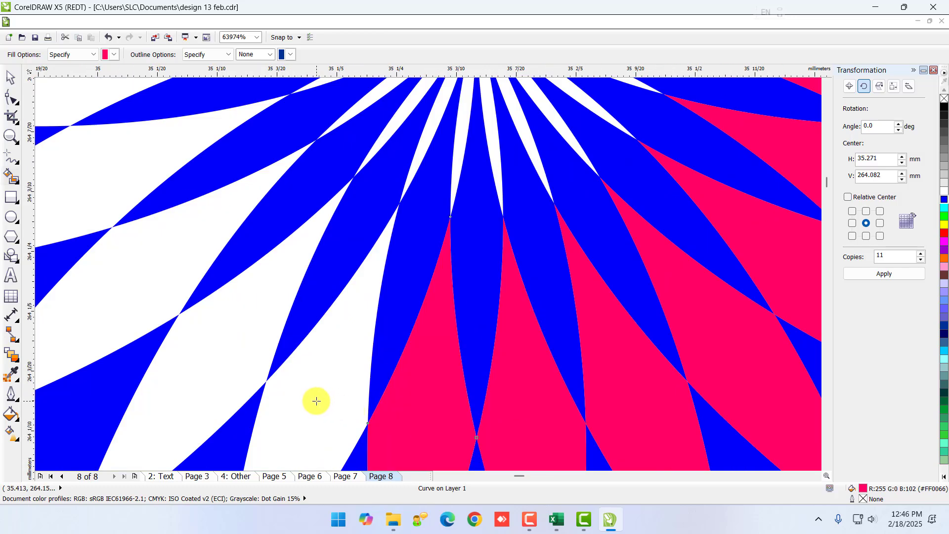
click(314, 399)
click(223, 329)
scroll(236, 280, down, 1)
click(220, 278)
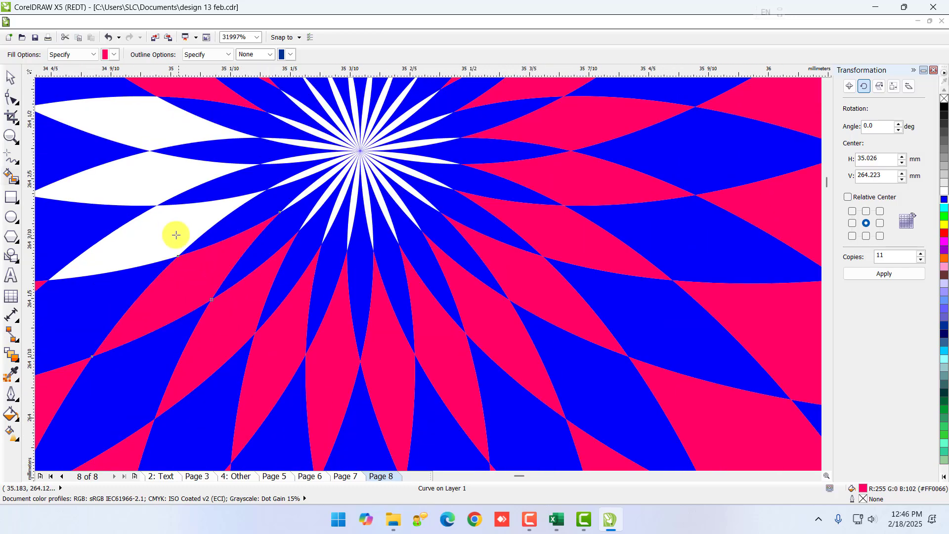
click(176, 234)
click(164, 179)
click(157, 123)
Step: Inspect the thin slivers at the flower's centre and the whole two-coloured pattern, undoing any stray fill
scroll(304, 137, up, 1)
scroll(304, 137, up, 1)
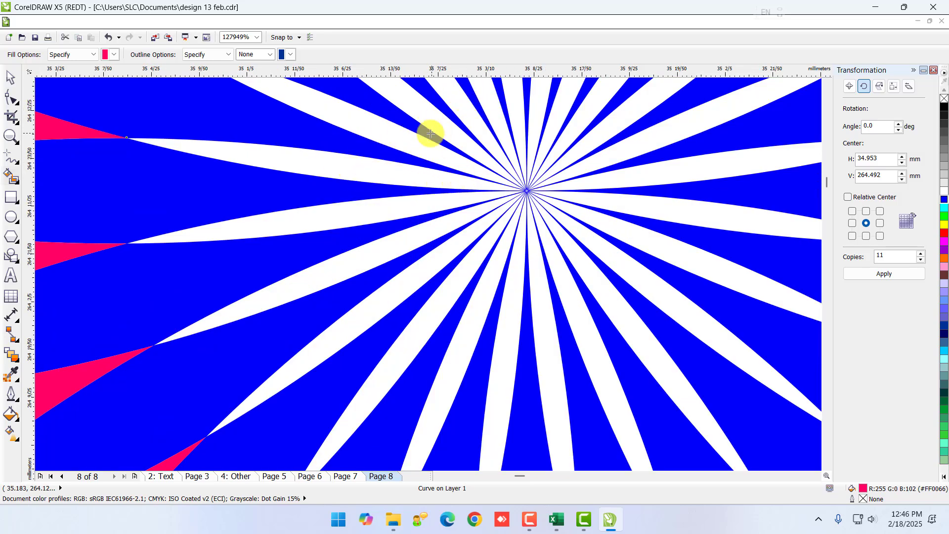
scroll(448, 215, down, 1)
scroll(448, 221, down, 8)
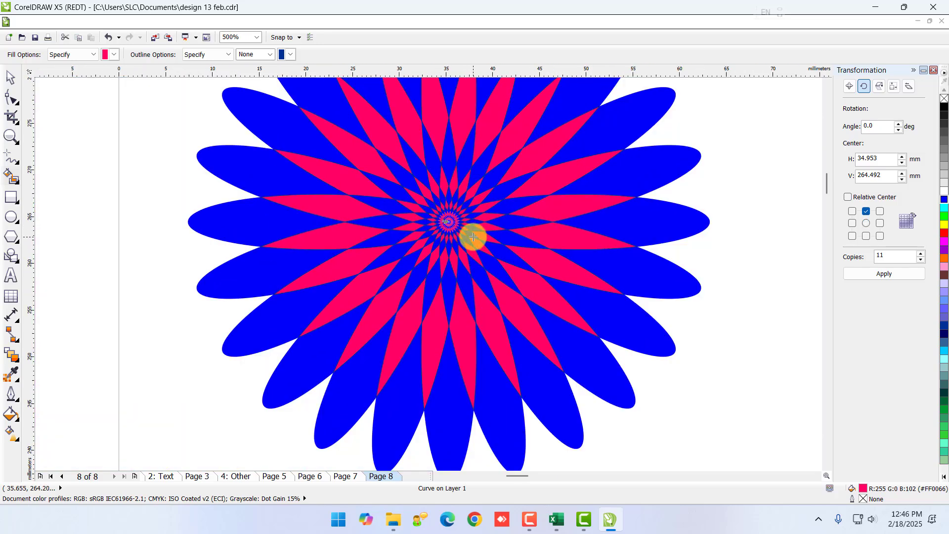
scroll(474, 237, down, 2)
key(ctrl+z)
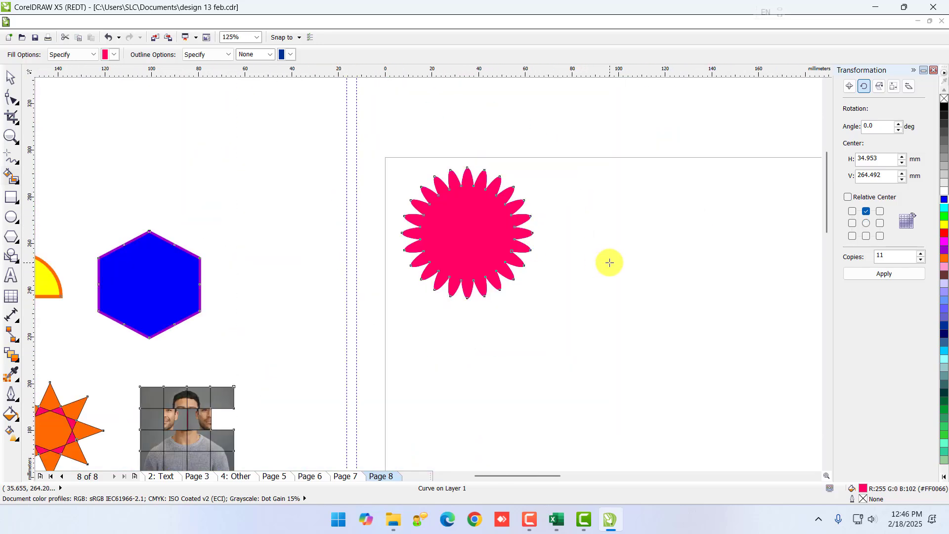
key(ctrl+shift+z)
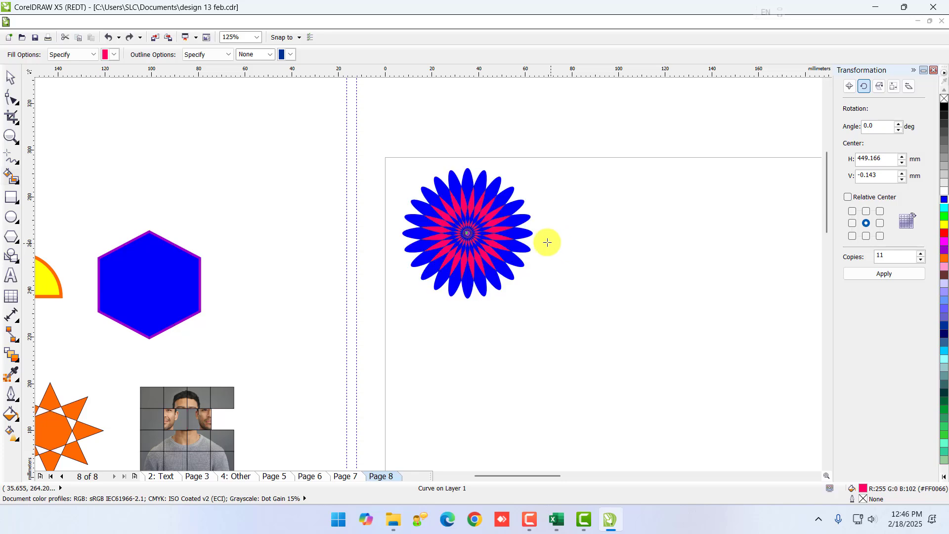
scroll(538, 232, up, 1)
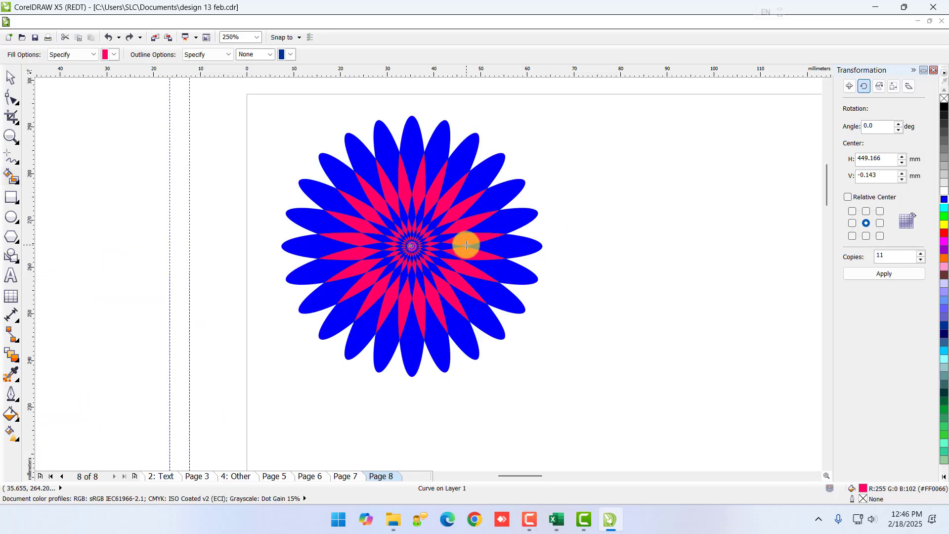
scroll(424, 246, up, 1)
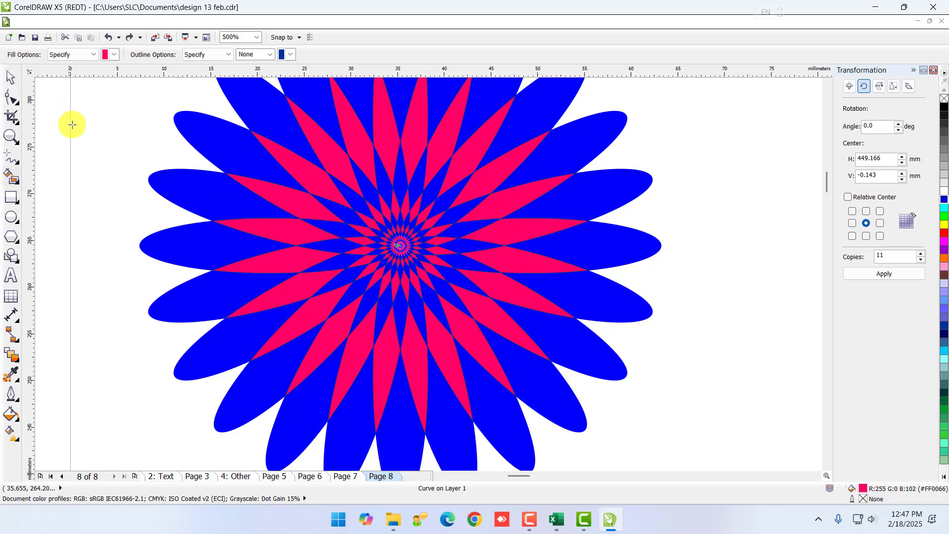
key(ctrl+z)
key(ctrl+z)
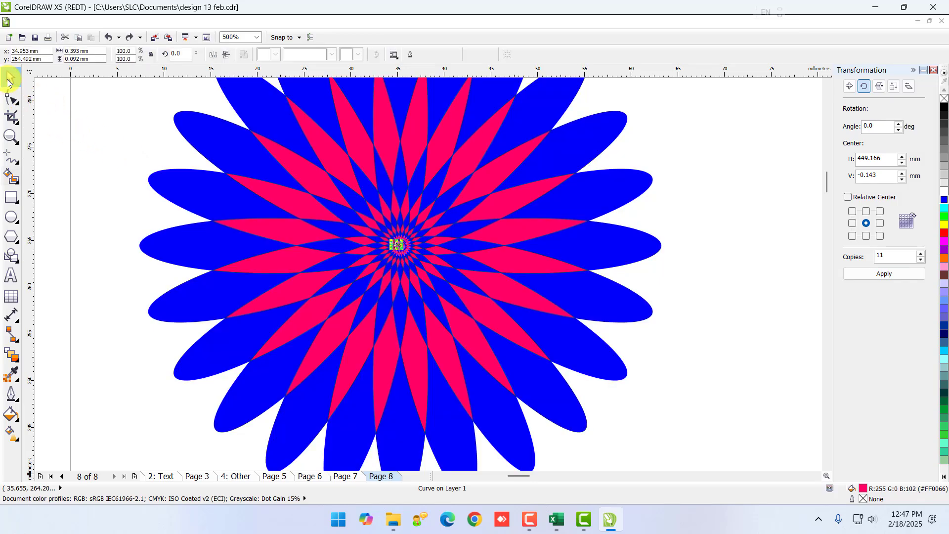
scroll(382, 245, down, 1)
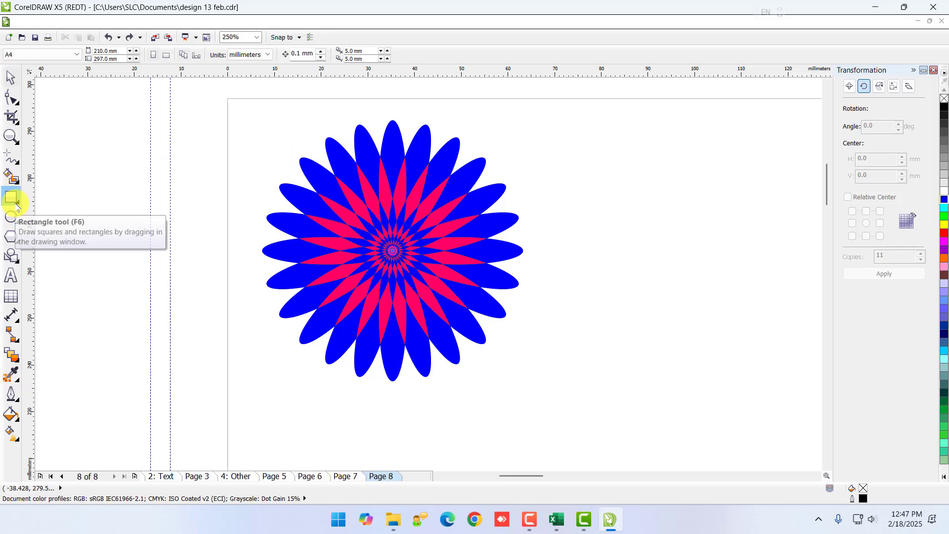
Step: Draw an upright rectangle about 5 by 22 mm to the right of the flower, with no outline and a red fill
click(12, 198)
click(47, 205)
scroll(493, 211, down, 2)
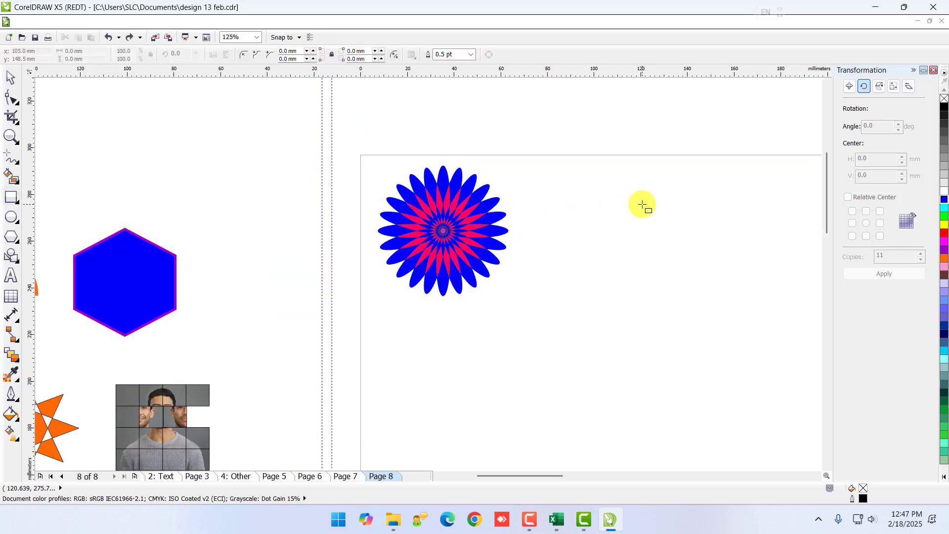
scroll(642, 204, up, 2)
mouse_move(565, 147)
mouse_down()
mouse_move(599, 248)
mouse_move(589, 248)
mouse_up()
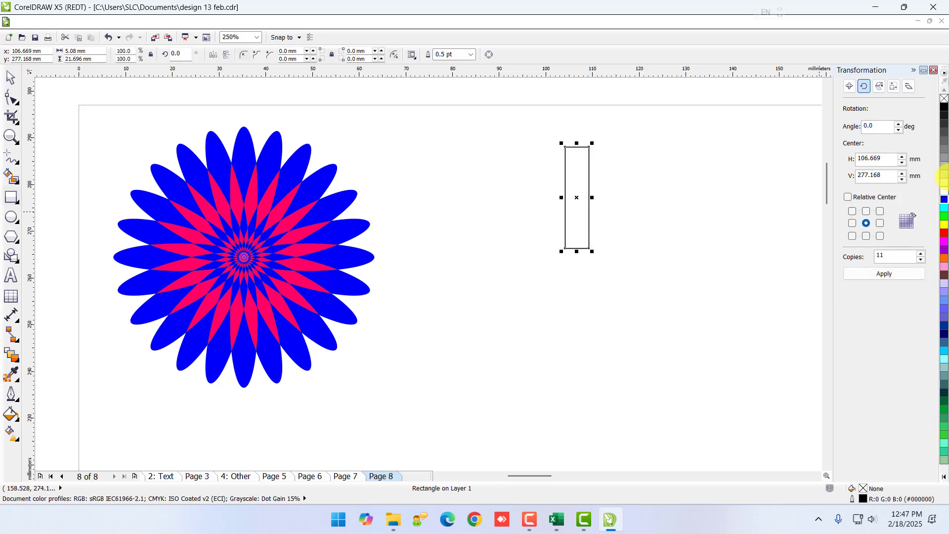
right_click(942, 102)
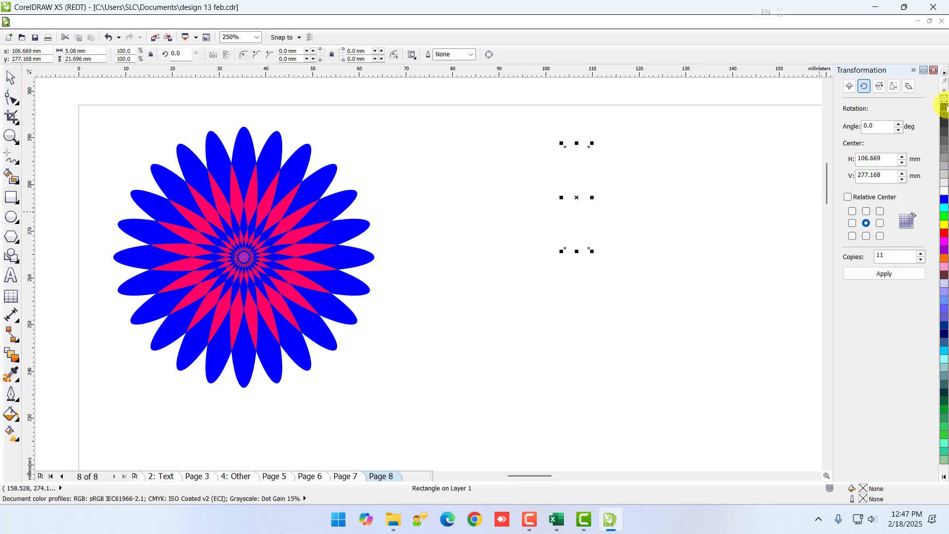
click(944, 233)
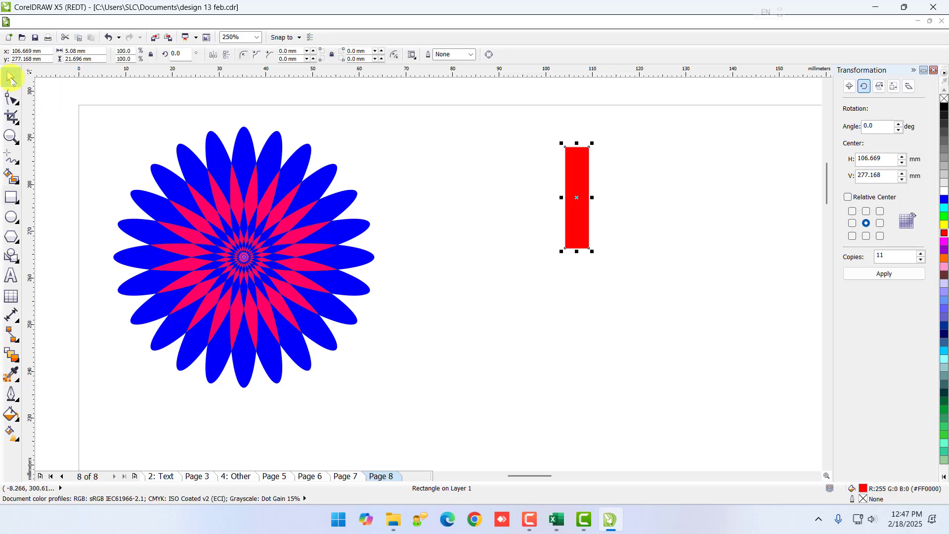
Step: Move the red rectangle's rotation centre to its lower-left corner and create a copy rotated 15 degrees clockwise
scroll(655, 150, up, 1)
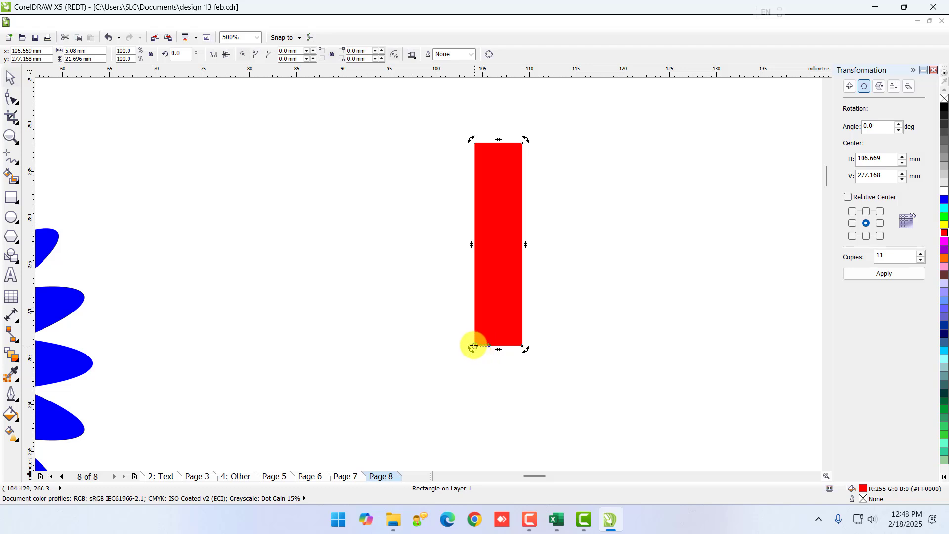
drag(473, 346, 474, 346)
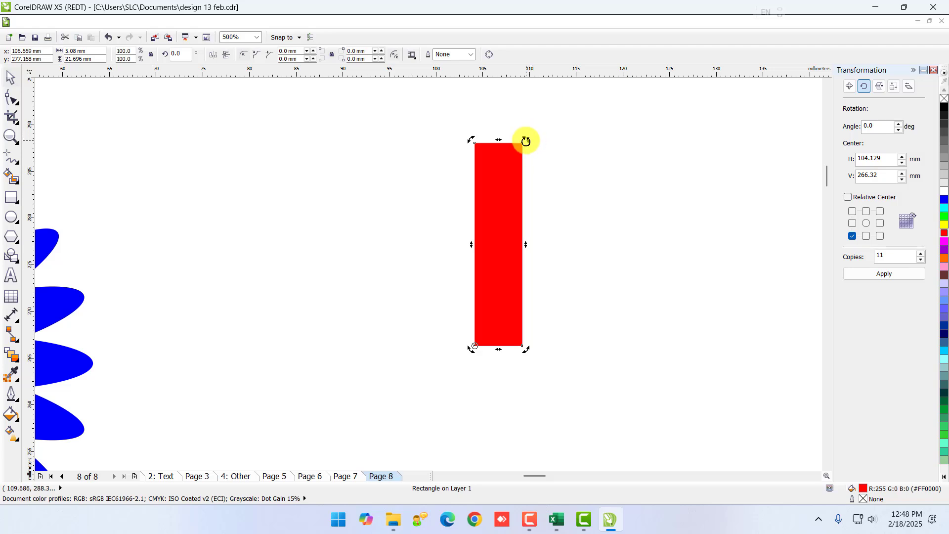
drag(525, 142, 613, 139)
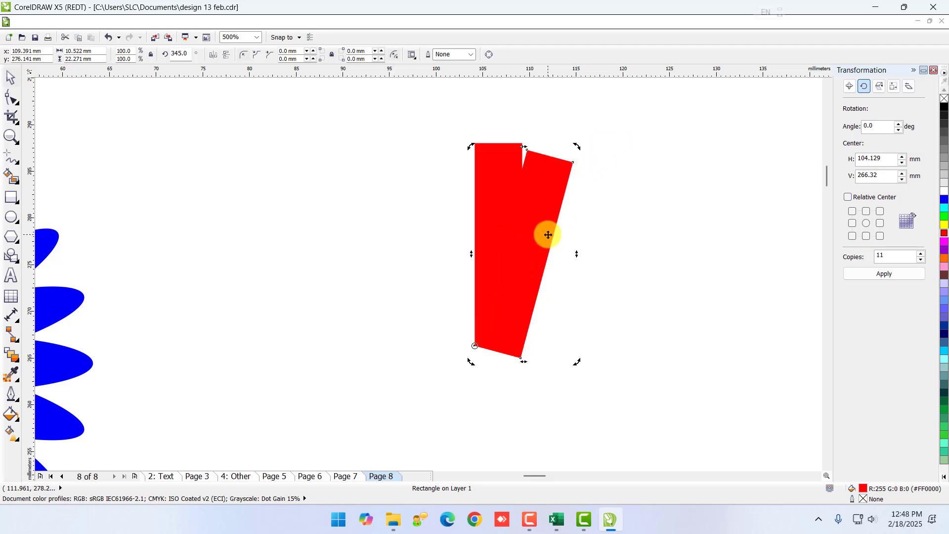
Step: Repeat the 15-degree rotated copy around the same corner until 24 red rectangles complete a full circle
key(ctrl+r)
key(ctrl+r)
key(ctrl+r)
key(ctrl+r)
key(ctrl+r)
key(ctrl+r)
key(ctrl+r)
key(ctrl+r)
key(ctrl+r)
key(ctrl+r)
key(ctrl+r)
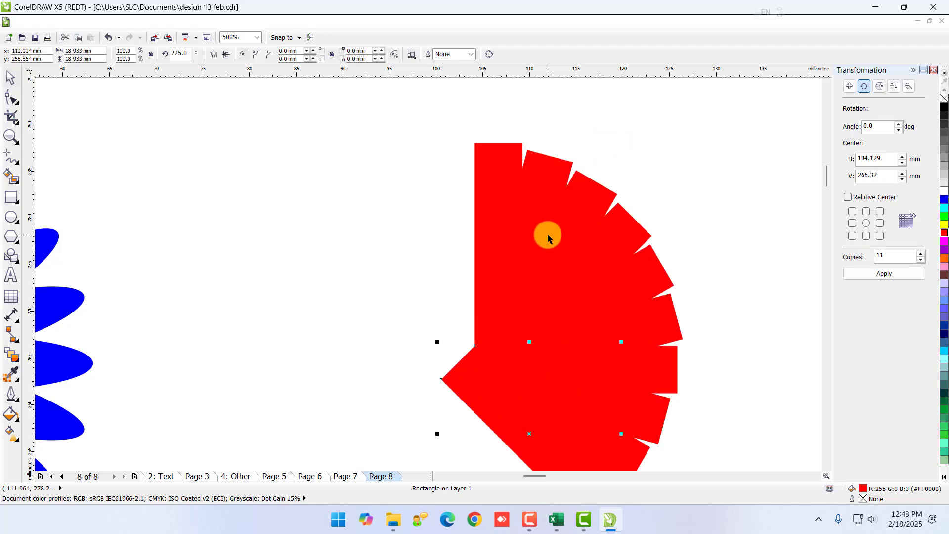
key(ctrl+r)
key(ctrl+r)
key(ctrl+r)
key(ctrl+r)
key(ctrl+r)
key(ctrl+r)
key(ctrl+r)
key(ctrl+r)
key(ctrl+r)
key(ctrl+r)
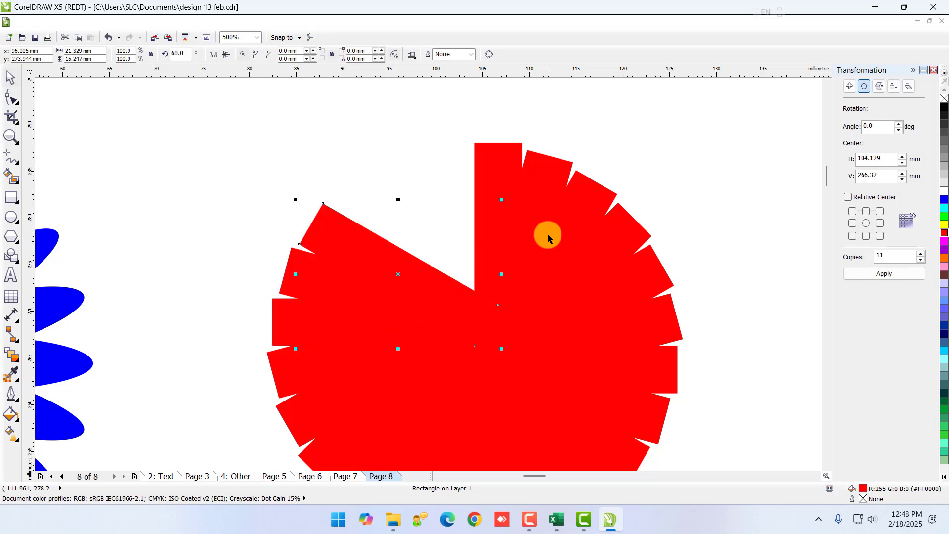
key(ctrl+r)
scroll(547, 233, down, 2)
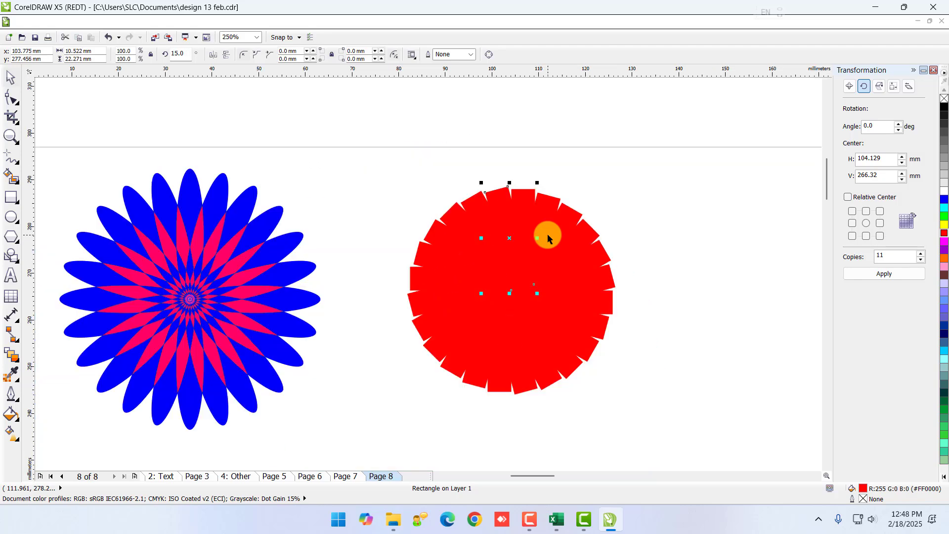
Step: Combine all the rotated red rectangles into one curve so that their overlaps form a white pattern
click(715, 307)
drag(414, 176, 621, 397)
drag(362, 173, 681, 434)
key(ctrl+l)
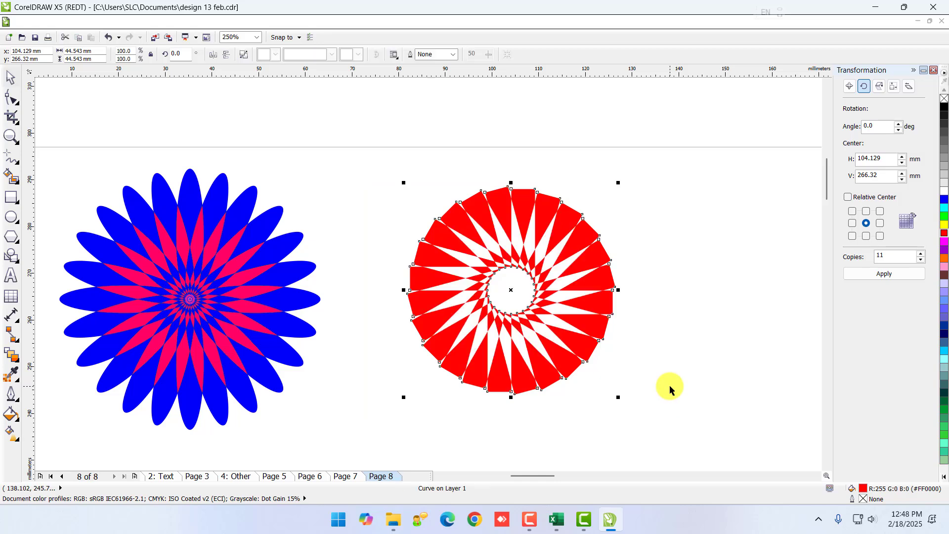
click(656, 332)
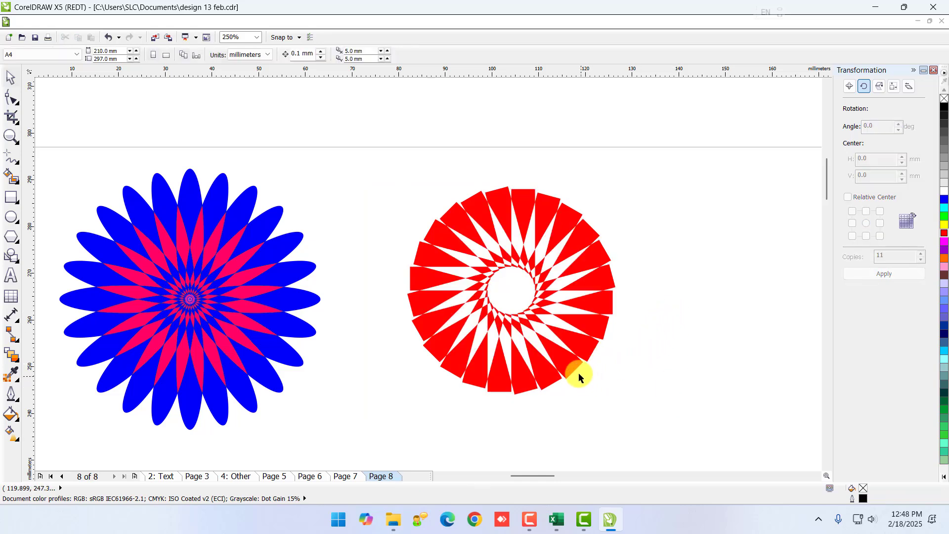
Step: With the Bézier tool, draw an upward-bulging arc about 19 mm wide to the right of the red pattern
click(15, 163)
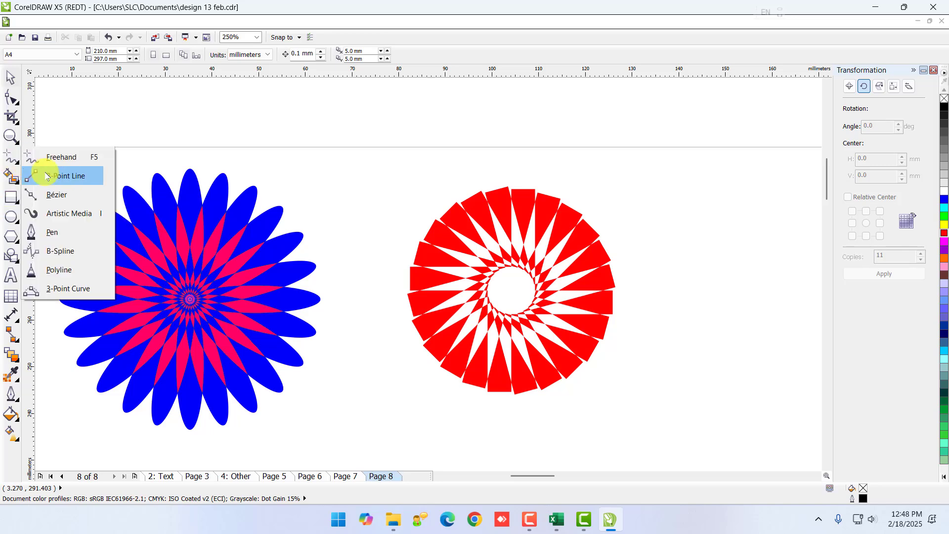
click(57, 195)
scroll(490, 341, down, 3)
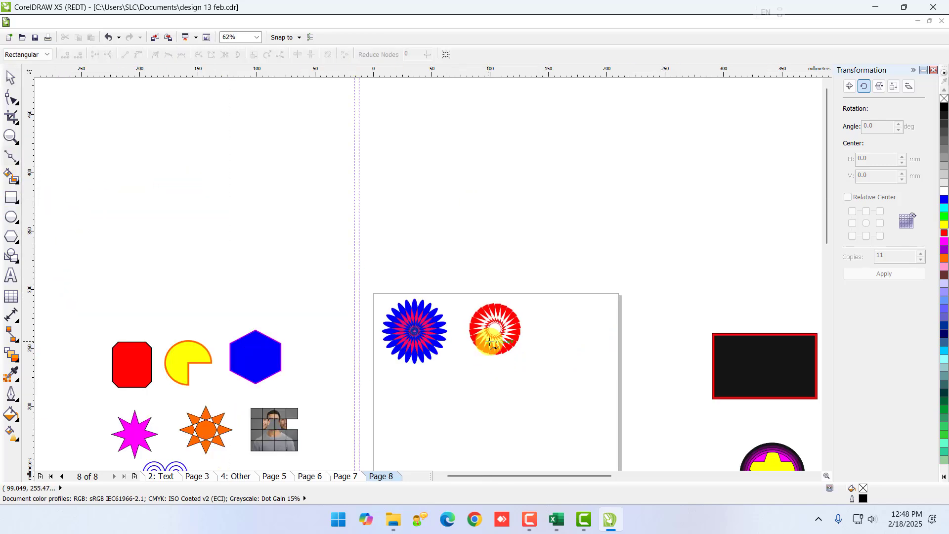
scroll(604, 343, up, 3)
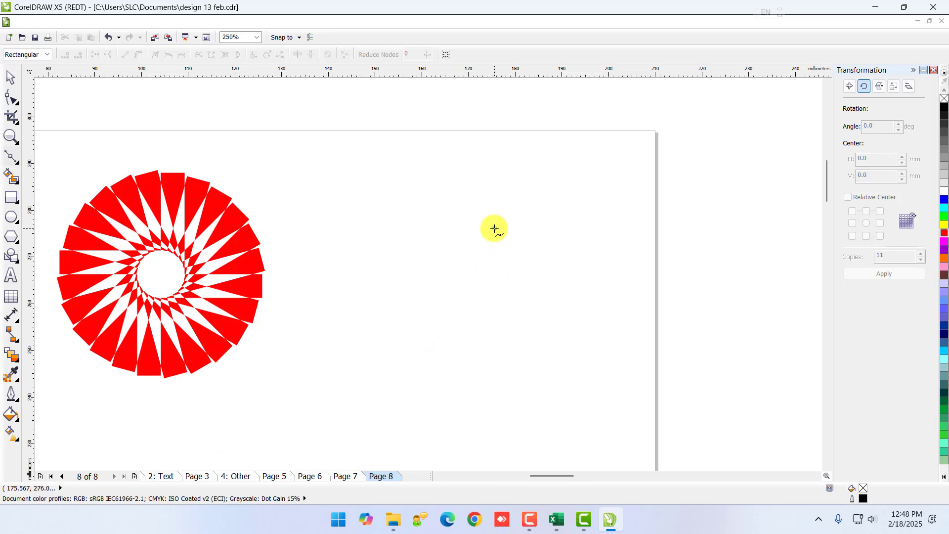
click(494, 228)
drag(583, 206, 623, 227)
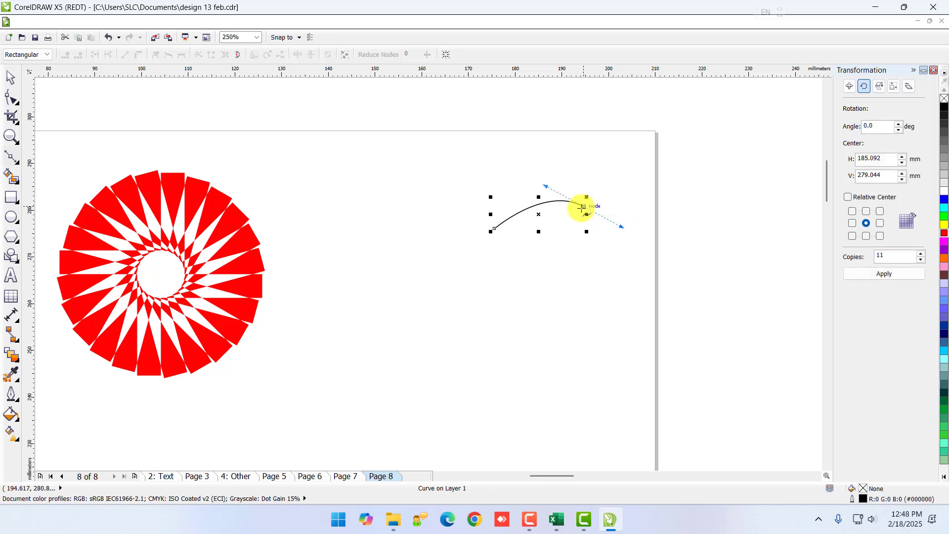
scroll(581, 209, up, 3)
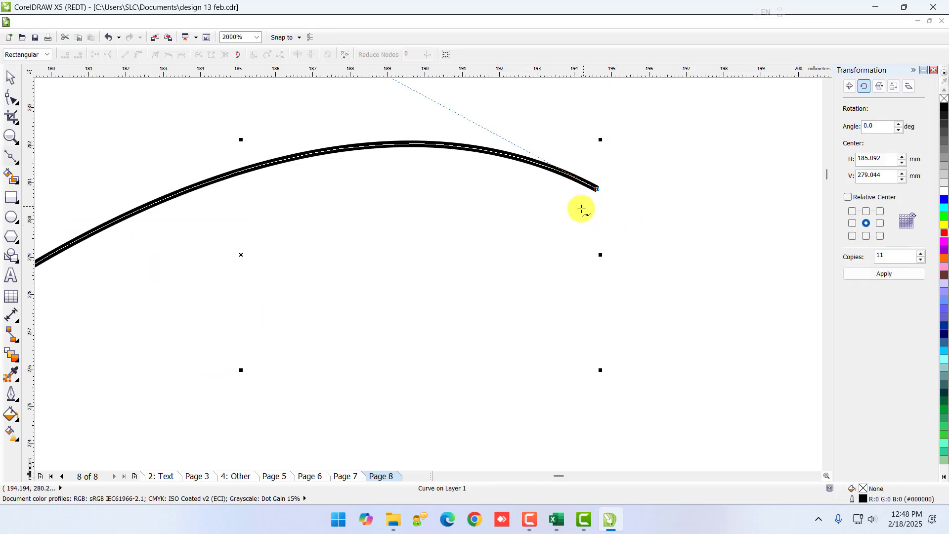
scroll(597, 205, down, 1)
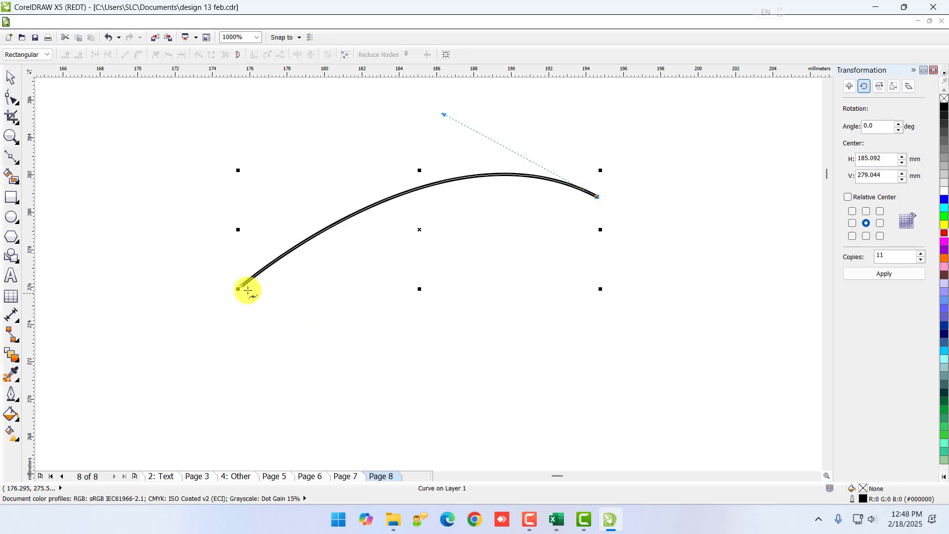
mouse_move(242, 286)
mouse_down()
mouse_move(208, 293)
mouse_move(247, 296)
mouse_up()
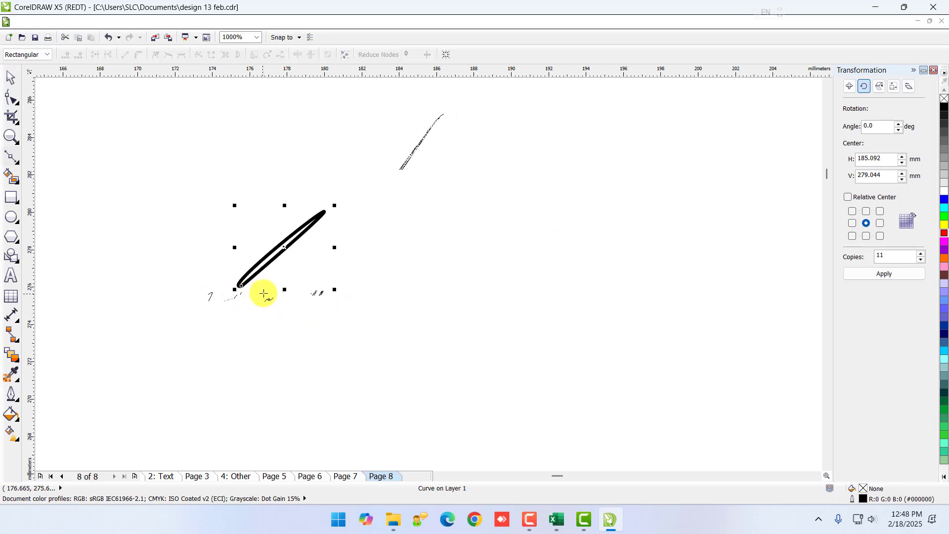
key(ctrl+z)
scroll(568, 214, down, 3)
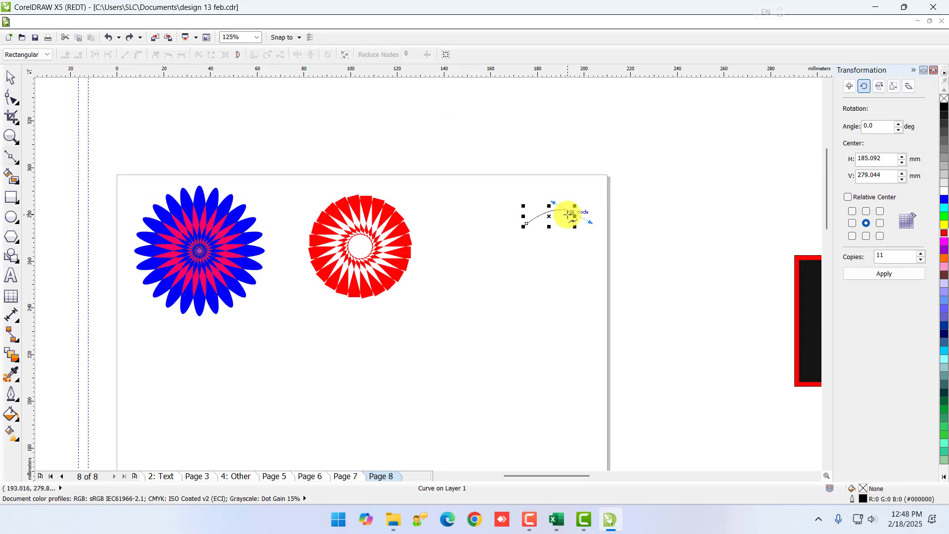
scroll(569, 214, up, 4)
drag(626, 179, 571, 264)
scroll(598, 227, down, 1)
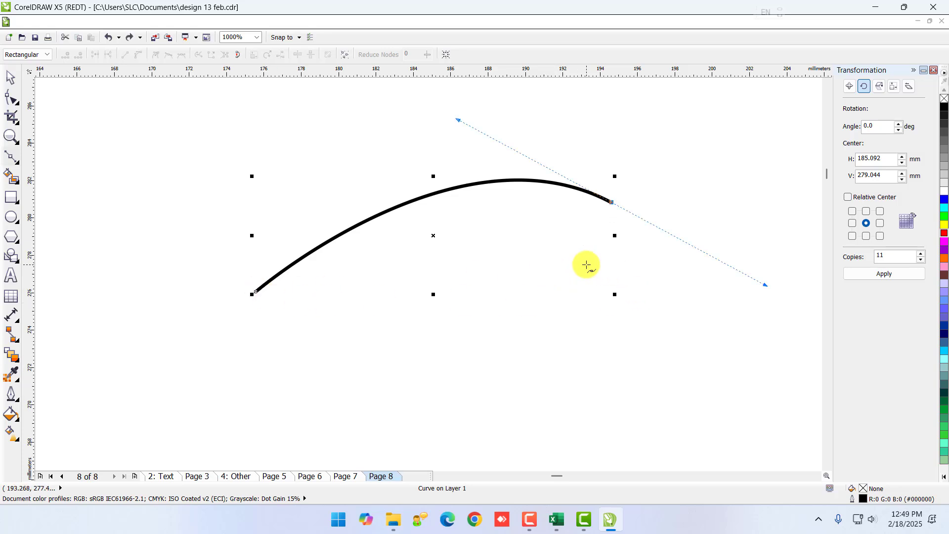
drag(580, 257, 574, 262)
key(Escape)
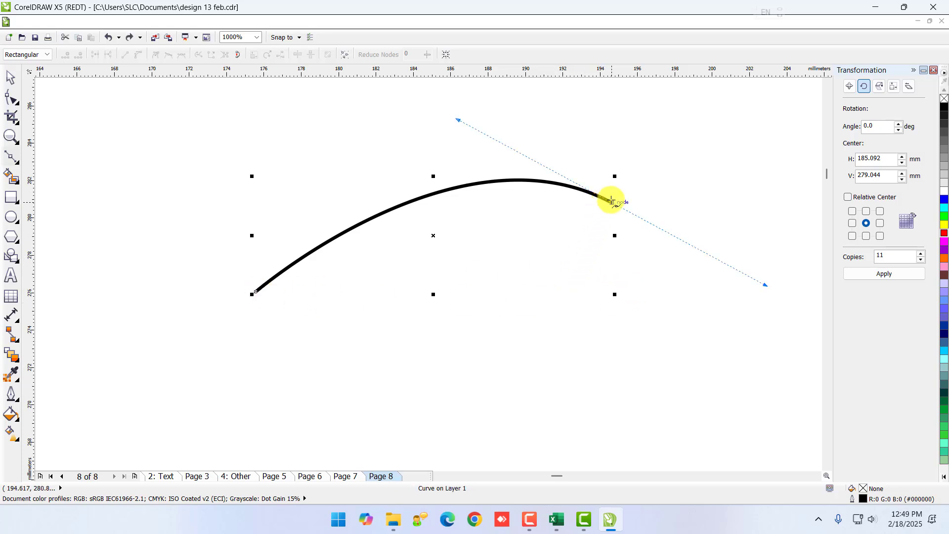
Step: Continue the Bézier curve around the arc's right end and back to its start, closing a leaf about 19 by 6 mm
drag(562, 262, 495, 291)
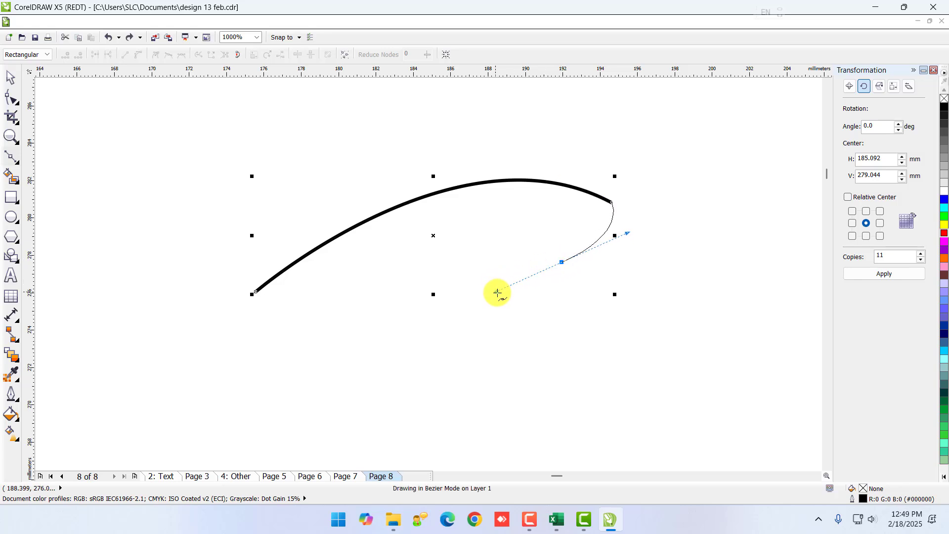
click(252, 293)
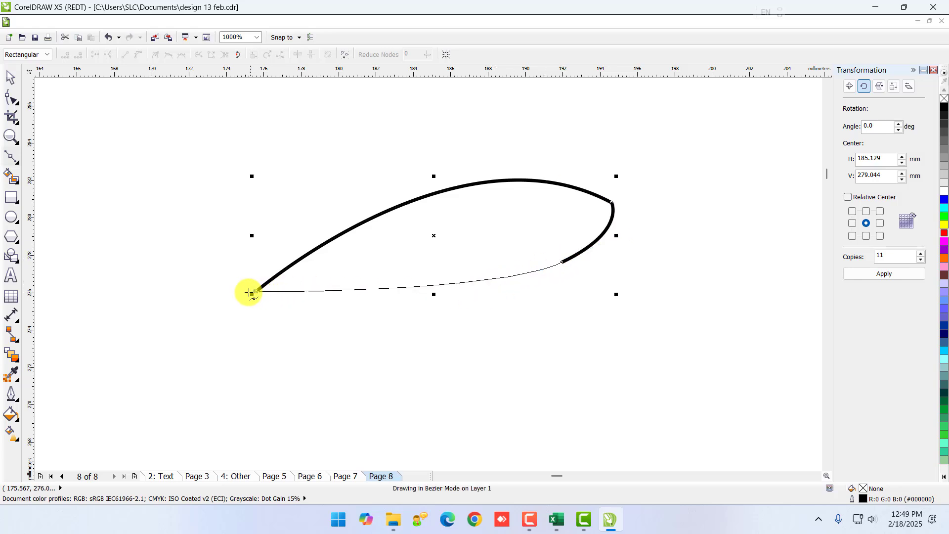
click(252, 292)
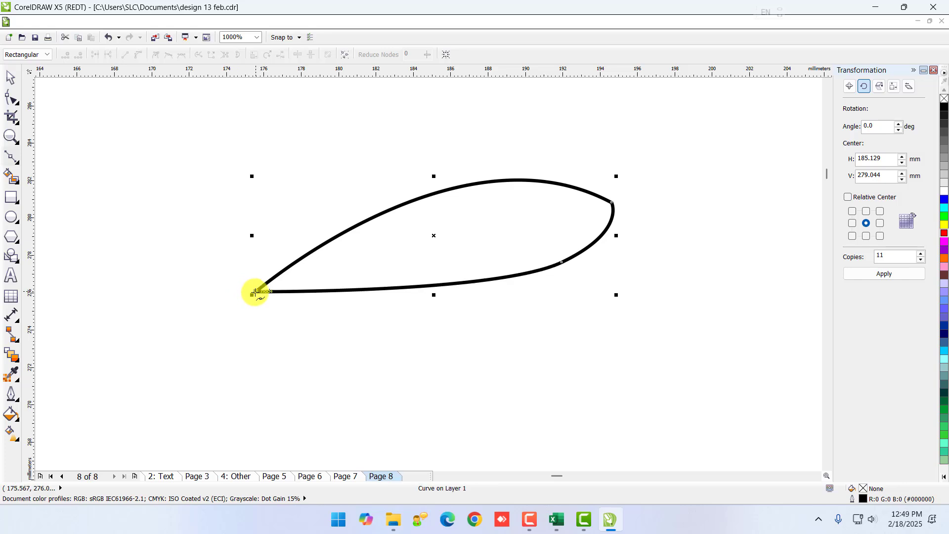
Step: Check the leaf's nodes and move the whole leaf about 3.3 mm right and 0.5 mm up
click(11, 78)
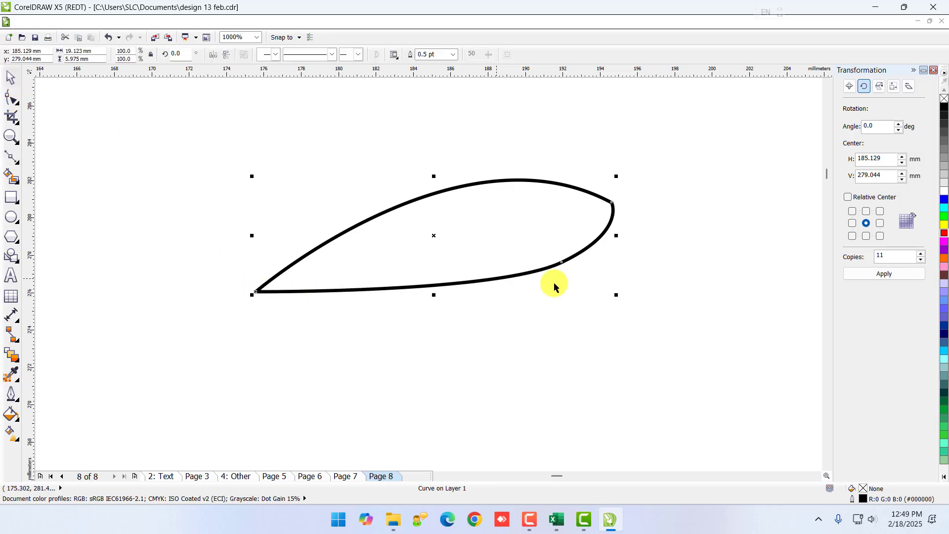
key(F10)
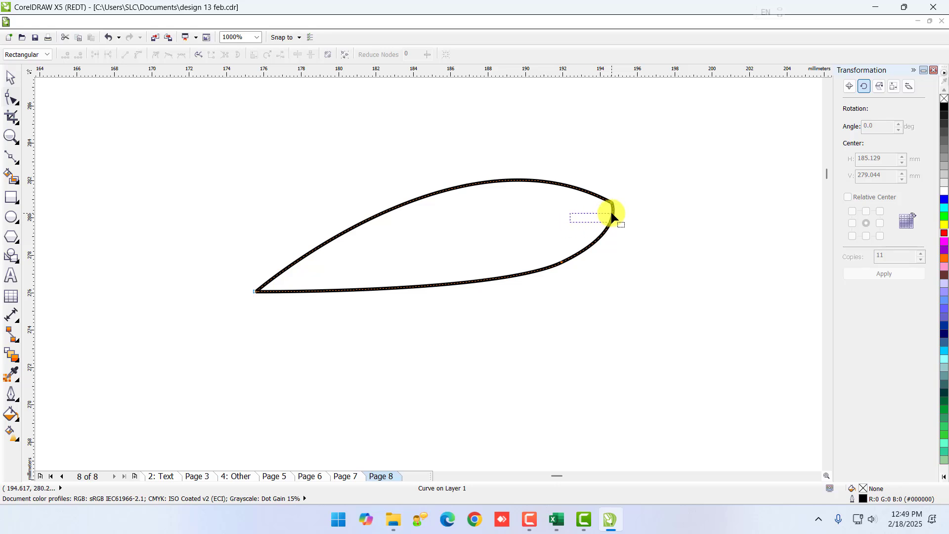
drag(611, 215, 611, 215)
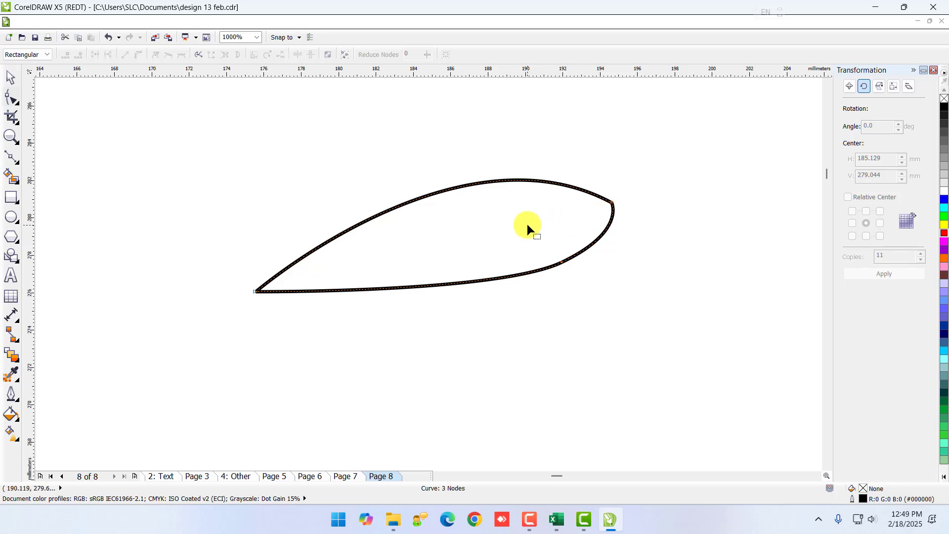
click(17, 83)
drag(435, 234, 497, 226)
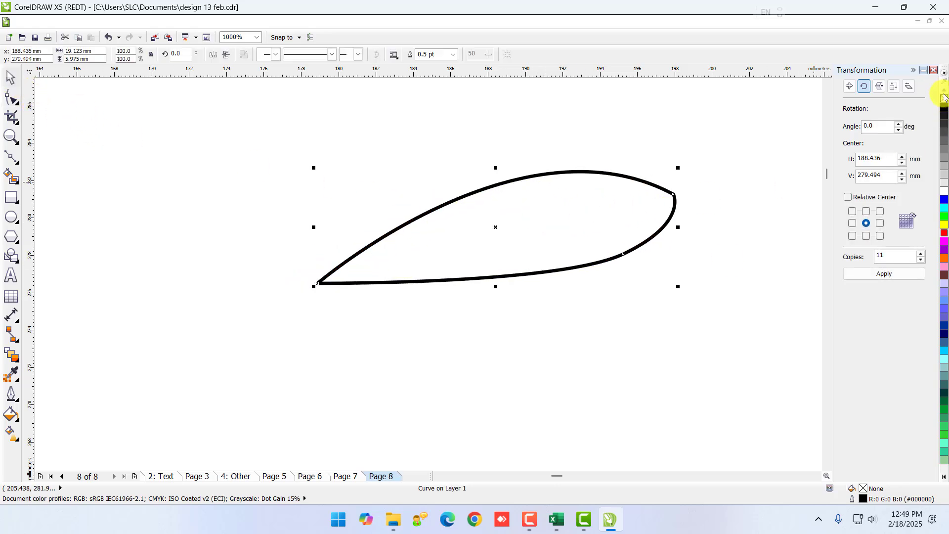
Step: Fill the leaf with a uniform dark green, RGB 0, 117, 0 (#007500)
click(944, 216)
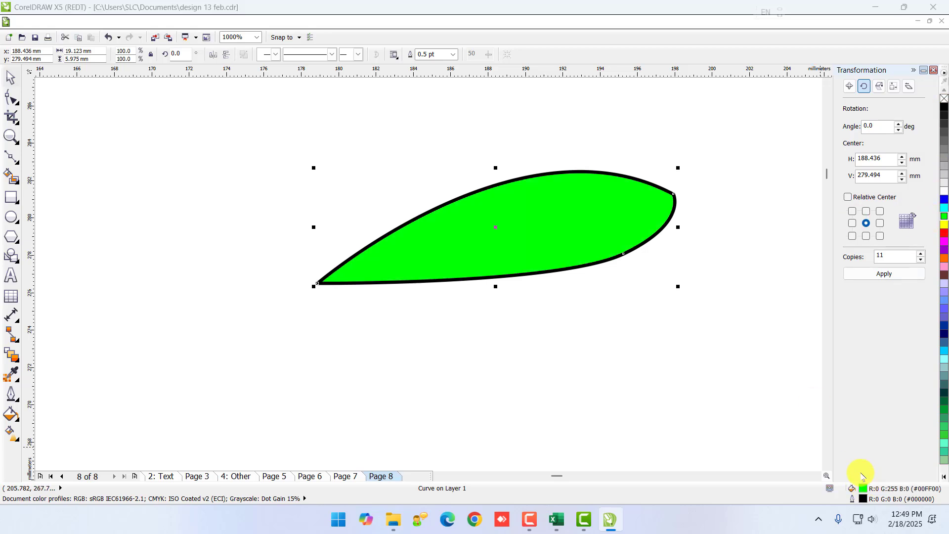
key(F11)
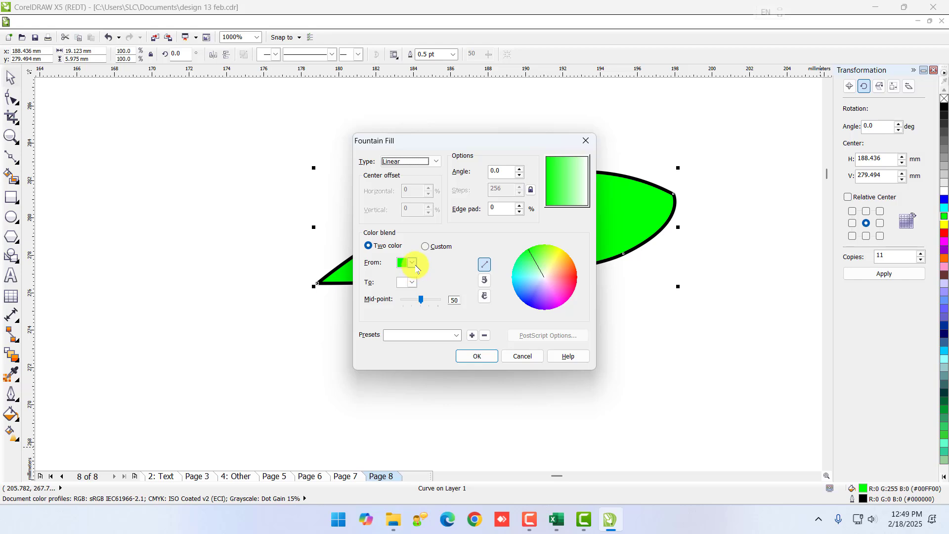
click(533, 357)
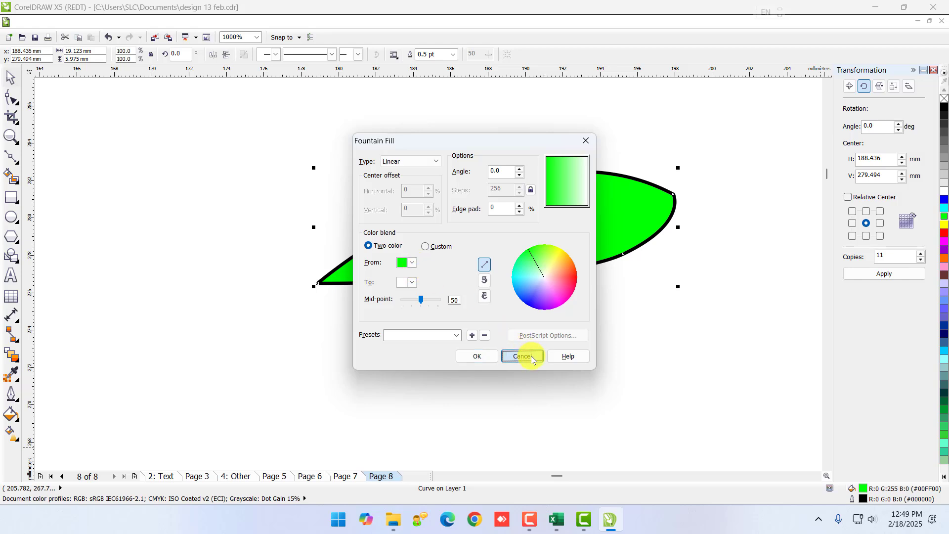
double_click(863, 491)
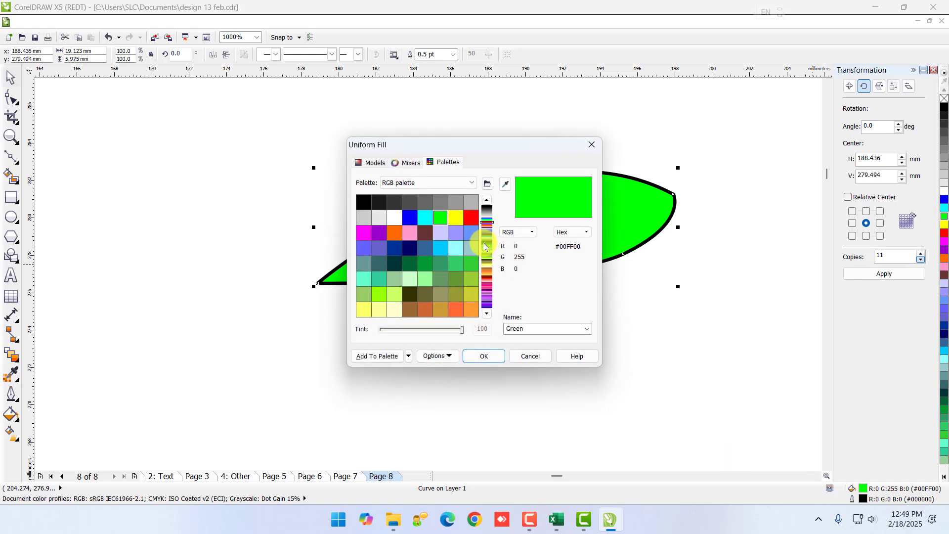
click(407, 162)
click(372, 162)
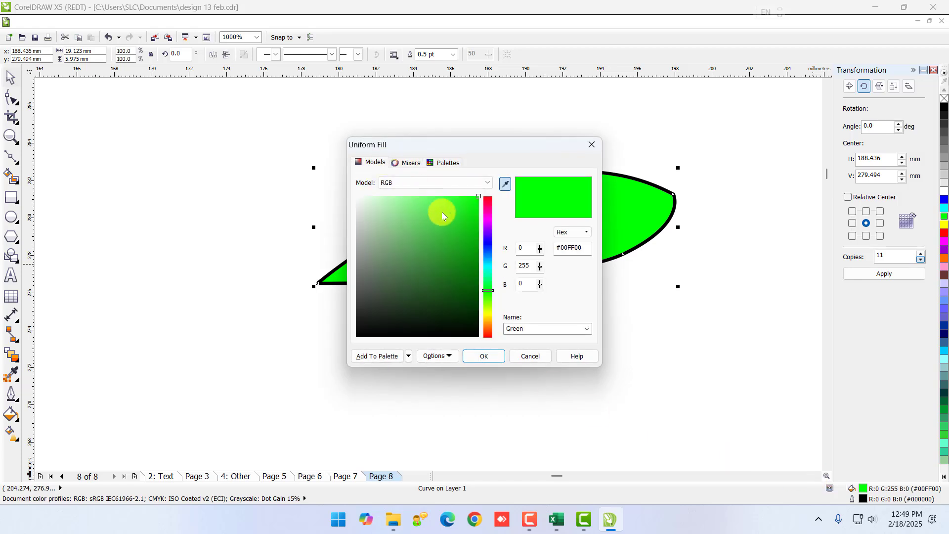
drag(442, 215, 489, 273)
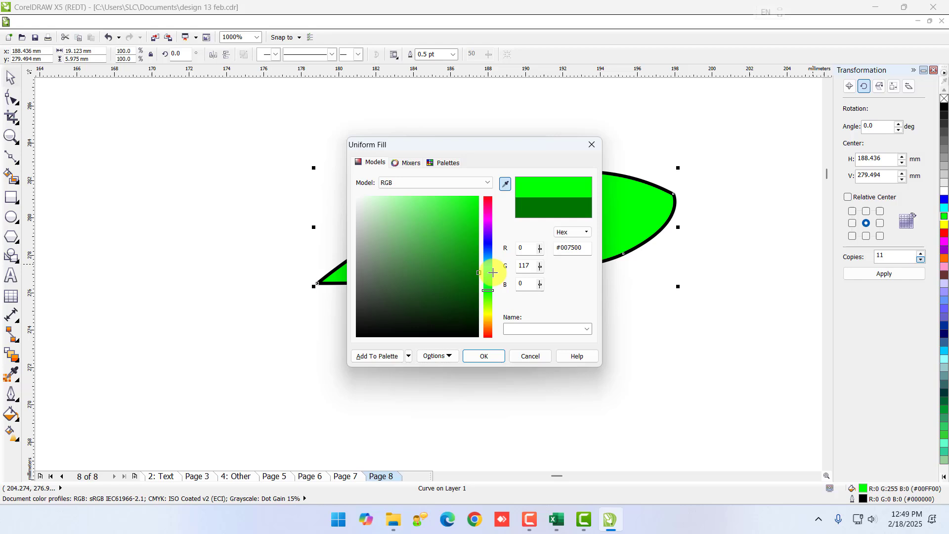
click(486, 356)
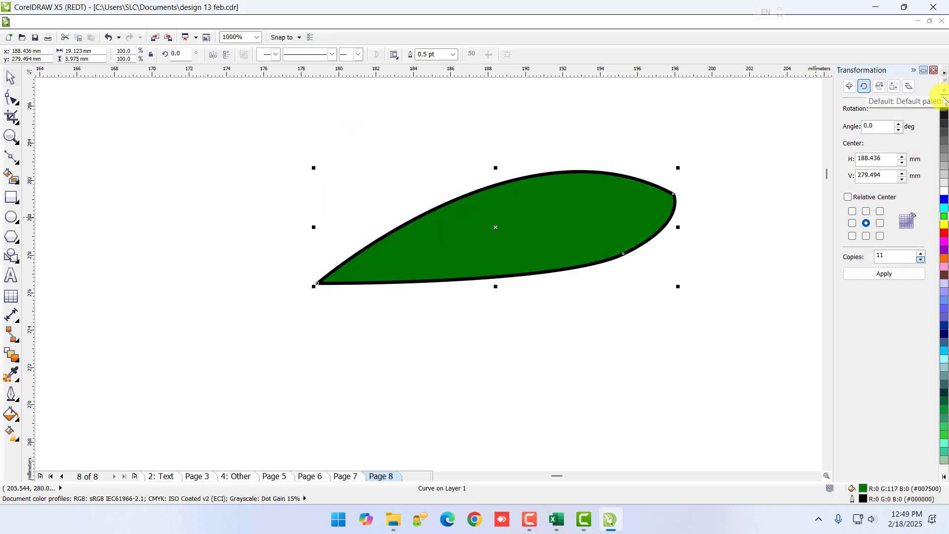
Step: Set the green leaf's outline width to Hairline
click(453, 54)
click(428, 73)
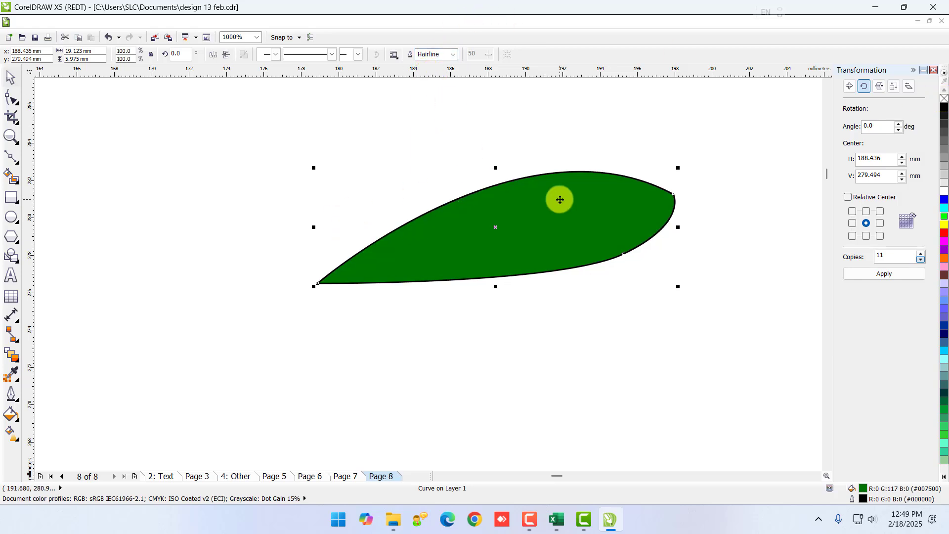
scroll(553, 202, down, 2)
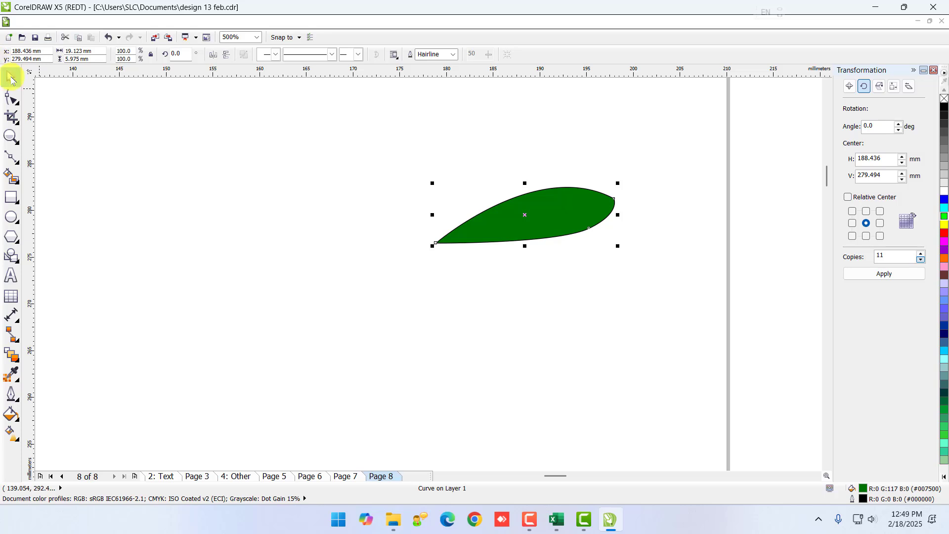
scroll(546, 208, up, 2)
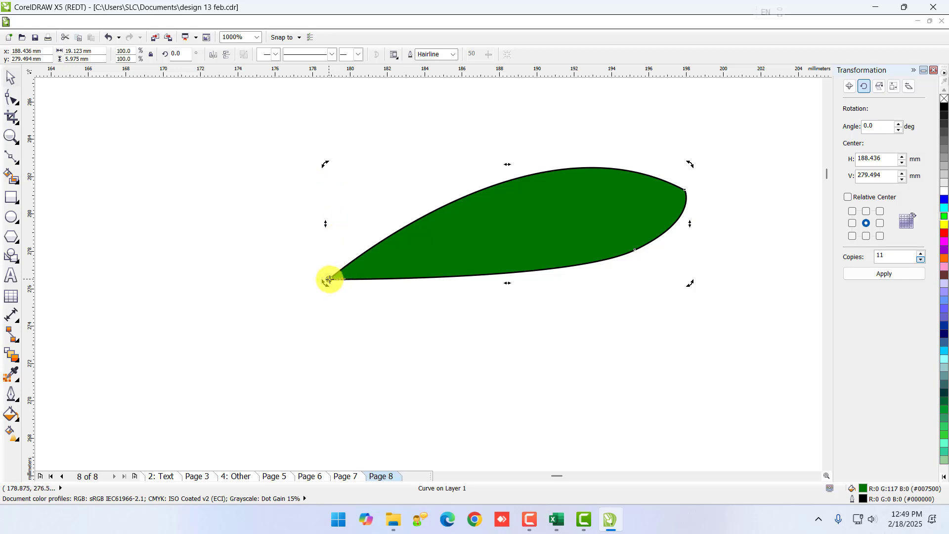
Step: Move the leaf's rotation centre to its pointed end and create a copy rotated 30 degrees clockwise about it
drag(329, 279, 328, 279)
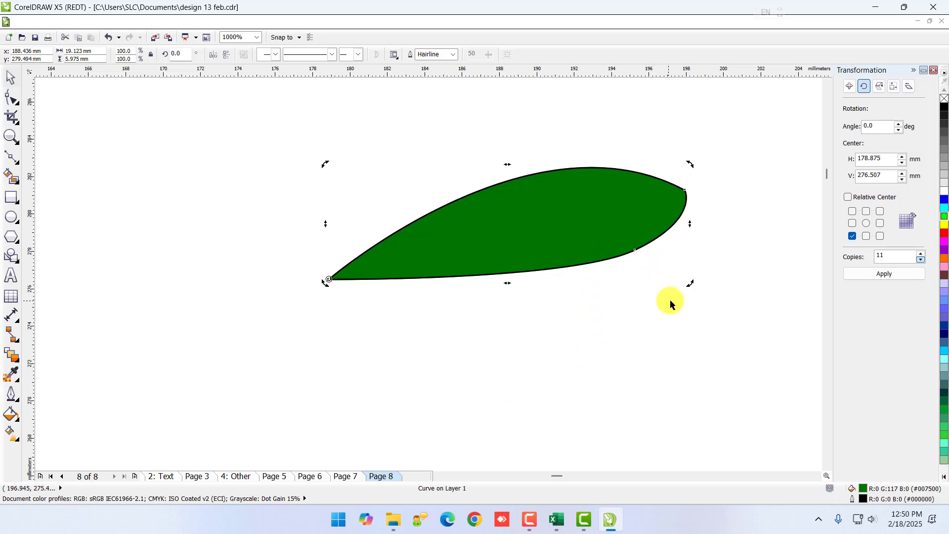
drag(692, 285, 619, 428)
scroll(602, 378, down, 1)
scroll(604, 420, down, 1)
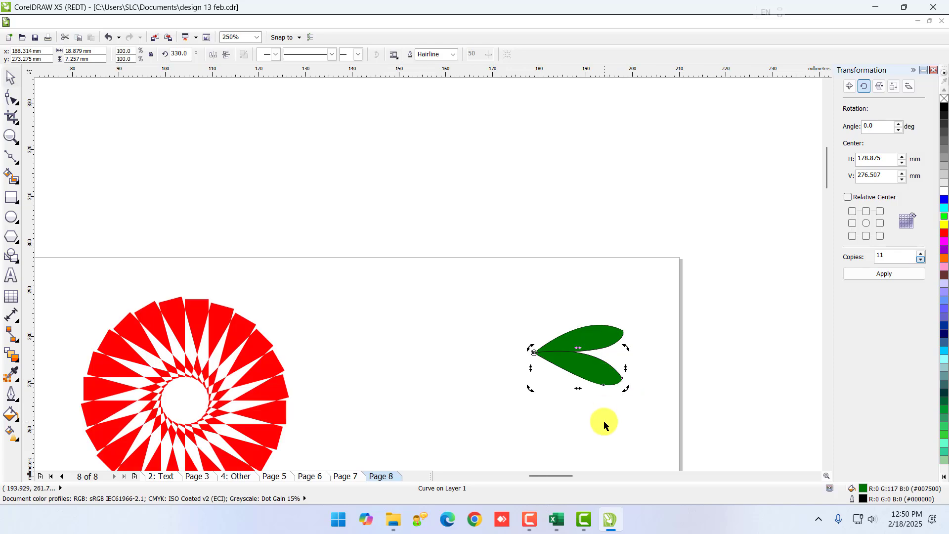
Step: Repeat the 30-degree rotated copy ten more times to complete a full circle of twelve green leaves
scroll(601, 410, up, 1)
key(ctrl+r)
key(ctrl+r)
key(ctrl+r)
key(ctrl+r)
key(ctrl+r)
key(ctrl+r)
key(ctrl+r)
key(ctrl+r)
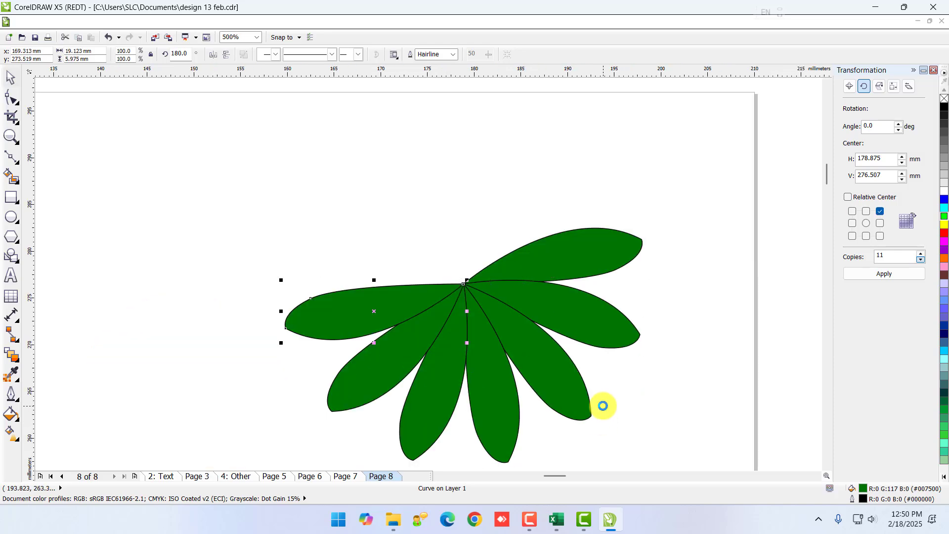
key(ctrl+r)
key(ctrl+r)
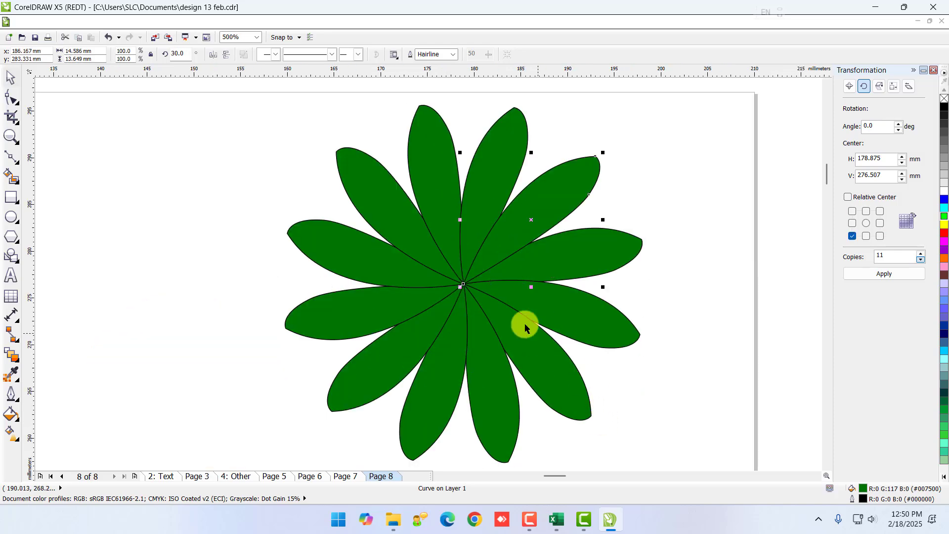
Step: Combine all twelve green leaves into a single curve and inspect the centre of the flower
scroll(457, 296, down, 1)
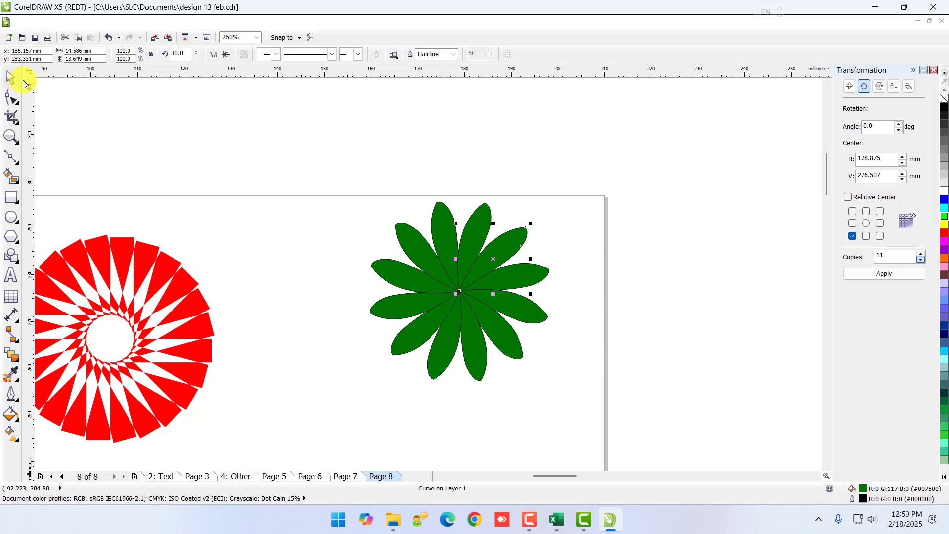
drag(336, 177, 584, 419)
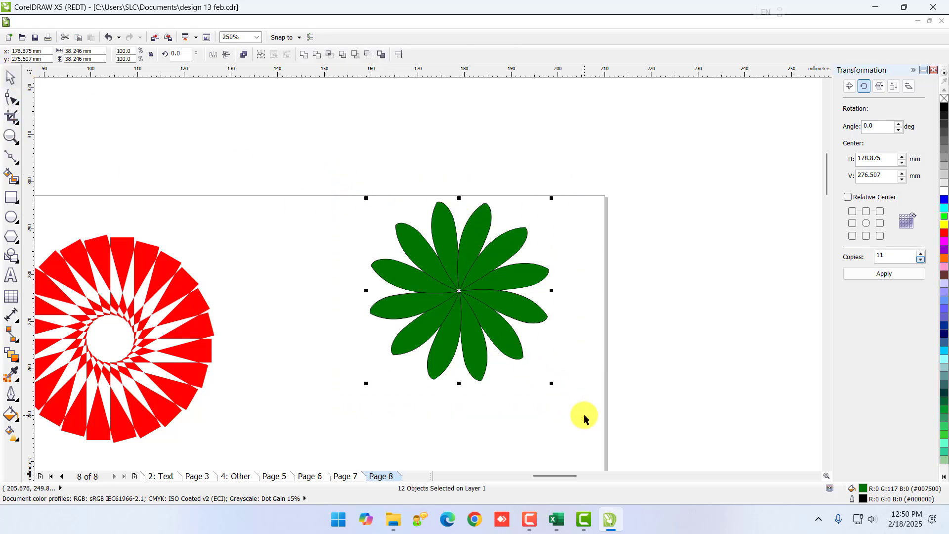
key(ctrl+l)
click(596, 364)
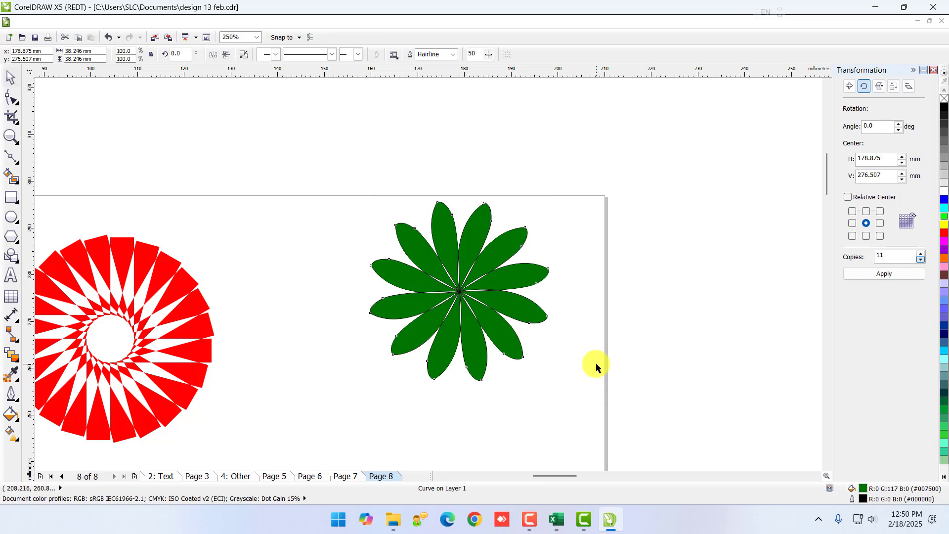
scroll(520, 305, up, 1)
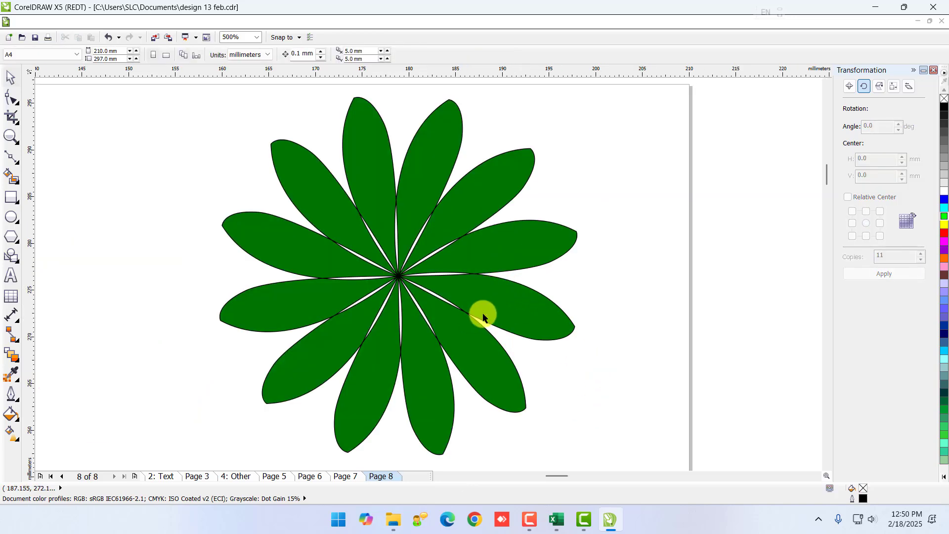
scroll(474, 317, down, 2)
scroll(465, 318, up, 1)
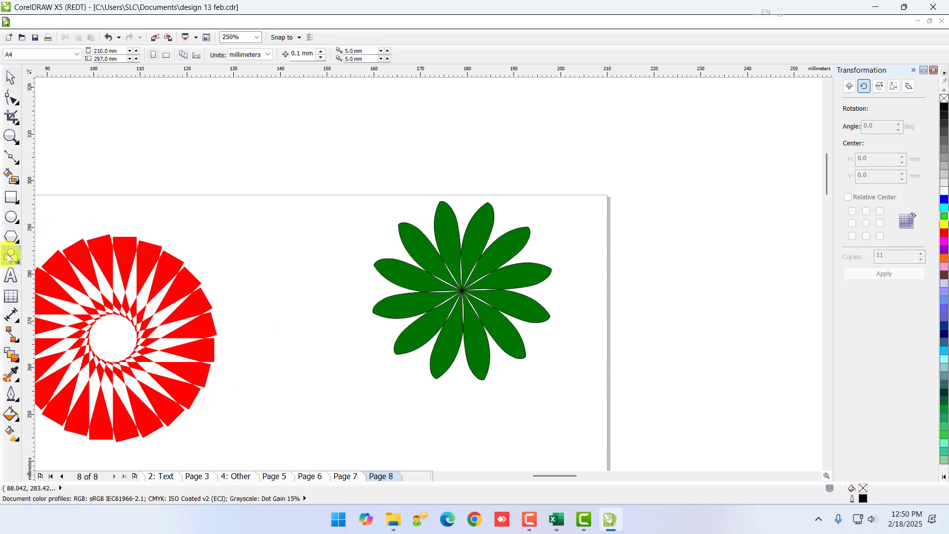
Step: Draw a five-sided polygon about 38 by 34 mm in the empty area below the blue and pink flower
click(11, 237)
scroll(227, 286, down, 1)
scroll(270, 431, up, 1)
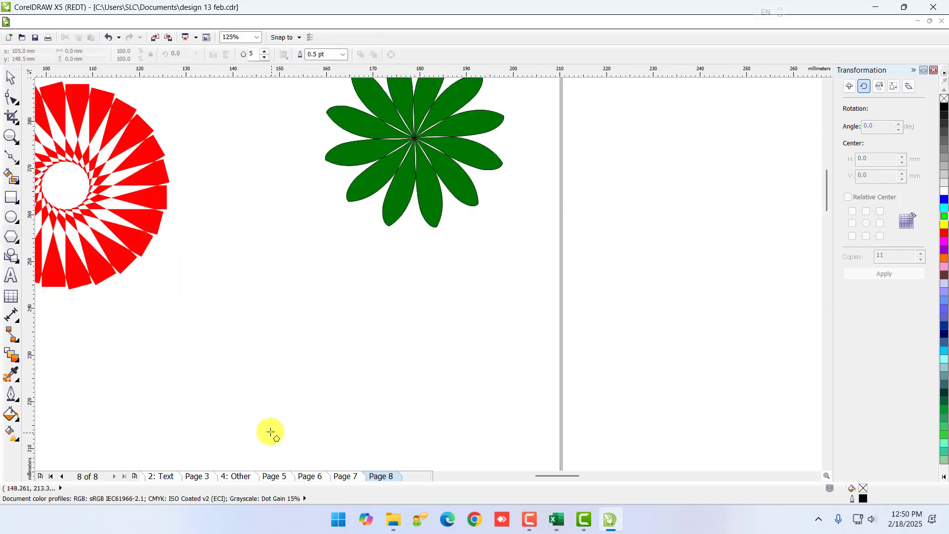
scroll(250, 443, down, 2)
scroll(275, 318, up, 1)
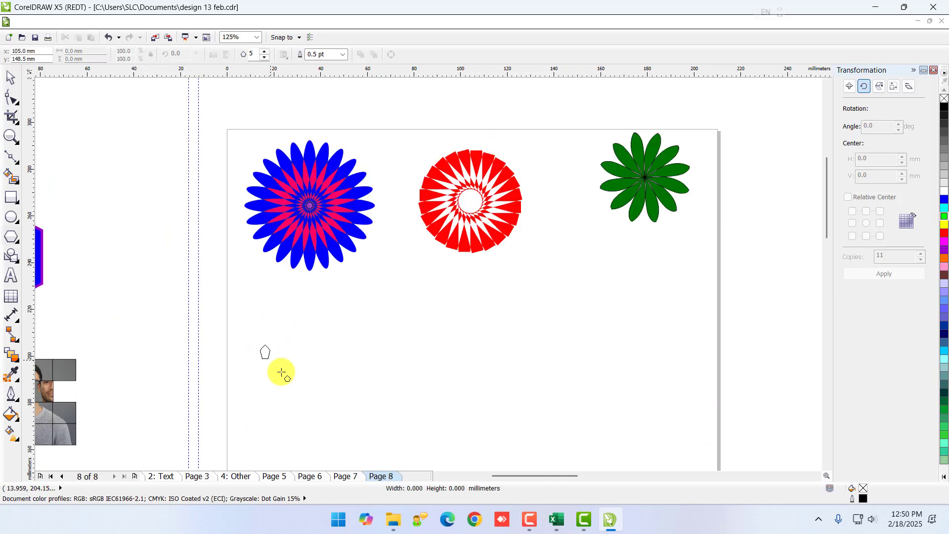
drag(282, 372, 353, 429)
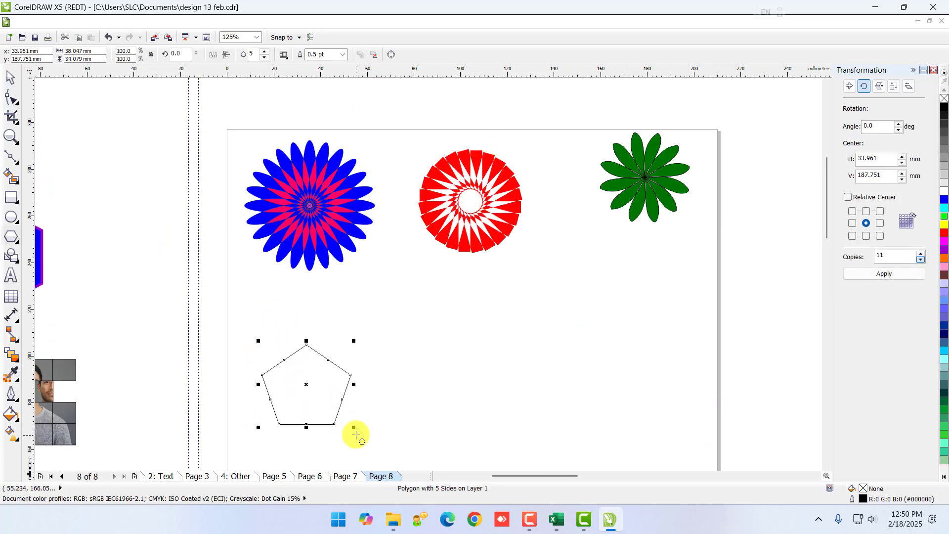
scroll(375, 425, up, 1)
Step: Duplicate the pentagon in place and move the copy about 16.5 mm to the right so the two overlap
click(9, 77)
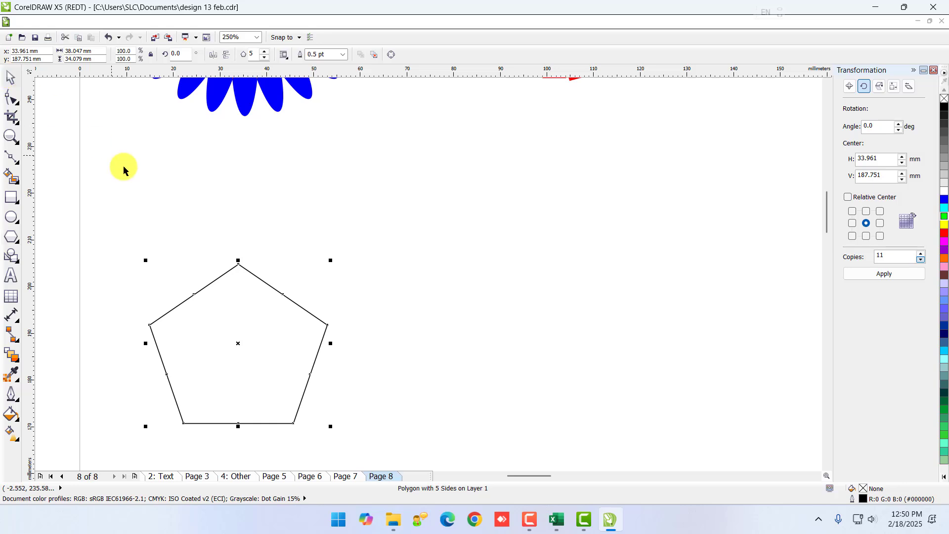
key(Right)
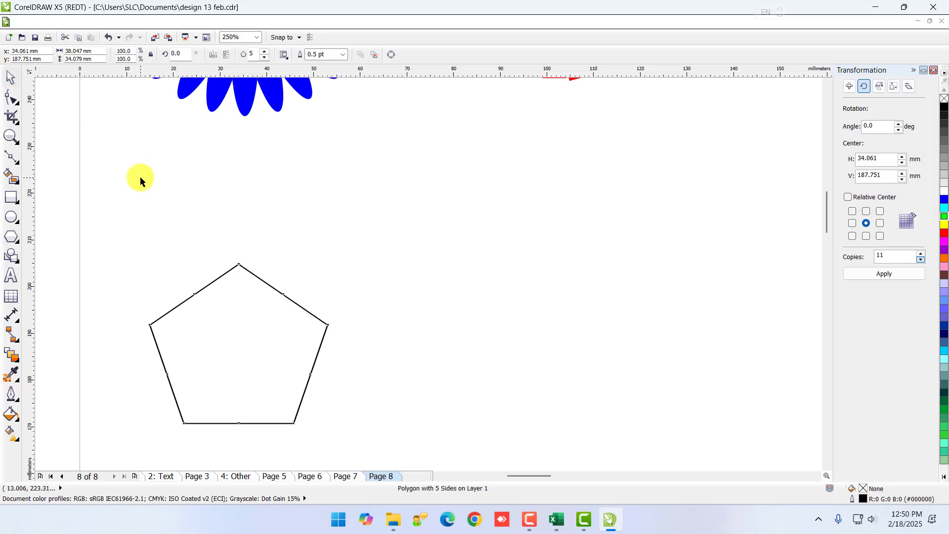
key(KP_Add)
key(Right)
key(Right)
key(Right)
key(Right)
key(Right)
key(Right)
key(Right)
key(Right)
key(Right)
key(Right)
key(Right)
key(Right)
key(Right)
key(Right)
key(Right)
key(Right)
key(Right)
key(Right)
key(Right)
key(Right)
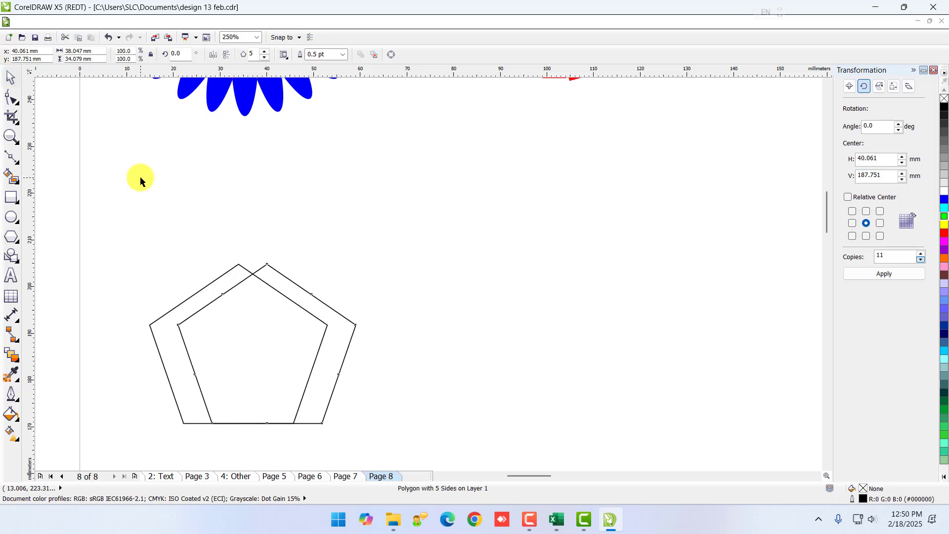
key(Right)
key(Right)
key(Right)
key(Right)
key(Right)
key(Right)
key(Right)
key(Right)
key(Right)
key(Right)
key(Right)
key(Right)
key(Right)
key(Right)
key(Right)
key(Right)
key(Right)
key(Right)
key(Right)
key(Right)
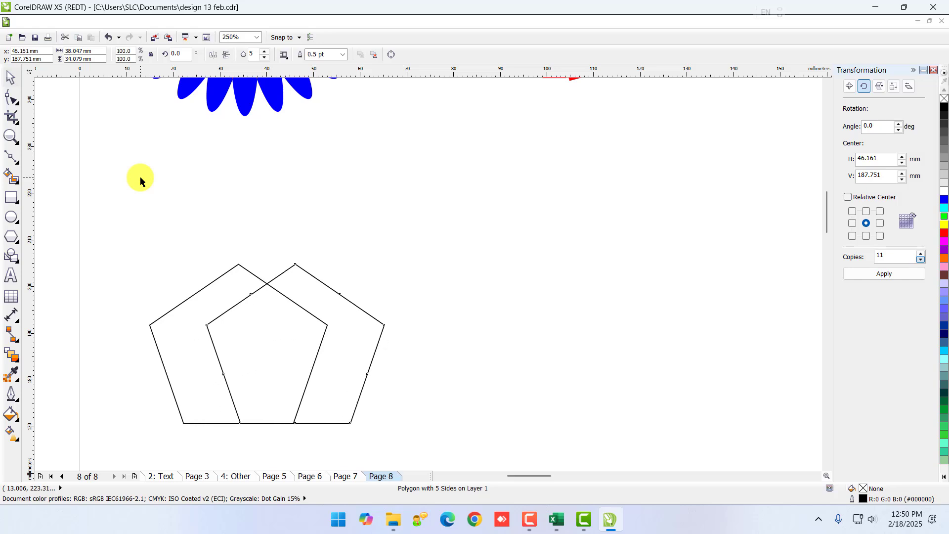
key(Right)
key(Right)
key(Right)
key(Right)
key(Right)
key(Right)
key(Right)
key(Right)
key(Right)
key(Right)
key(Right)
key(Right)
key(Right)
key(Right)
key(Right)
key(Right)
key(Right)
key(Right)
key(Right)
key(Right)
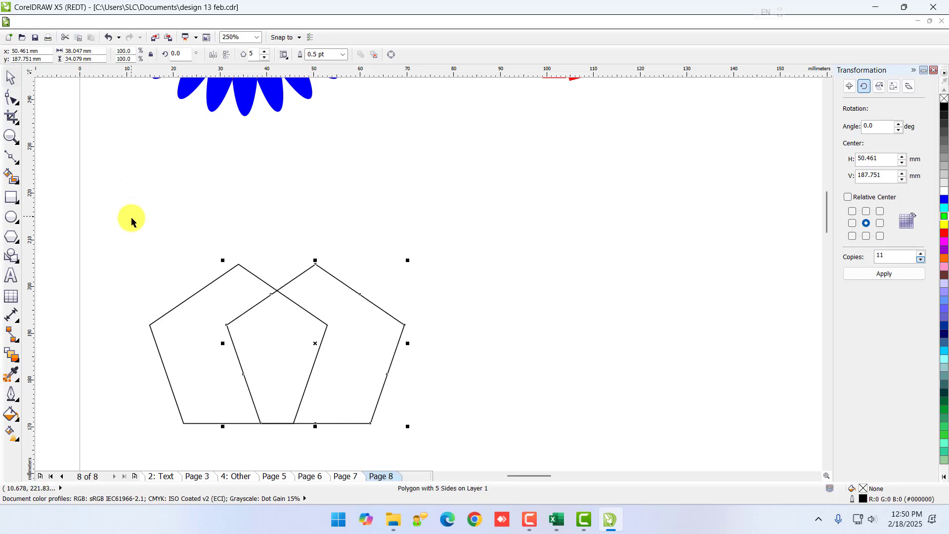
Step: Group the two pentagons, shift the group about 0.7 mm left and 1.1 mm up, and ungroup it
drag(131, 221, 439, 423)
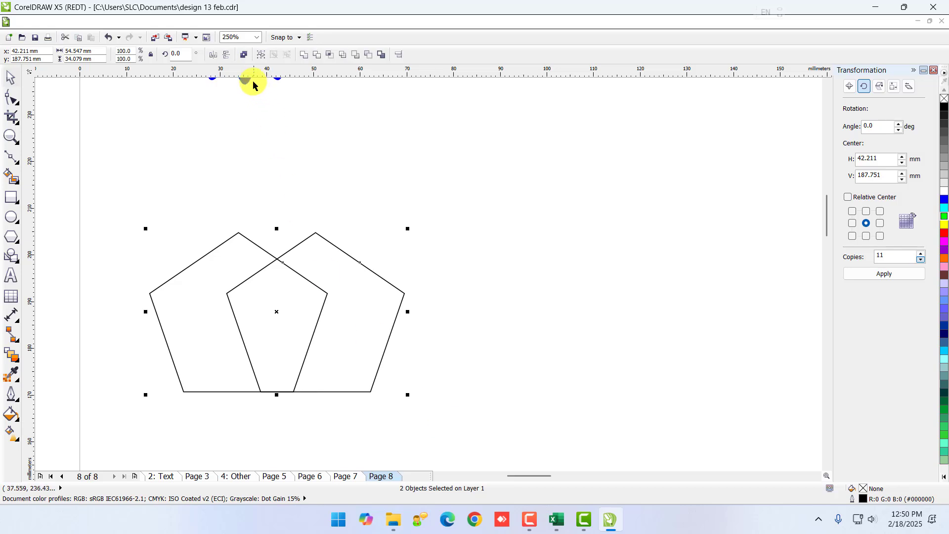
click(262, 58)
mouse_move(341, 274)
mouse_down()
mouse_move(529, 269)
mouse_move(326, 267)
mouse_move(337, 270)
mouse_up()
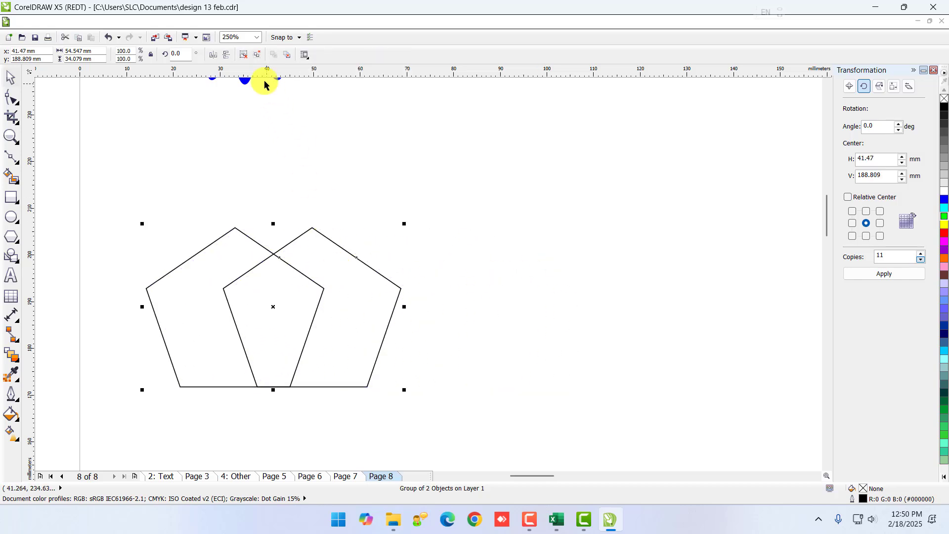
click(247, 56)
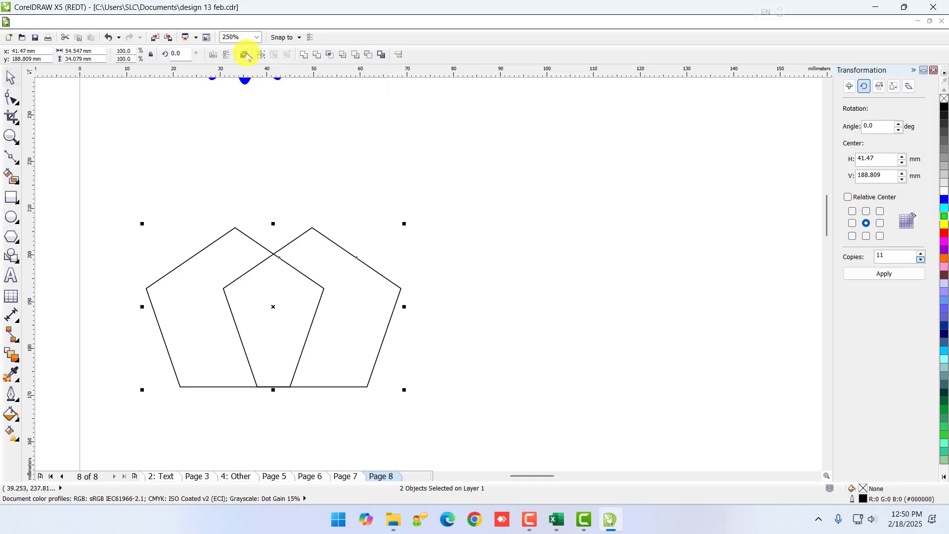
Step: Try moving the right pentagon away on its own and welding both pentagons into one outline, undoing each attempt
drag(343, 314, 551, 327)
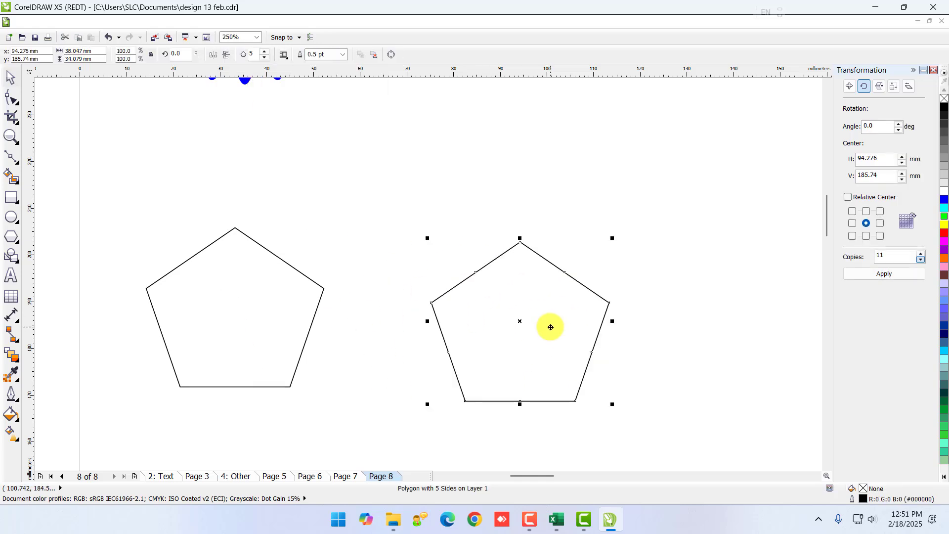
key(ctrl+z)
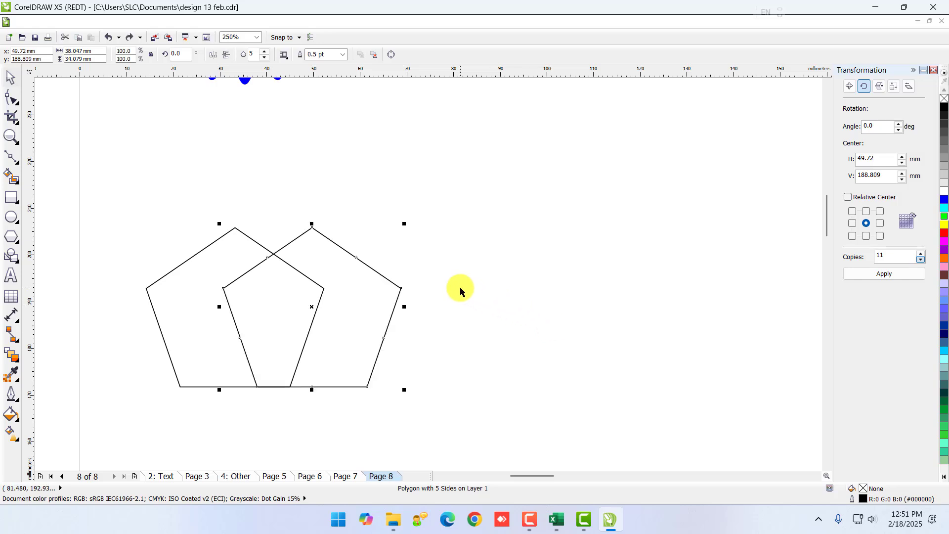
drag(128, 190, 440, 442)
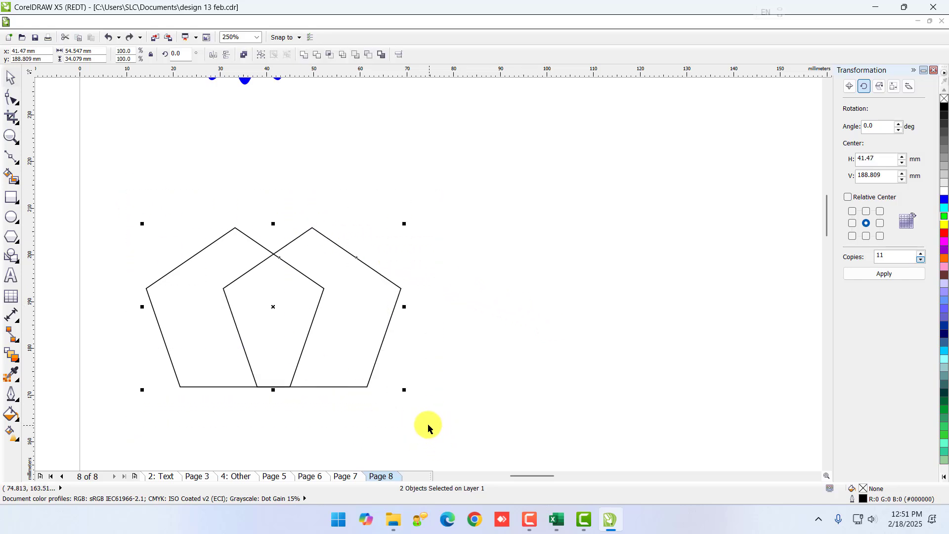
click(304, 55)
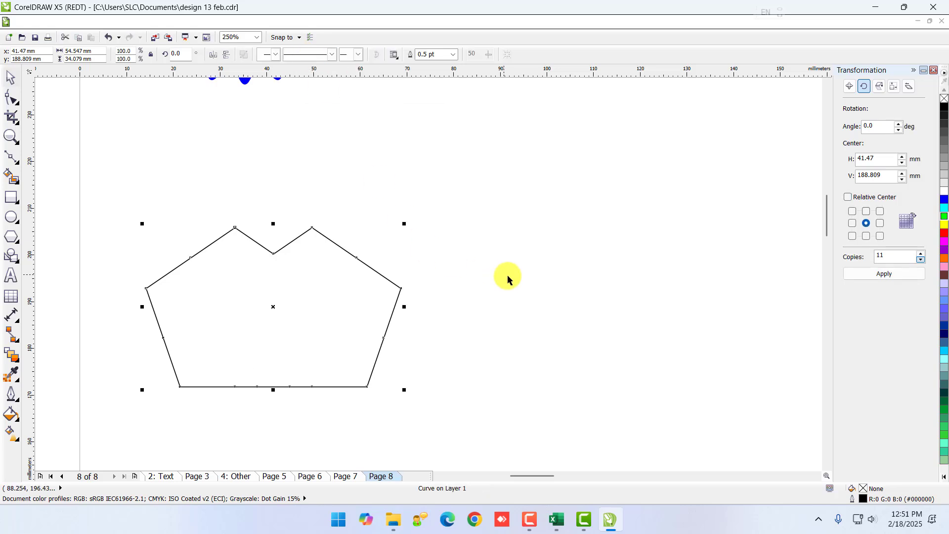
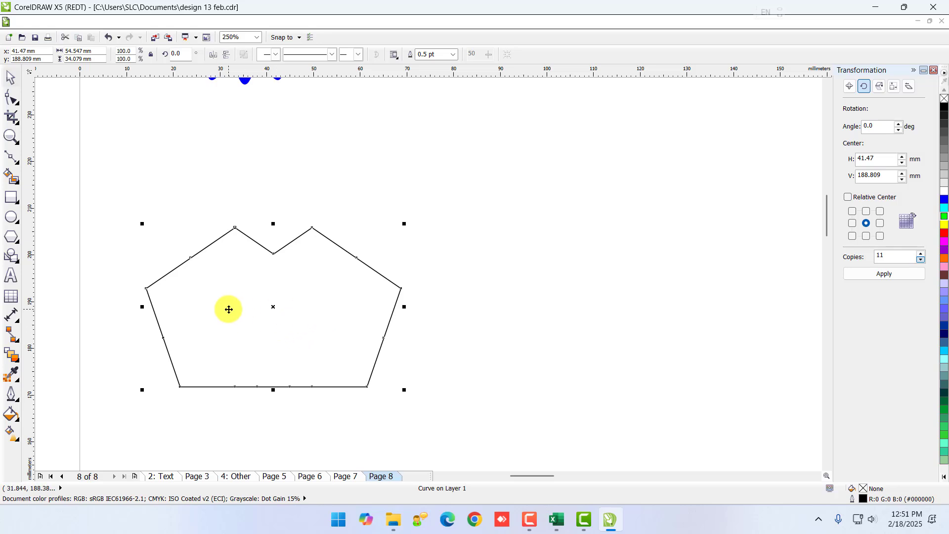
key(ctrl+z)
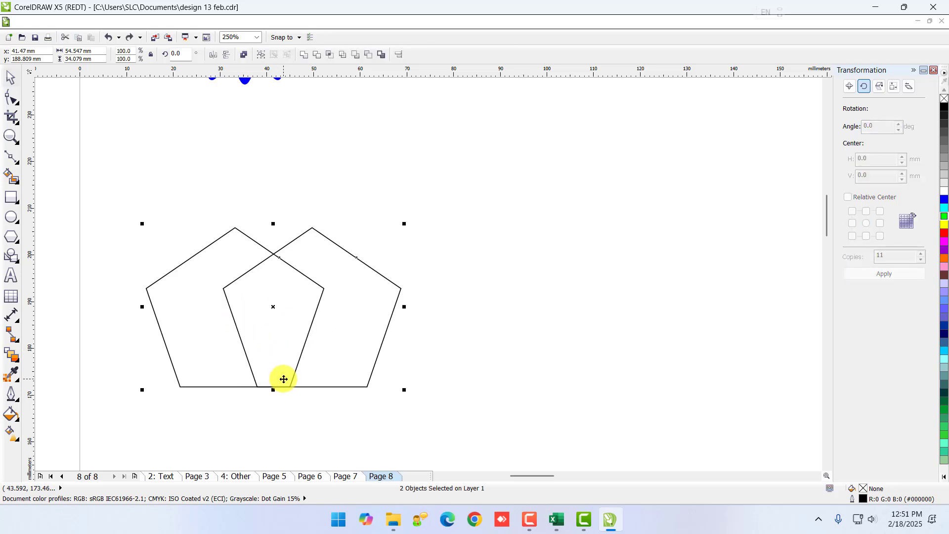
Step: Duplicate the right pentagon and move the copy about 9.3 mm to the right of it, overlapping both other pentagons
click(354, 319)
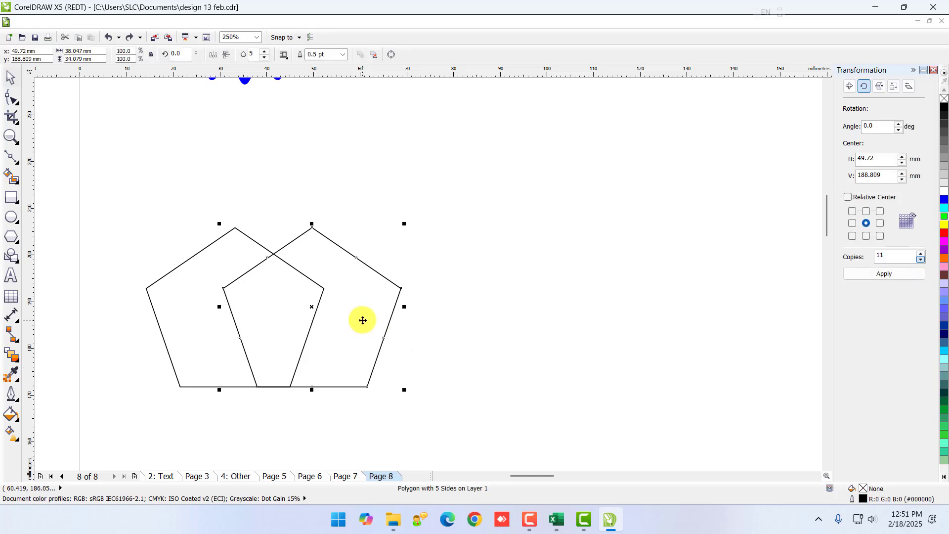
key(ctrl+d)
key(ctrl+z)
key(ctrl+d)
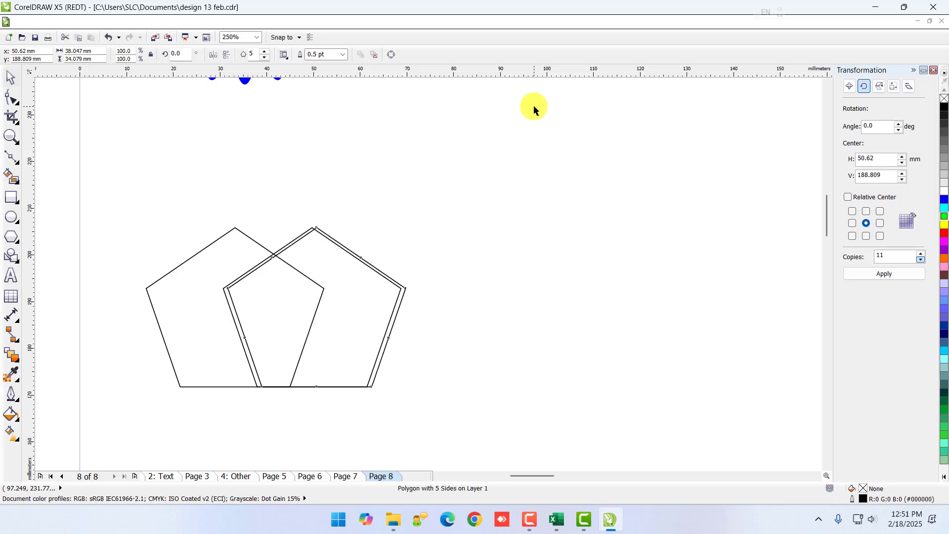
key(Right)
key(Right)
key(Right)
key(Right)
key(Right)
key(Right)
key(Right)
key(Right)
key(Right)
key(Right)
key(Right)
key(Right)
key(Right)
key(Right)
key(Right)
key(Right)
key(Right)
key(Right)
key(Right)
key(Right)
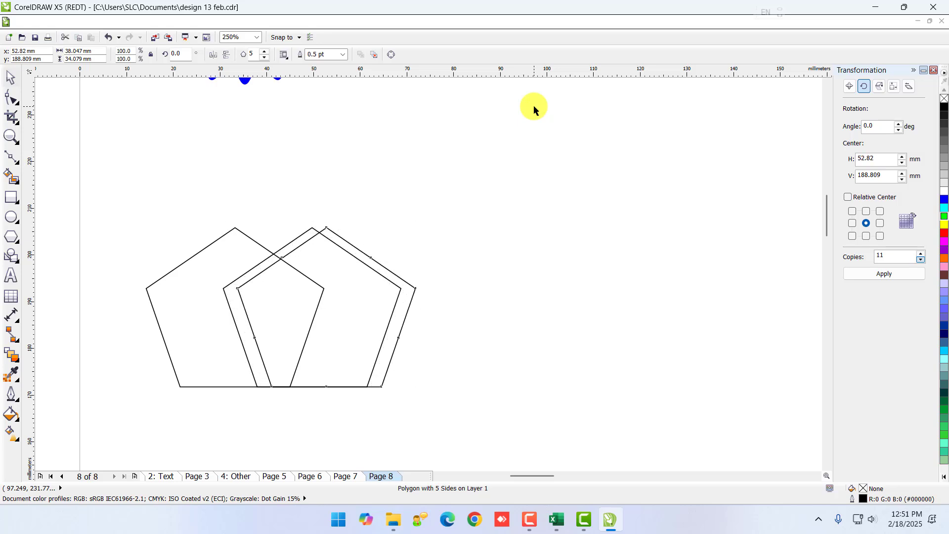
key(Right)
key(Right)
key(Right)
key(Right)
key(Right)
key(Right)
key(Right)
key(Right)
key(Right)
key(Right)
key(Right)
key(Right)
key(Right)
key(Right)
key(Right)
key(Right)
key(Right)
key(Right)
key(Right)
key(Right)
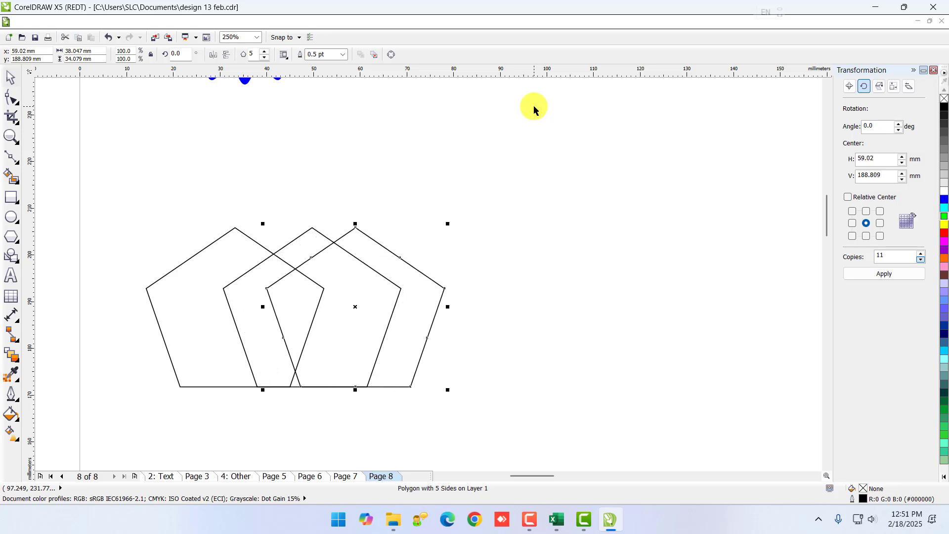
Step: Nudge the newest pentagon about 3.3 mm further to the right, still overlapping the other two
key(Right)
key(Right)
key(Right)
key(Right)
key(Right)
key(Right)
key(Right)
key(Right)
key(Right)
key(Right)
key(Right)
key(Right)
key(Right)
key(Right)
key(Right)
key(Right)
key(Right)
key(Right)
key(Right)
key(Right)
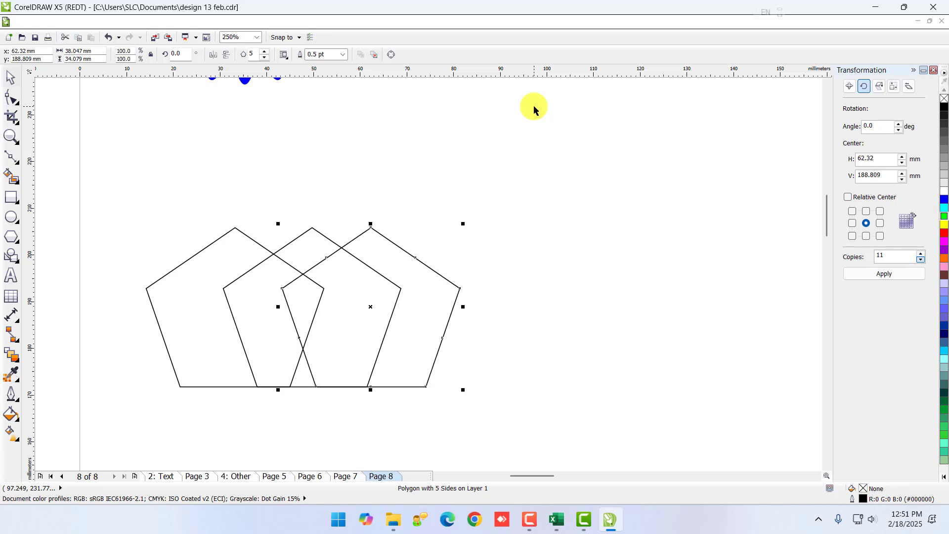
Step: Duplicate the nudged pentagon four times at about 12.6 mm spacing to make an overlapping row of seven
key(ctrl+d)
key(ctrl+d)
key(ctrl+d)
key(ctrl+d)
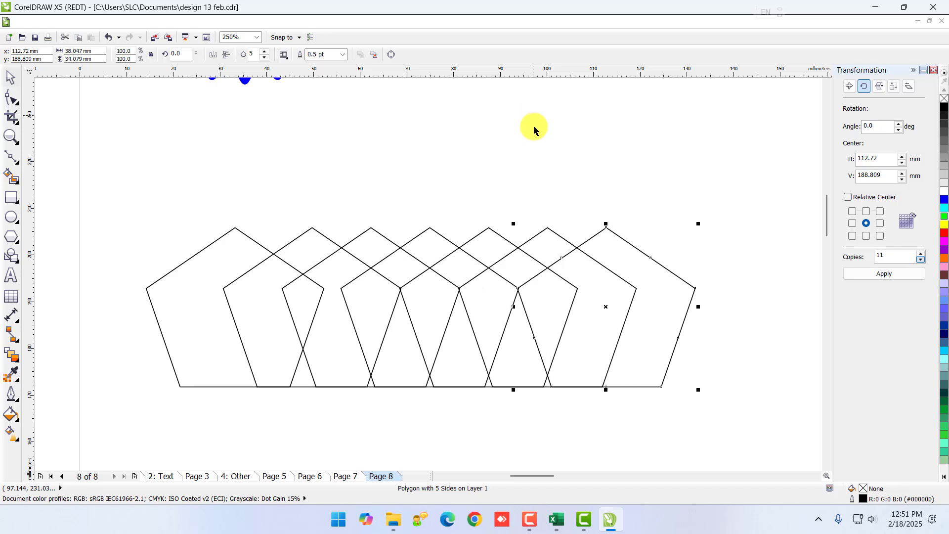
Step: Try welding all seven pentagons into a single outline, and undo the weld
drag(92, 211, 741, 429)
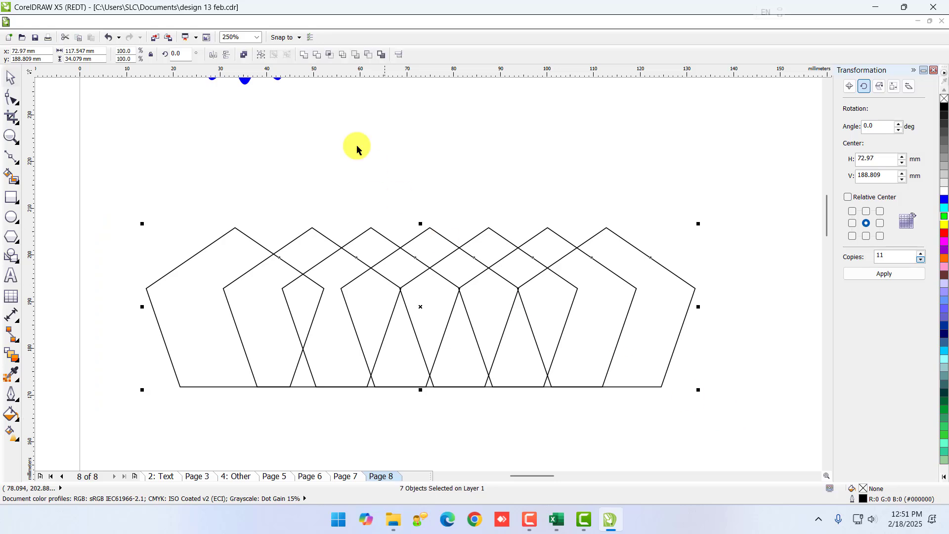
click(305, 54)
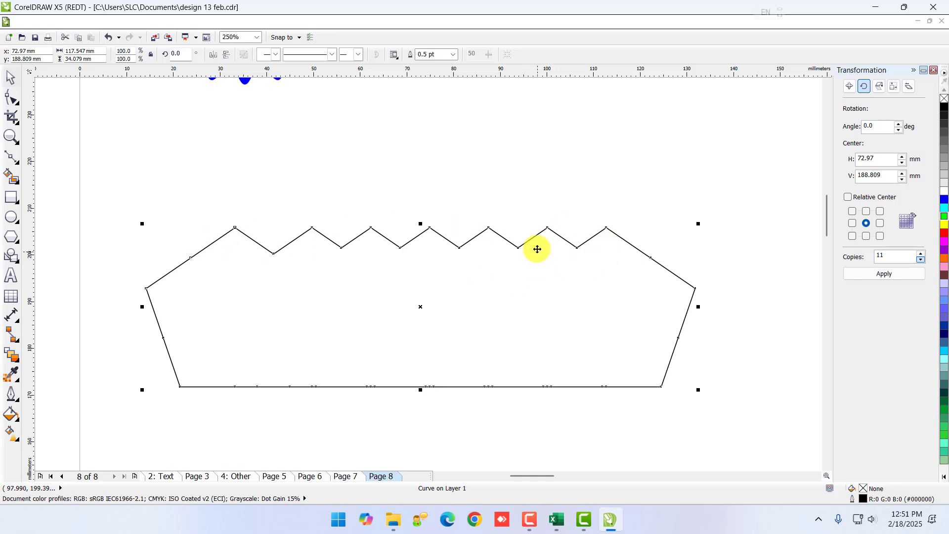
key(ctrl+z)
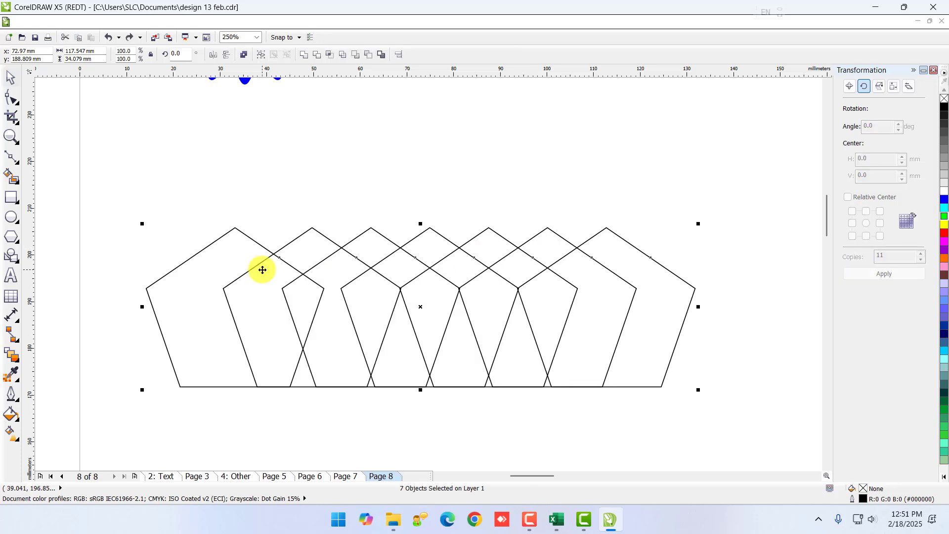
Step: Try trimming the overlapping pentagons and pulling the pieces apart, and undo the moves and the trim
click(319, 57)
click(350, 414)
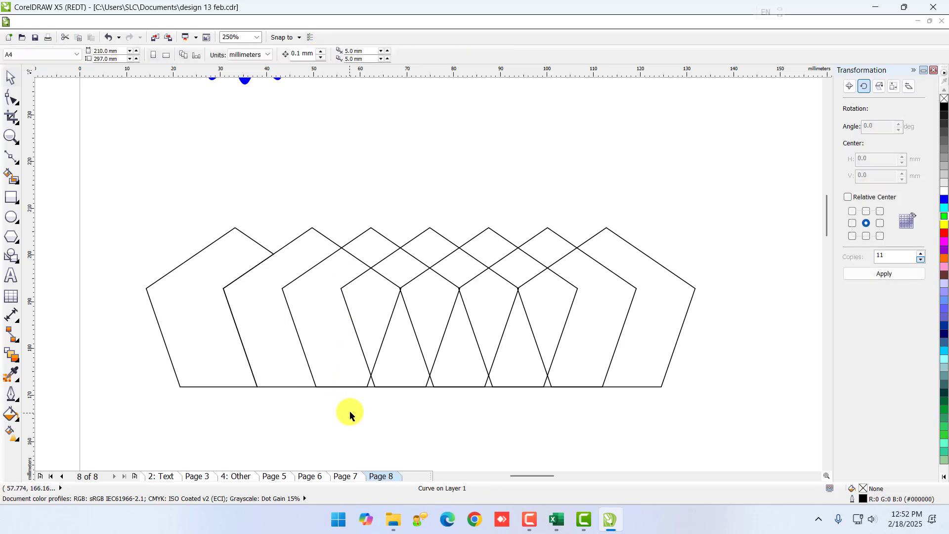
drag(205, 283, 161, 211)
drag(669, 284, 778, 263)
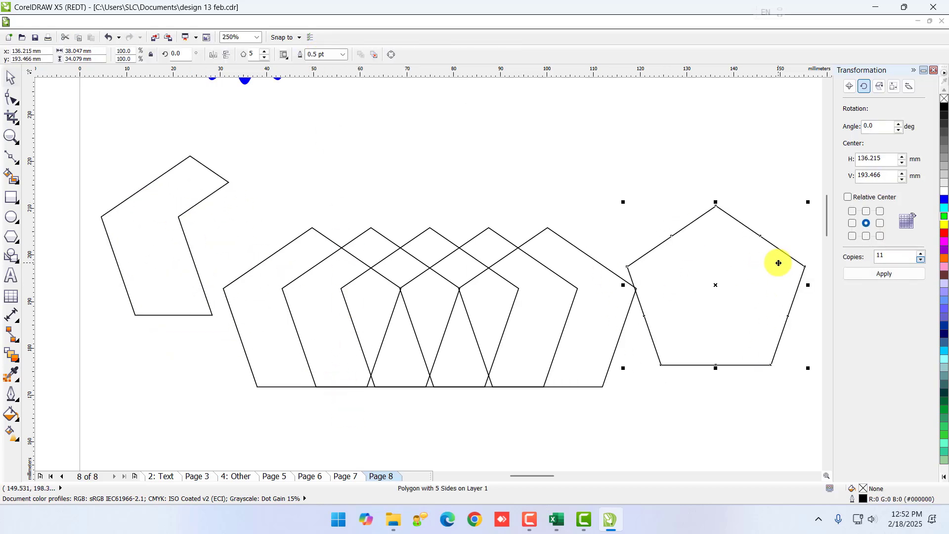
drag(595, 295, 587, 220)
drag(546, 327, 571, 393)
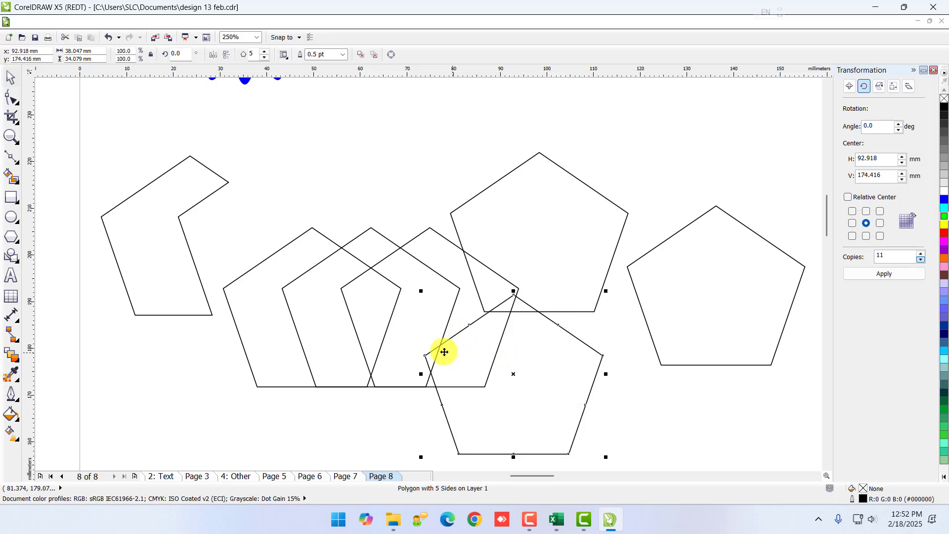
drag(444, 351, 370, 360)
key(ctrl+z)
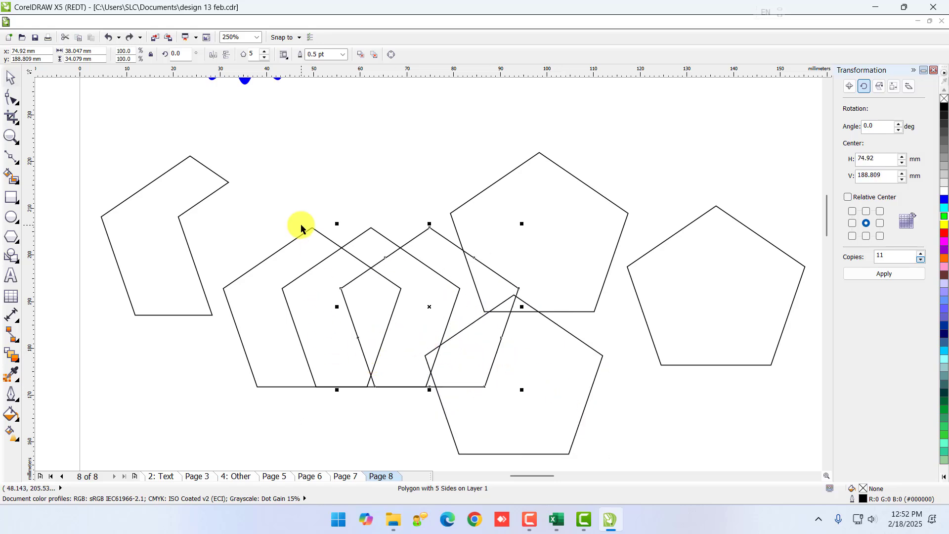
key(ctrl+z)
key(ctrl+z)
key(ctrl+z)
key(ctrl+z)
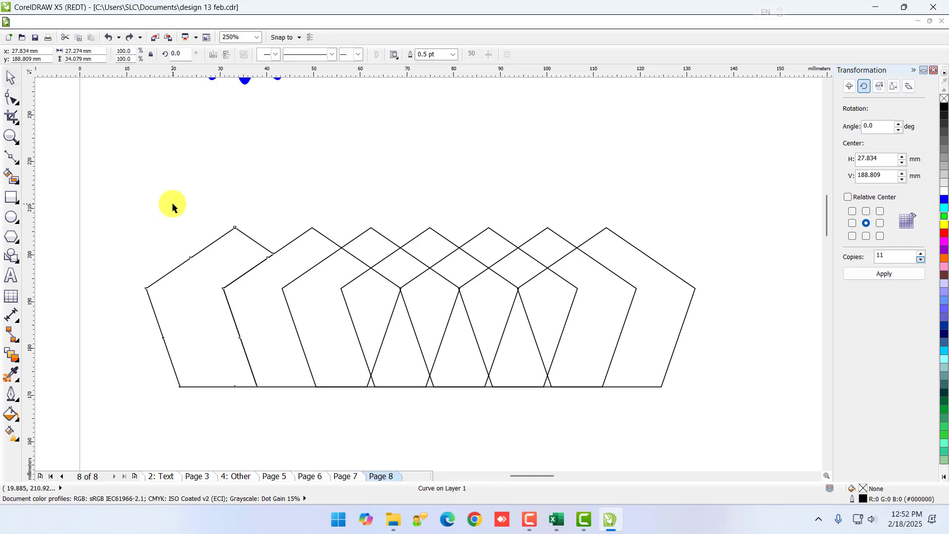
key(ctrl+a)
Step: Try intersecting all seven pentagons and moving the second and third ones away, undoing the moves
click(130, 215)
drag(113, 202, 737, 442)
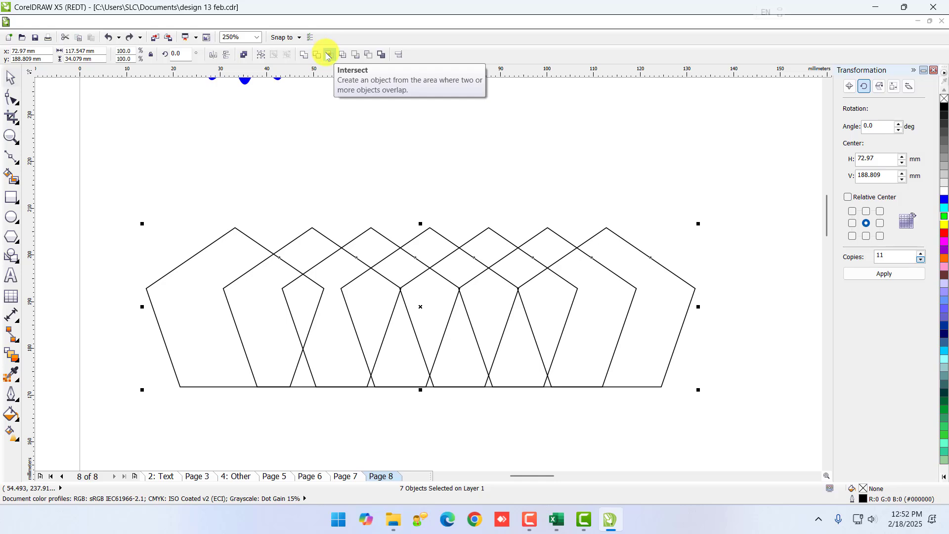
click(349, 80)
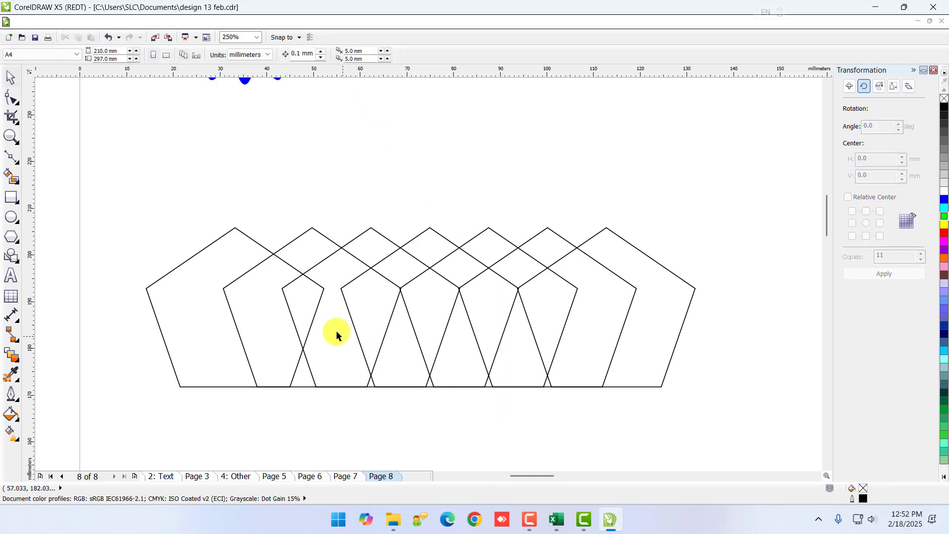
drag(272, 301, 281, 172)
drag(303, 294, 387, 368)
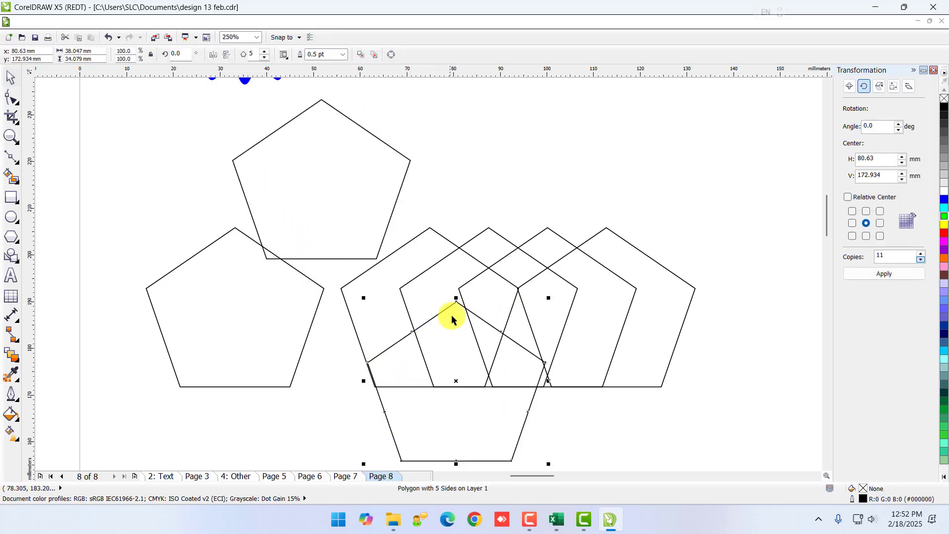
key(ctrl+z)
key(ctrl+z)
key(ctrl+a)
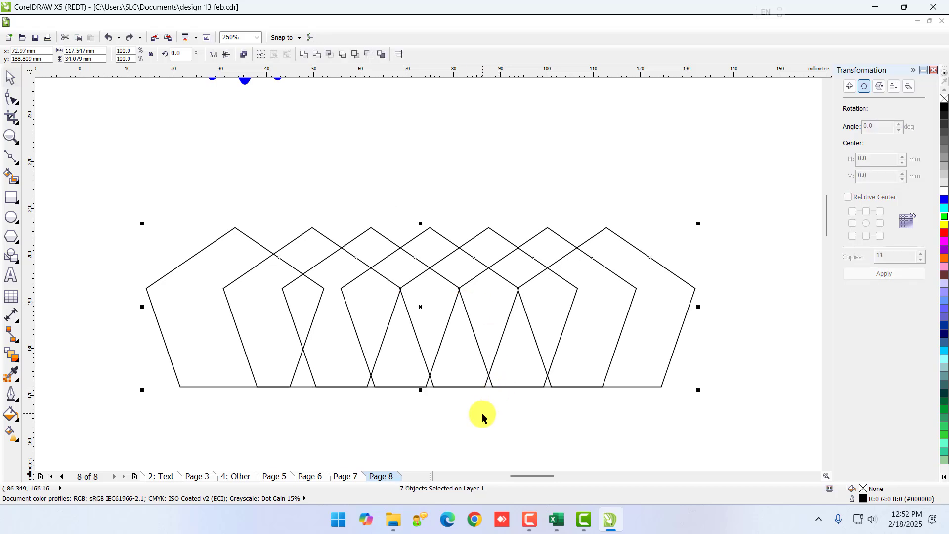
Step: Try moving the second pentagon of the row to the left on its own, and undo the move
click(483, 414)
click(261, 343)
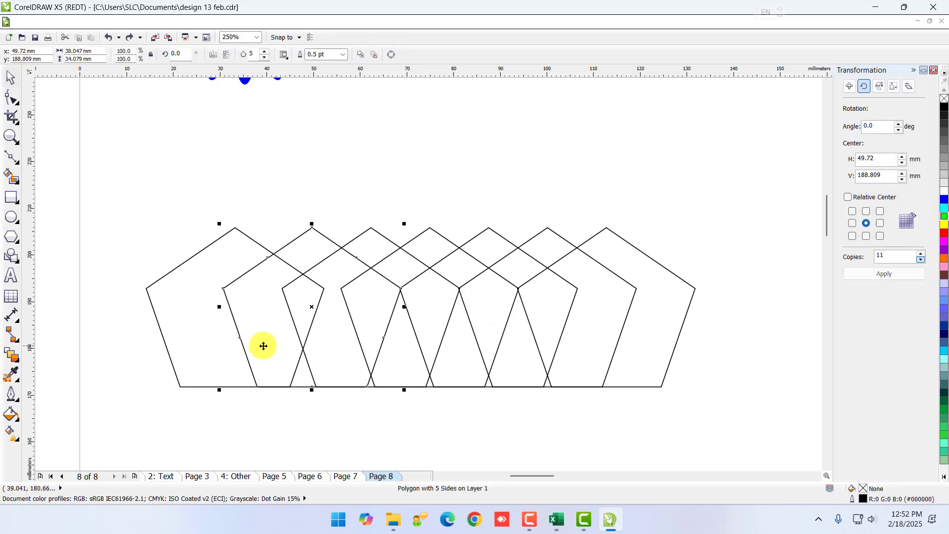
click(267, 361)
drag(267, 361, 148, 356)
key(ctrl+z)
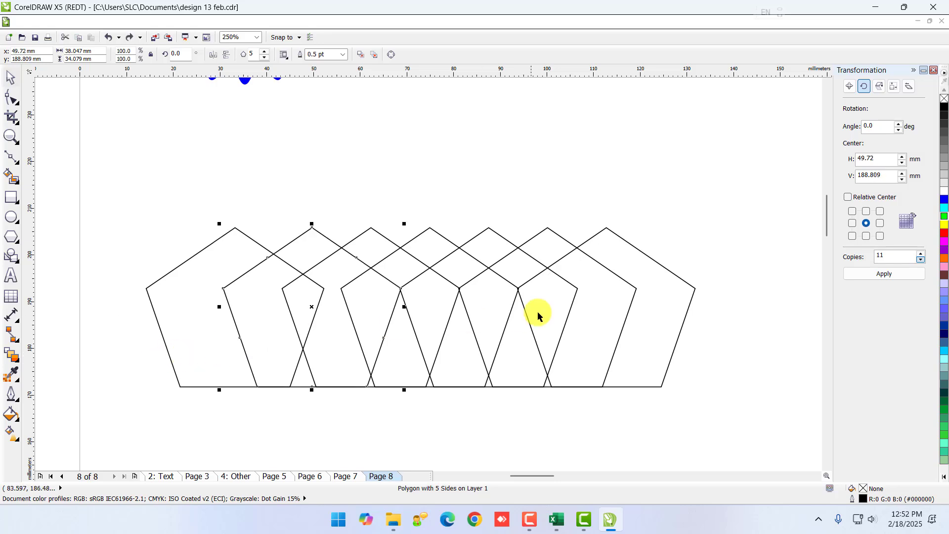
Step: Move the row's last two pentagons away to the right as an overlapping pair centred at about 134.3, 177.8 mm
drag(460, 187, 658, 390)
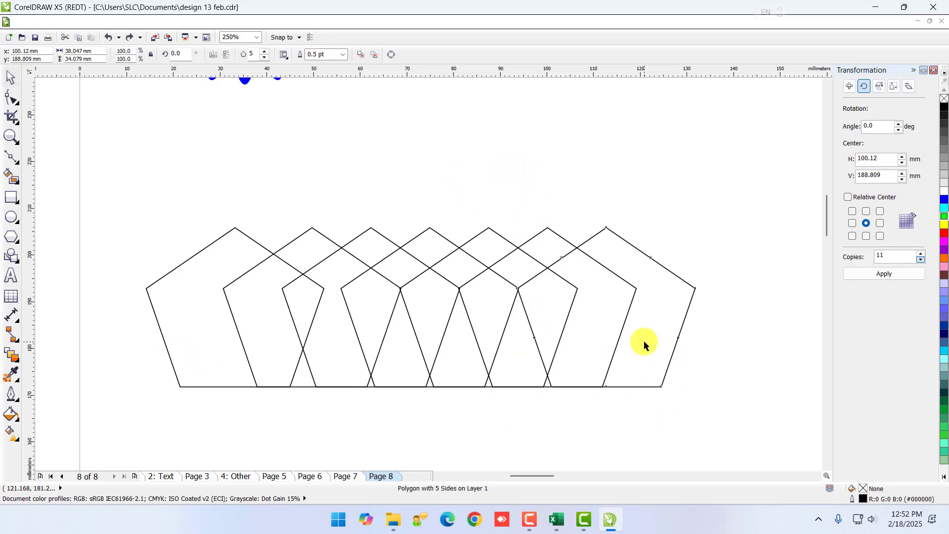
drag(642, 341, 731, 336)
drag(617, 345, 714, 350)
shift+click(746, 274)
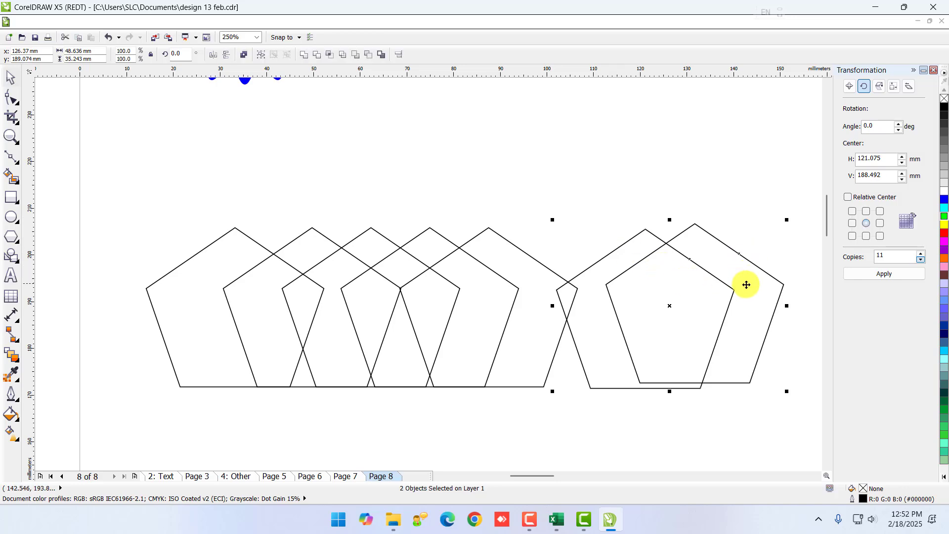
drag(746, 282, 782, 329)
scroll(786, 346, down, 2)
scroll(790, 361, up, 2)
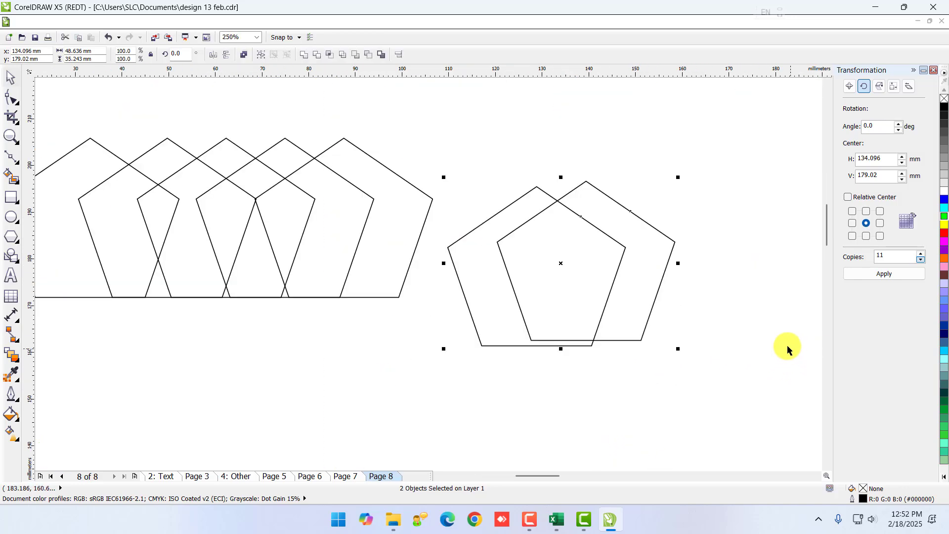
scroll(650, 273, up, 1)
drag(607, 276, 609, 288)
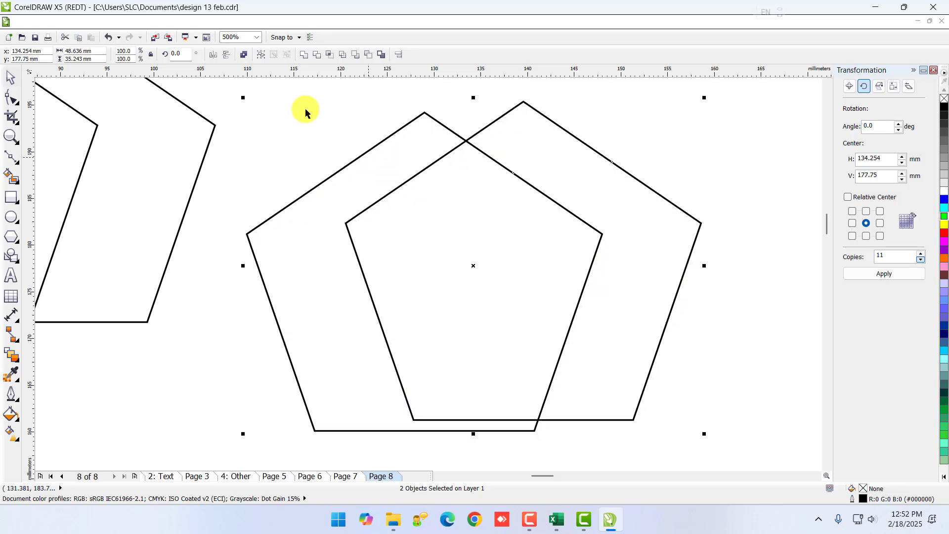
Step: Intersect the two separated pentagons and move the overlap piece below them to about 159.5, 129.3 mm
click(330, 55)
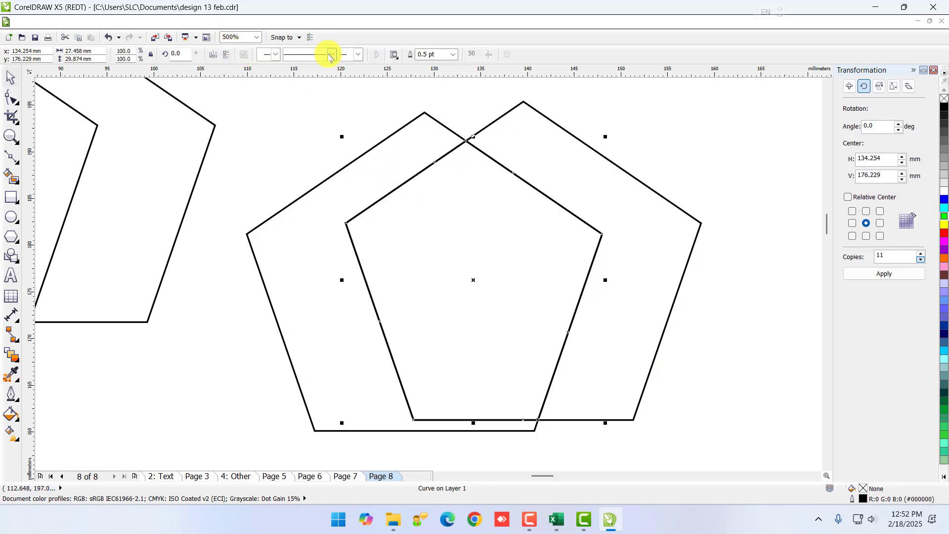
click(718, 339)
drag(506, 267, 724, 256)
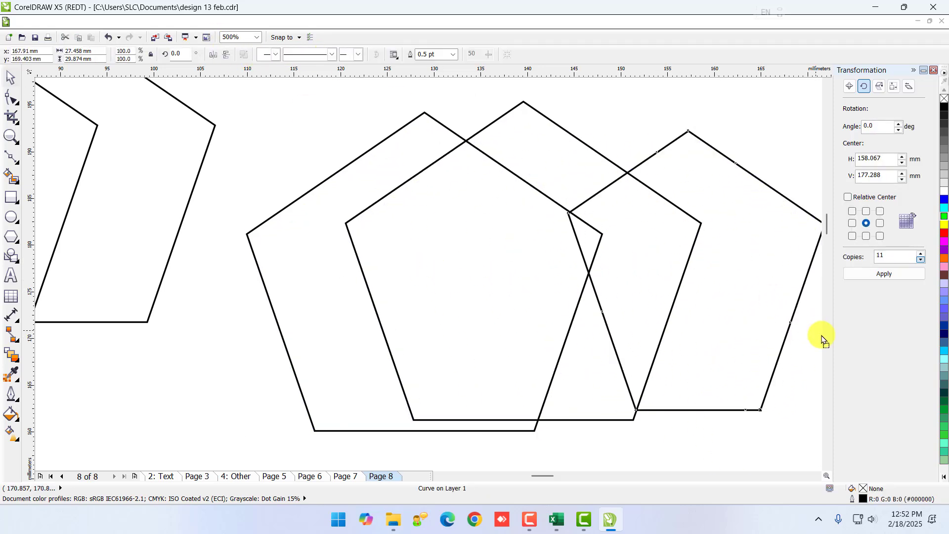
scroll(550, 276, down, 3)
drag(552, 277, 537, 327)
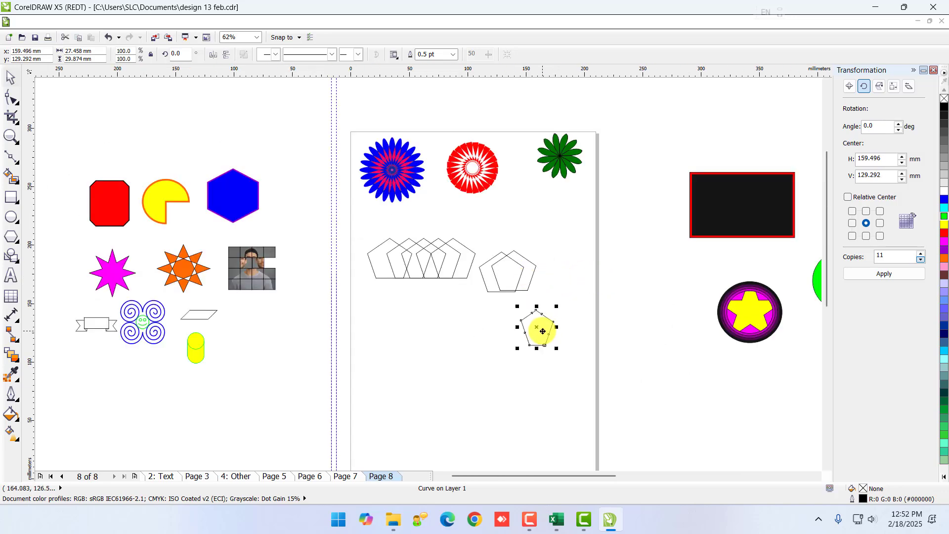
Step: Pull the two full pentagons apart and place one below the row at about 115, 139.4 mm
drag(516, 267, 445, 303)
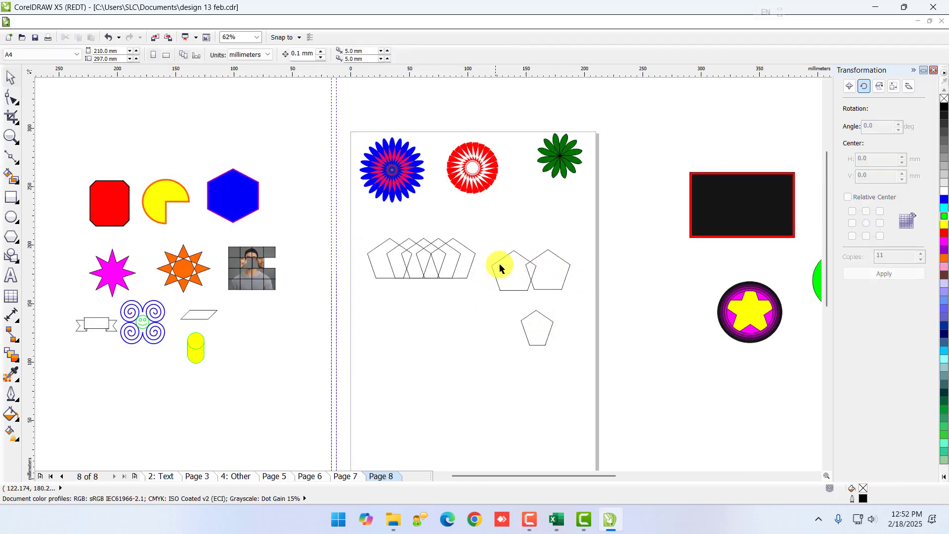
drag(502, 268, 477, 315)
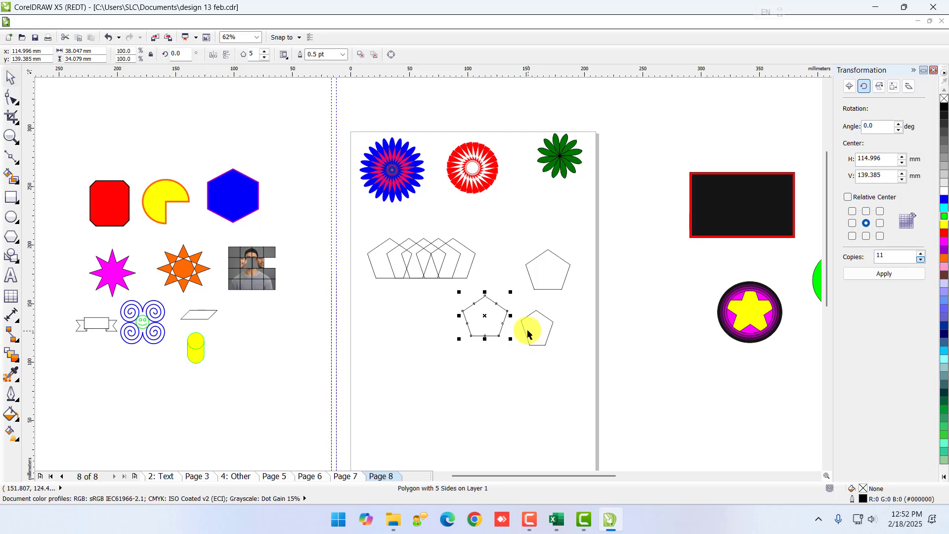
scroll(524, 324, up, 2)
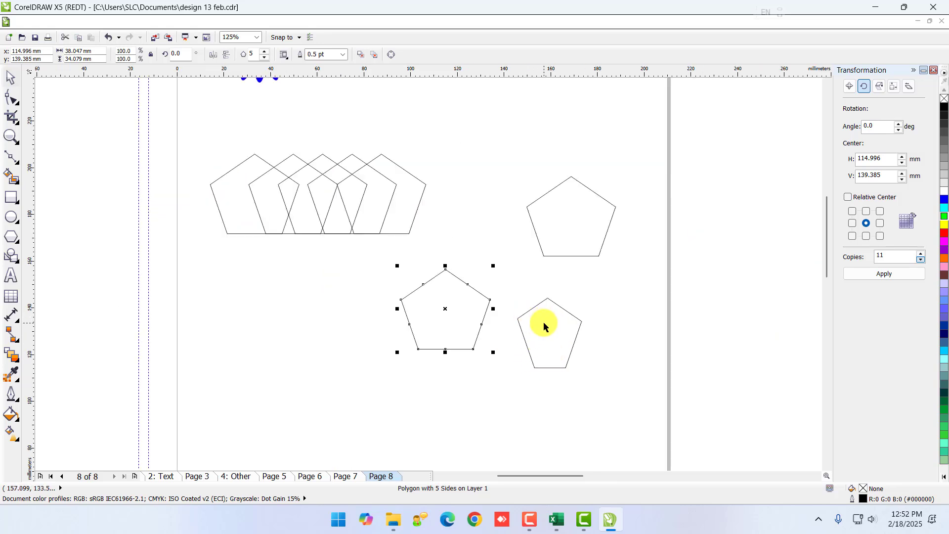
scroll(543, 320, up, 2)
Step: Delete the small intersection piece and overlap the other full pentagon with the lower one, centred at about 131.2, 139.3 mm
drag(568, 178, 511, 267)
click(544, 391)
key(Delete)
drag(517, 232, 405, 347)
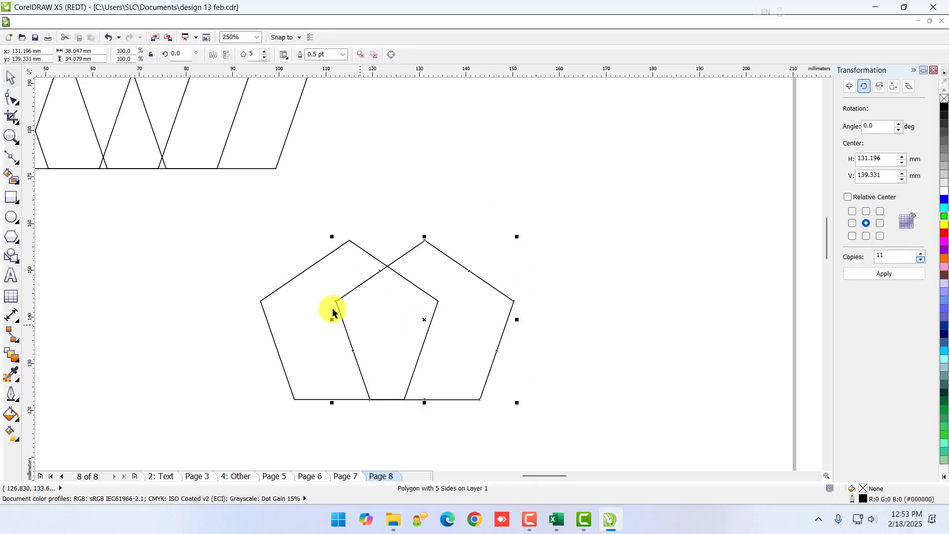
Step: Try trimming the right pentagon with the left one and moving the remaining piece away, and undo both
drag(247, 250, 438, 409)
drag(180, 213, 531, 435)
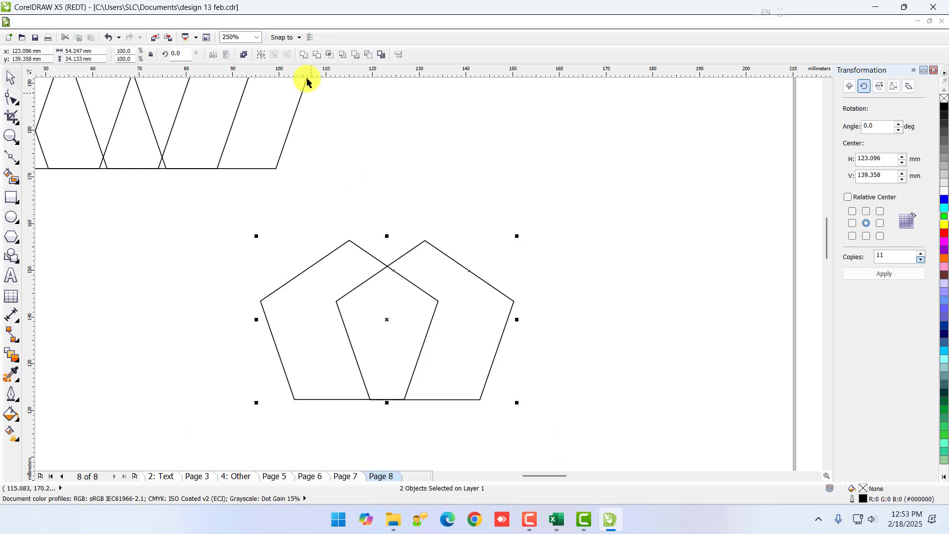
click(322, 56)
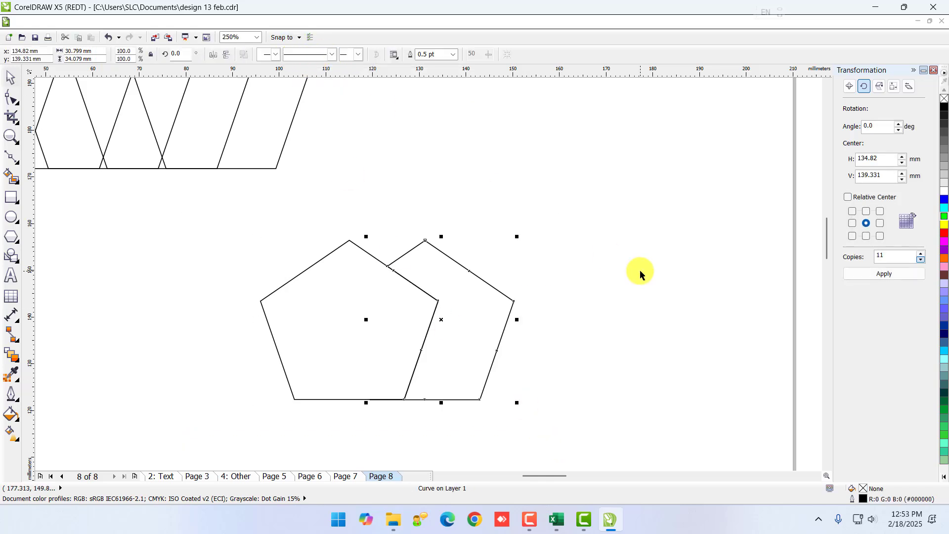
drag(485, 307, 640, 304)
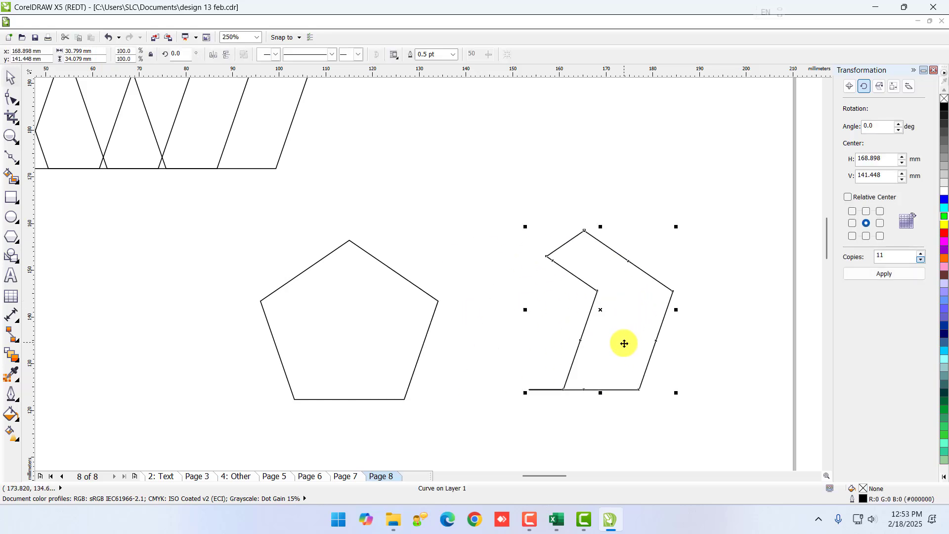
key(ctrl+z)
key(ctrl+z)
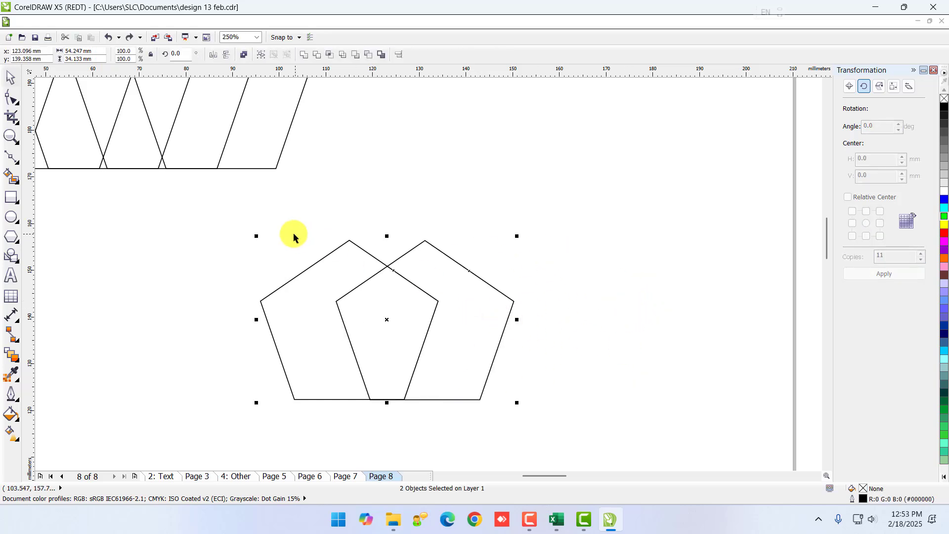
Step: Try the Simplify operation on the two overlapping pentagons, and undo it
drag(212, 221, 573, 430)
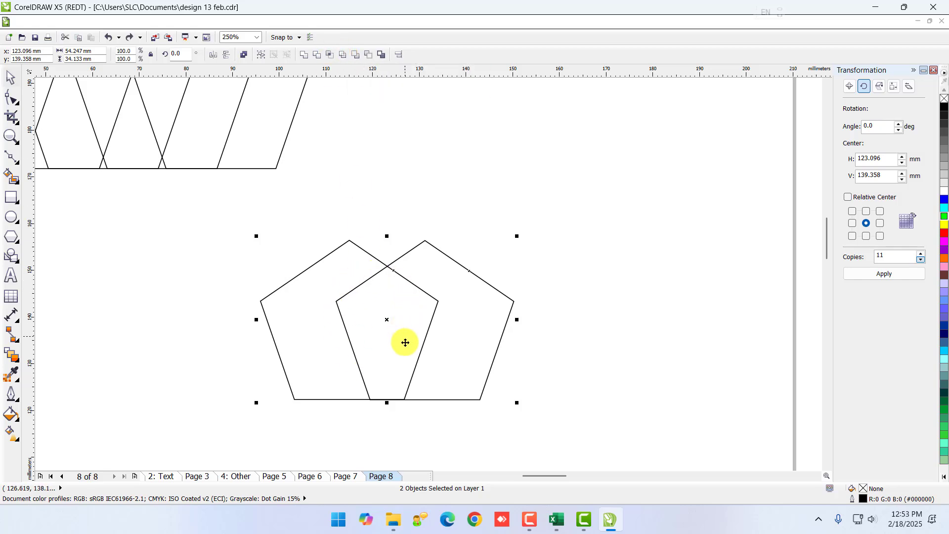
click(344, 54)
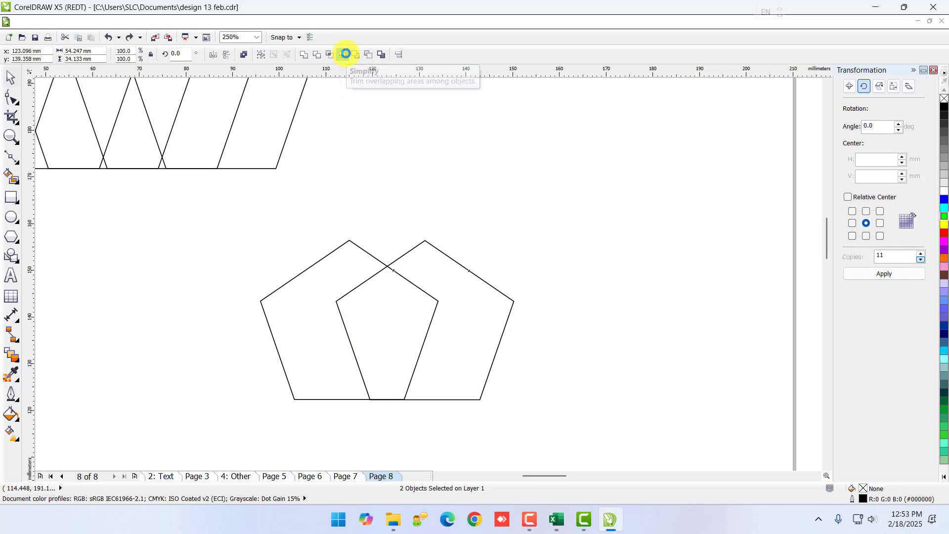
click(648, 345)
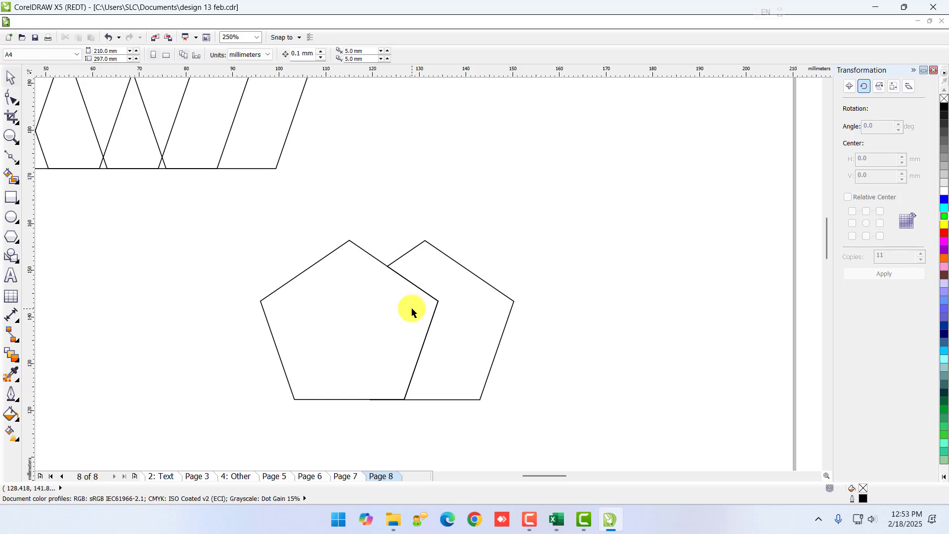
key(ctrl+z)
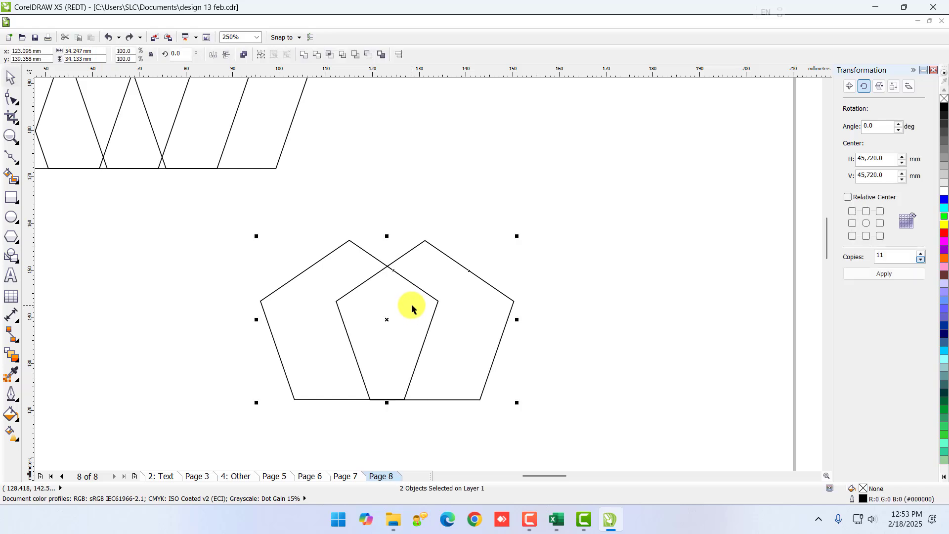
Step: Try Front minus back and Back minus front on the two overlapping pentagons, undoing each result
click(355, 54)
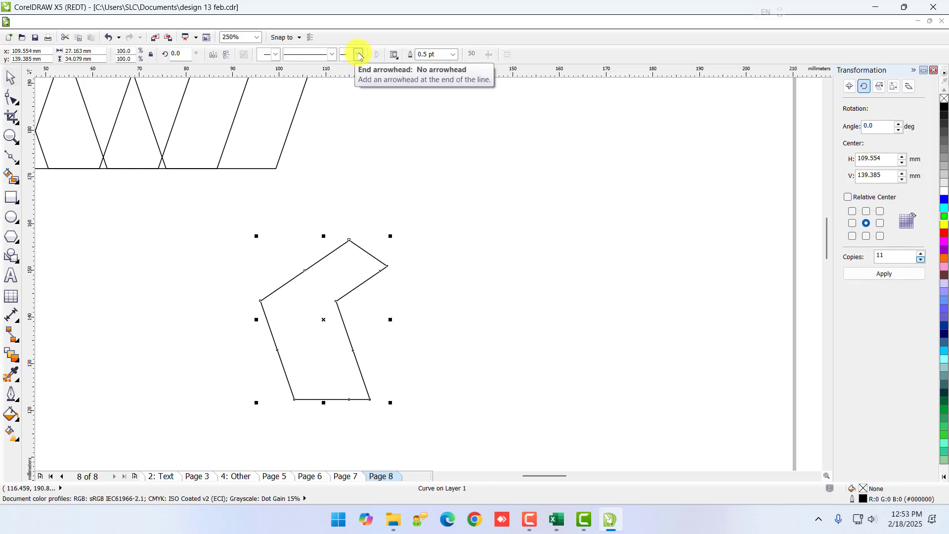
key(ctrl+z)
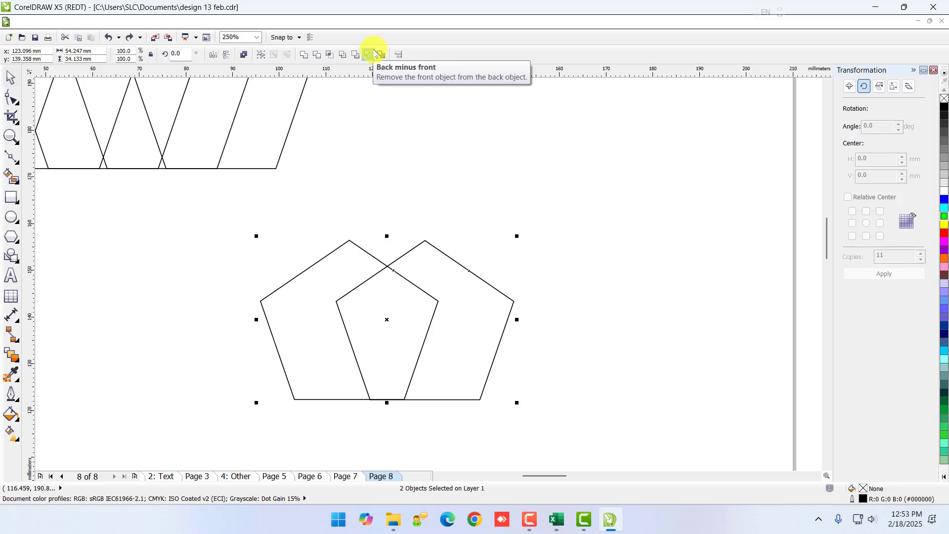
click(371, 53)
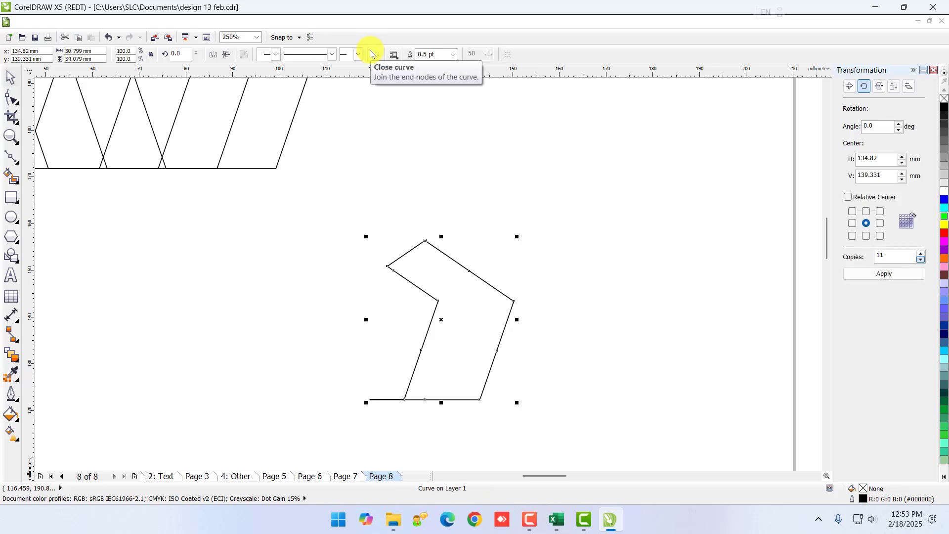
key(ctrl+z)
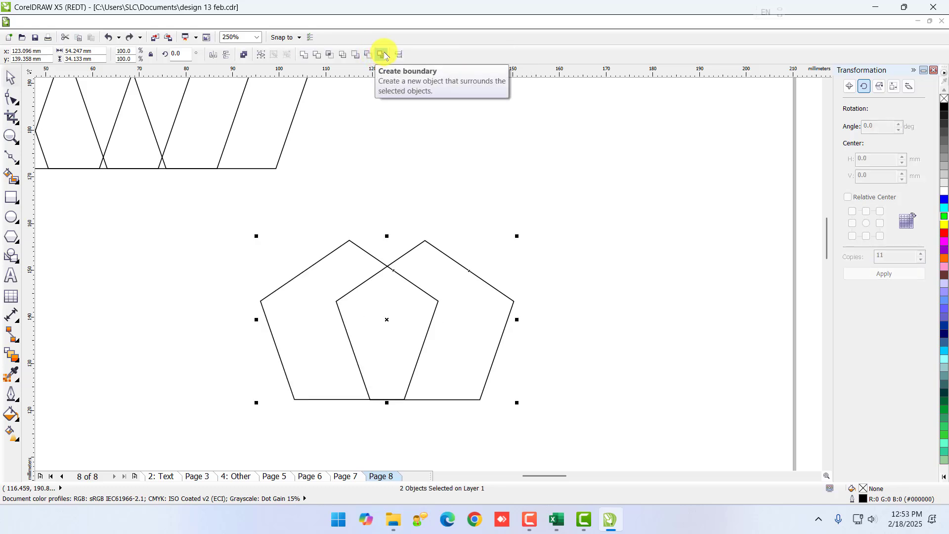
Step: Create a boundary outline around the two overlapping pentagons
click(383, 54)
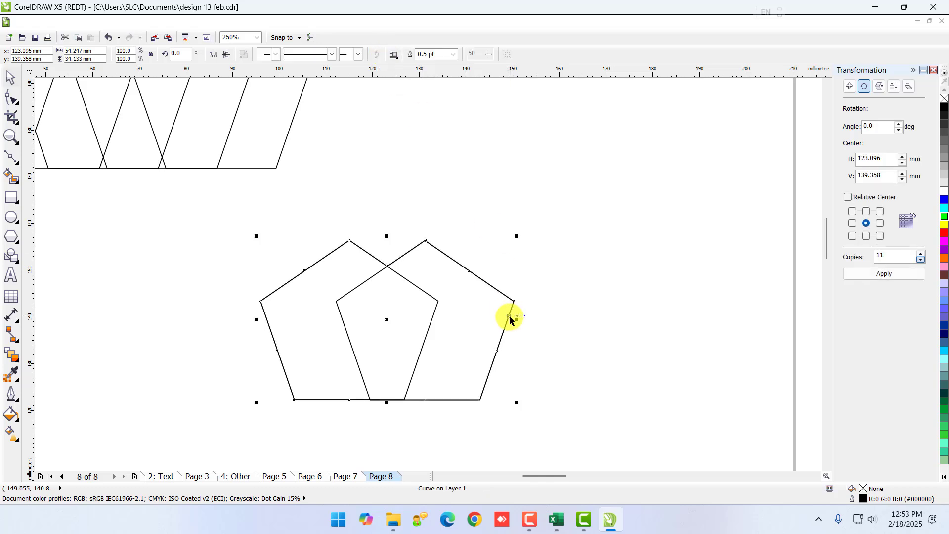
Step: Undo the moves of the boundary outline and its creation around the two overlapping pentagons
drag(510, 313, 705, 321)
drag(635, 329, 726, 292)
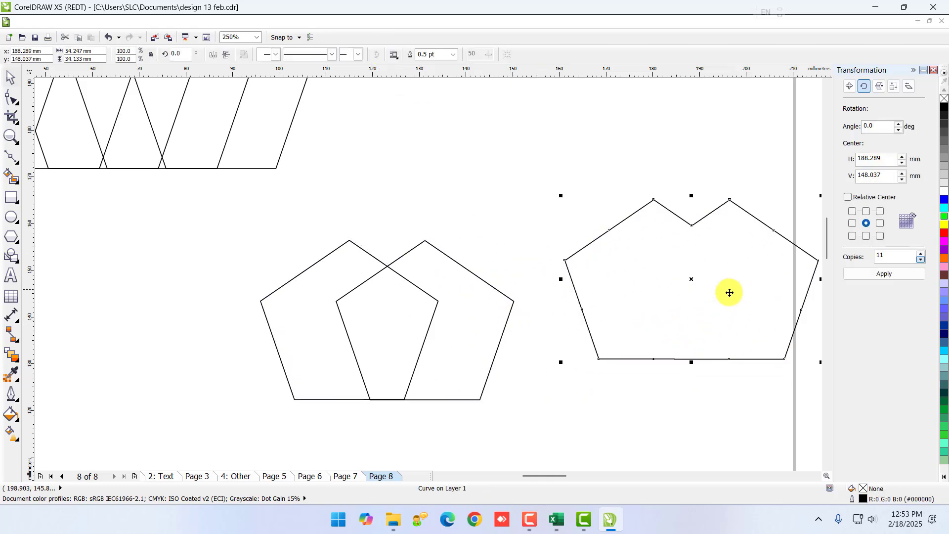
key(ctrl+z)
key(ctrl+z)
key(ctrl+z)
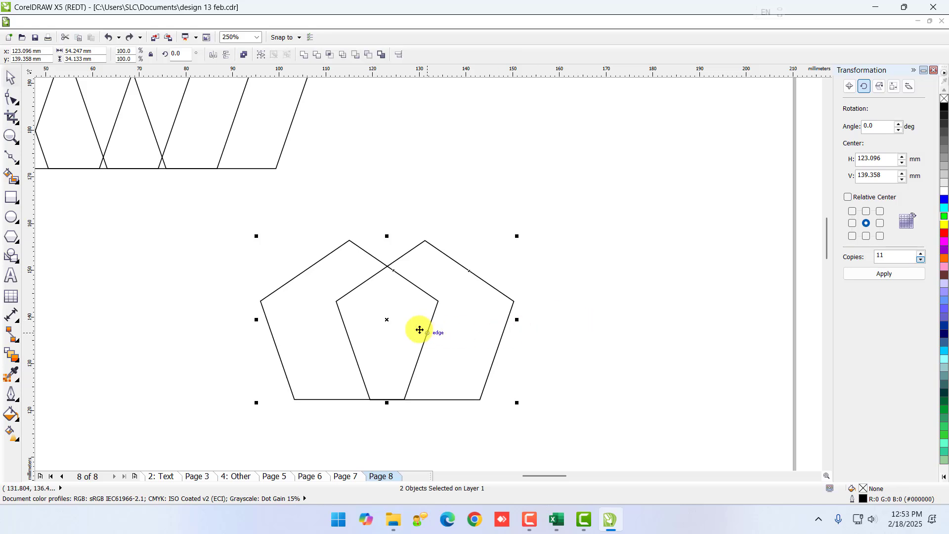
Step: Fill one of the two overlapping pentagons with cyan and the front one with blue
click(448, 323)
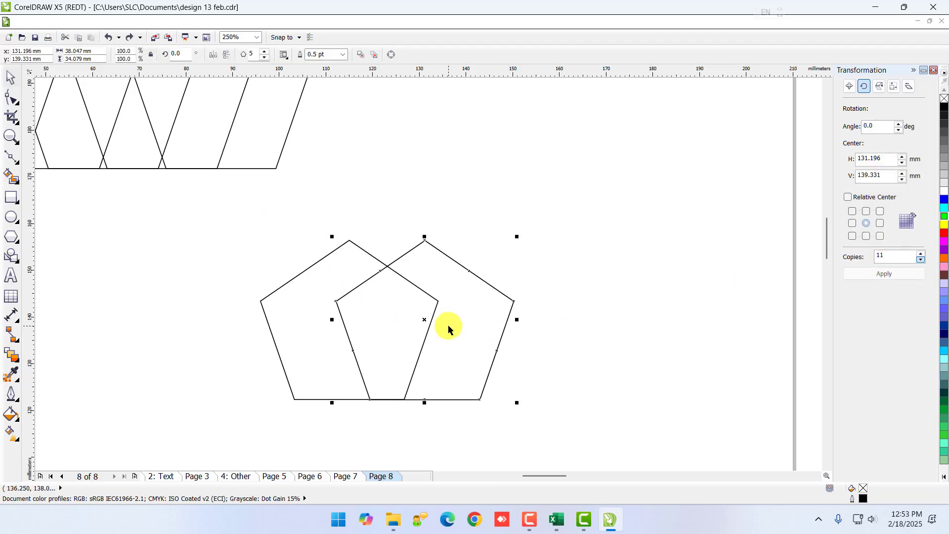
click(943, 207)
click(394, 267)
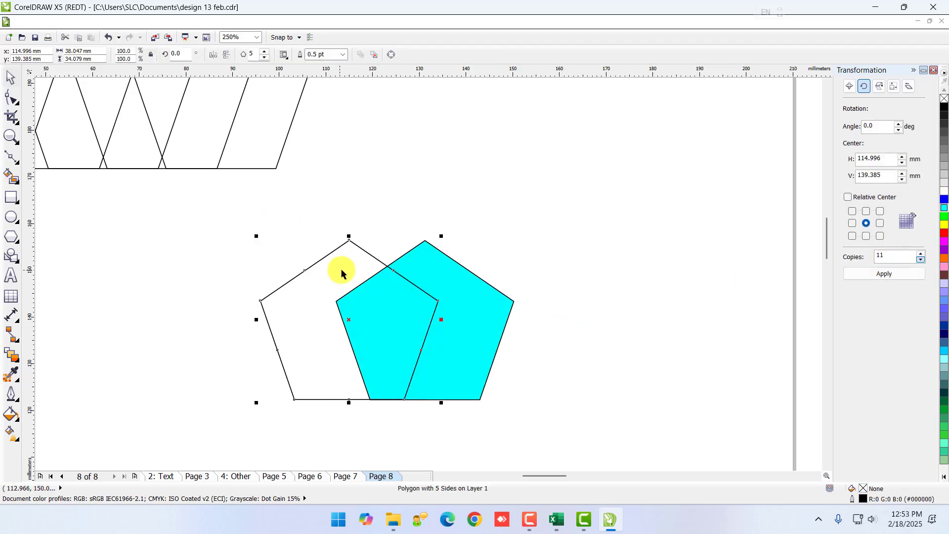
click(943, 200)
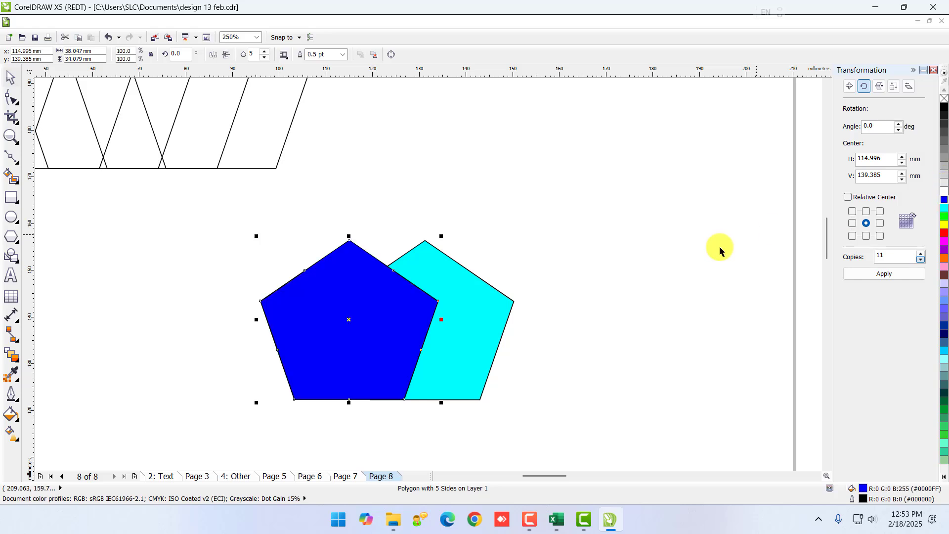
Step: Create a boundary outline around both filled pentagons, move it clear of them and delete it
drag(206, 236, 542, 434)
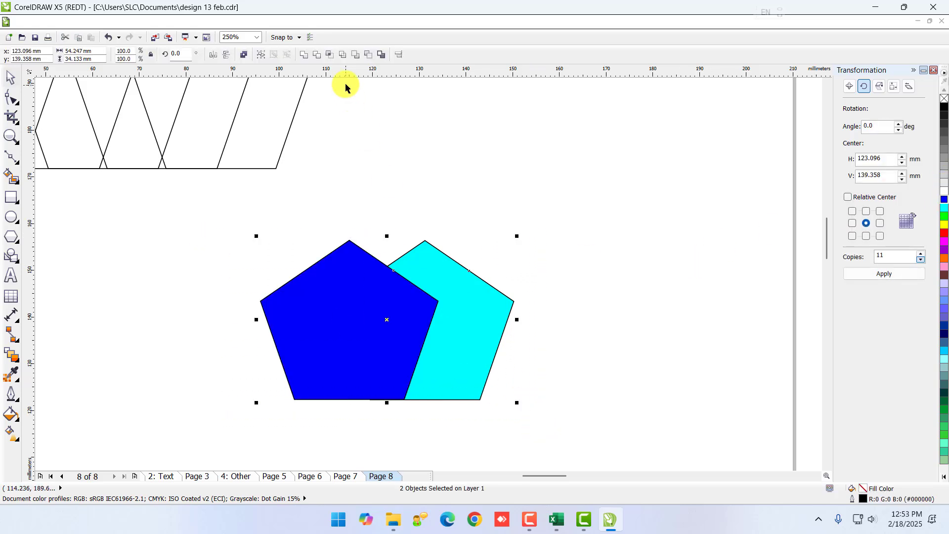
click(381, 54)
drag(514, 302, 721, 309)
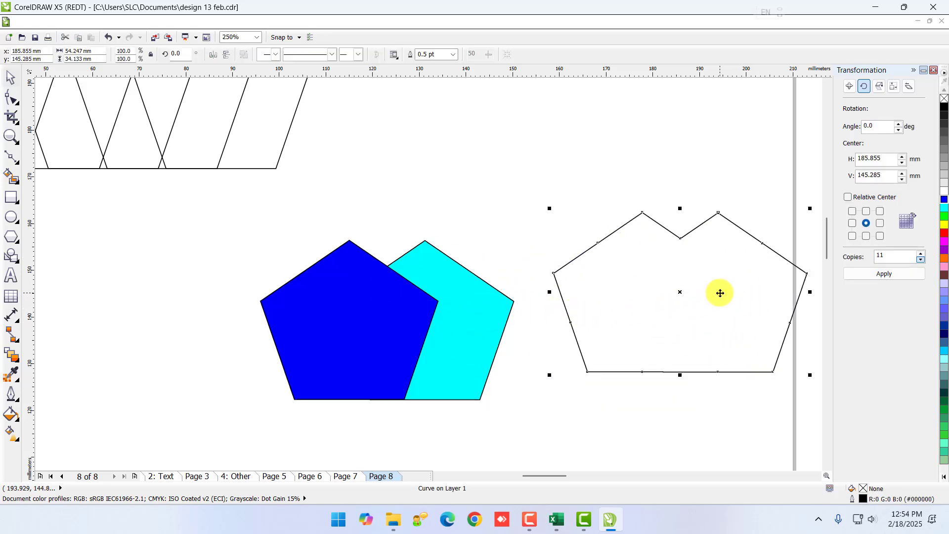
key(Delete)
click(444, 307)
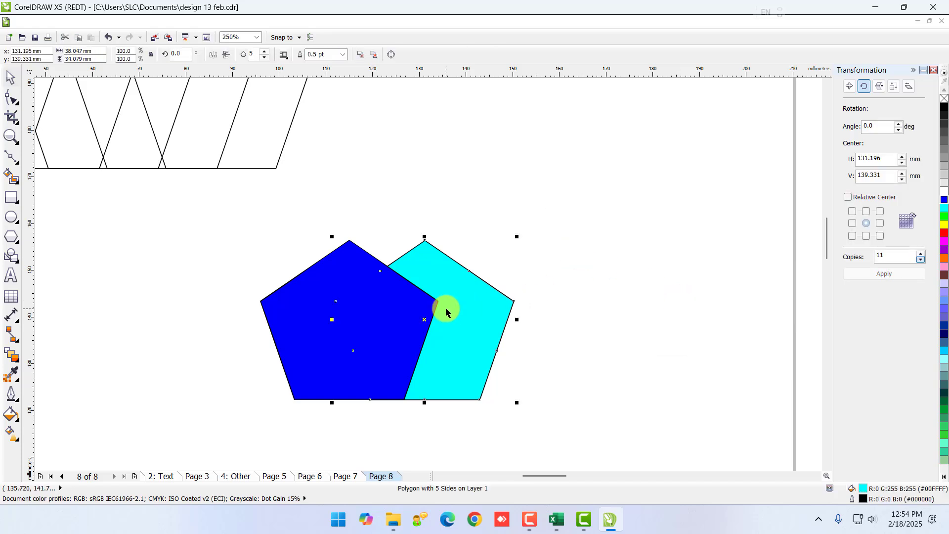
drag(243, 221, 525, 417)
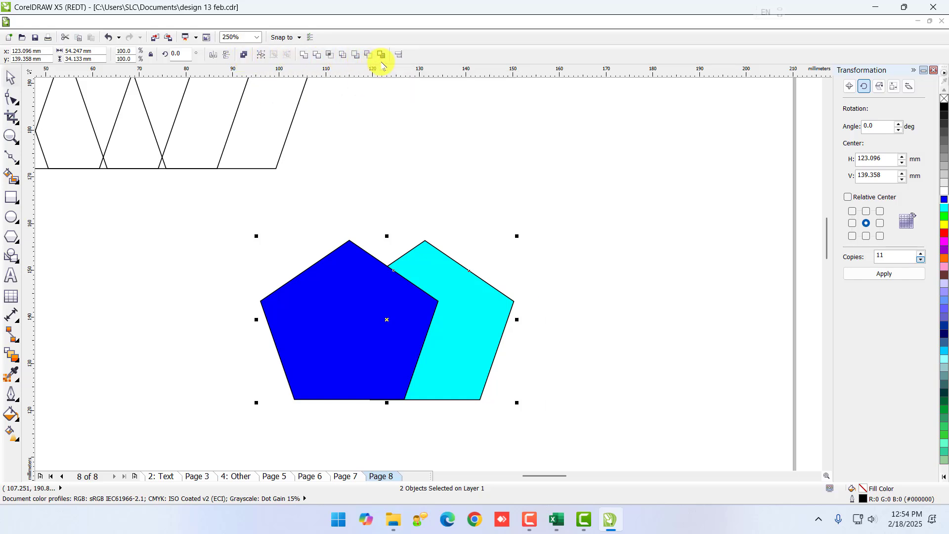
click(280, 214)
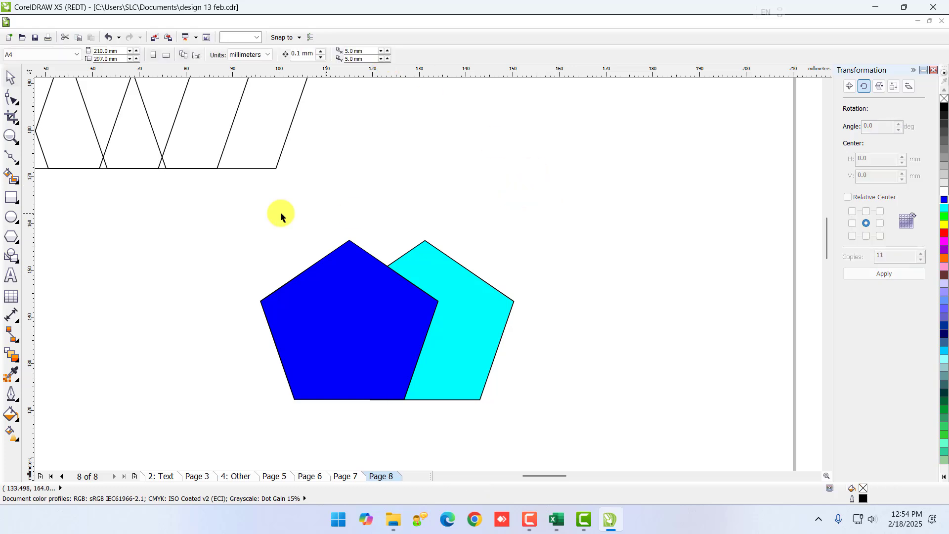
Step: Delete the cyan pentagon and move the blue one so its center lies at about 129.5, 149.4 mm
drag(523, 393, 531, 423)
click(360, 359)
drag(492, 351, 544, 355)
key(Delete)
drag(365, 326, 432, 278)
Step: Apply a linear Interactive Fill across the blue pentagon, running from its upper-right edge to its lower-left corner
click(13, 438)
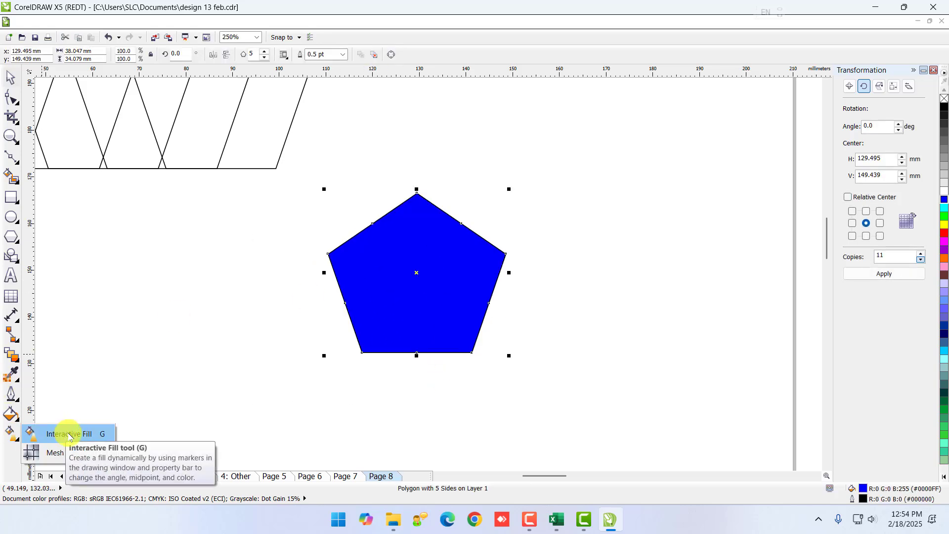
drag(449, 232, 375, 331)
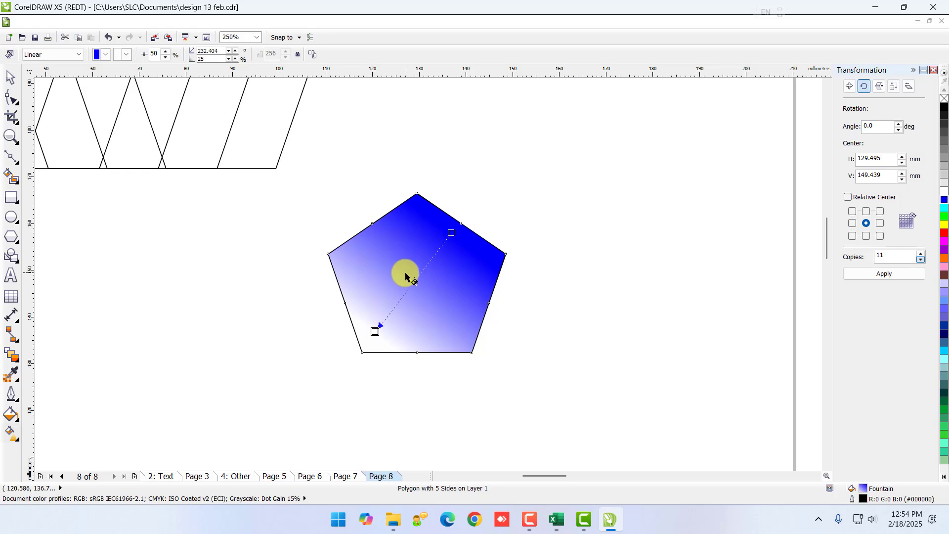
drag(375, 331, 365, 348)
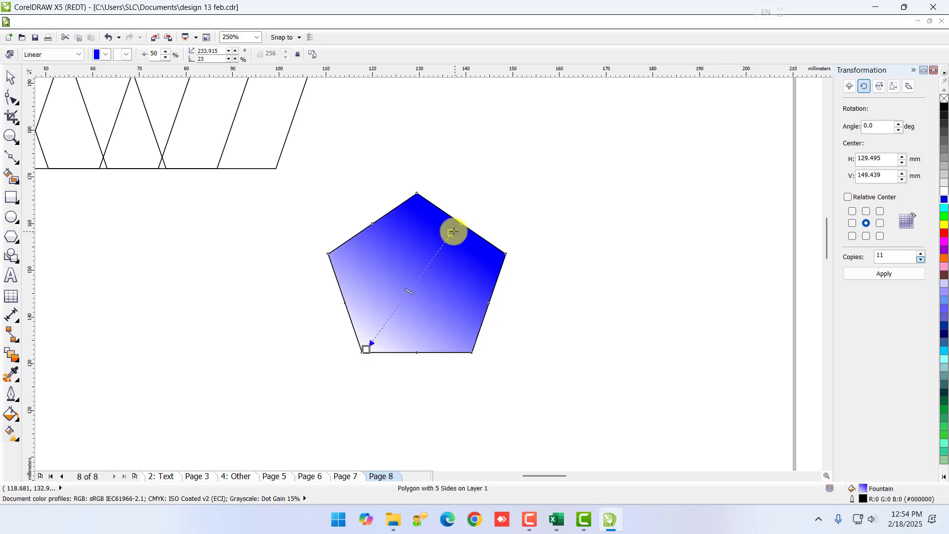
drag(453, 231, 466, 218)
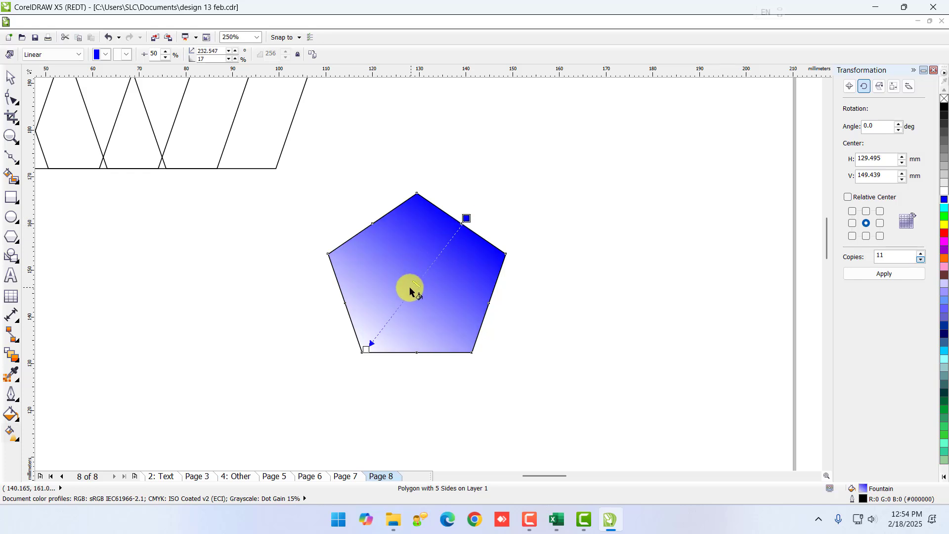
Step: Set the pentagon's linear gradient to start in orange and end in yellow
click(106, 57)
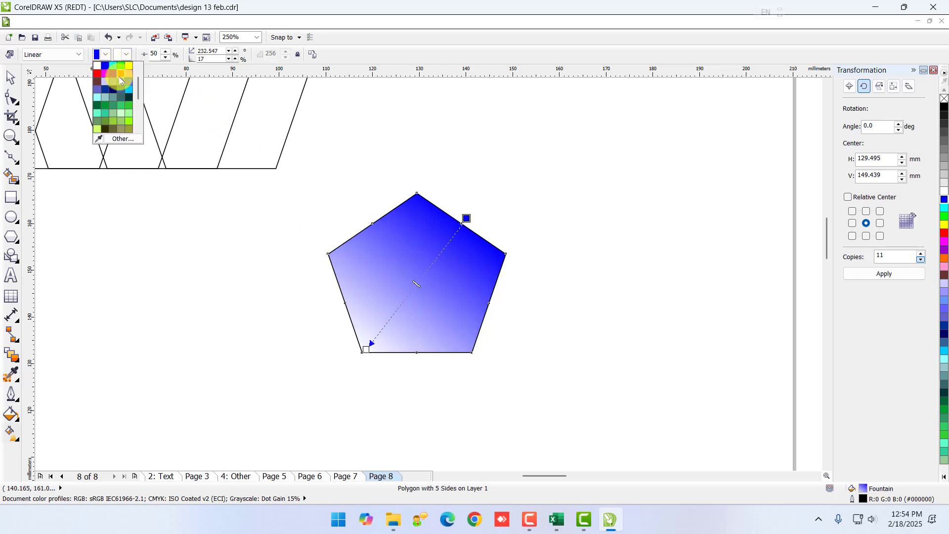
click(121, 80)
click(128, 55)
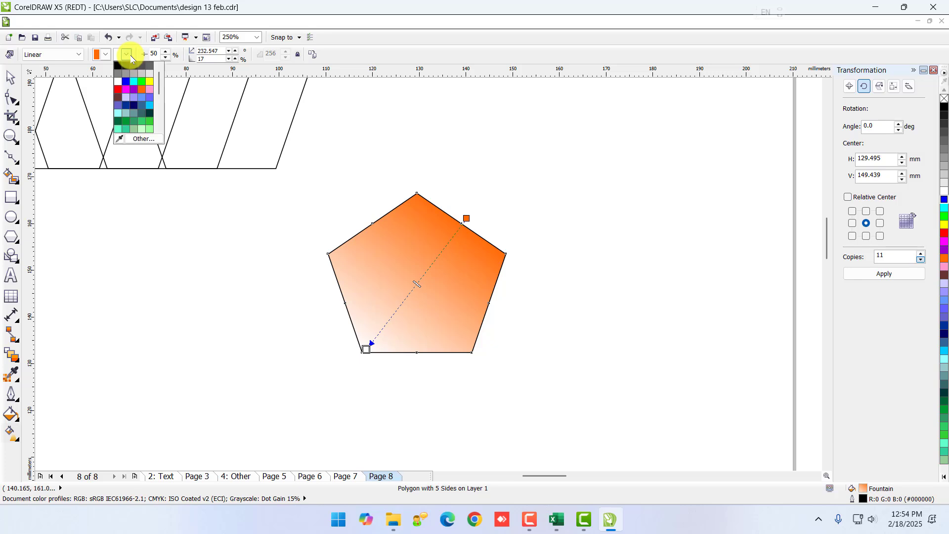
click(150, 82)
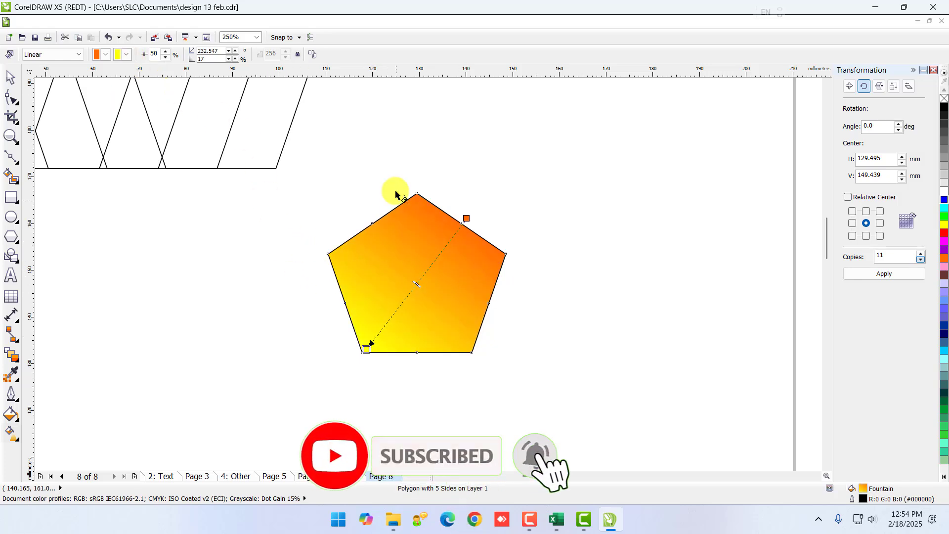
Step: Try the Radial fill type on the pentagon's gradient and switch it to Conical
click(69, 54)
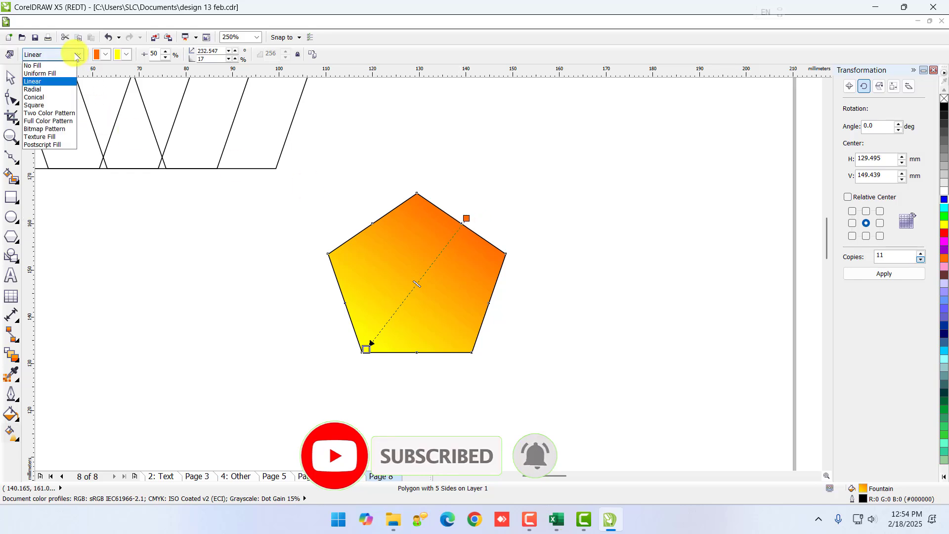
click(63, 88)
click(69, 55)
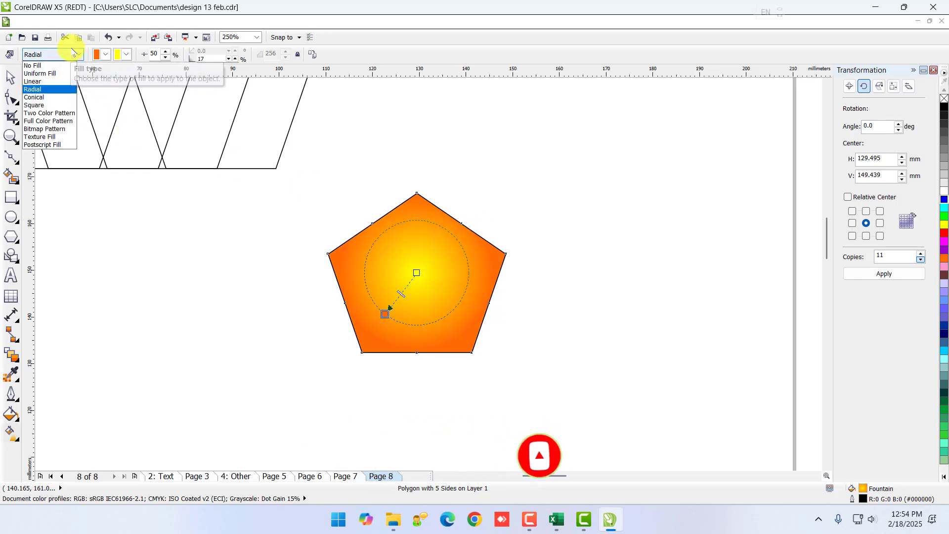
click(45, 99)
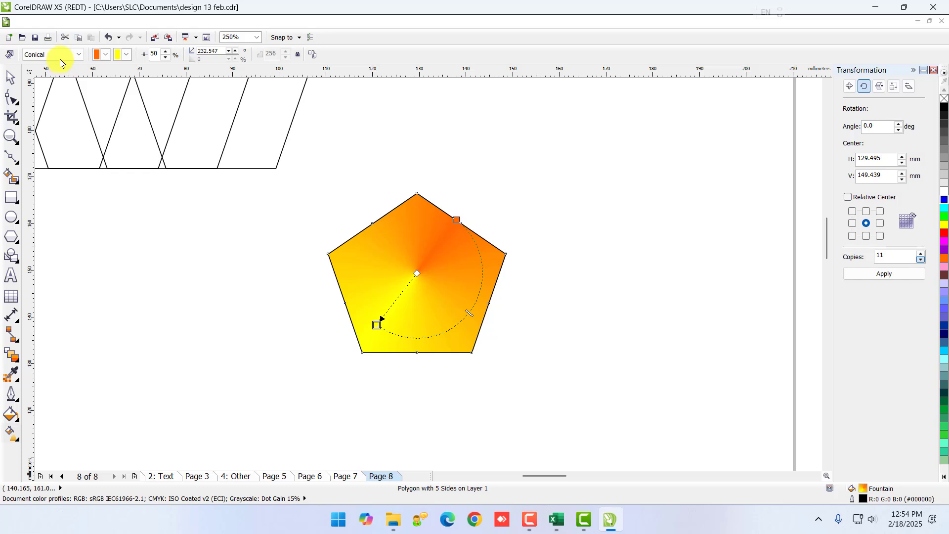
click(61, 58)
click(45, 98)
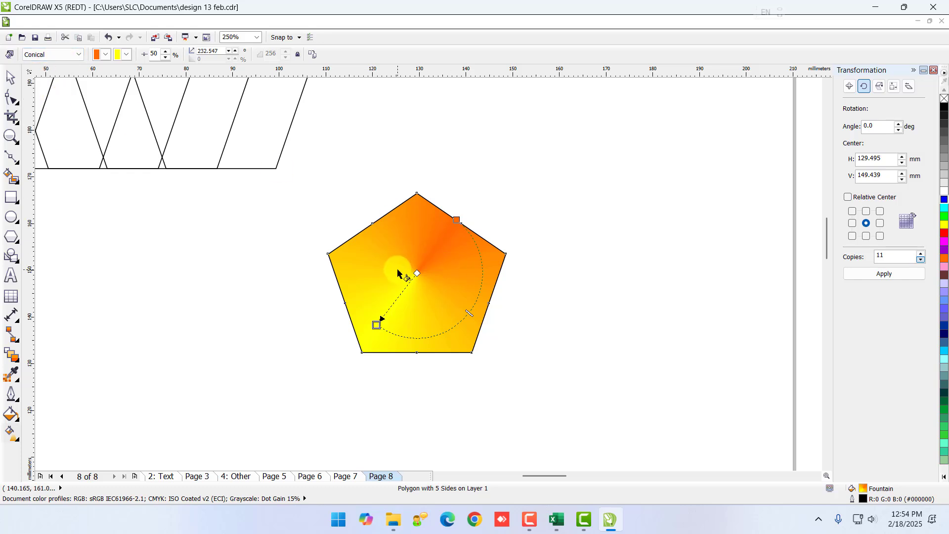
drag(399, 273, 417, 270)
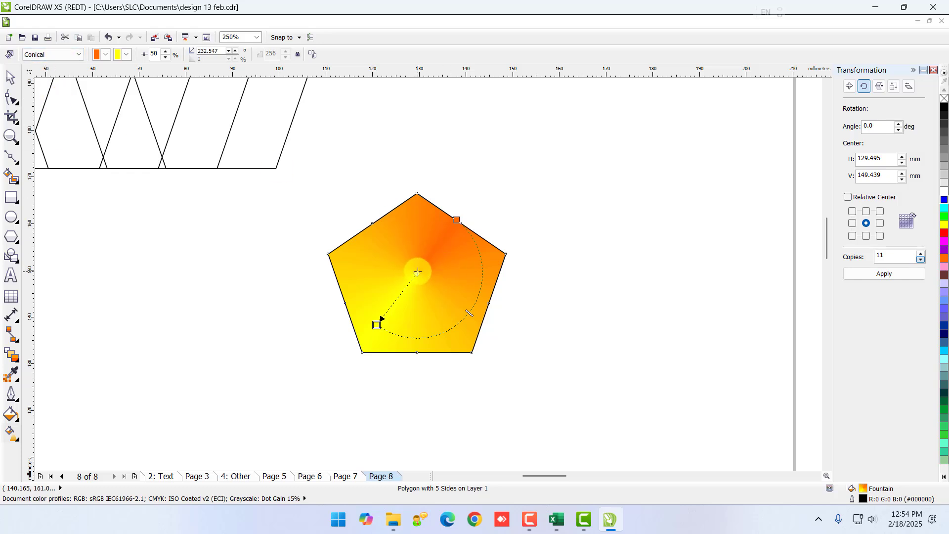
Step: Apply a Mesh Fill to the pentagon, shift its central node down and to the left, and bend the vertical mesh line with the handles
click(14, 435)
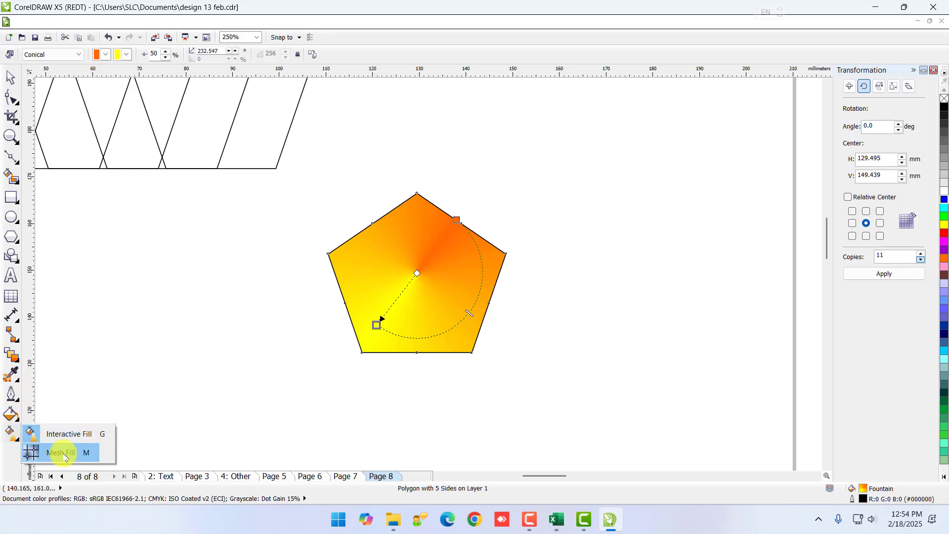
click(63, 449)
drag(416, 256, 403, 280)
click(437, 283)
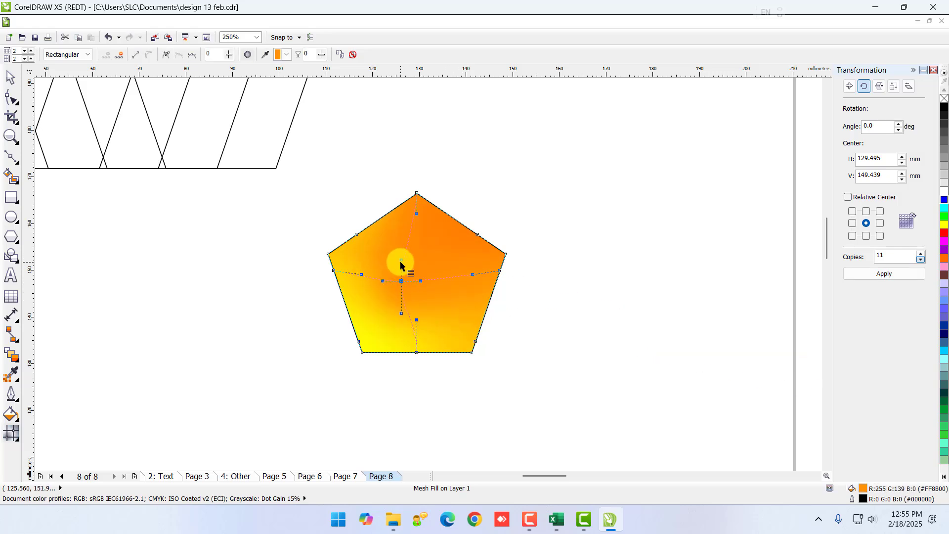
click(420, 215)
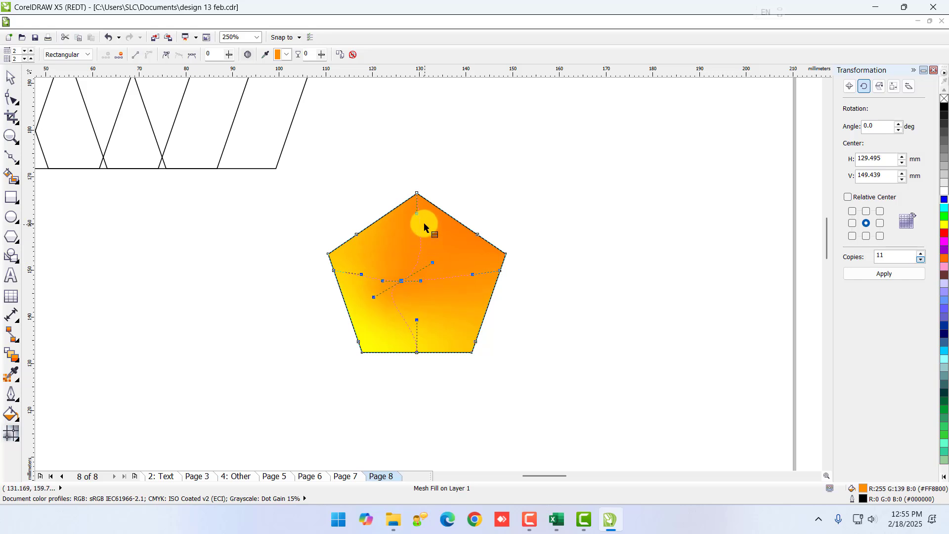
key(Delete)
double_click(413, 280)
click(10, 434)
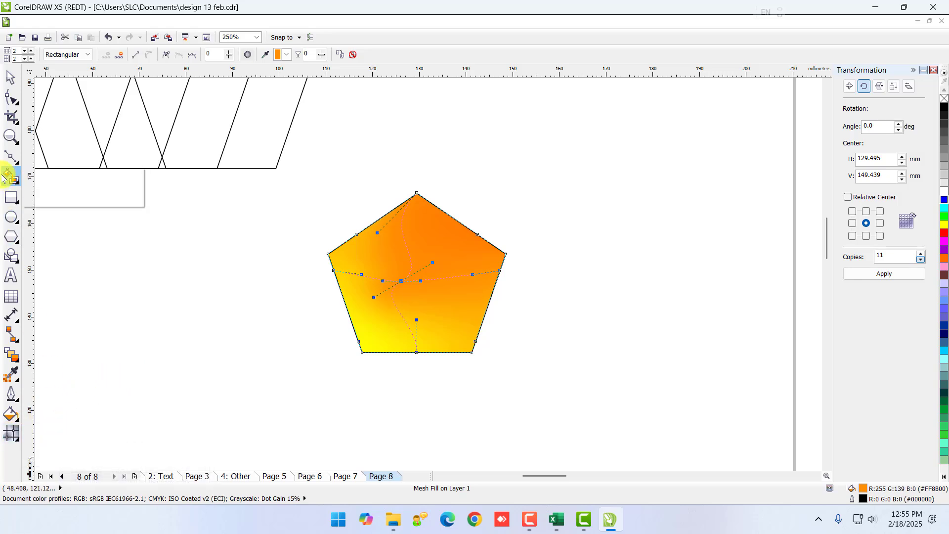
mouse_move(11, 177)
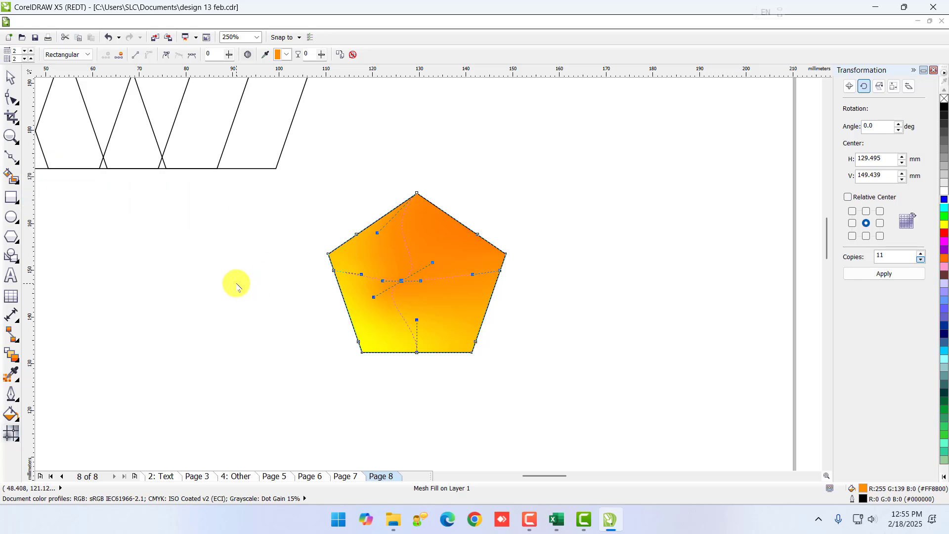
click(10, 75)
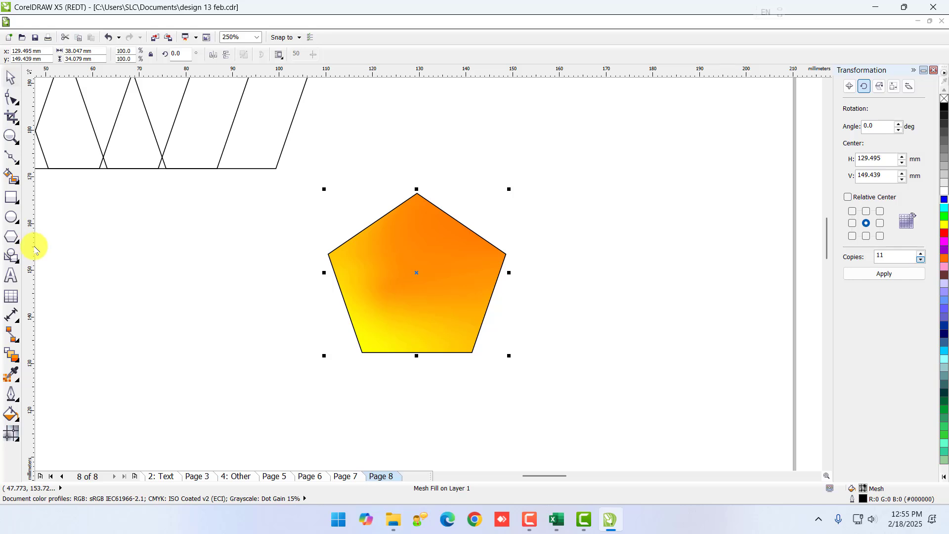
drag(290, 191, 413, 347)
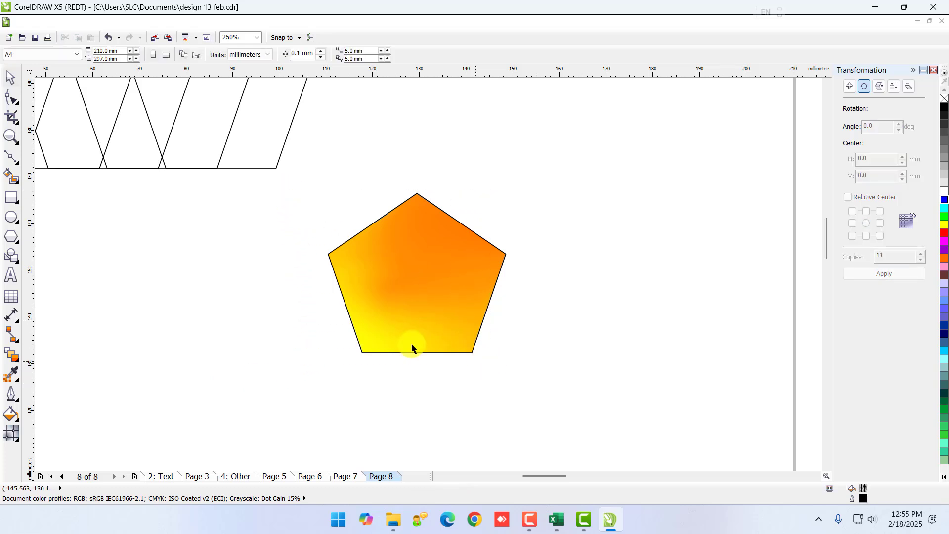
click(11, 197)
click(11, 177)
click(60, 179)
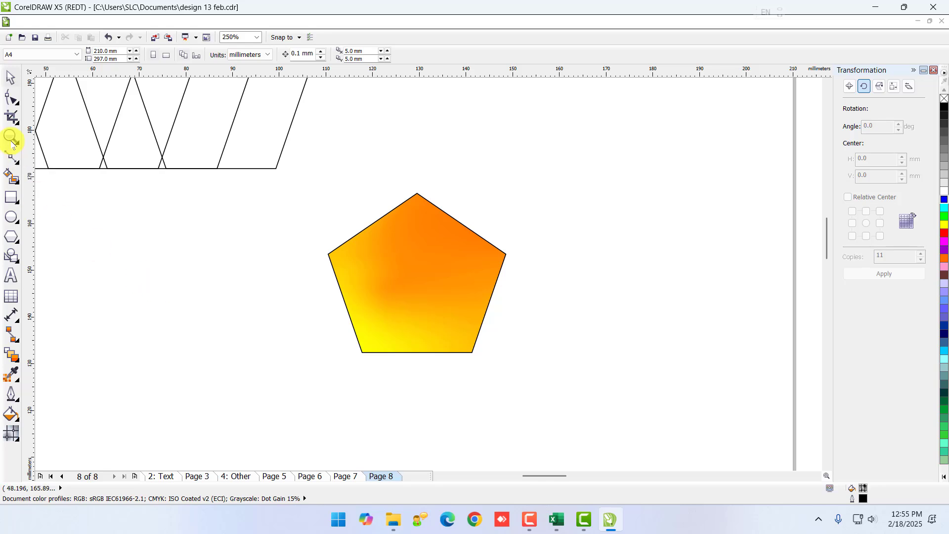
click(11, 335)
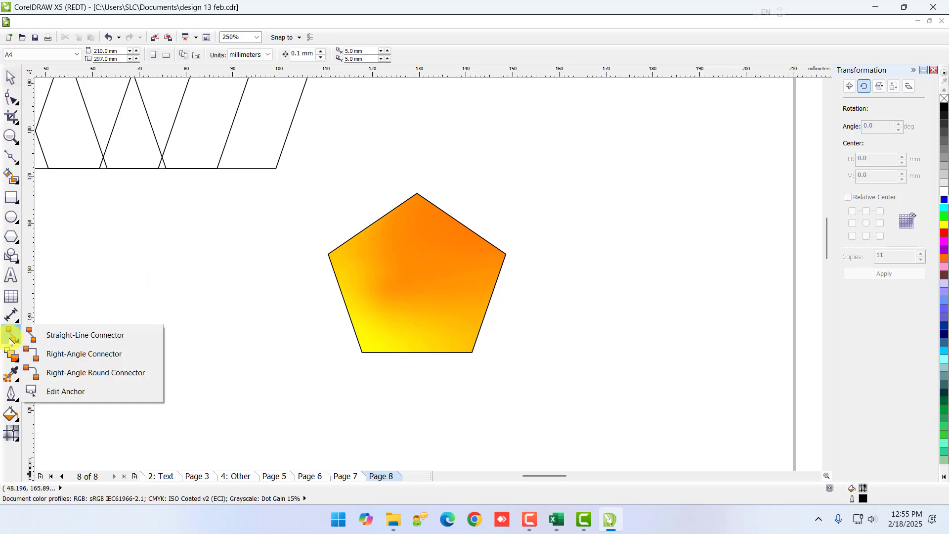
Step: Draw a rectangle about 39 × 24 mm in the empty area below the pentagons and an ellipse about 33 × 30 mm beneath it
click(11, 197)
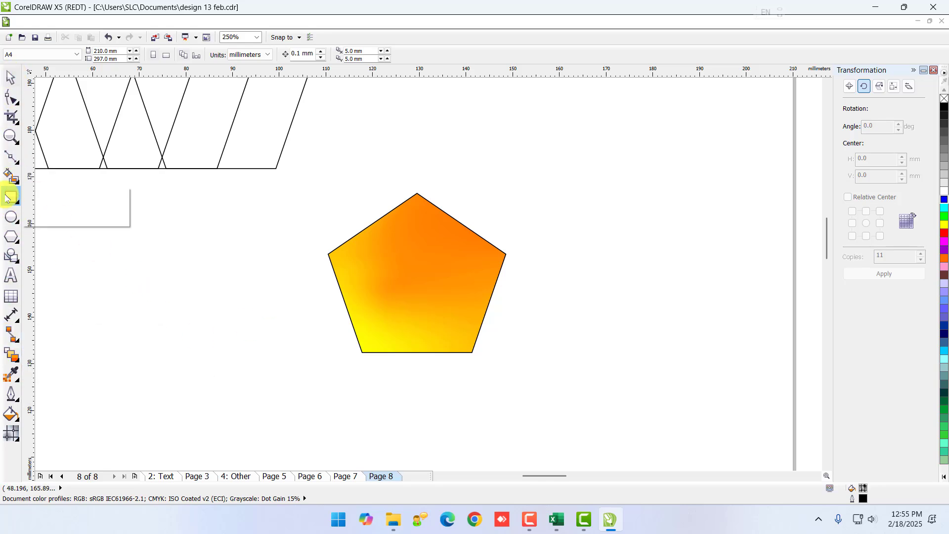
click(40, 197)
scroll(390, 247, down, 3)
scroll(188, 330, up, 2)
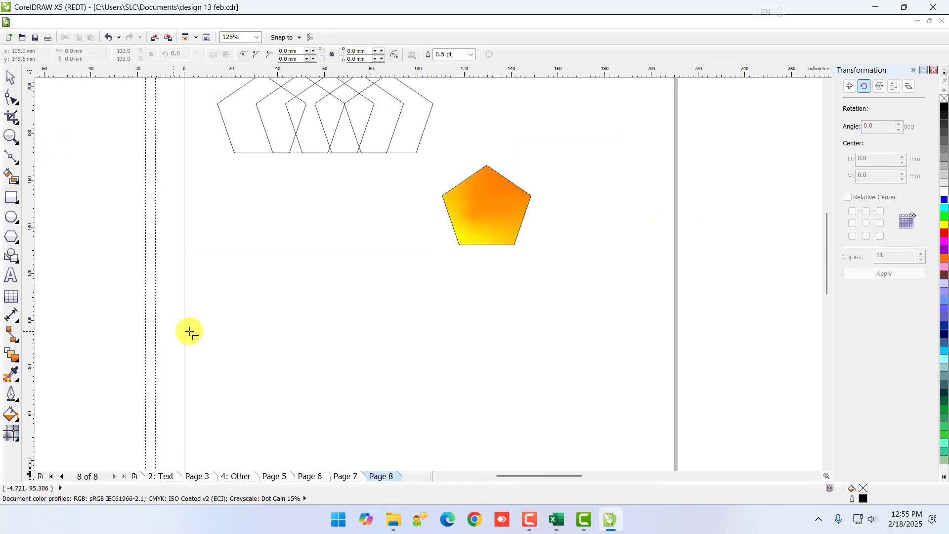
drag(258, 272, 350, 328)
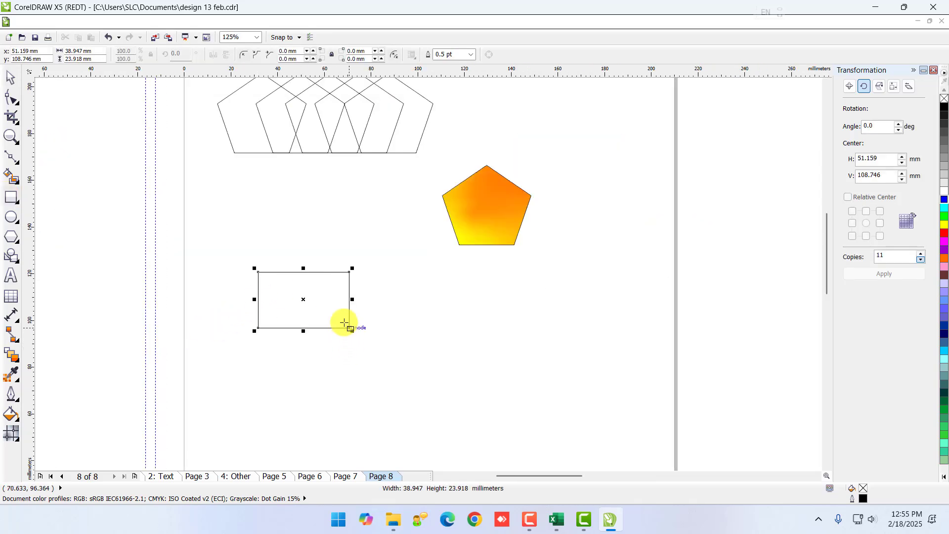
click(11, 218)
drag(259, 367, 338, 437)
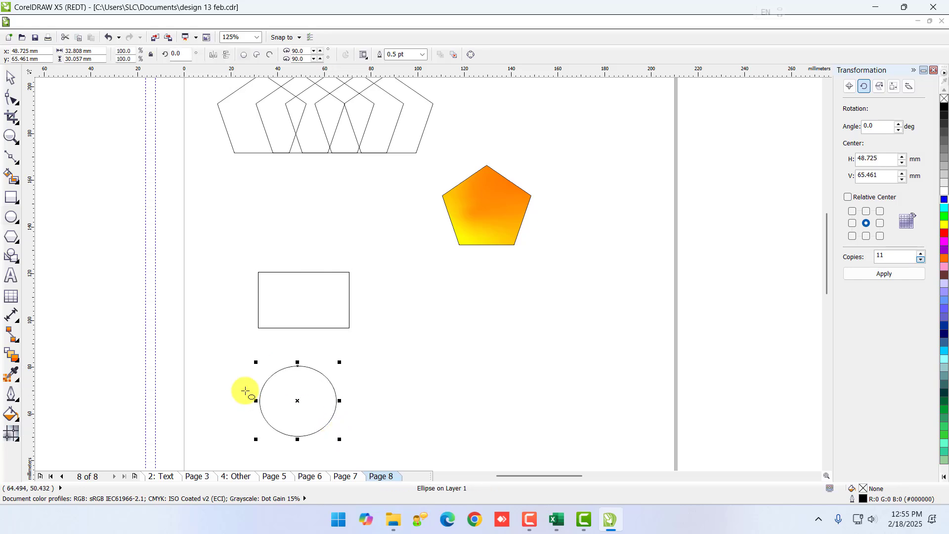
Step: Link the rectangle's right side to the ellipse's right side with a Right-Angle Round Connector
click(11, 334)
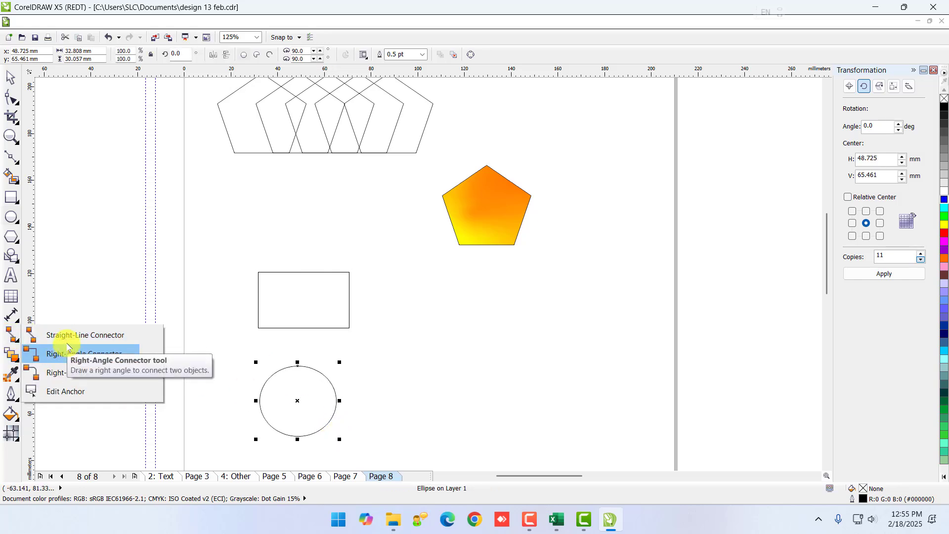
click(51, 376)
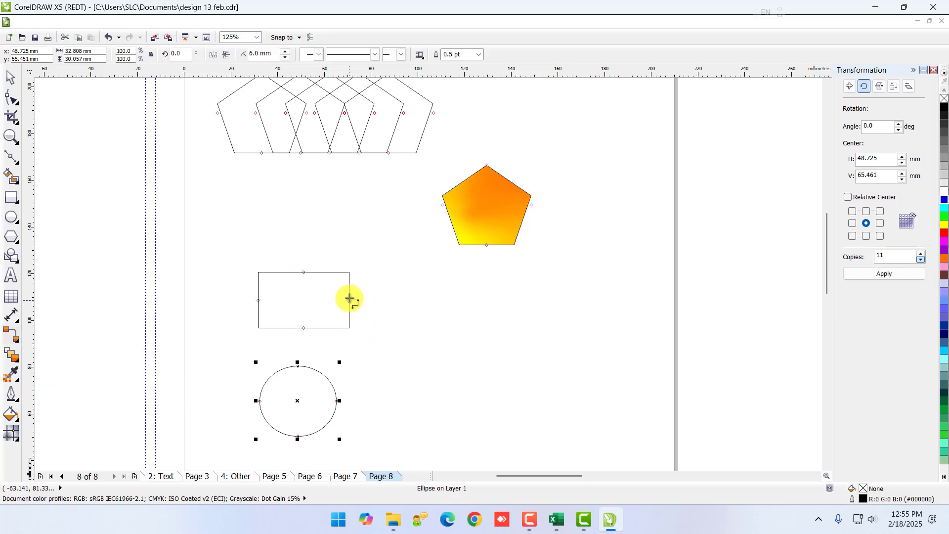
drag(350, 299, 338, 402)
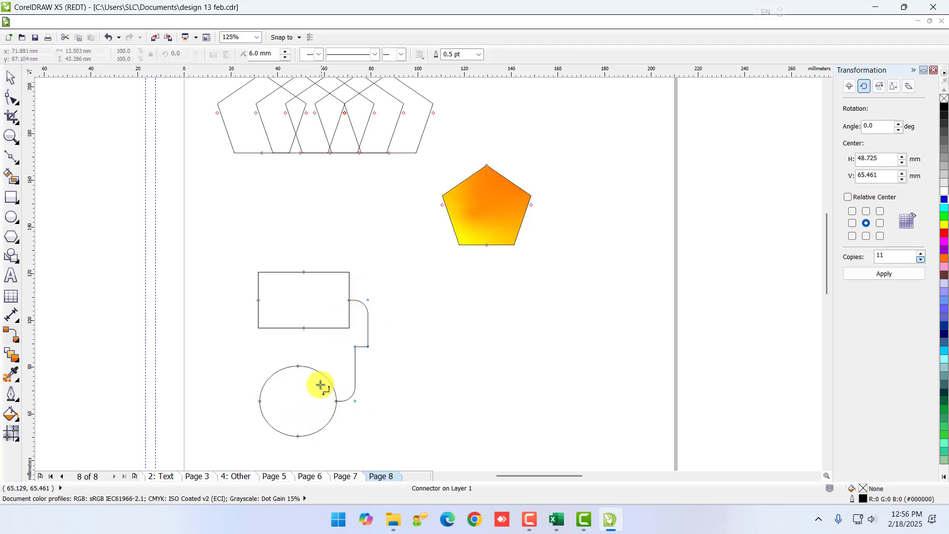
Step: Move the connected rectangle up and to the left, and the ellipse slightly up and to the right
click(10, 77)
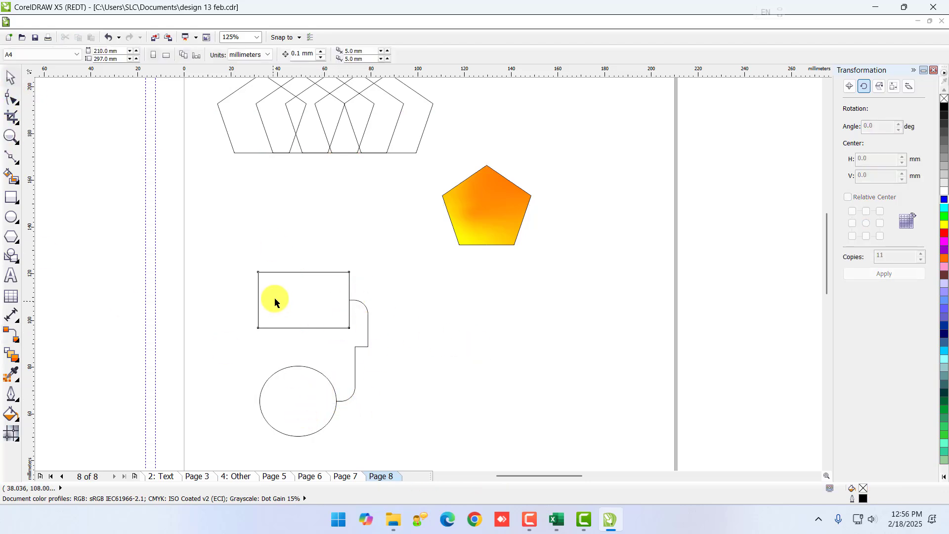
drag(275, 297, 276, 270)
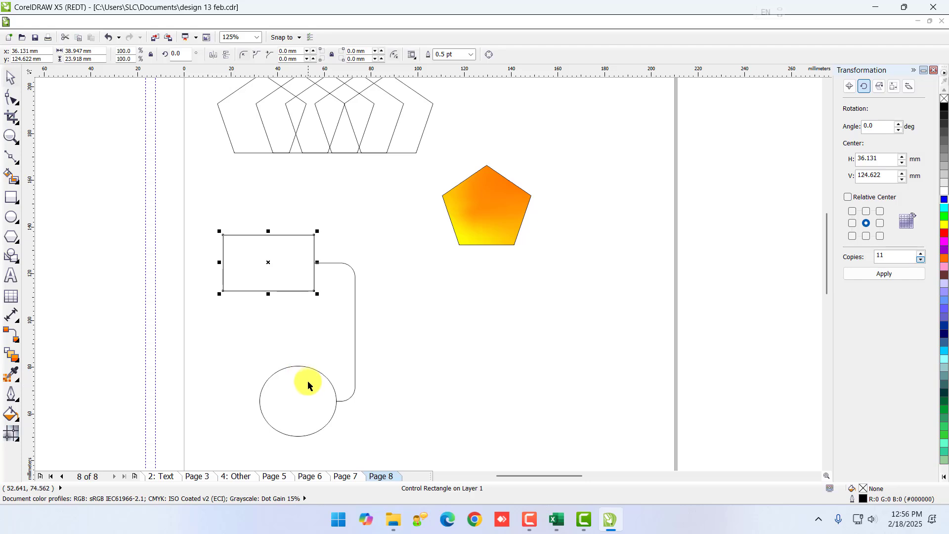
mouse_move(316, 386)
mouse_down()
mouse_move(617, 421)
mouse_move(292, 426)
mouse_move(287, 405)
mouse_move(343, 421)
mouse_move(330, 382)
mouse_up()
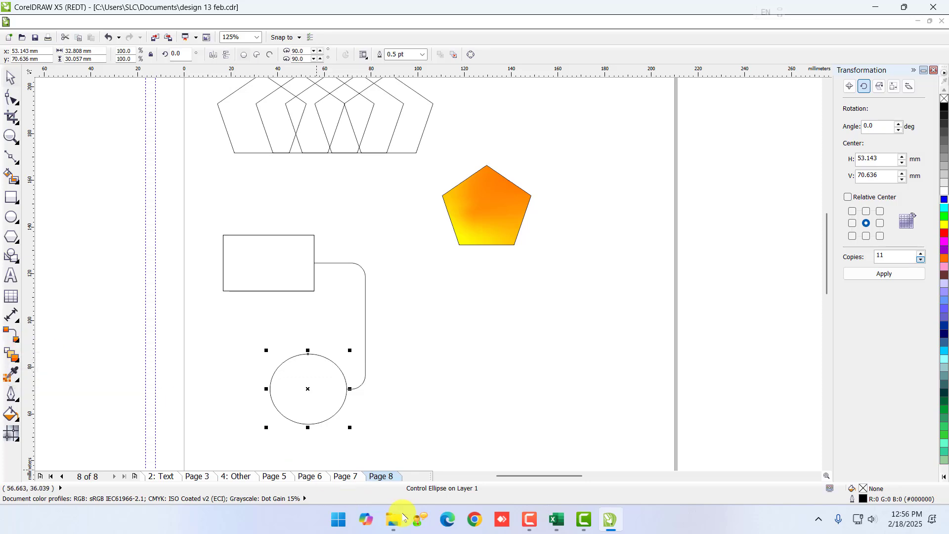
Step: Switch to the Excel workbook Book2, look at the Hierarchy and Cycle SmartArt graphics without inserting one, and return to CorelDRAW
mouse_move(566, 524)
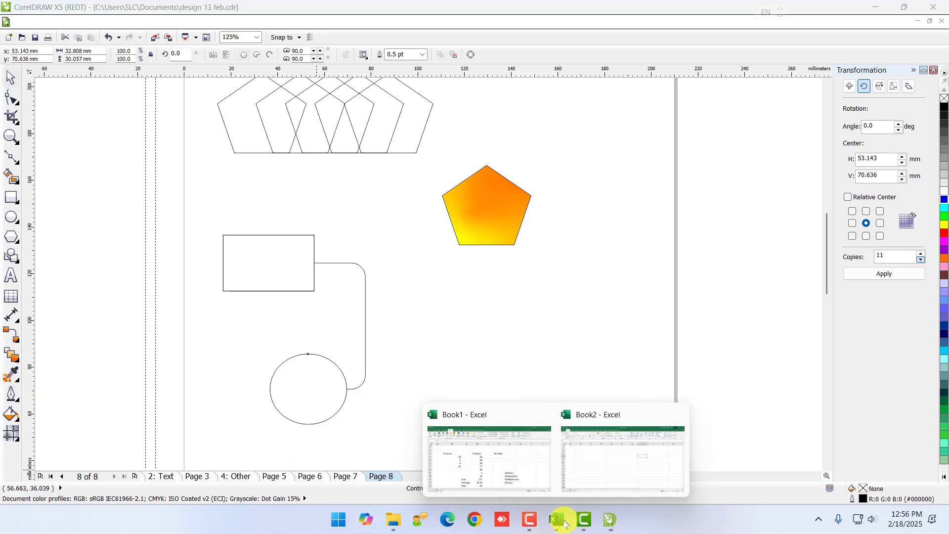
click(608, 464)
click(87, 31)
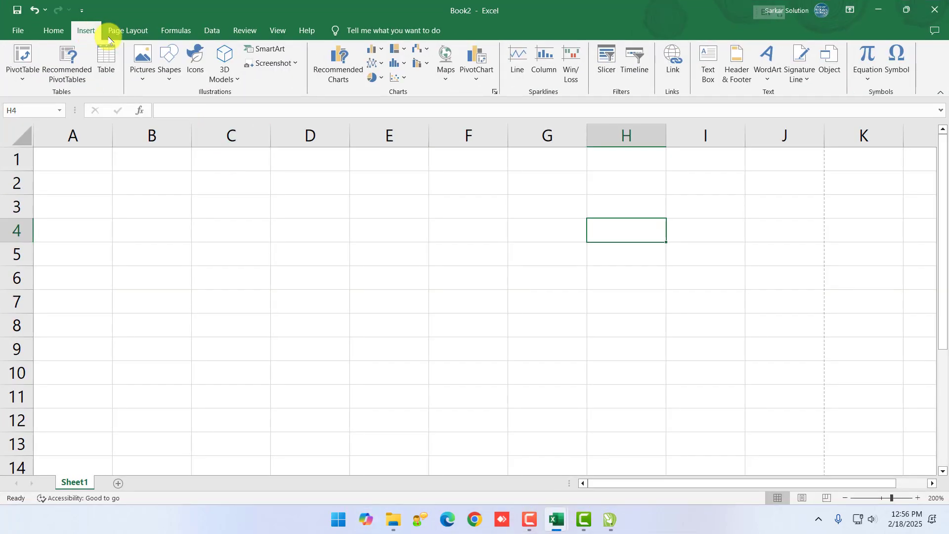
click(266, 49)
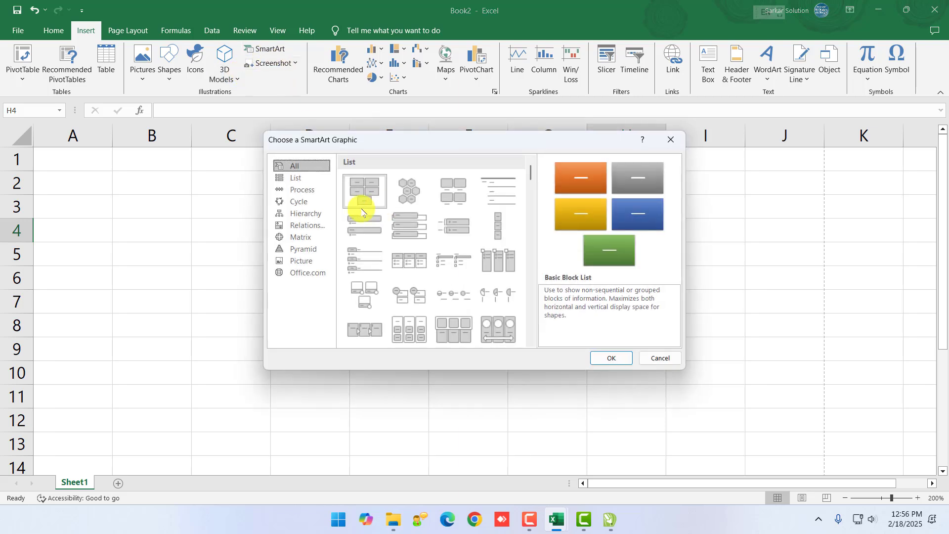
click(303, 211)
click(301, 203)
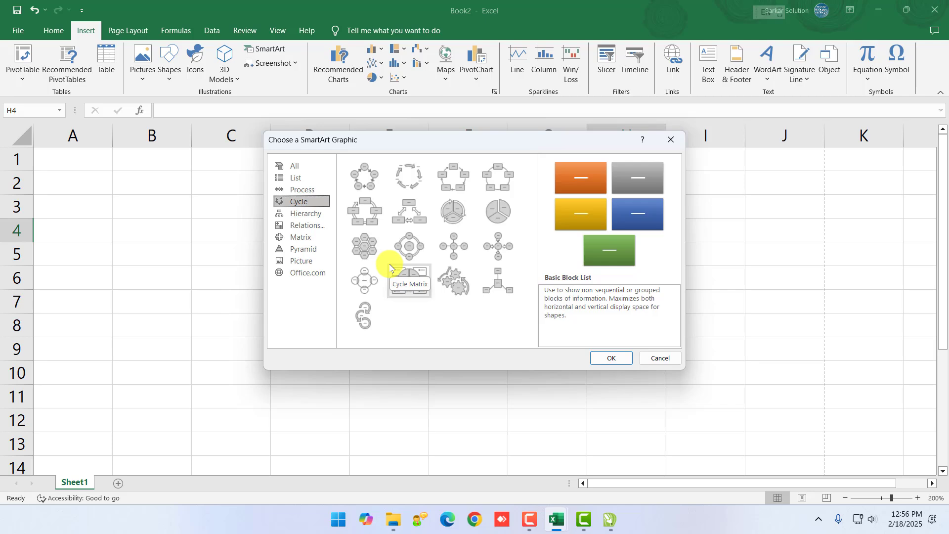
click(660, 357)
click(663, 356)
click(608, 518)
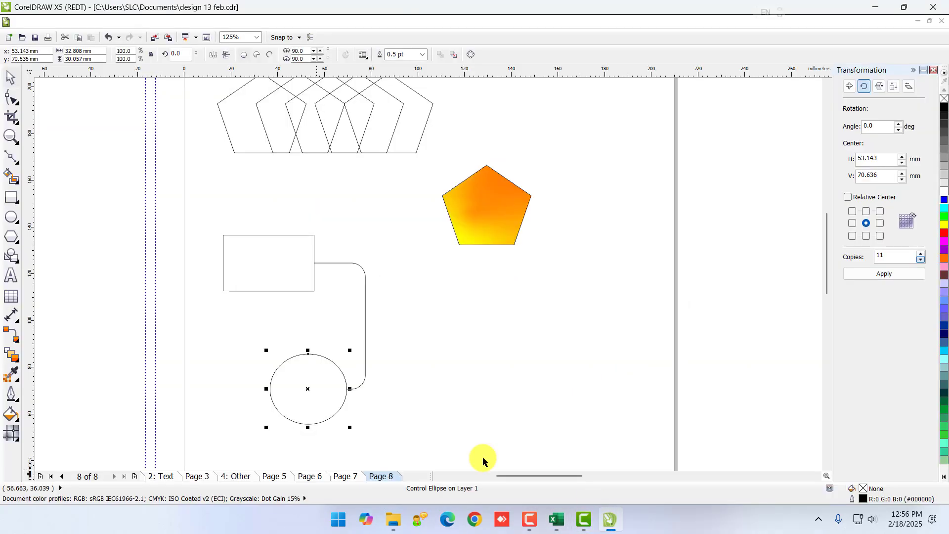
Step: Draw a rectangle about 77 × 58 mm in the empty area below the mesh-filled pentagon
click(13, 324)
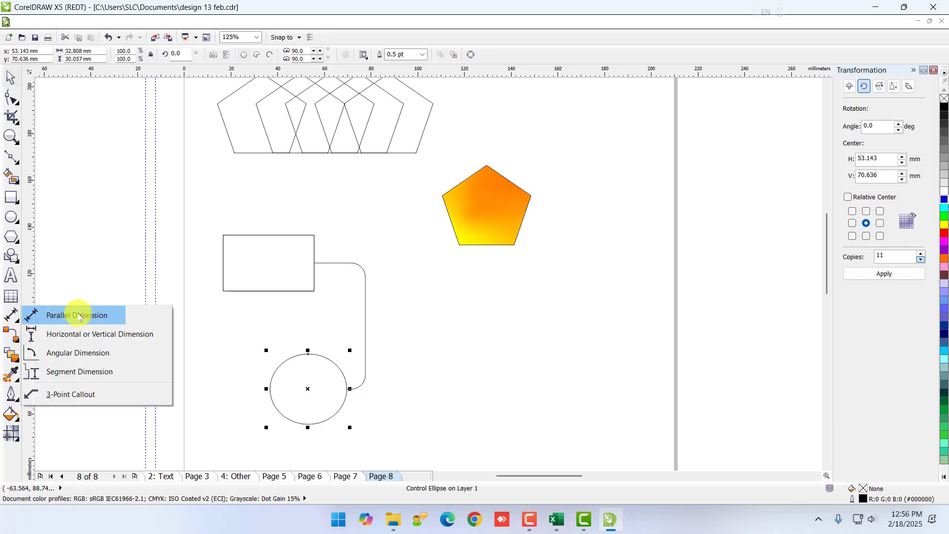
click(11, 237)
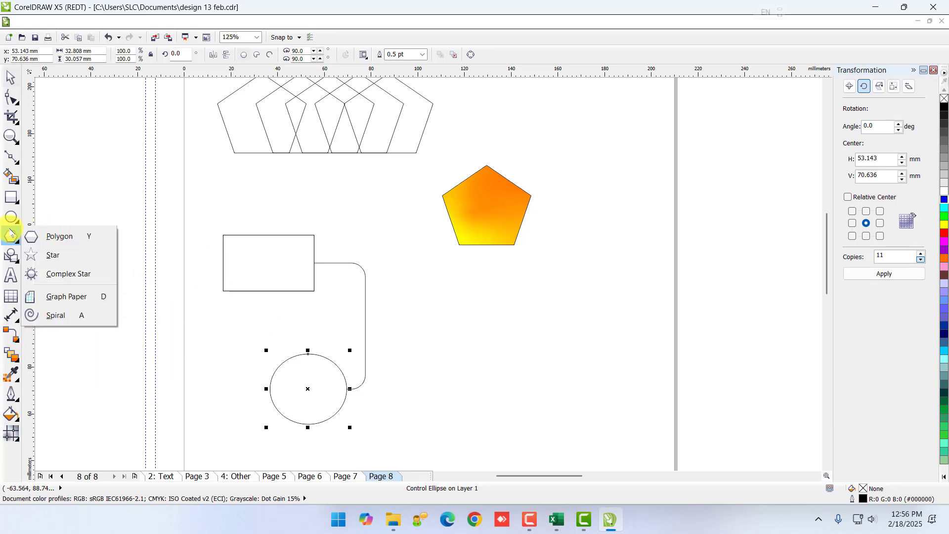
click(12, 198)
scroll(504, 322, right, 4)
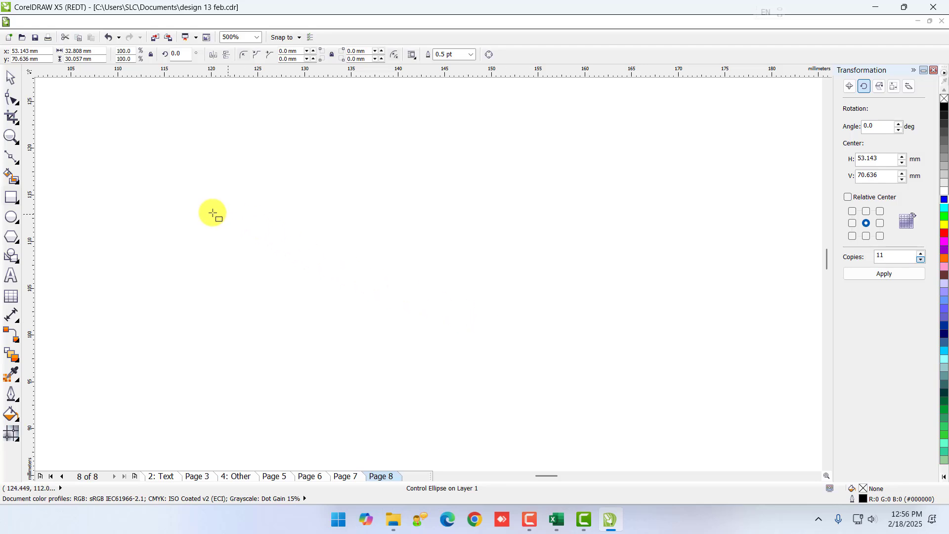
mouse_move(243, 278)
mouse_down()
mouse_move(346, 344)
mouse_move(439, 369)
mouse_move(424, 414)
mouse_up()
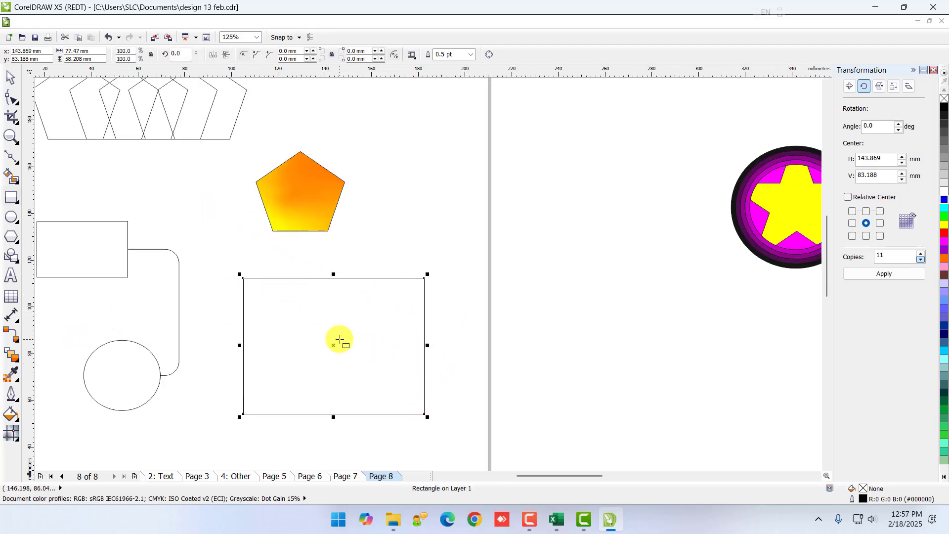
Step: Dimension the large rectangle's top edge with a Parallel Dimension placed just above it
scroll(339, 339, up, 1)
click(14, 317)
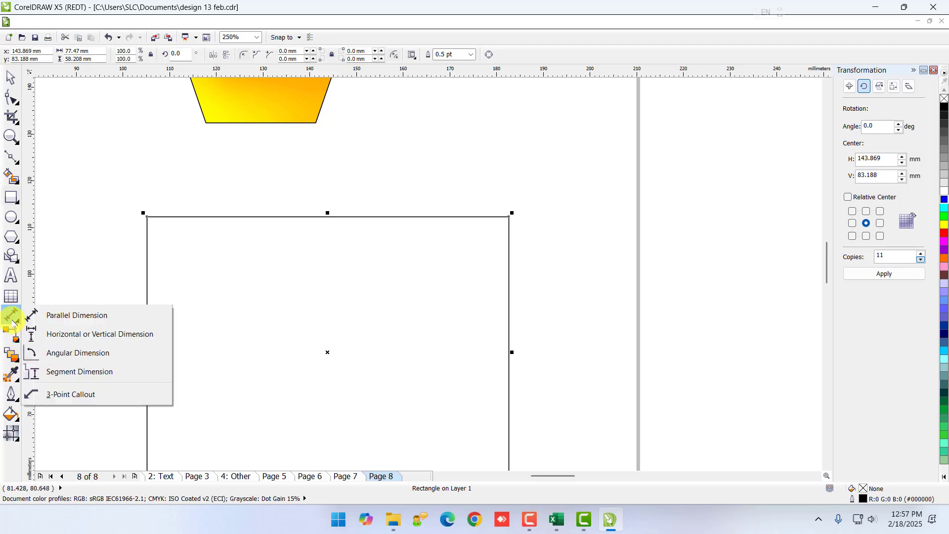
click(62, 321)
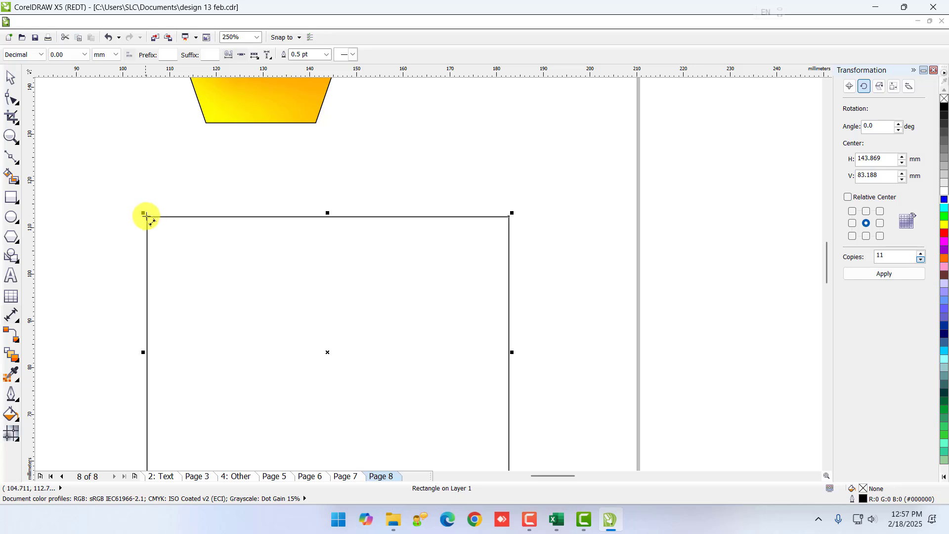
drag(146, 216, 508, 217)
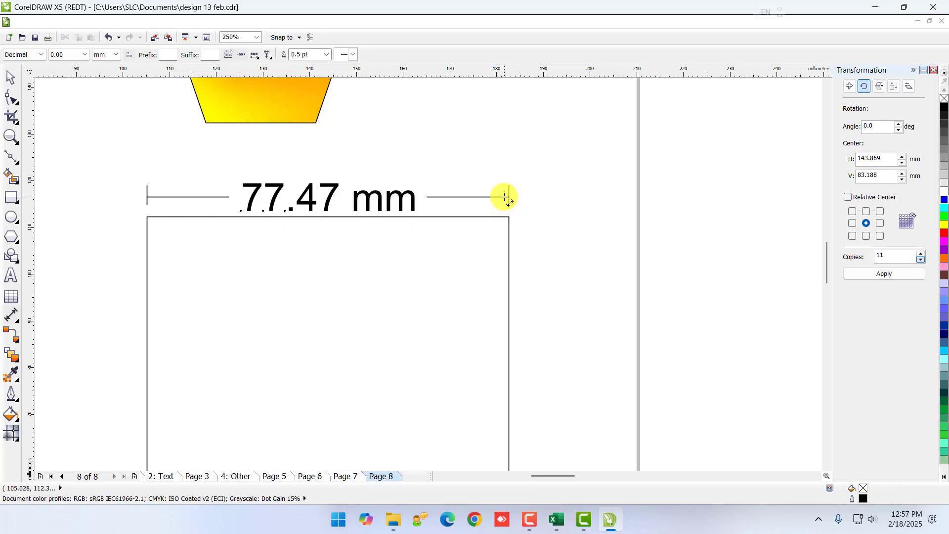
click(502, 196)
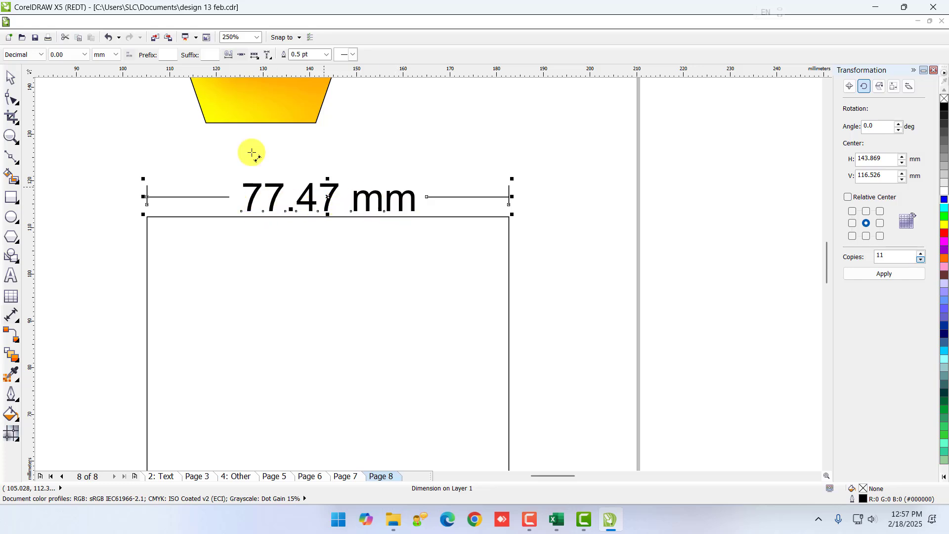
Step: Try inches as the unit of the top dimension and switch it to ft
click(115, 56)
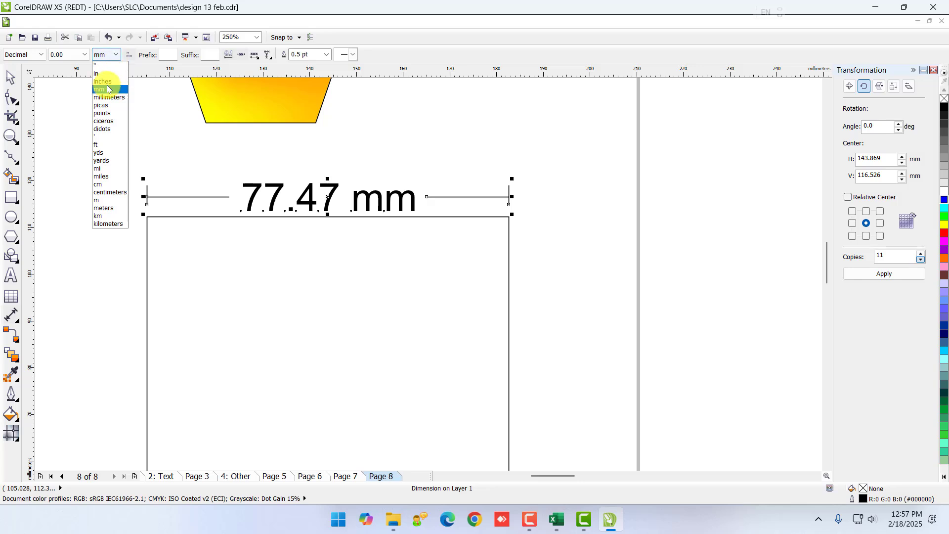
click(112, 54)
click(112, 55)
click(104, 82)
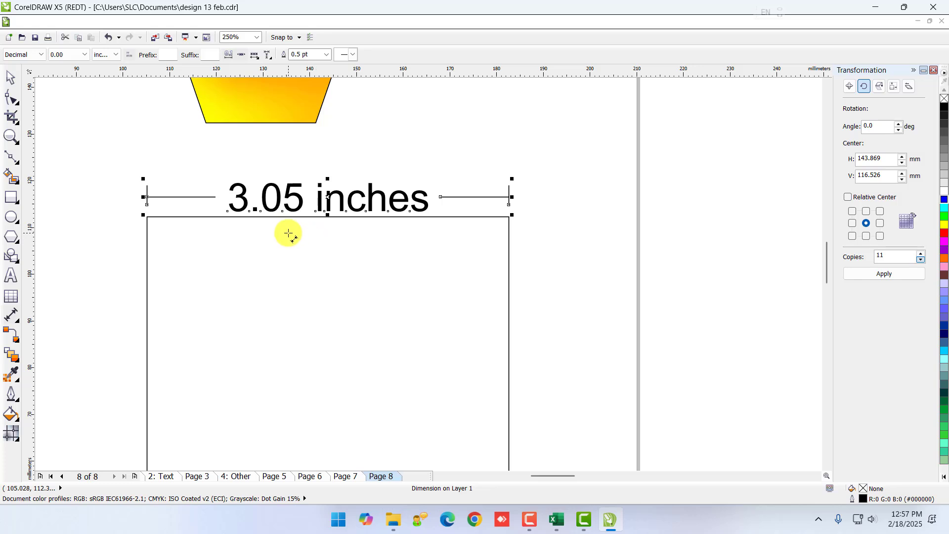
click(111, 54)
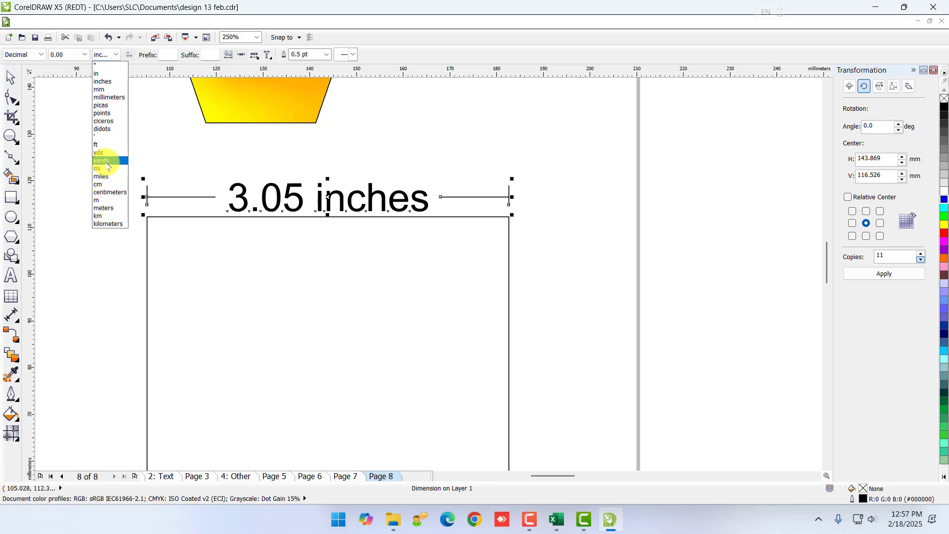
click(99, 144)
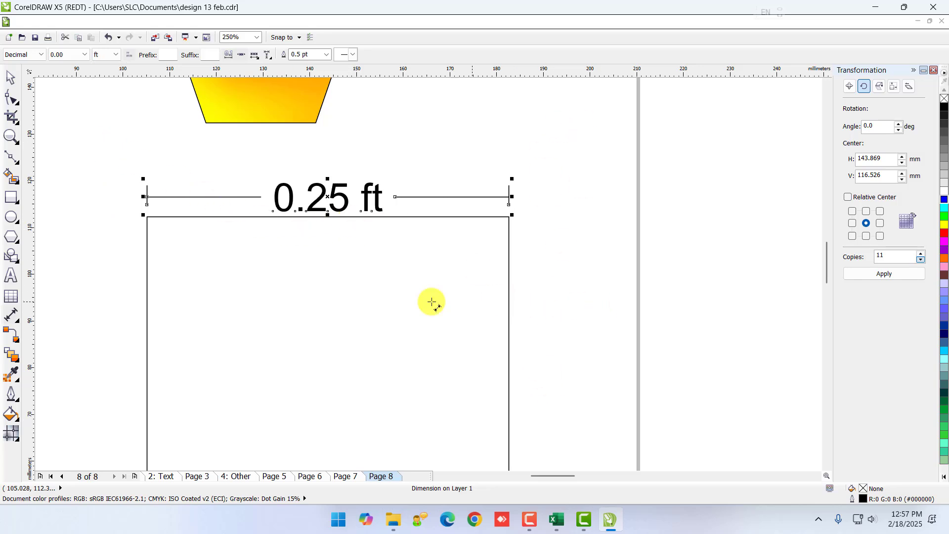
Step: Dimension the large rectangle's right edge with a Parallel Dimension placed just outside it
scroll(547, 309, down, 1)
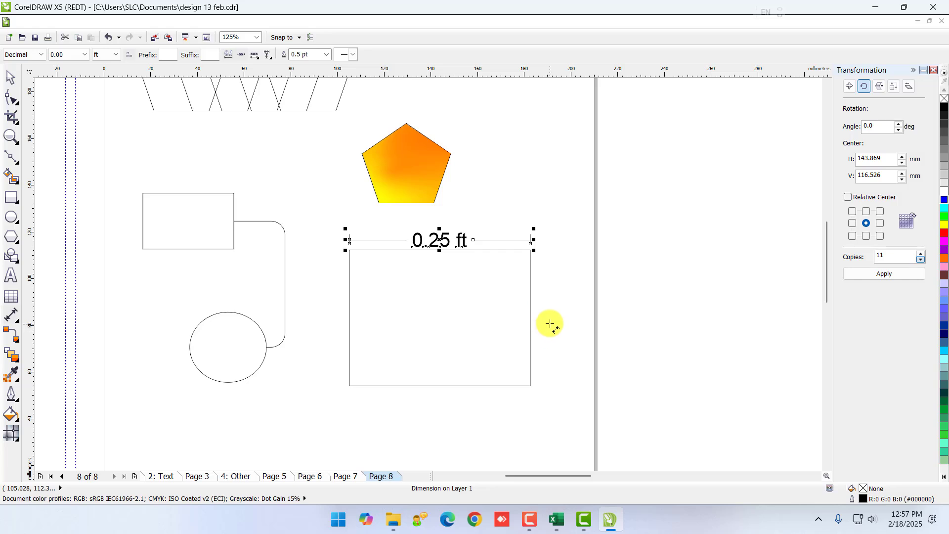
scroll(548, 322, up, 1)
drag(513, 178, 514, 177)
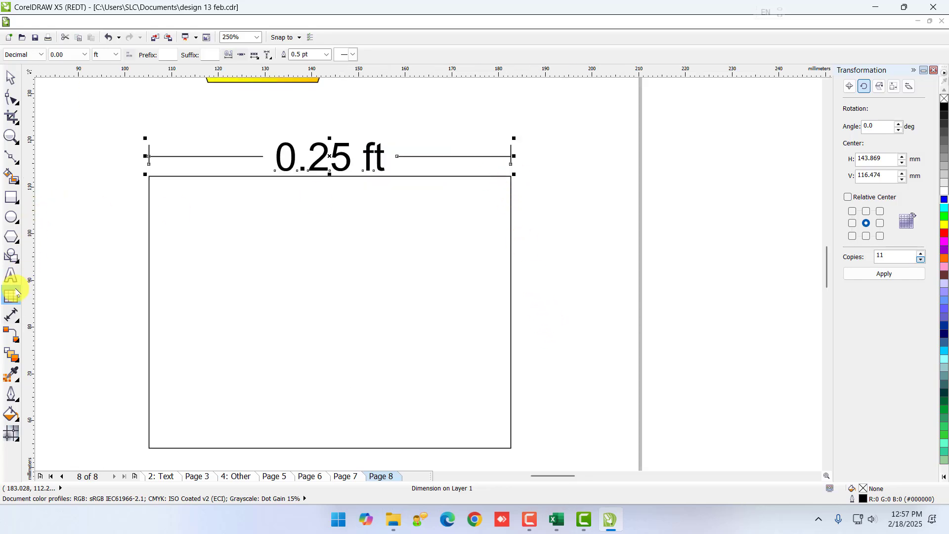
click(18, 317)
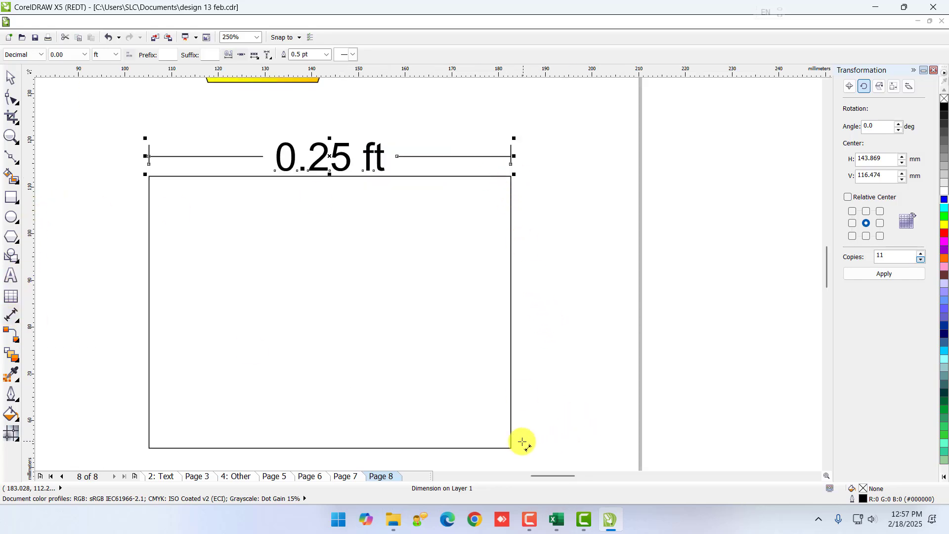
drag(510, 448, 523, 447)
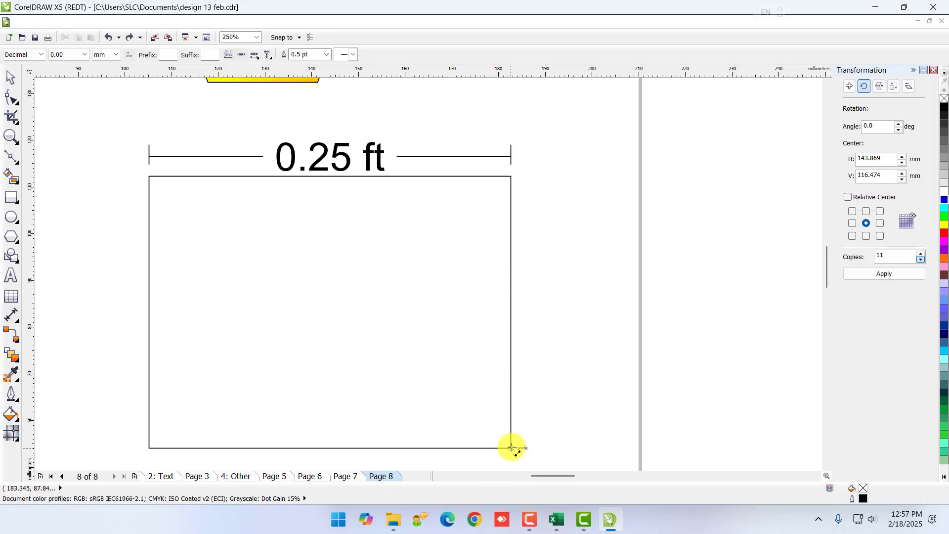
drag(511, 447, 514, 176)
click(531, 176)
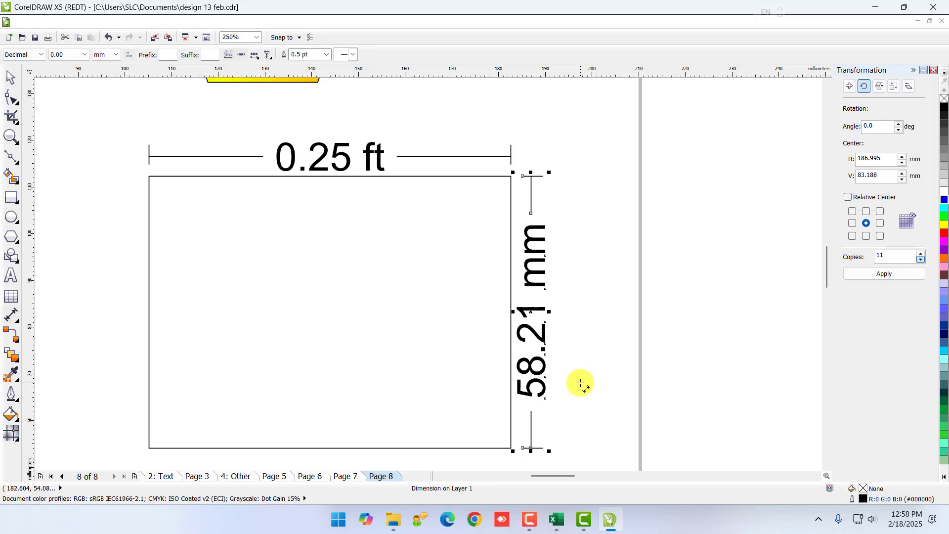
Step: Add an Angular Dimension at the large rectangle's lower-left corner, between its left and bottom edges, with the arc inside the rectangle
scroll(569, 376, down, 1)
scroll(484, 415, up, 1)
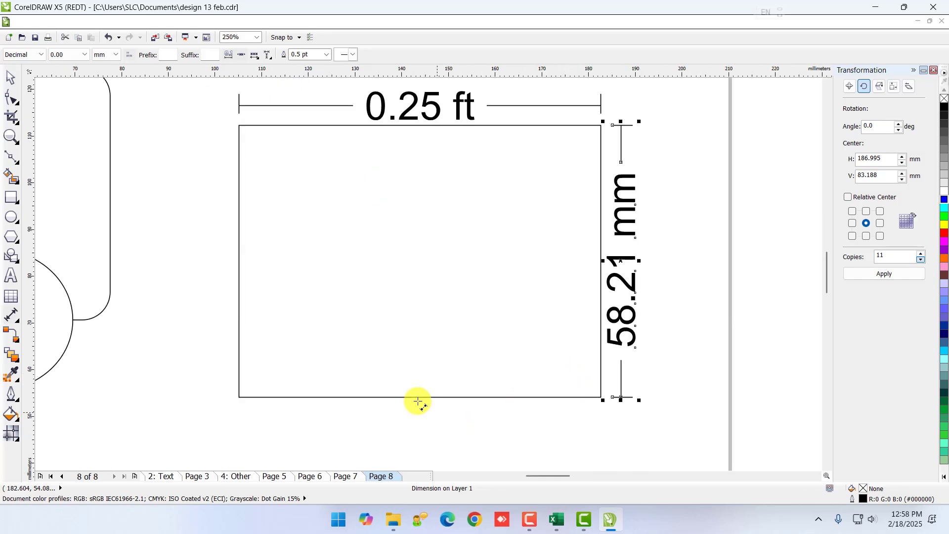
click(20, 319)
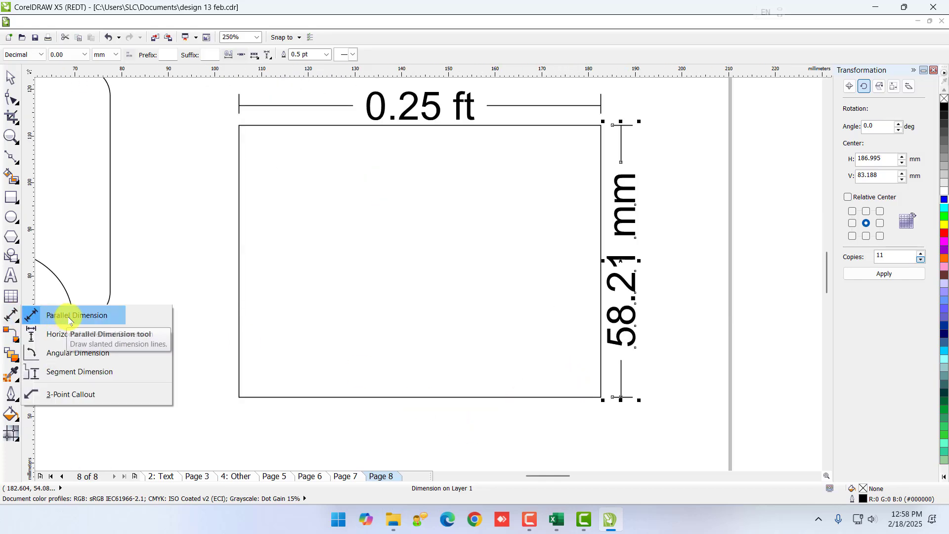
click(63, 354)
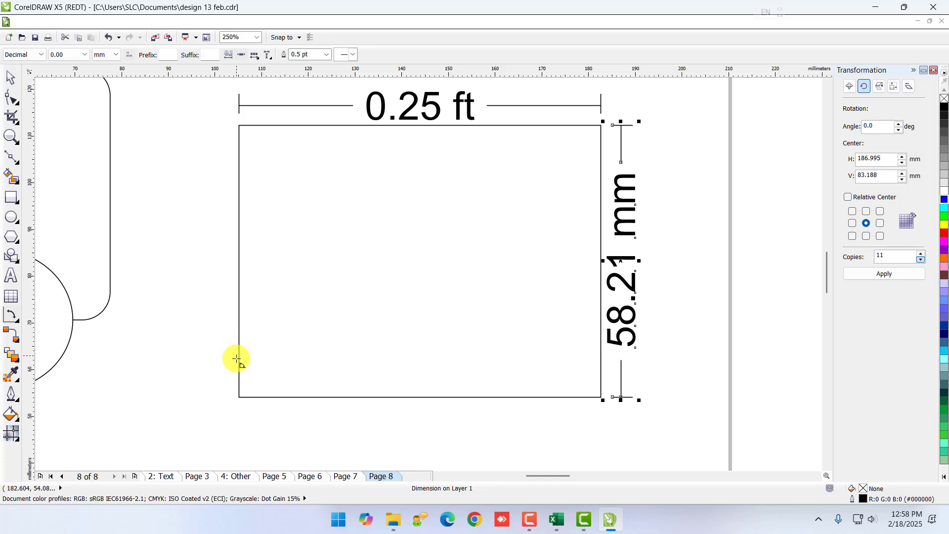
click(238, 397)
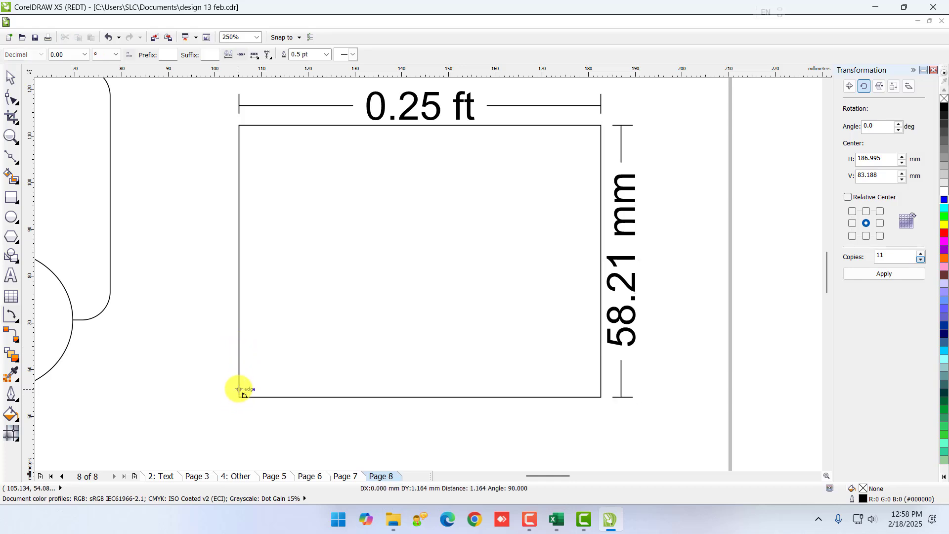
click(239, 351)
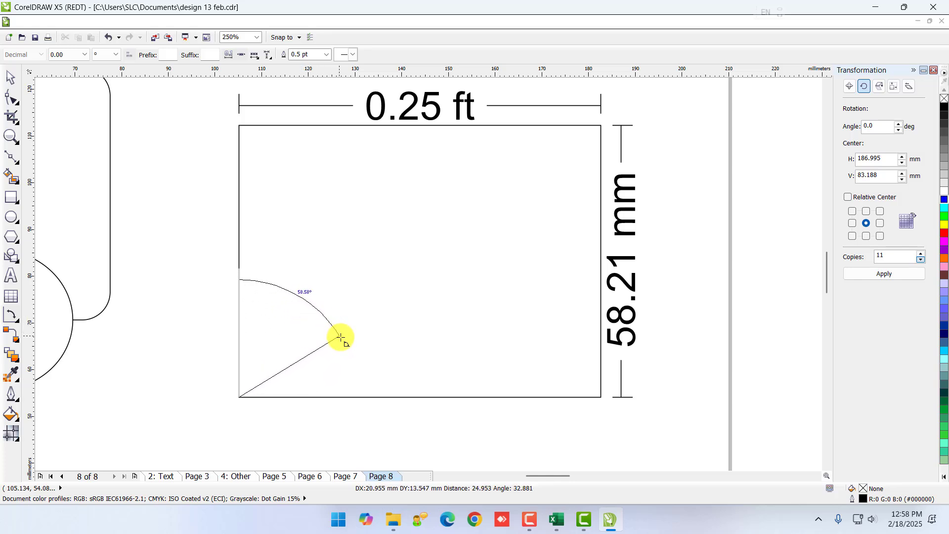
click(361, 396)
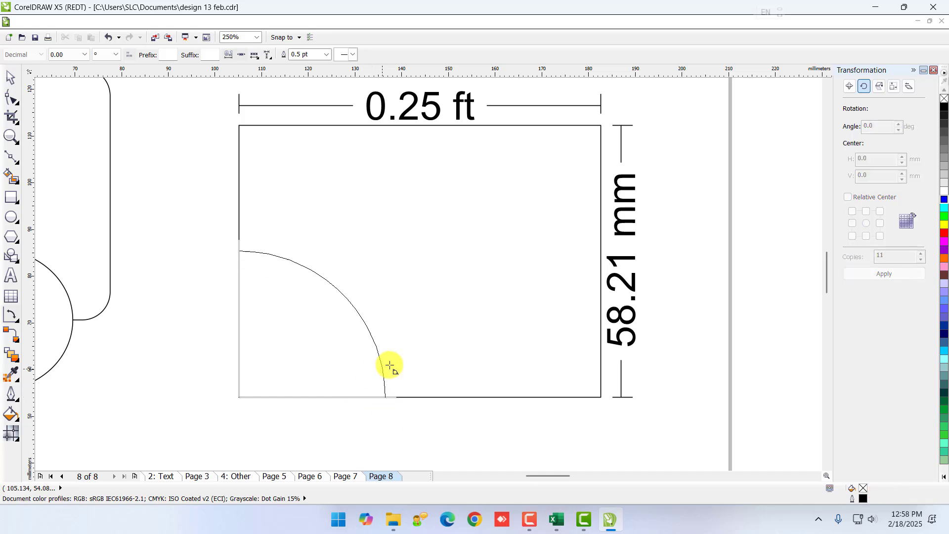
click(332, 375)
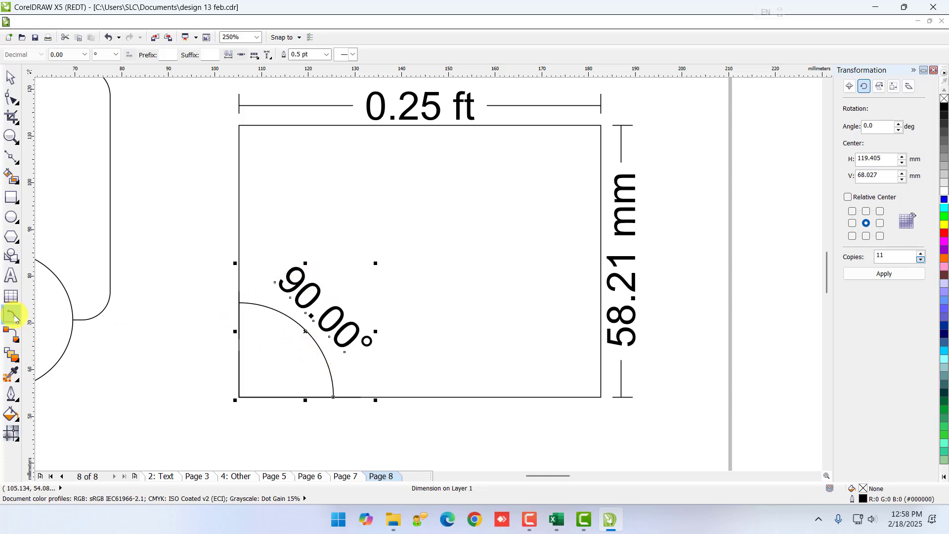
Step: Draw a 10-point complex star about 55 mm wide and 47 mm high below the large dimensioned rectangle
click(15, 319)
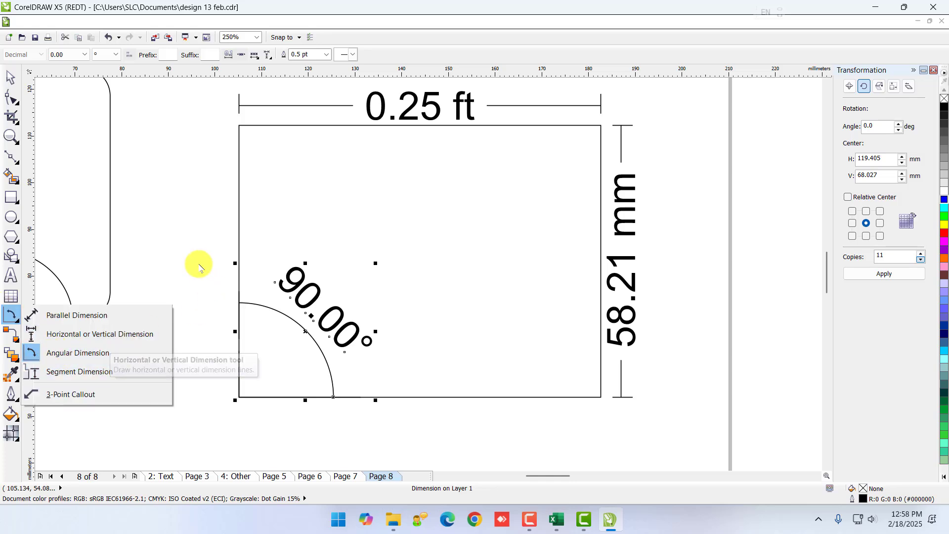
scroll(213, 269, down, 3)
click(9, 215)
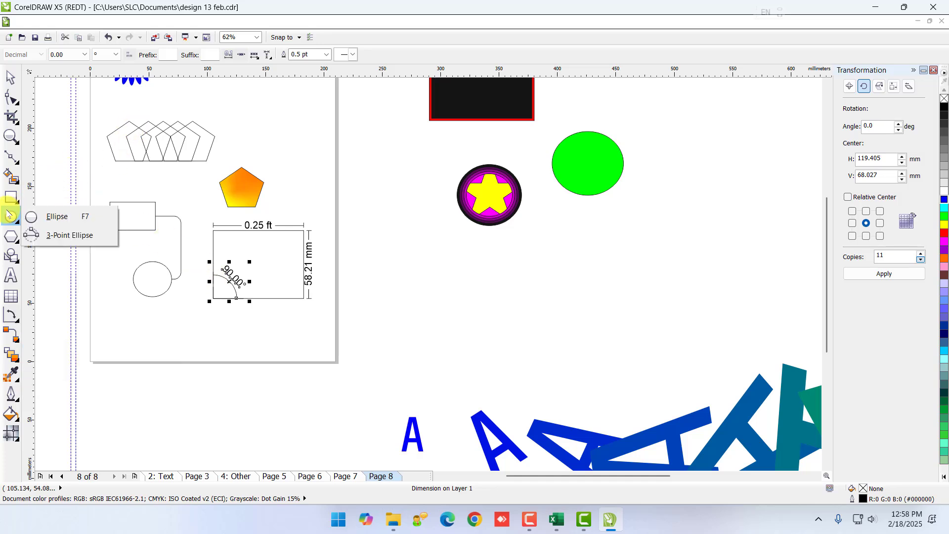
click(11, 237)
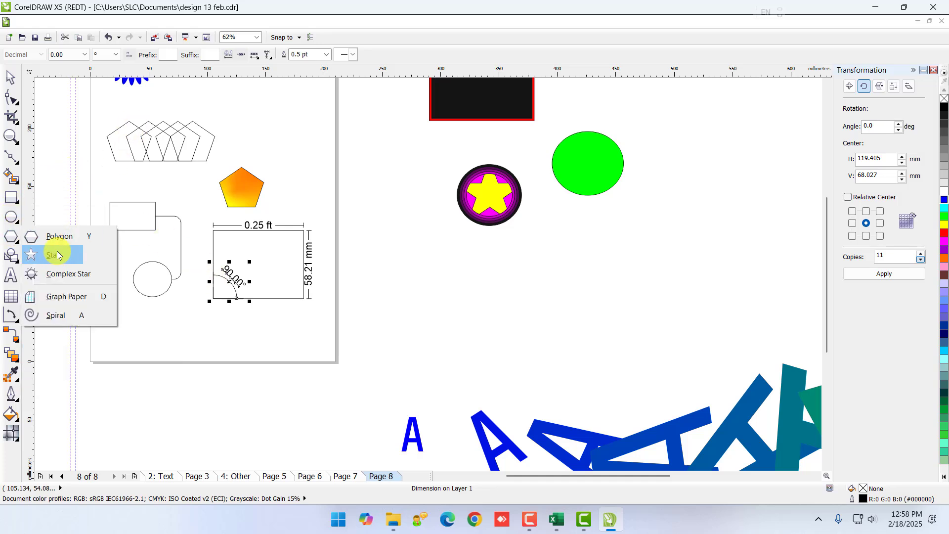
click(58, 278)
scroll(218, 360, up, 3)
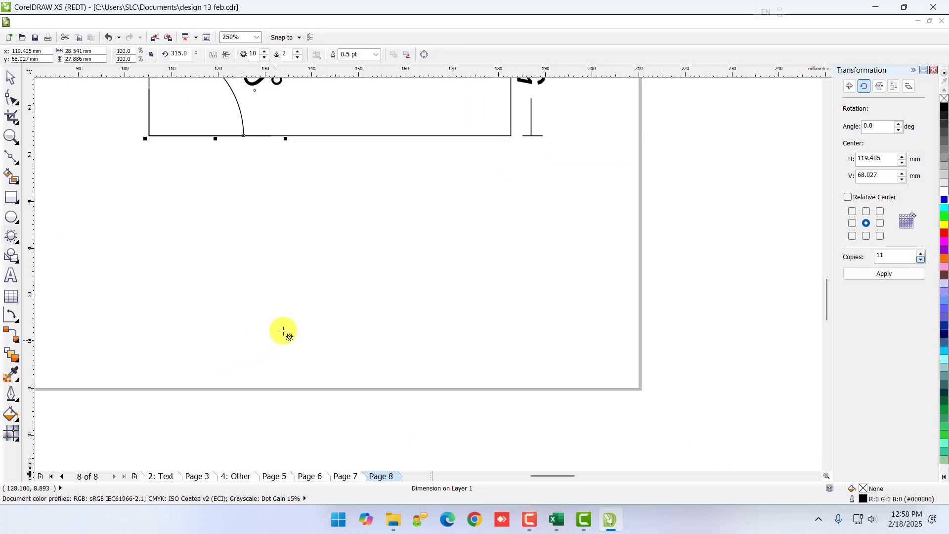
drag(218, 176, 487, 394)
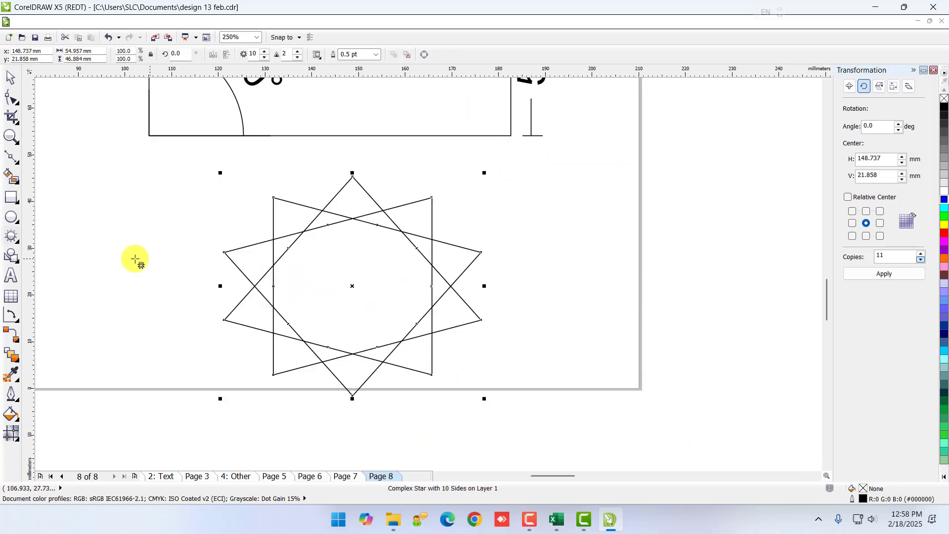
Step: Add a Segment Dimension to the star's slanted line running down from its upper-left point, with the text placed beside that line
click(12, 319)
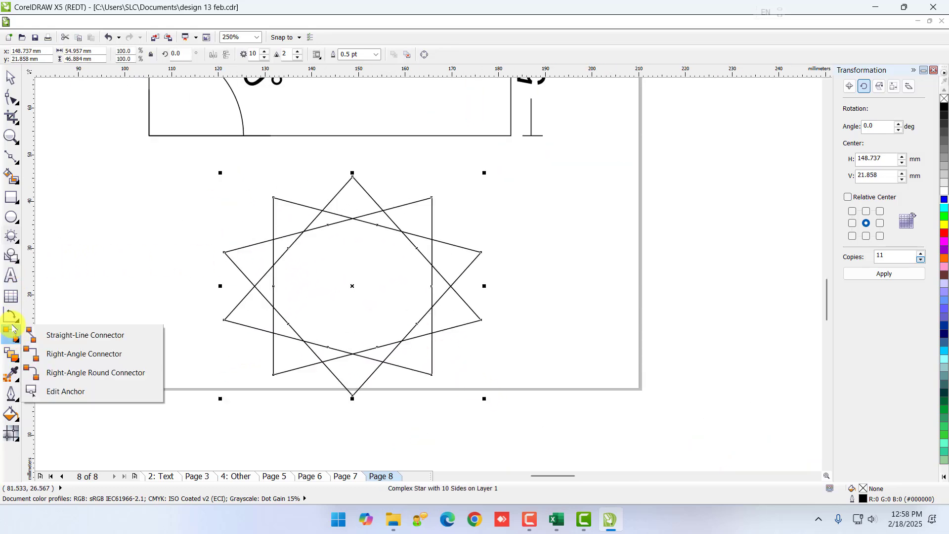
click(74, 371)
scroll(258, 246, up, 3)
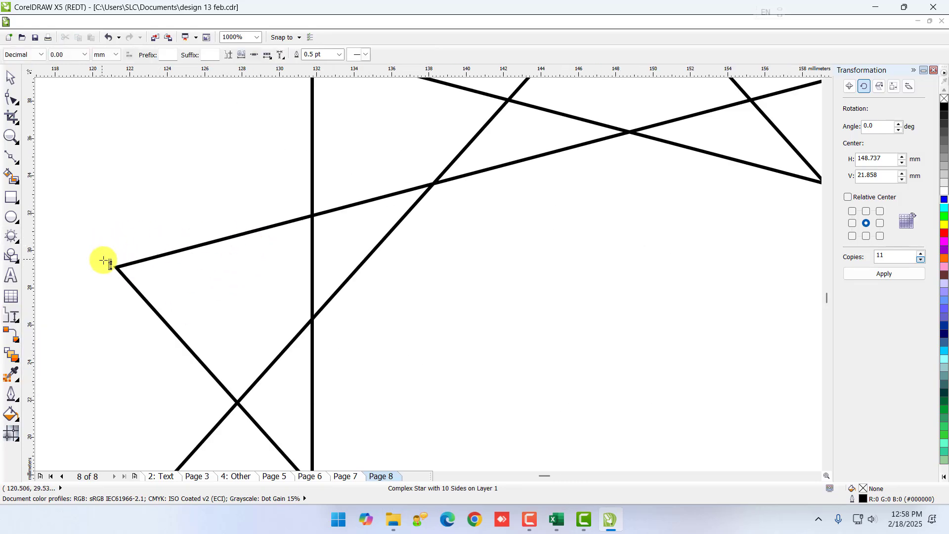
drag(117, 265, 294, 233)
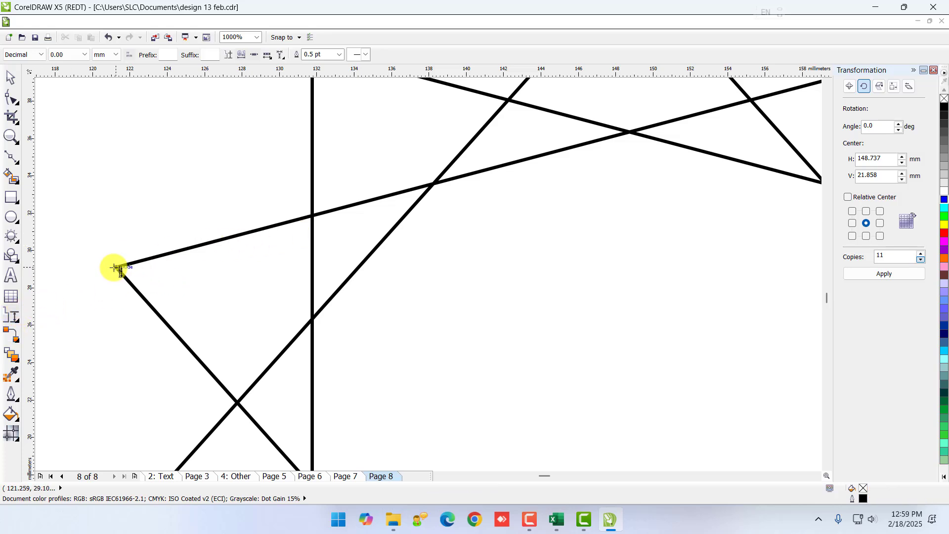
drag(117, 266, 275, 280)
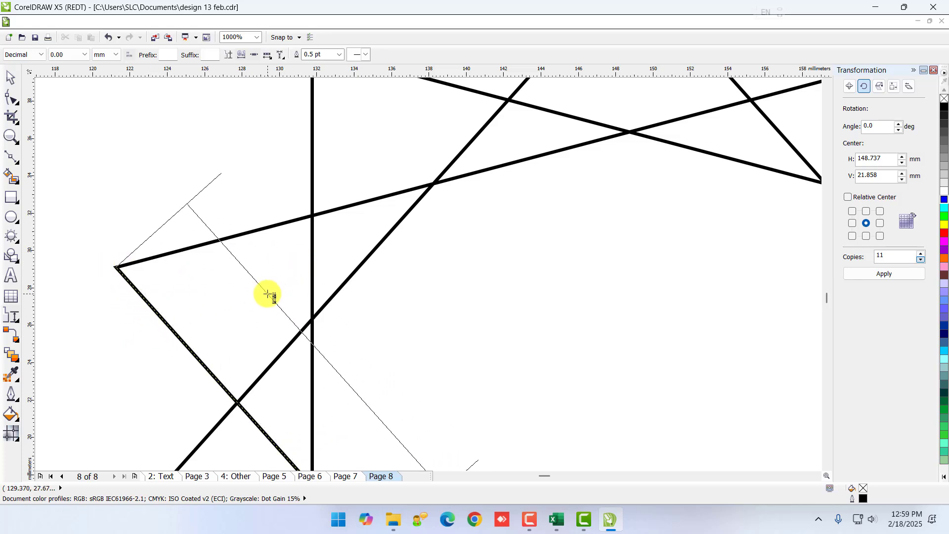
click(267, 295)
scroll(267, 295, down, 1)
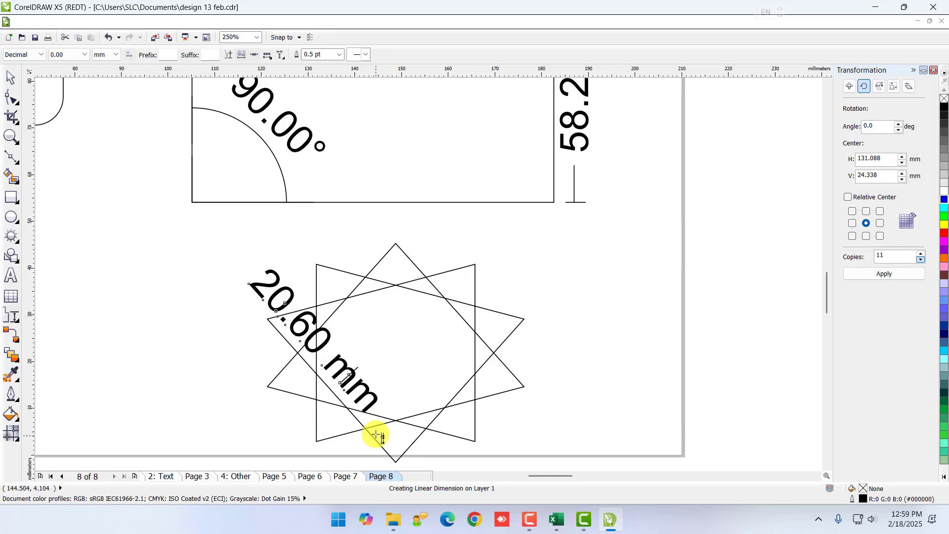
scroll(333, 356, up, 2)
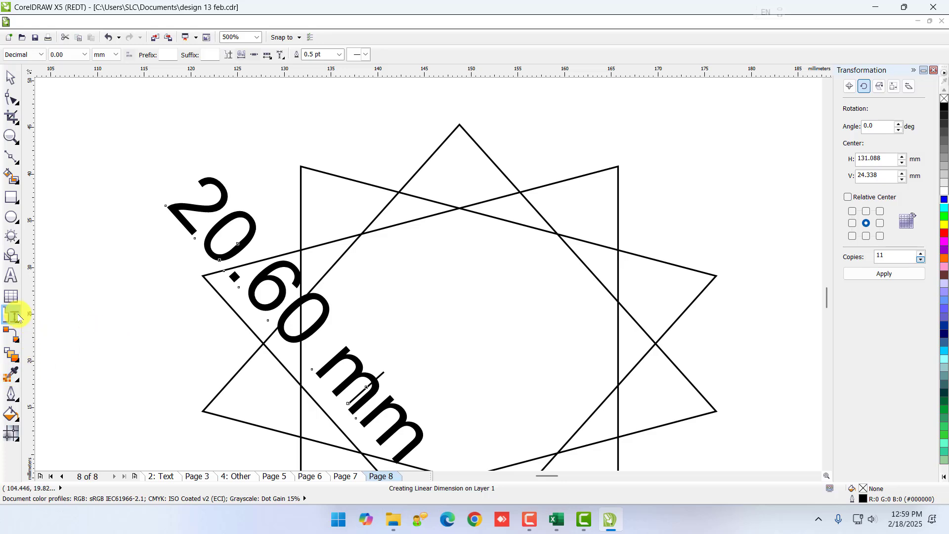
Step: Examine the film strip design on page 7
click(18, 318)
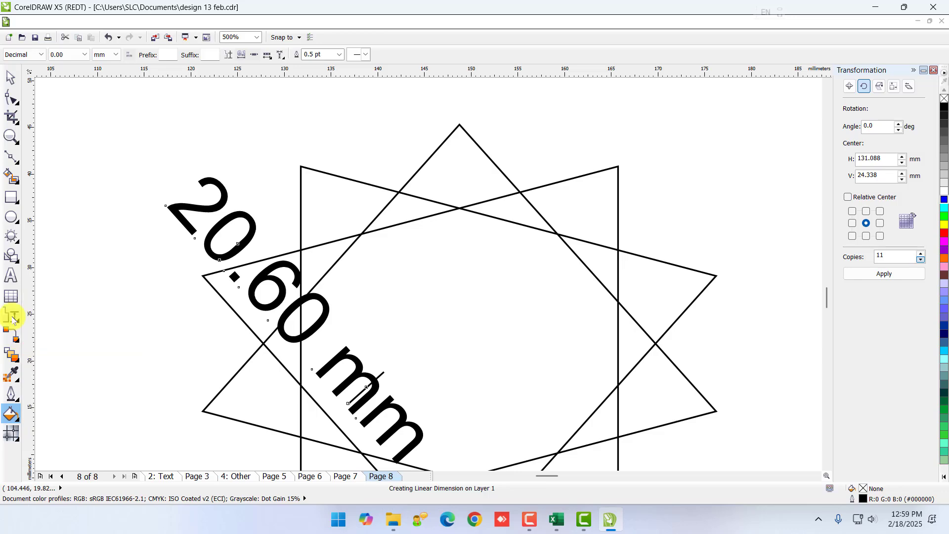
click(14, 265)
click(11, 236)
scroll(328, 297, down, 5)
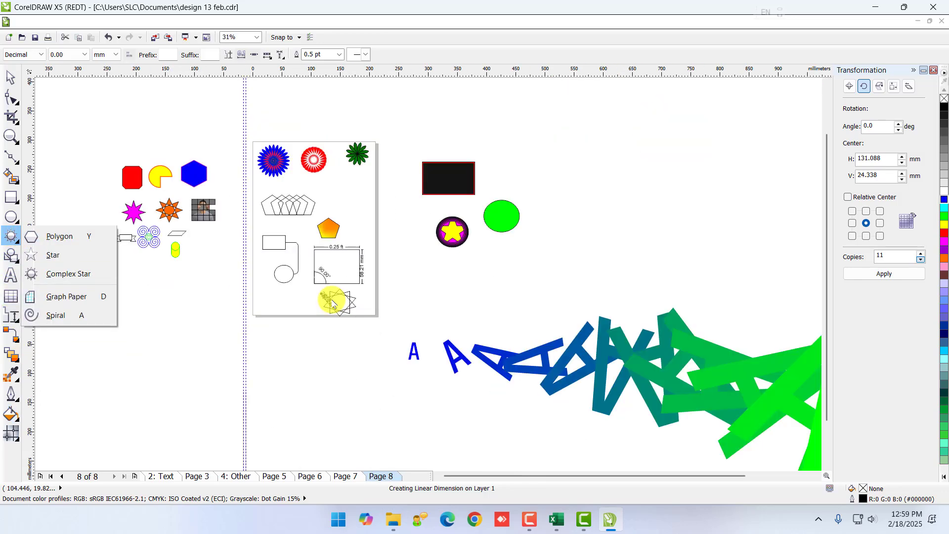
click(345, 476)
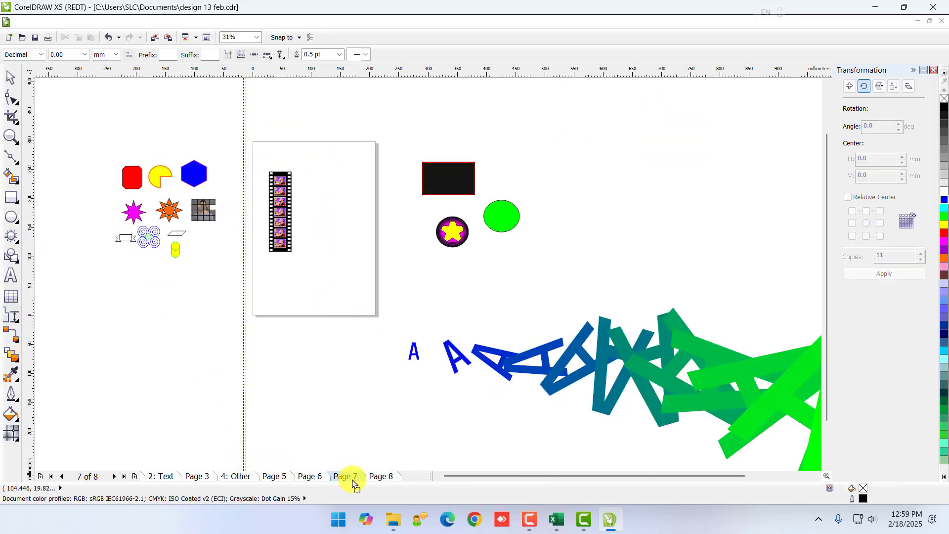
scroll(288, 208, up, 4)
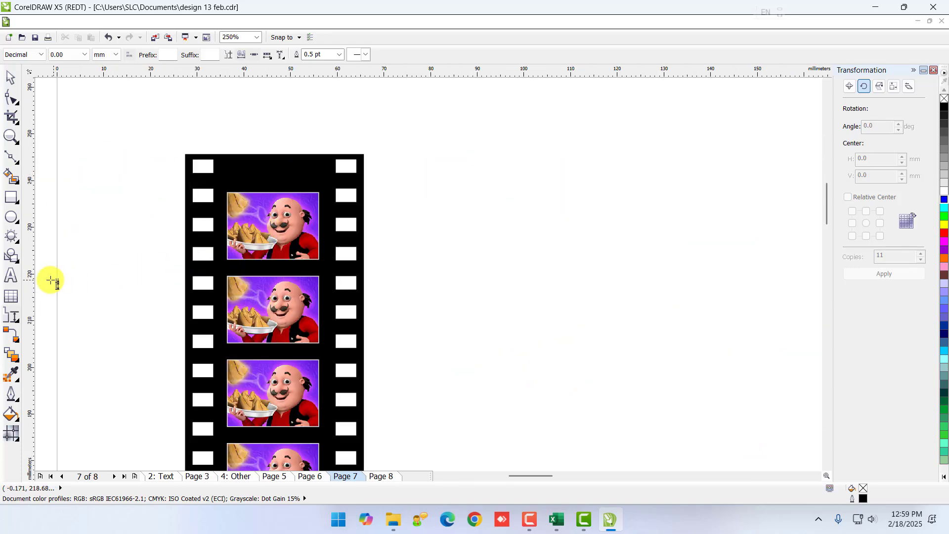
scroll(226, 402, down, 4)
scroll(95, 311, up, 4)
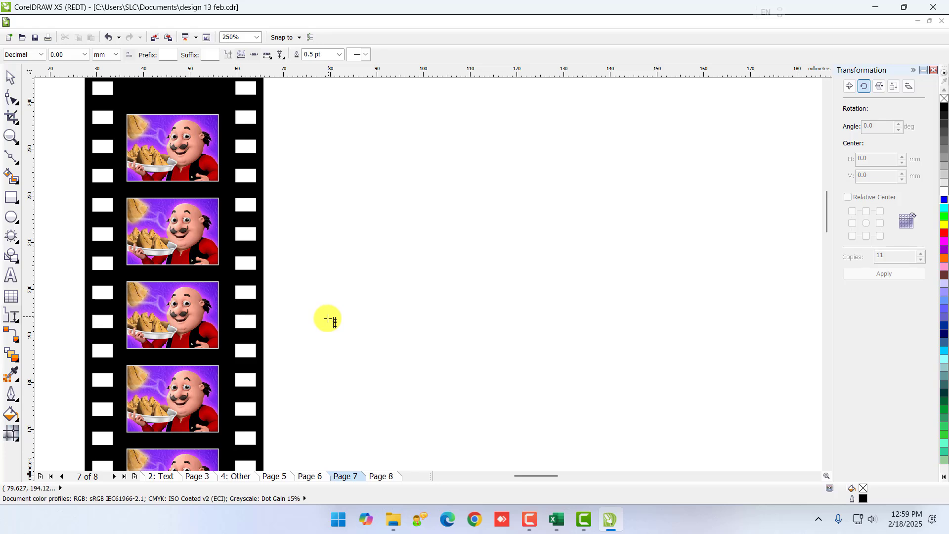
Step: Add a 3-Point Callout reading "Corner" on page 8, pointing at the upper crossing of the two rightmost overlapping pentagons
click(381, 475)
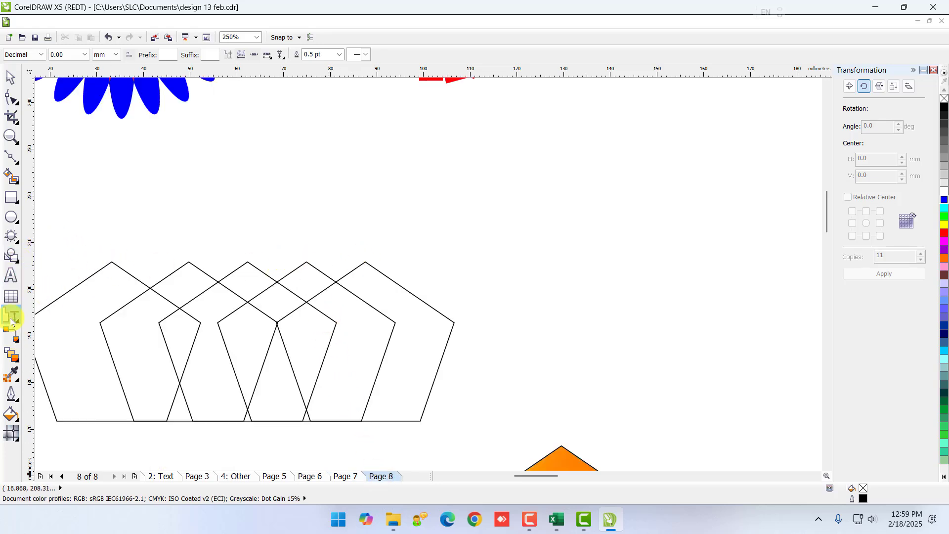
click(12, 320)
click(74, 389)
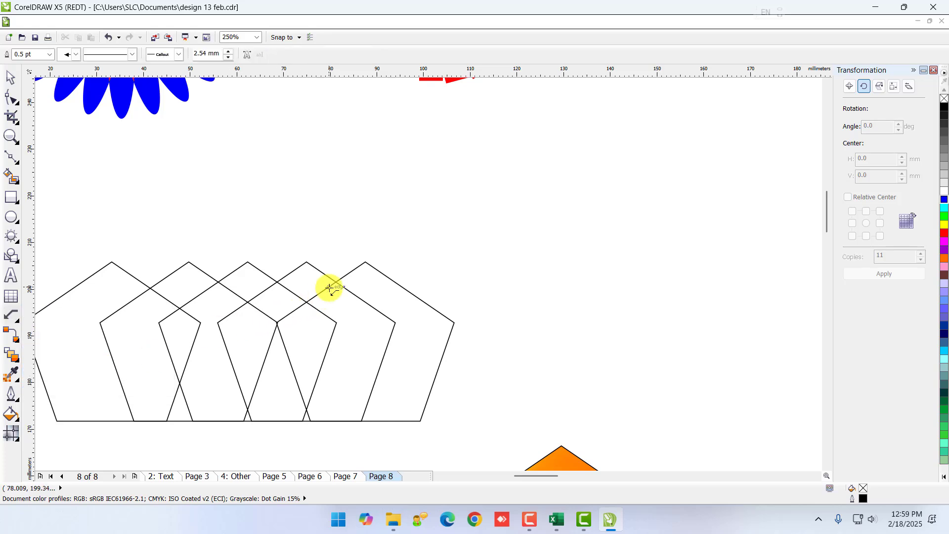
drag(336, 282, 374, 234)
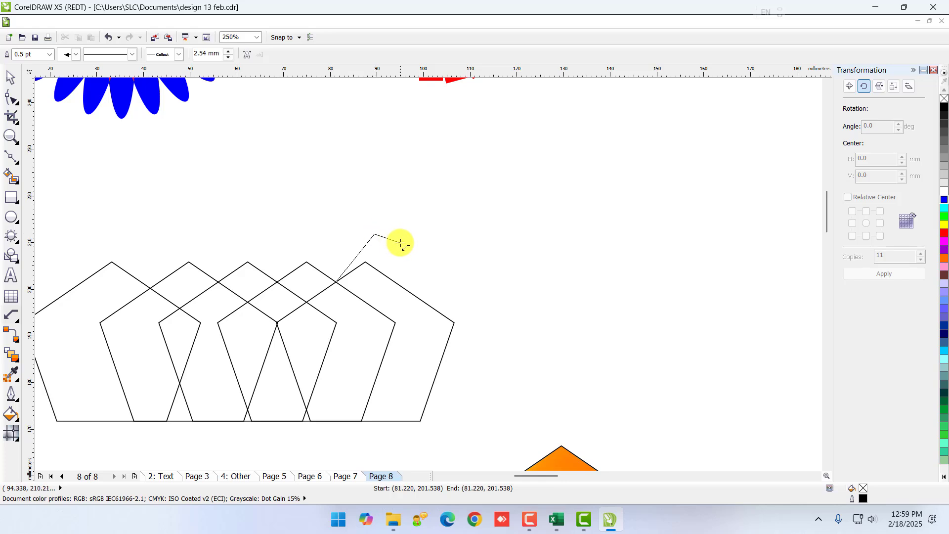
click(401, 243)
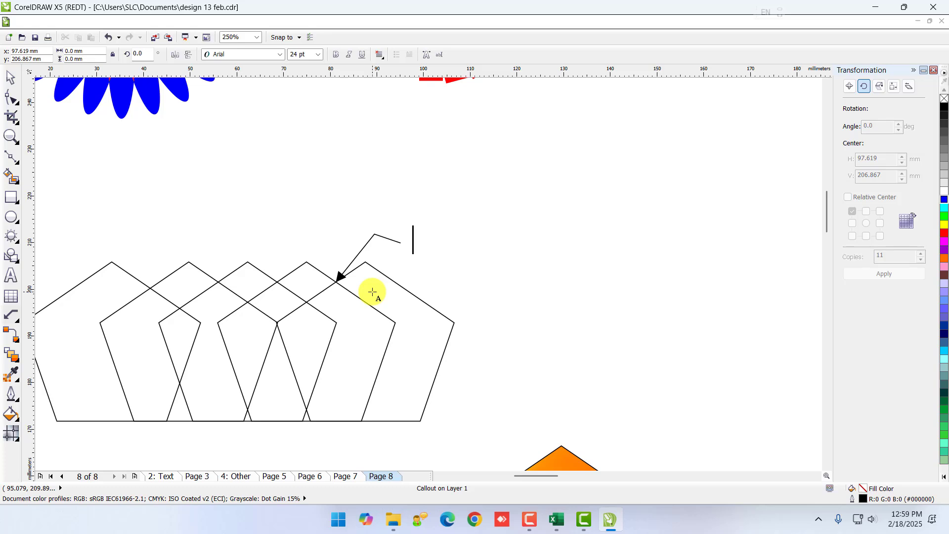
text(Corner)
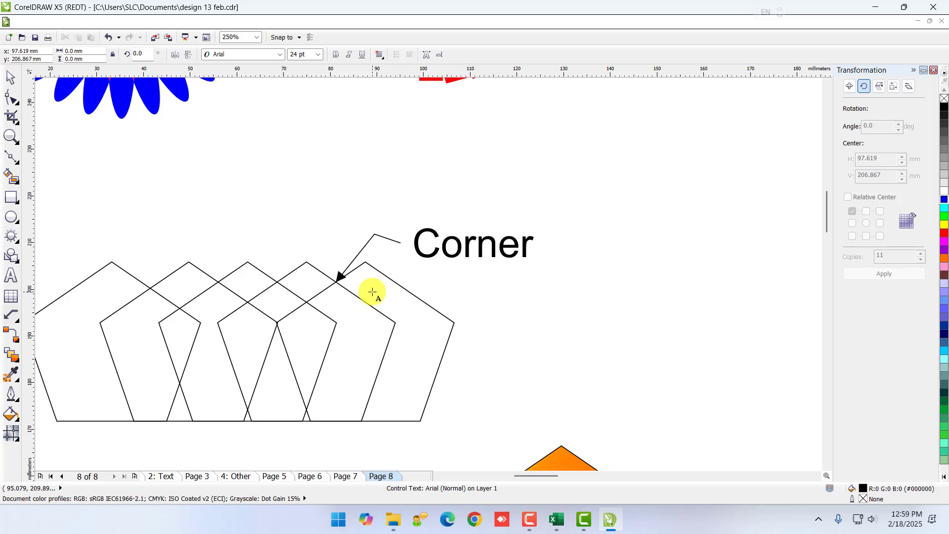
key(Escape)
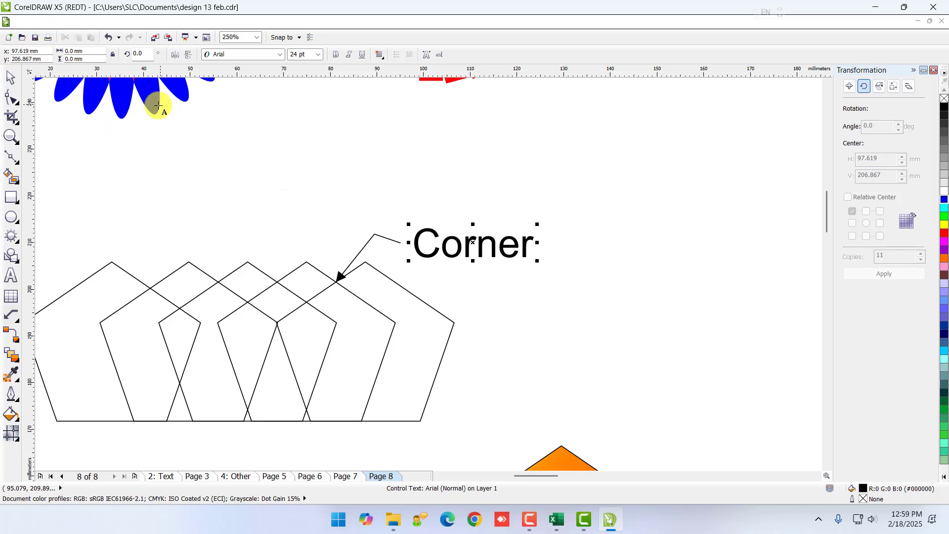
click(14, 316)
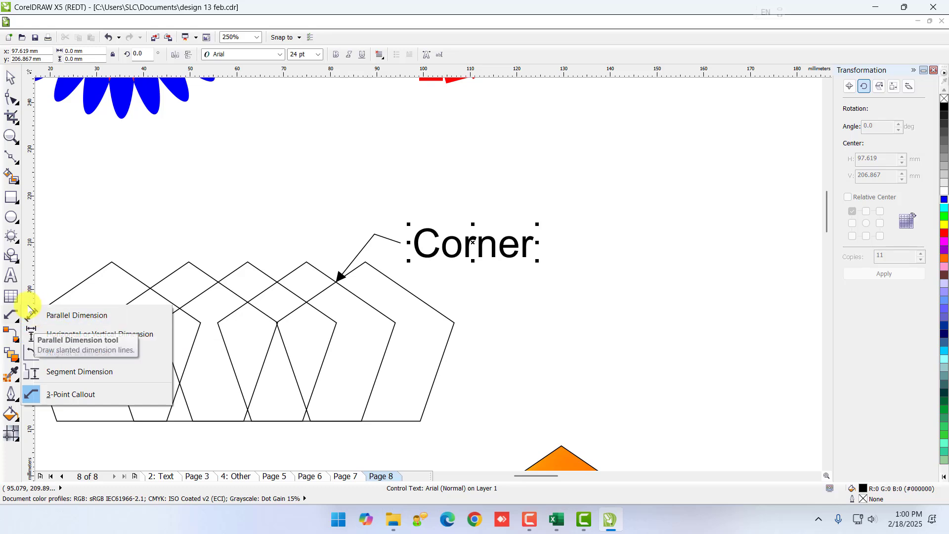
click(11, 333)
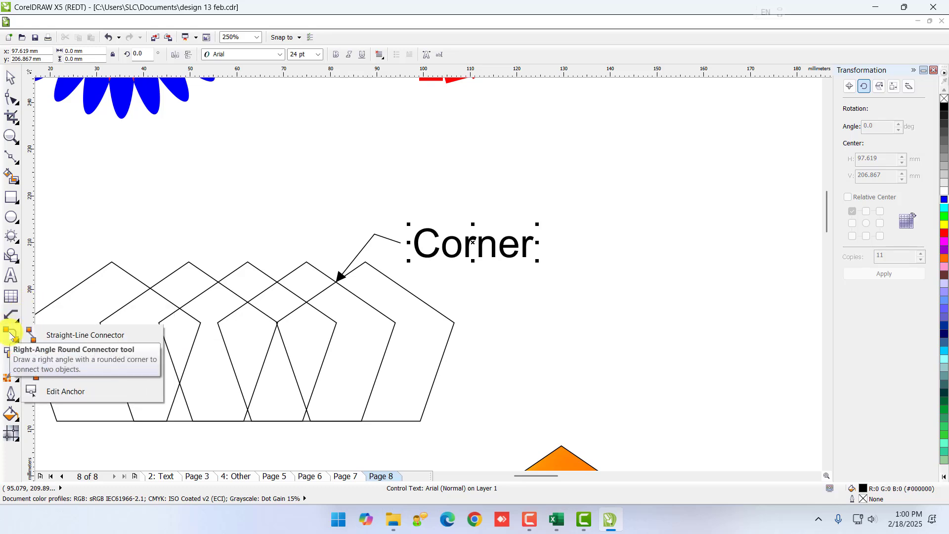
click(64, 372)
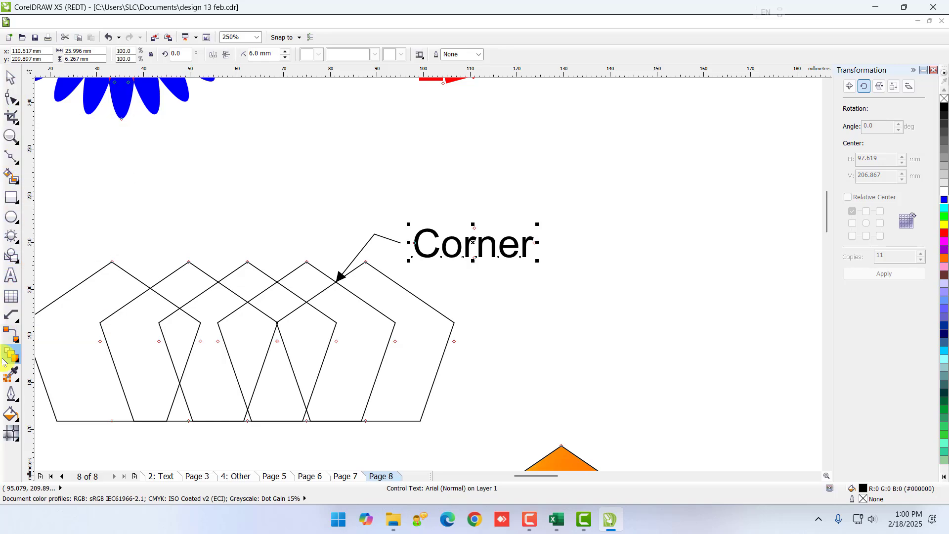
scroll(507, 346, down, 2)
scroll(507, 346, up, 2)
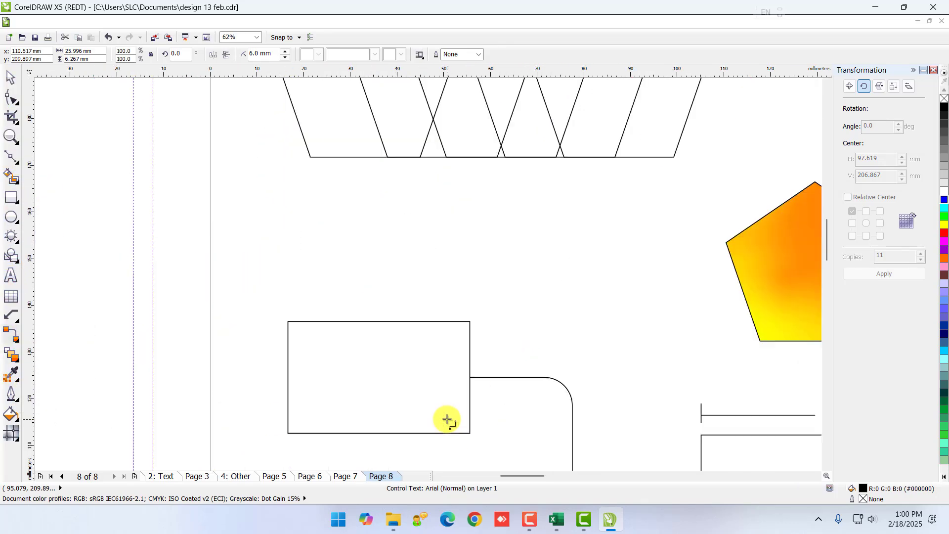
click(21, 99)
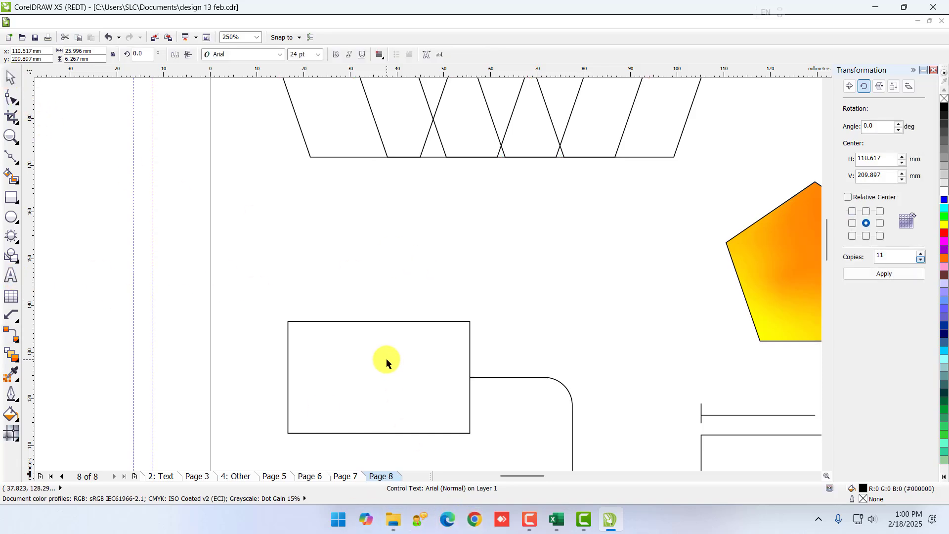
scroll(386, 358, down, 2)
scroll(425, 319, up, 1)
scroll(611, 295, down, 2)
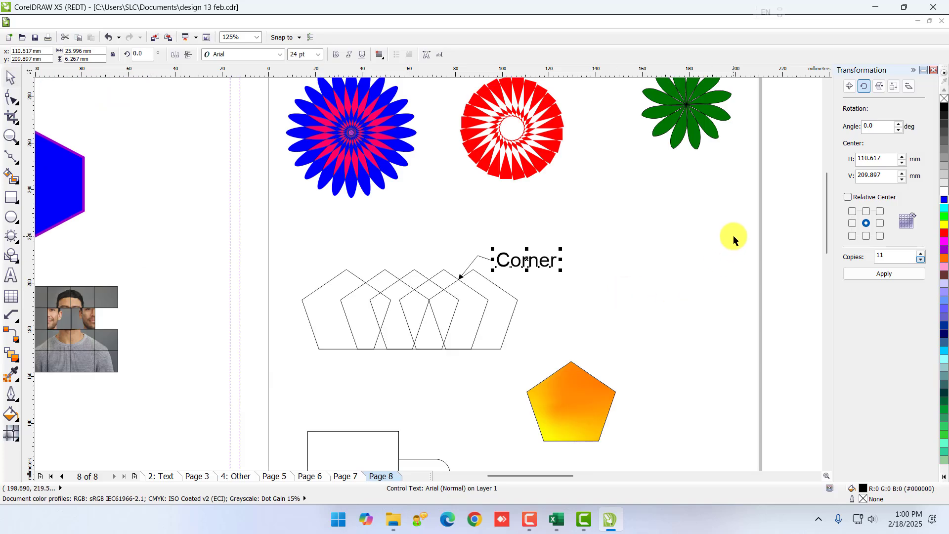
Step: Import the "drawing" image from Downloads and place it about 28 mm square in the empty area beside the "Corner" callout
scroll(734, 235, up, 4)
click(178, 22)
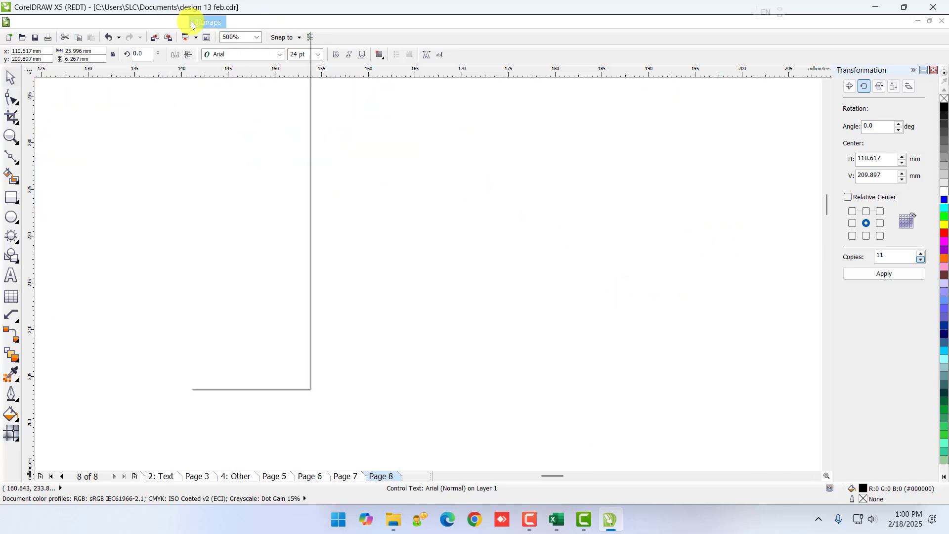
mouse_move(216, 26)
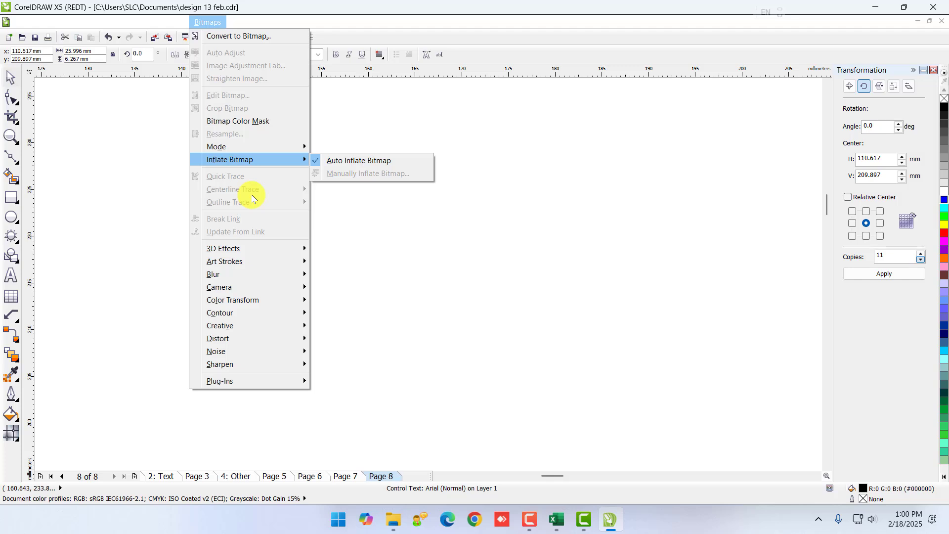
click(24, 22)
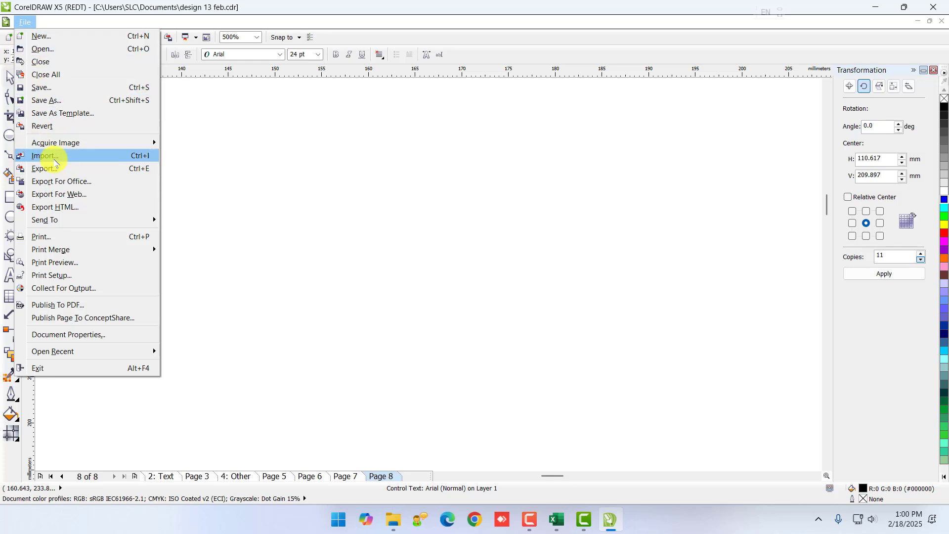
click(47, 156)
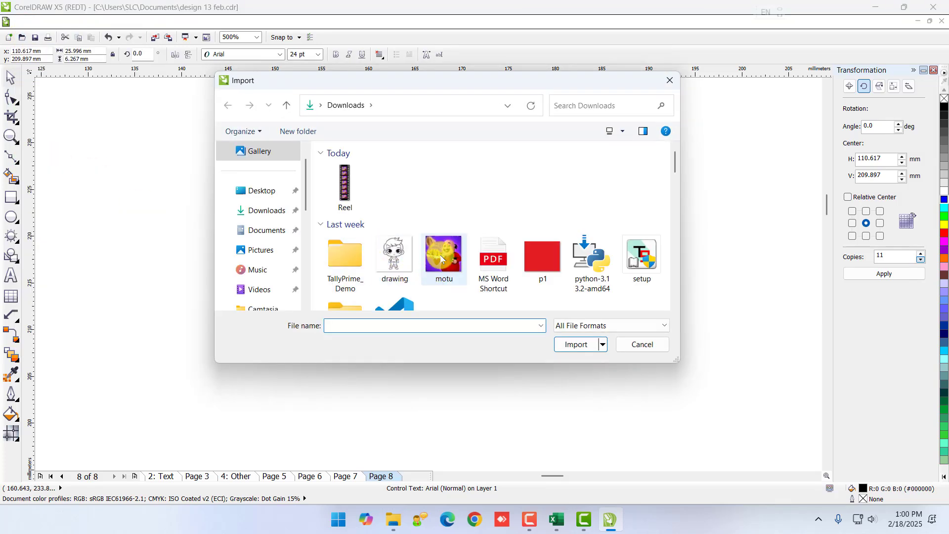
click(402, 263)
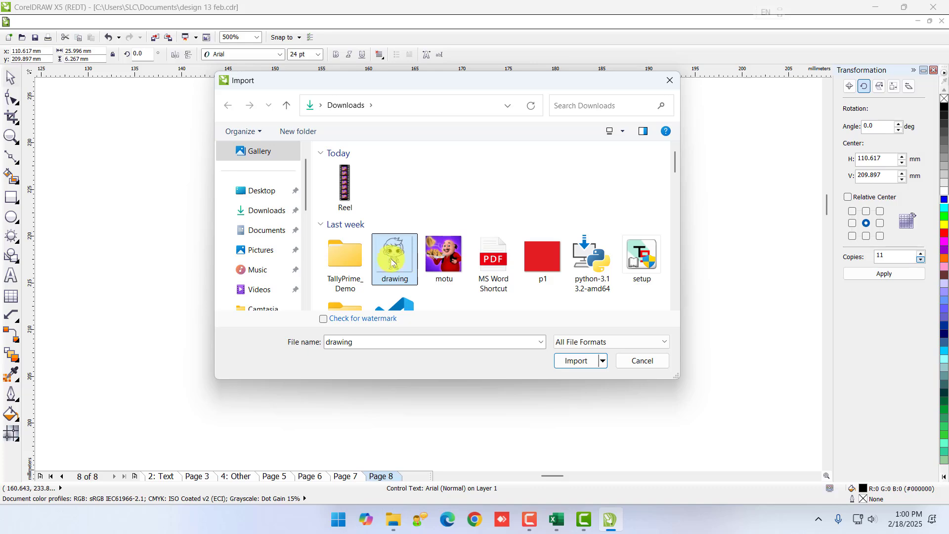
click(575, 359)
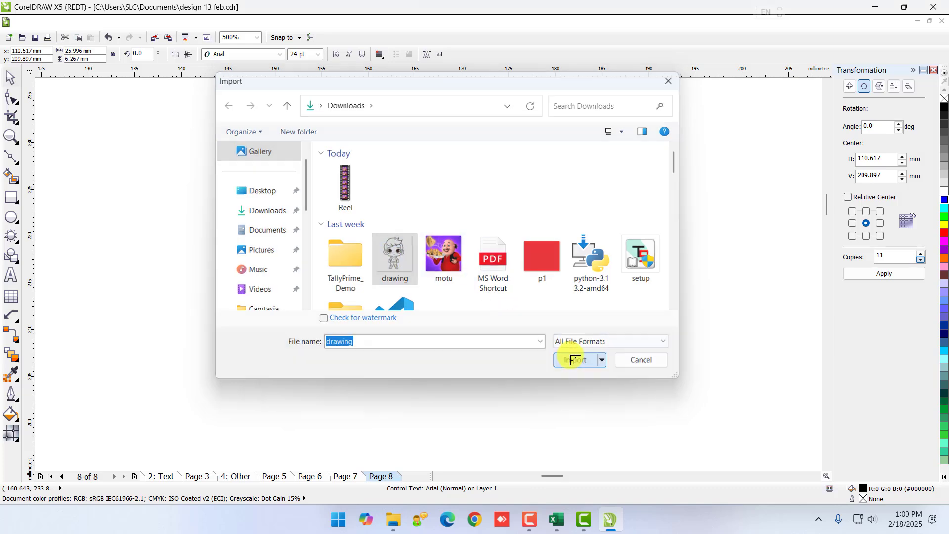
mouse_move(274, 165)
mouse_down()
mouse_move(453, 364)
mouse_move(529, 435)
mouse_move(544, 436)
mouse_up()
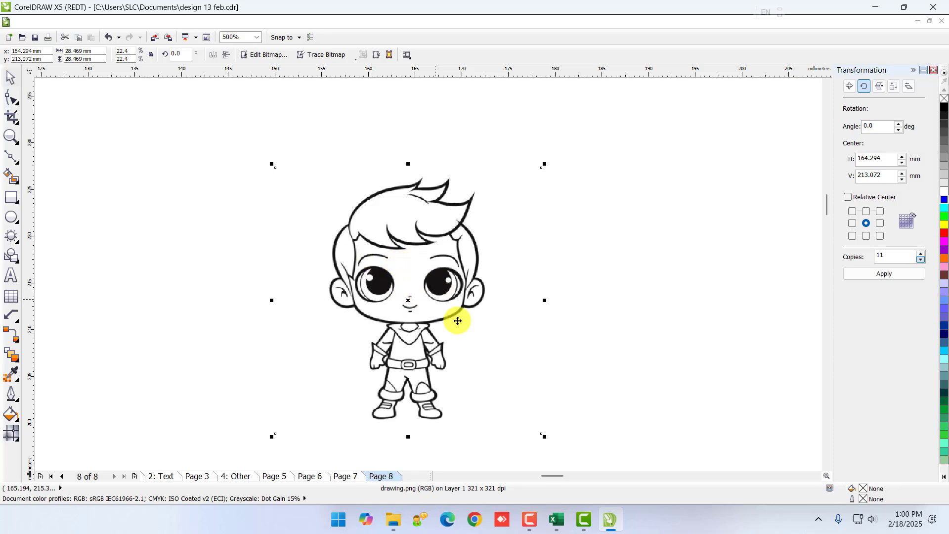
Step: Scale the boy drawing bitmap down proportionally to about 9.8 mm square, keeping its upper-left corner in place
drag(545, 435, 392, 285)
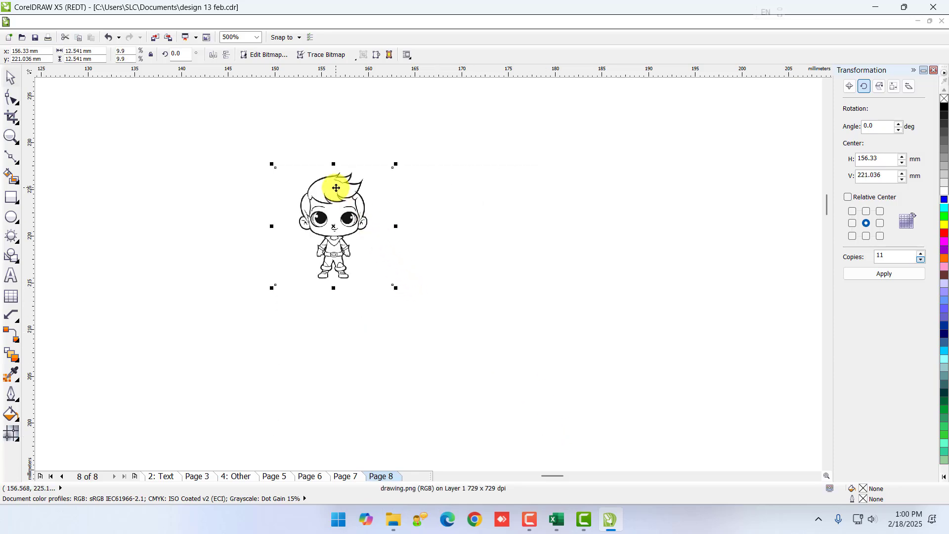
scroll(341, 195, up, 2)
scroll(376, 269, down, 1)
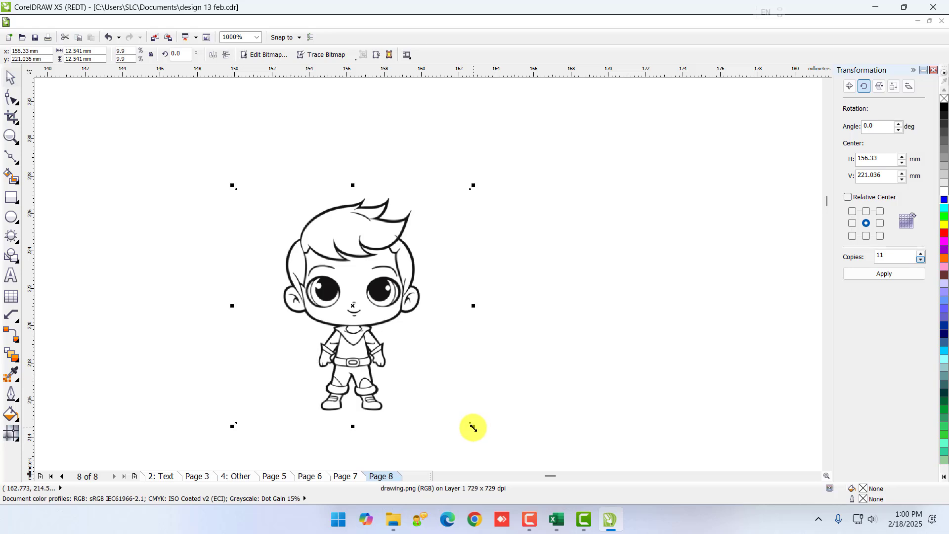
drag(473, 427, 423, 375)
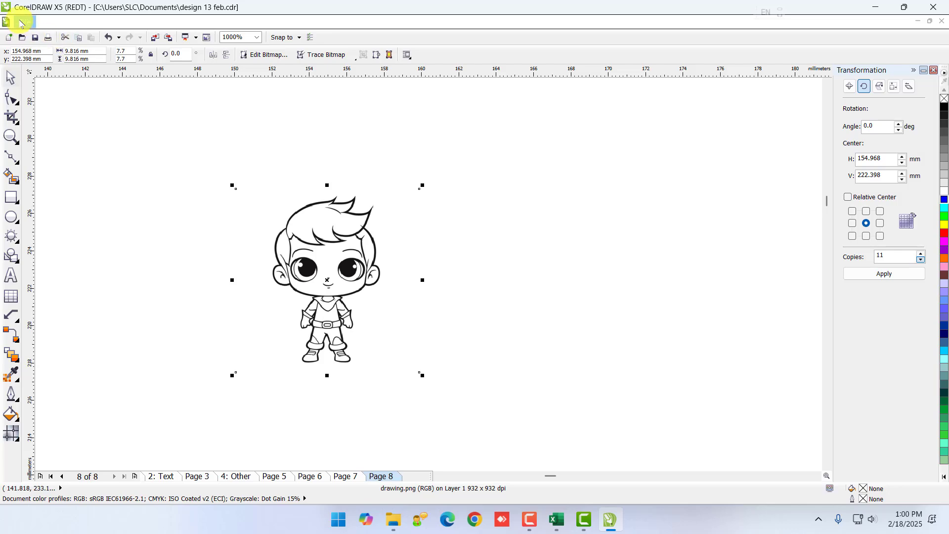
Step: Import the "motu" image from Downloads and place it about 10.8 mm square beside the boy drawing
click(25, 22)
click(44, 155)
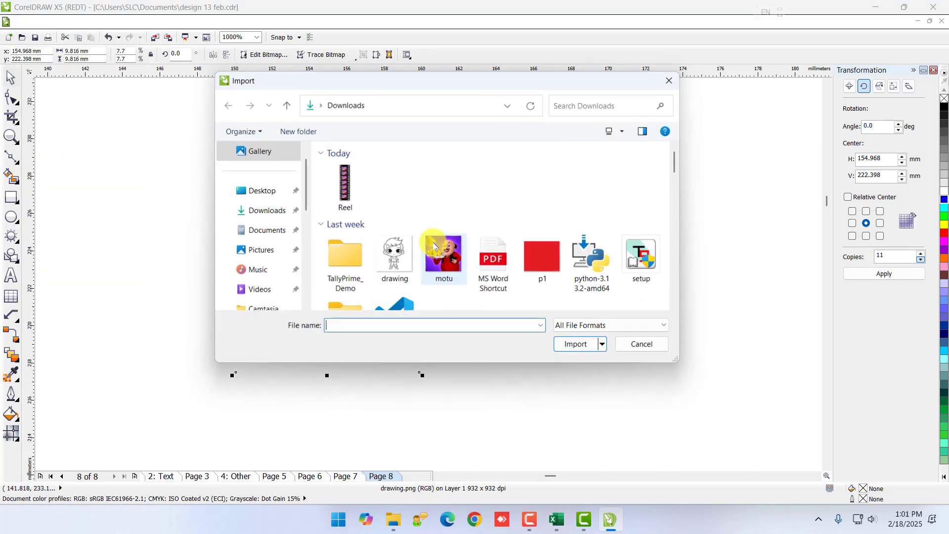
double_click(438, 260)
drag(448, 200, 651, 435)
scroll(711, 325, up, 1)
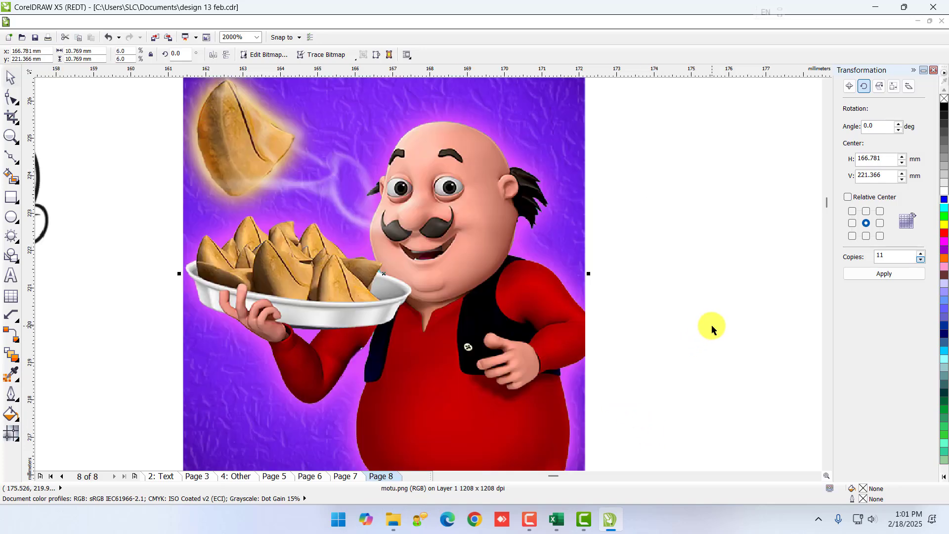
scroll(595, 316, down, 1)
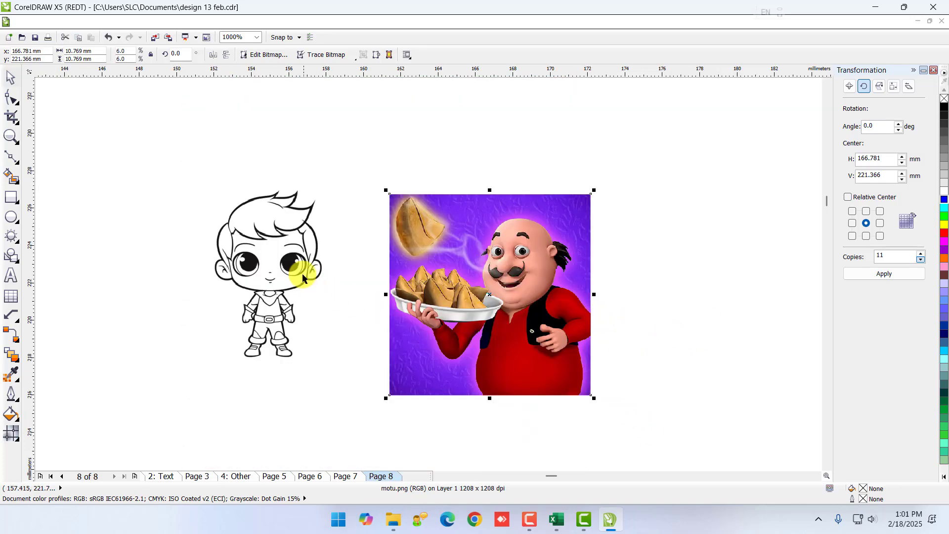
Step: Start a High Quality Image outline trace of the motu picture with the trace detail at maximum
click(281, 265)
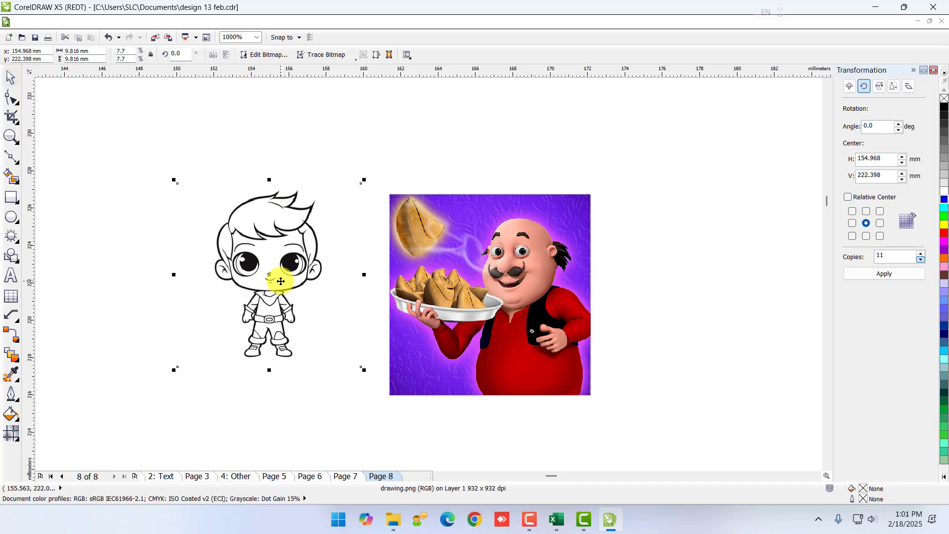
click(528, 278)
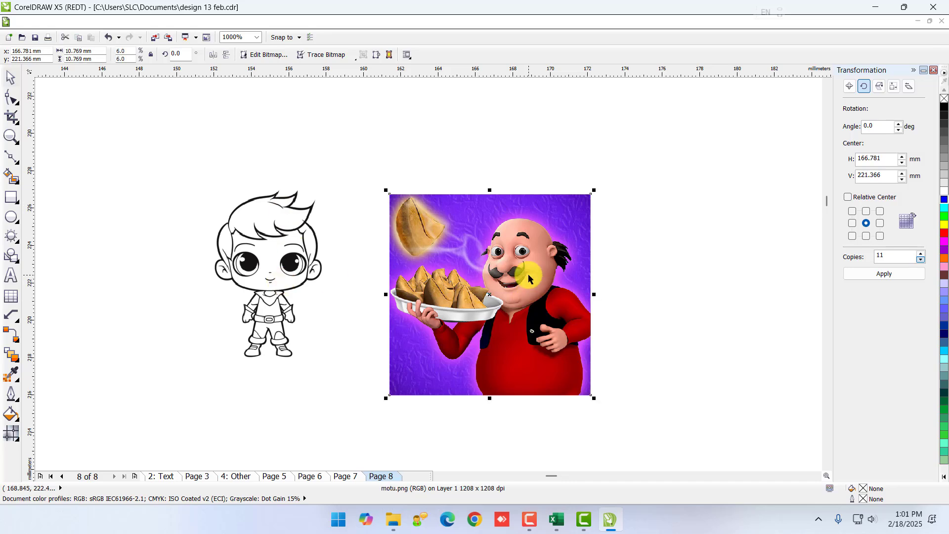
click(177, 23)
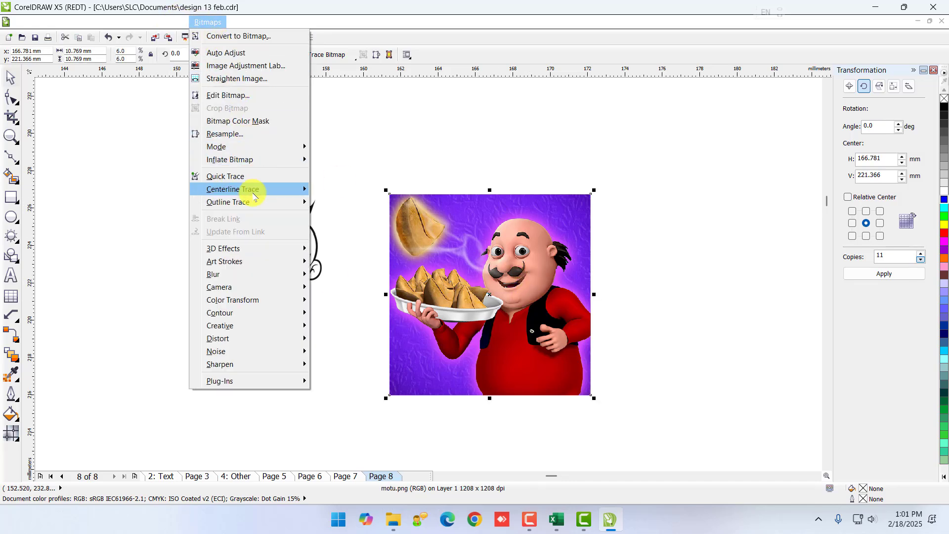
mouse_move(225, 206)
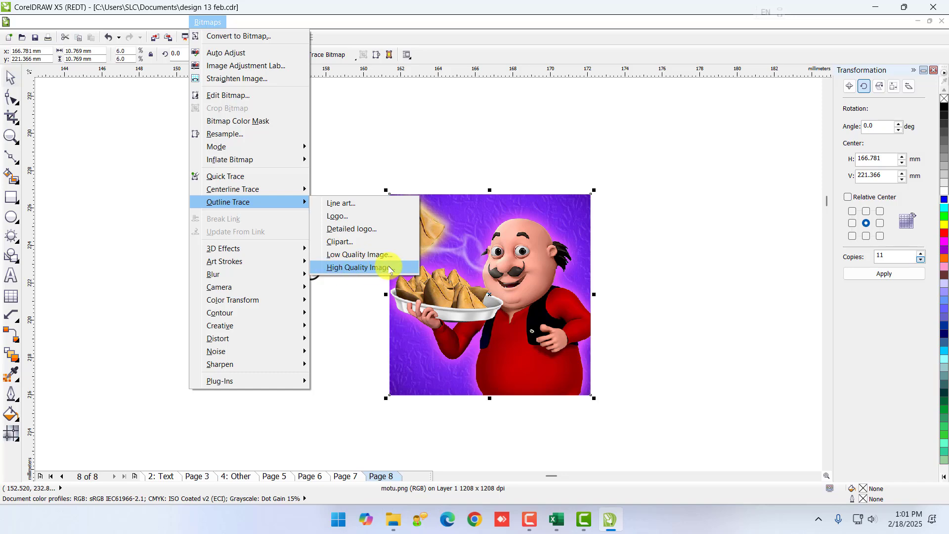
click(368, 271)
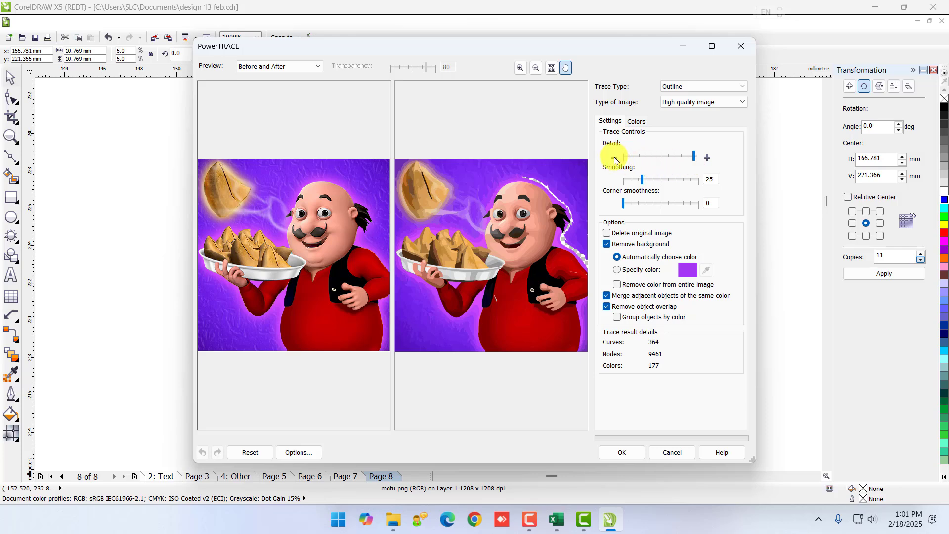
click(695, 160)
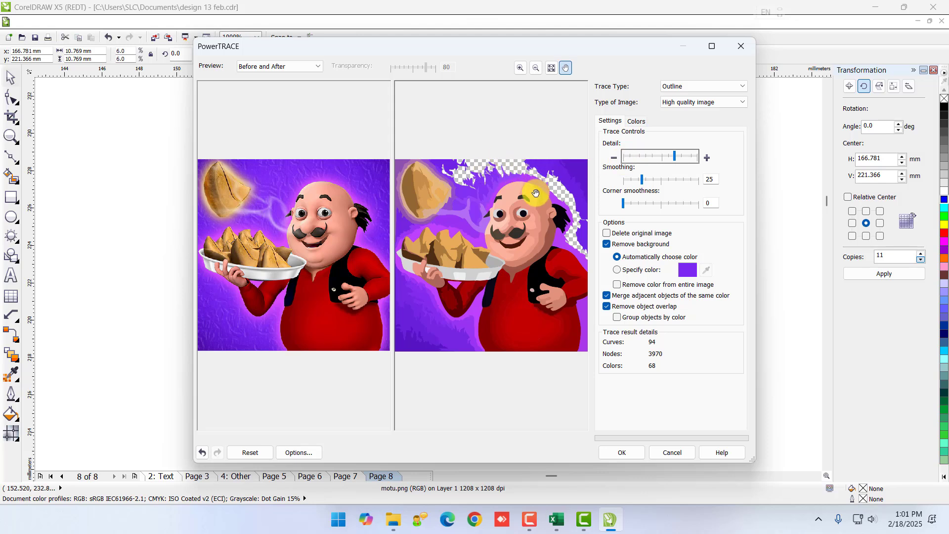
drag(675, 159, 702, 161)
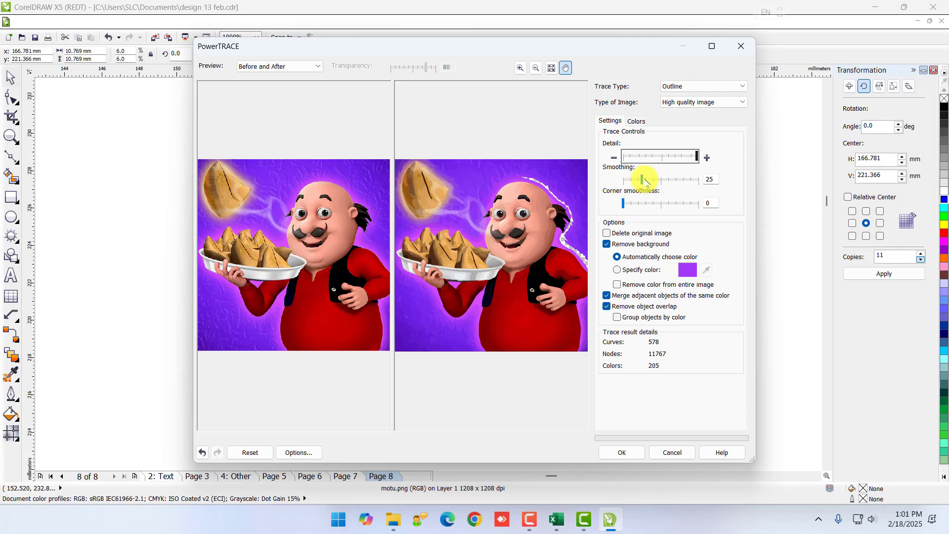
Step: Set the motu trace's smoothing to 21 and corner smoothness to 5, and accept the trace
drag(644, 182, 648, 182)
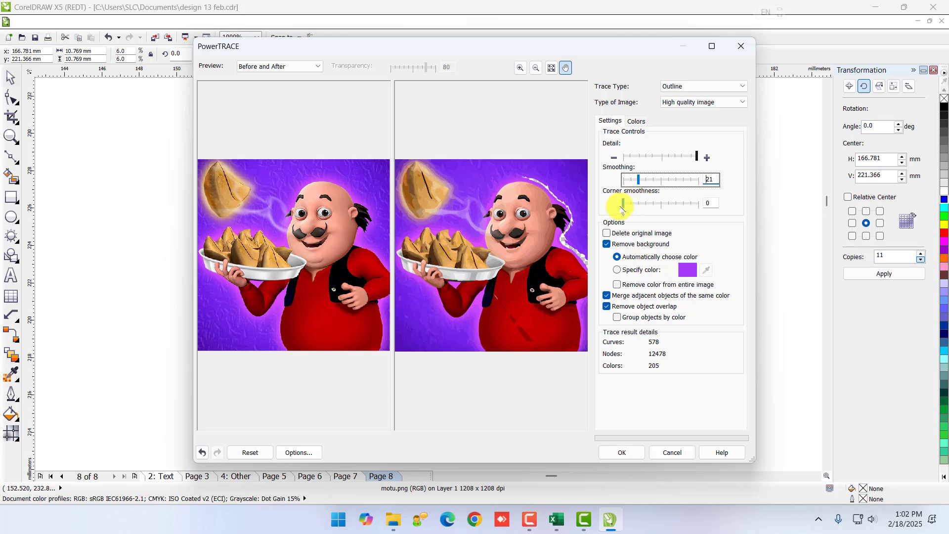
click(622, 207)
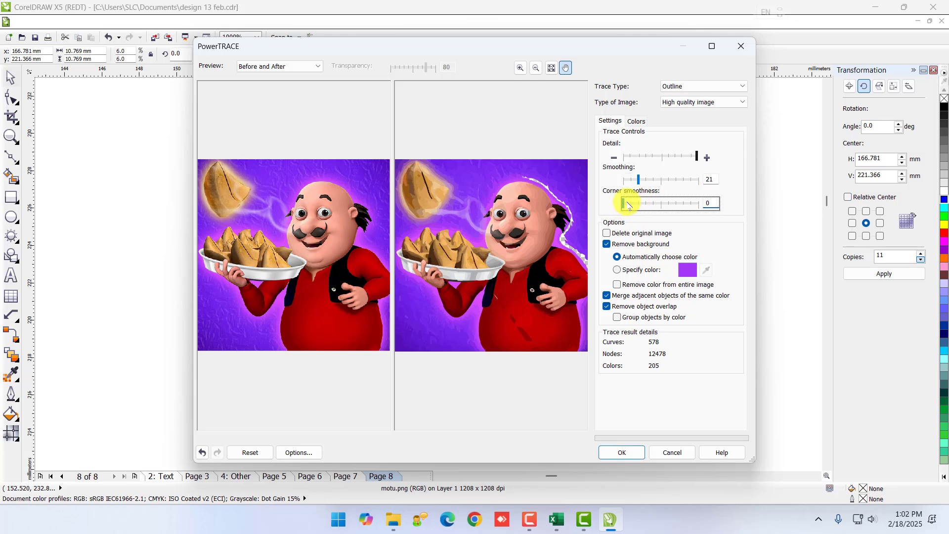
drag(627, 205, 638, 206)
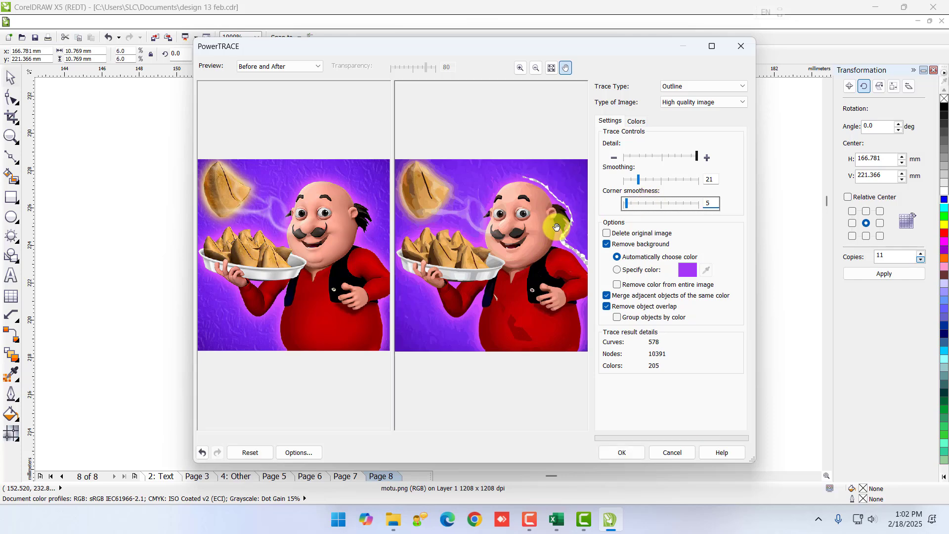
click(624, 451)
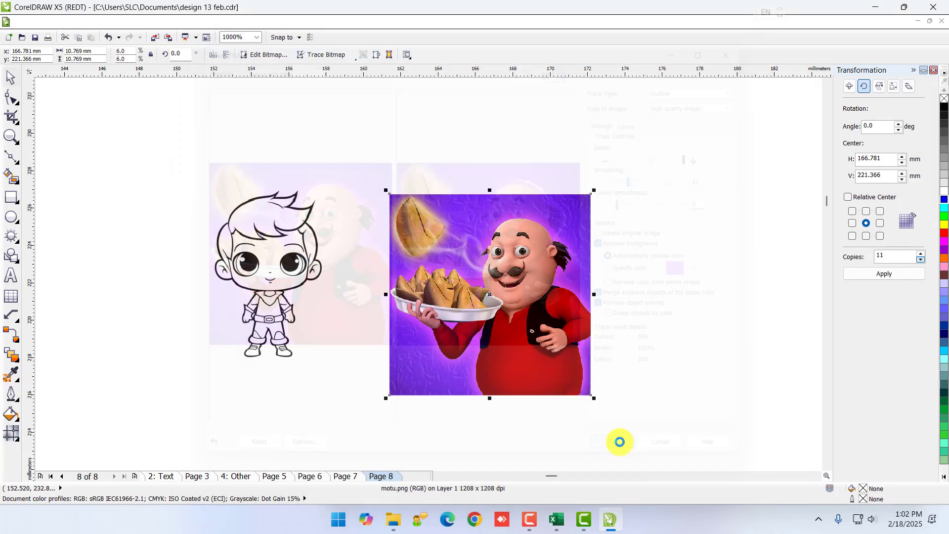
Step: Move the traced motu artwork off the original into the empty area beside it and inspect its quality
mouse_move(544, 311)
mouse_down()
mouse_move(741, 303)
mouse_move(716, 320)
mouse_up()
scroll(717, 320, down, 3)
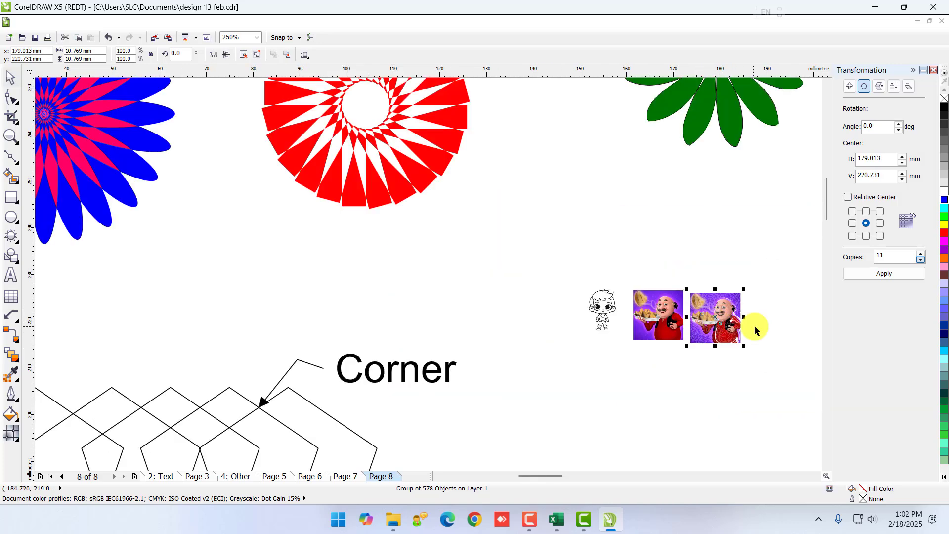
scroll(751, 322, up, 3)
scroll(732, 329, up, 2)
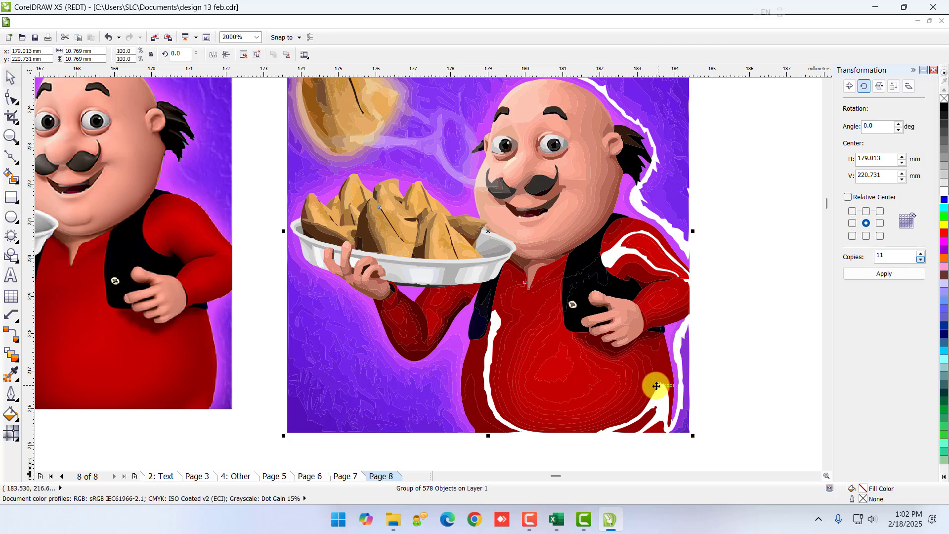
scroll(643, 380, down, 2)
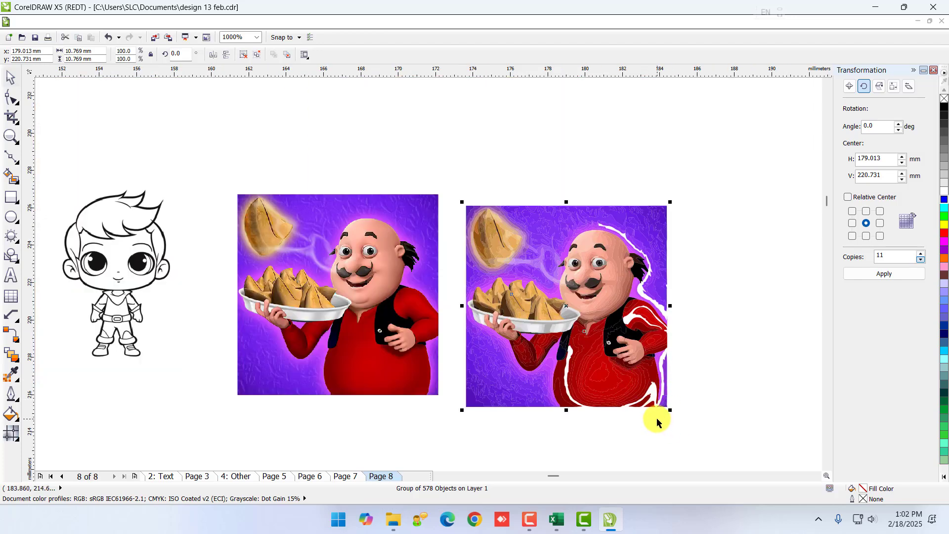
scroll(657, 420, up, 2)
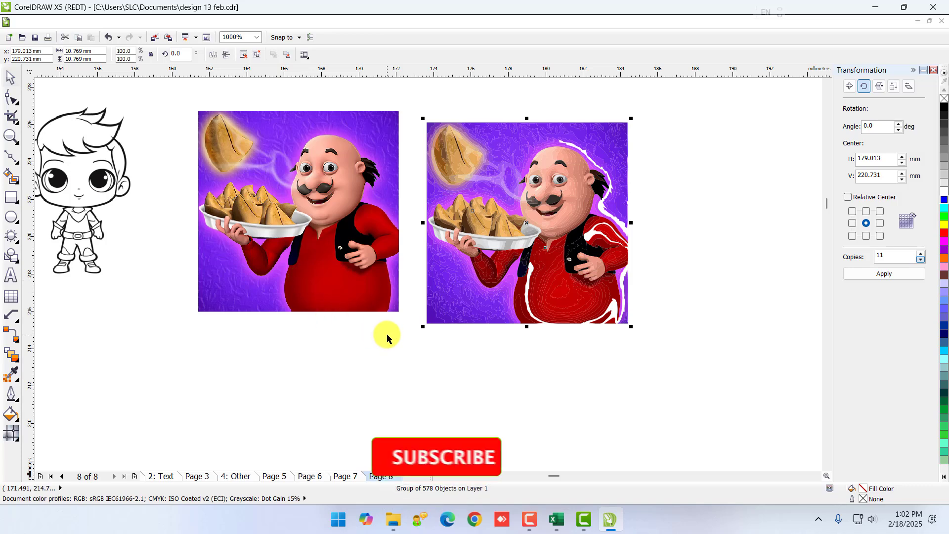
click(200, 22)
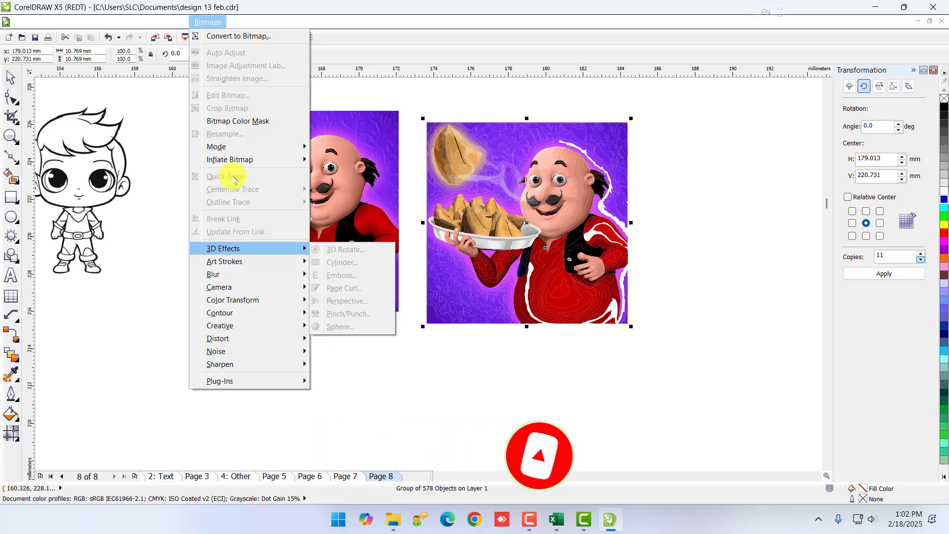
click(357, 173)
click(200, 22)
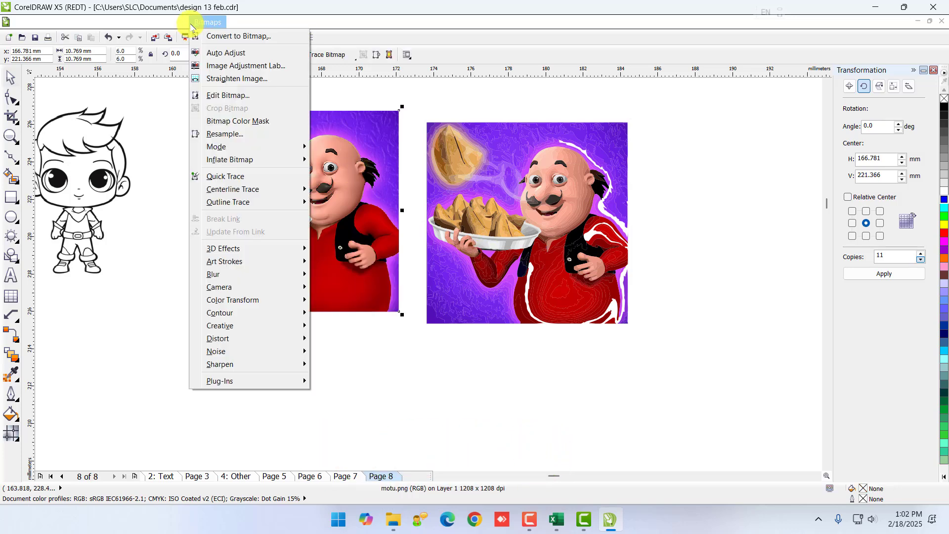
Step: Start a Clipart outline trace of the boy drawing bitmap
click(111, 160)
click(113, 159)
scroll(147, 163, down, 1)
scroll(148, 163, down, 1)
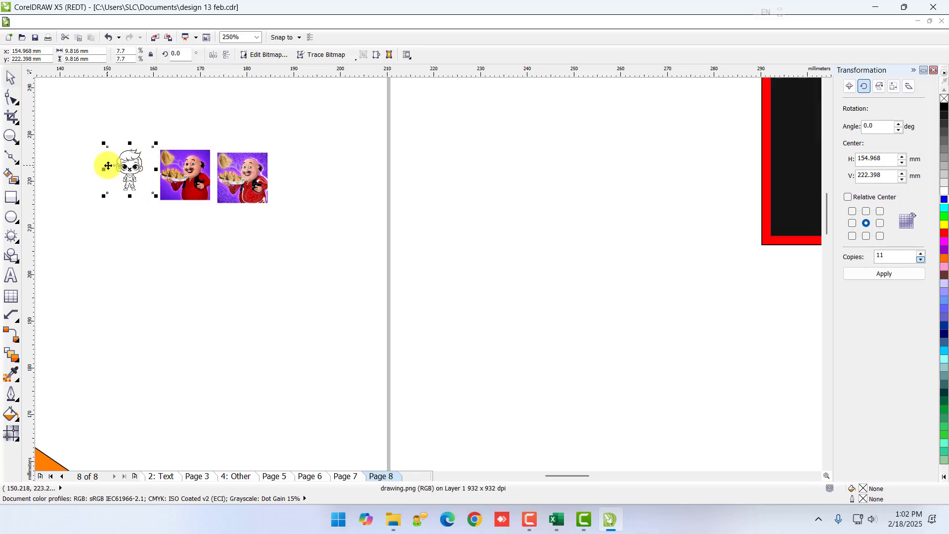
scroll(106, 163, up, 2)
click(235, 23)
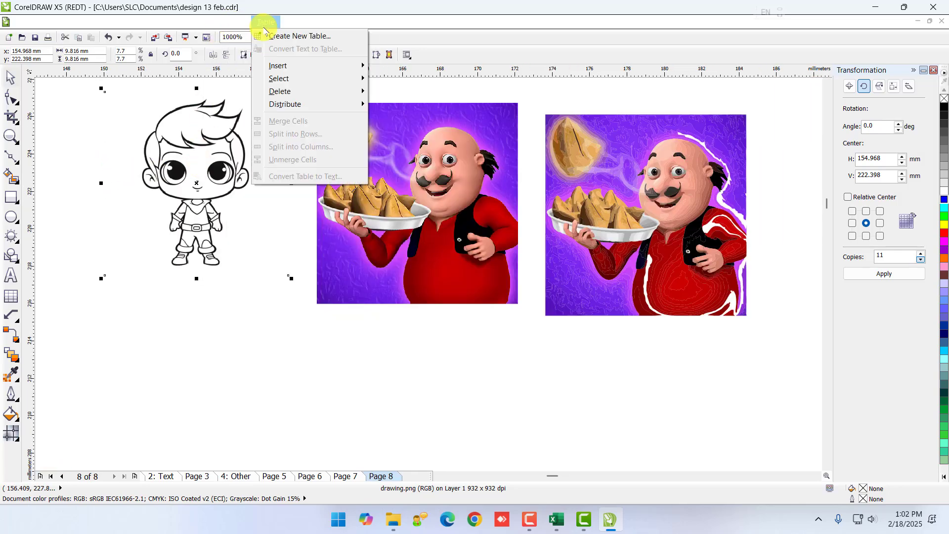
mouse_move(208, 23)
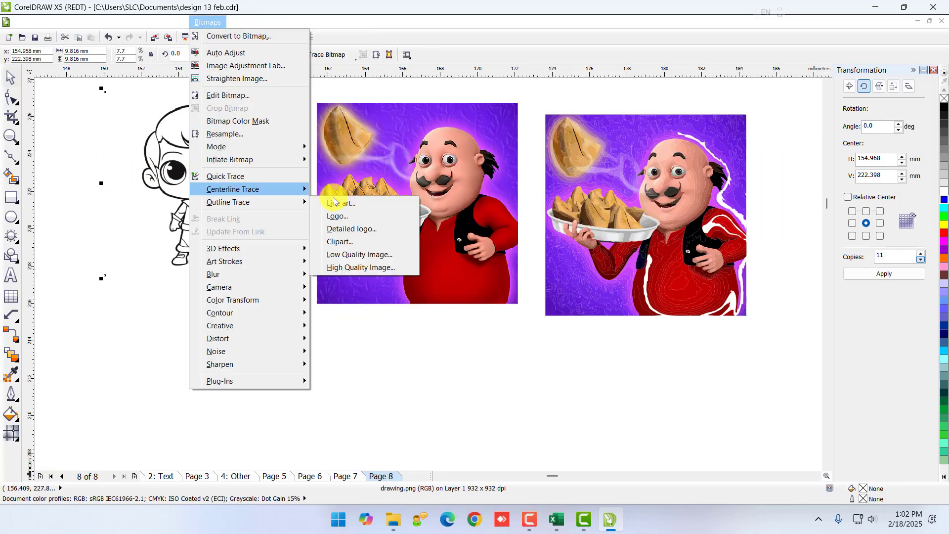
mouse_move(262, 203)
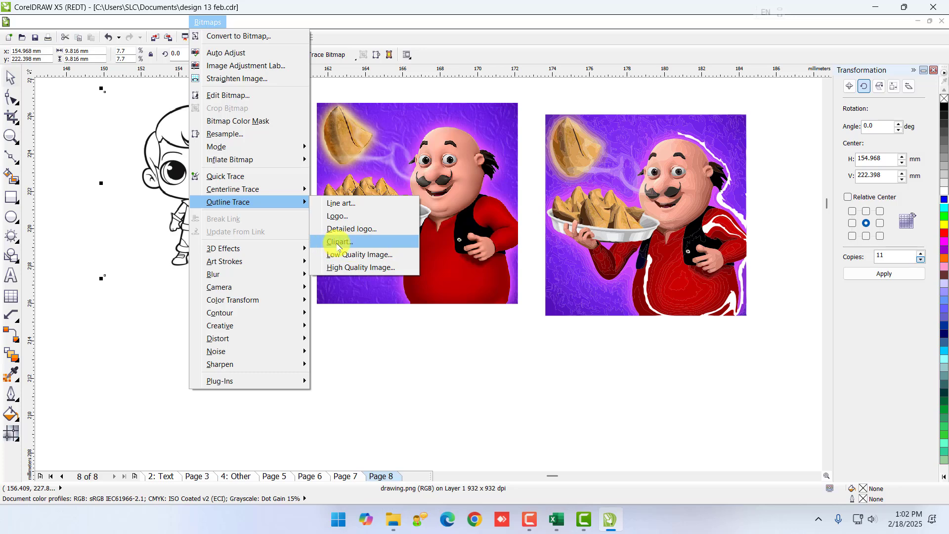
click(338, 242)
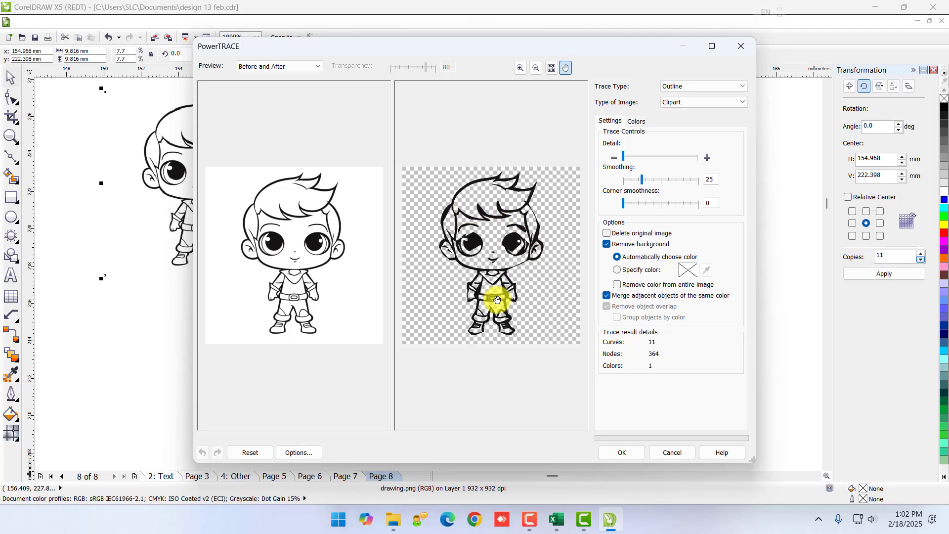
Step: Set the boy drawing's trace to smoothing 0 with detail at minimum, and accept the trace
drag(622, 160, 661, 158)
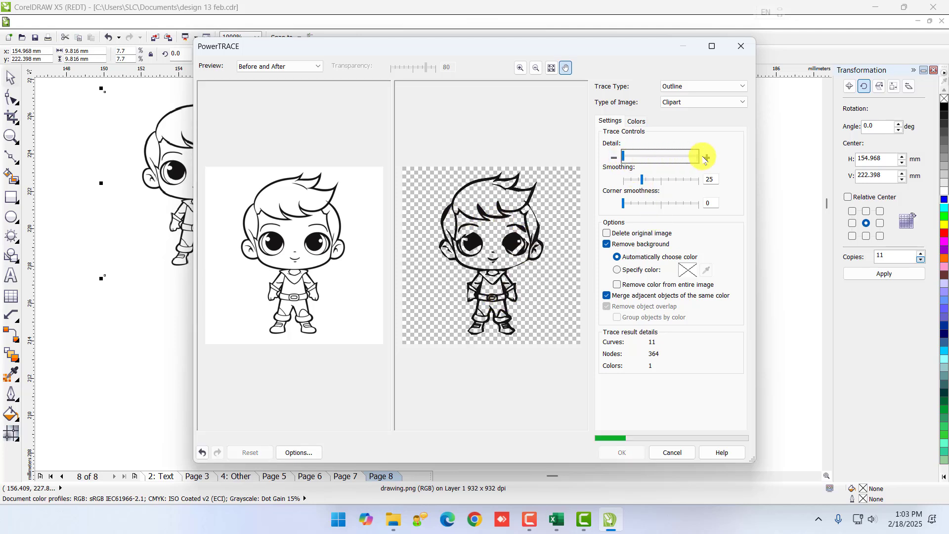
click(657, 180)
drag(653, 179, 623, 182)
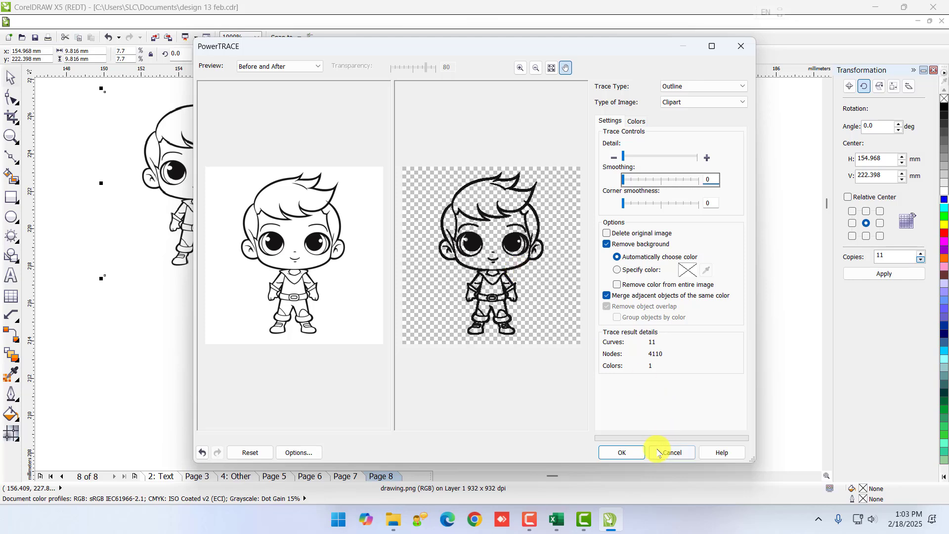
click(621, 453)
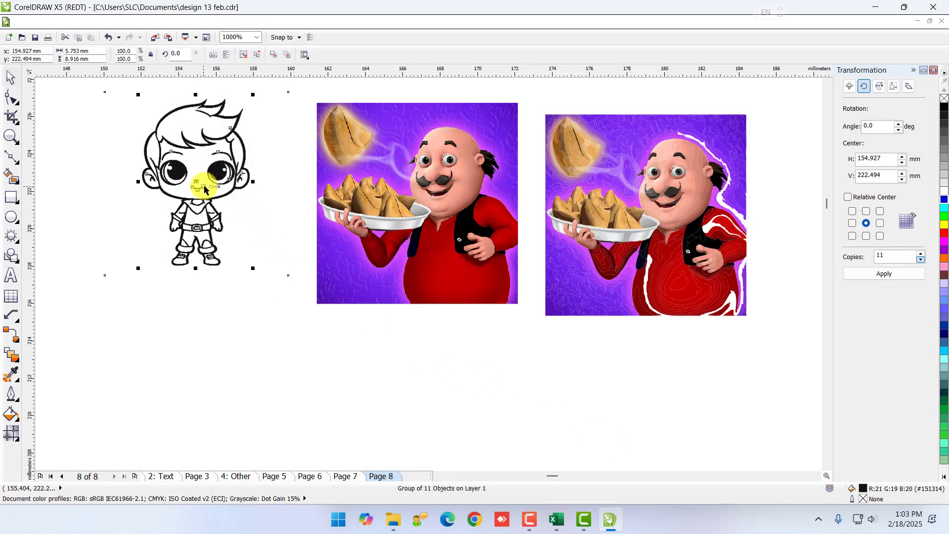
Step: Arrange the traced boy on the side of its original bitmap away from the motu pictures, level with it and not overlapping
mouse_move(221, 184)
mouse_down()
mouse_move(392, 339)
mouse_move(296, 343)
mouse_up()
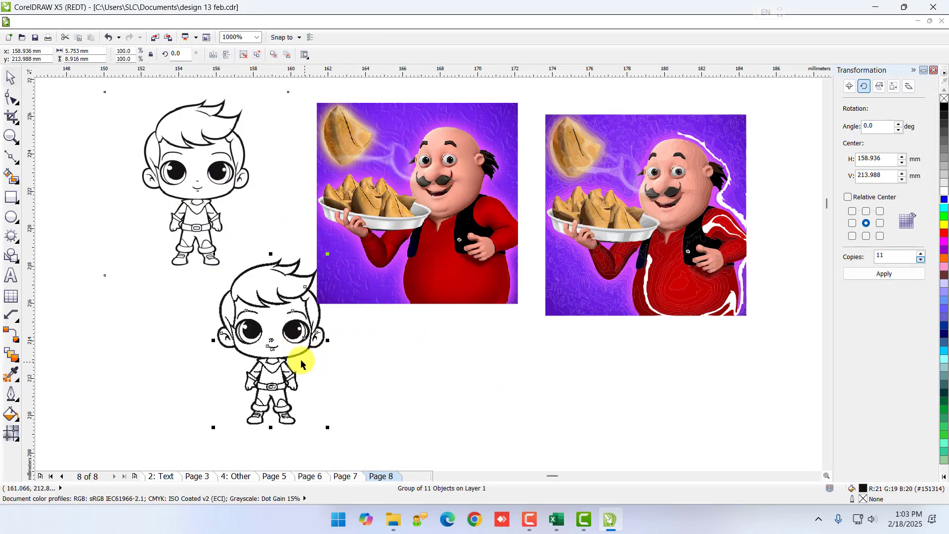
drag(282, 307, 110, 204)
scroll(167, 216, down, 2)
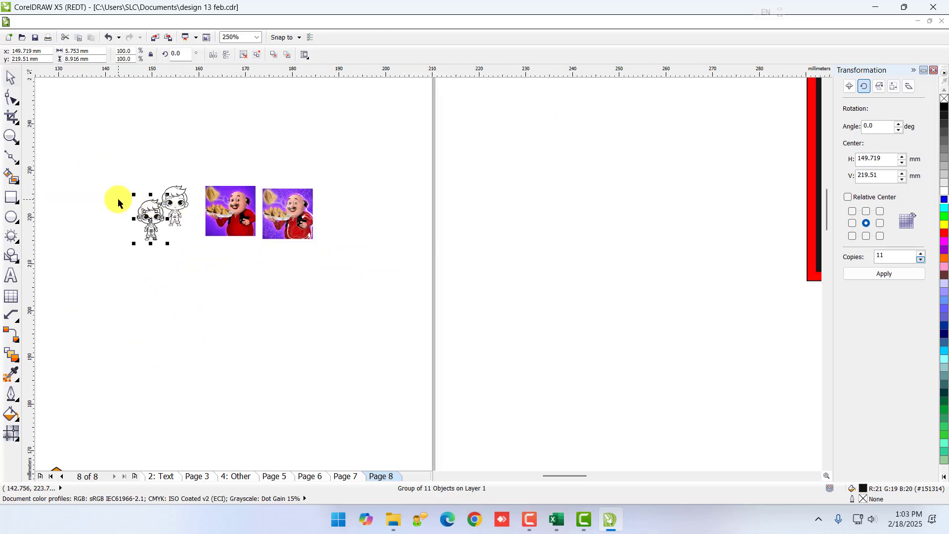
scroll(116, 196, up, 2)
click(257, 242)
mouse_move(255, 222)
mouse_down()
mouse_move(241, 204)
mouse_move(297, 247)
mouse_move(243, 223)
mouse_up()
drag(377, 241, 344, 254)
click(369, 378)
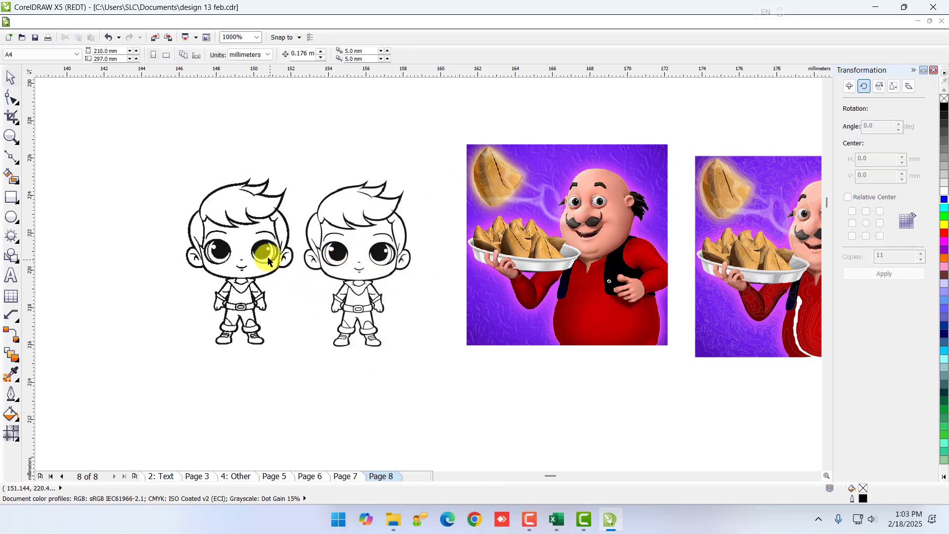
drag(265, 254, 269, 262)
click(322, 375)
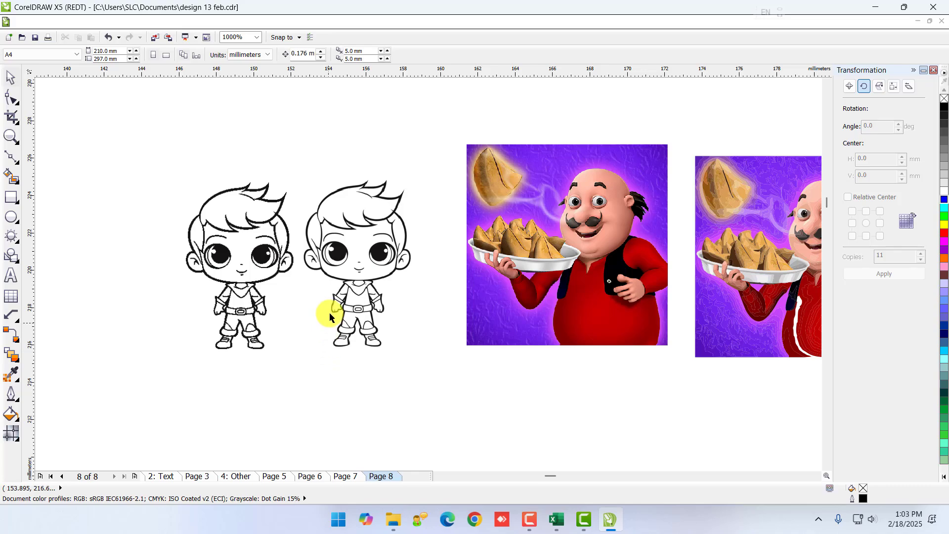
Step: Examine the line edges of the traced boy and its original bitmap at high magnification to compare their quality
scroll(352, 247, up, 3)
scroll(412, 261, down, 2)
scroll(164, 222, up, 2)
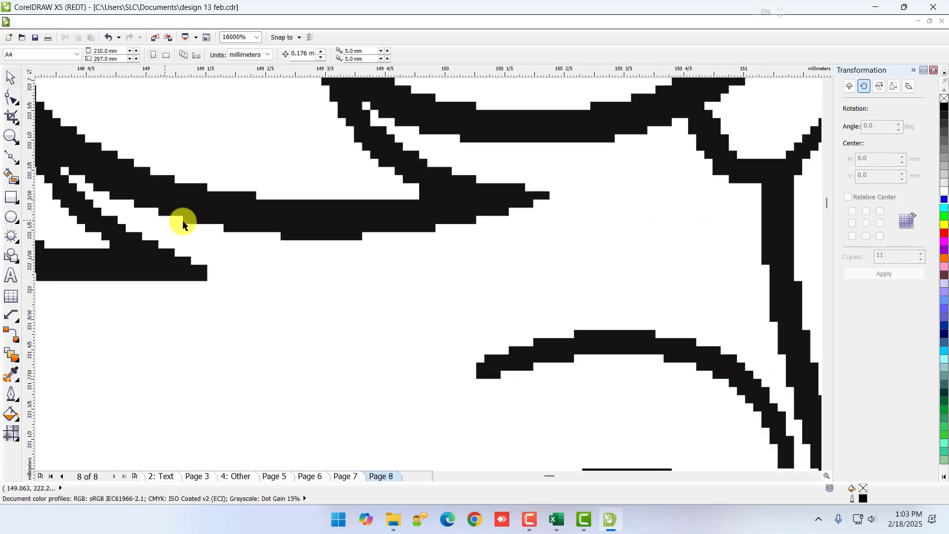
scroll(184, 218, down, 3)
scroll(258, 243, up, 2)
scroll(233, 250, down, 4)
scroll(234, 261, up, 4)
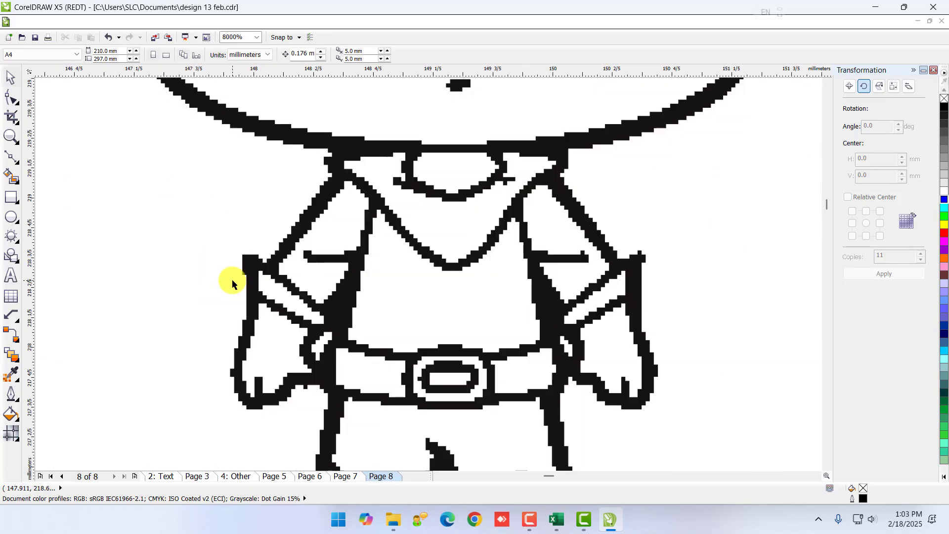
scroll(311, 274, up, 4)
scroll(618, 324, up, 2)
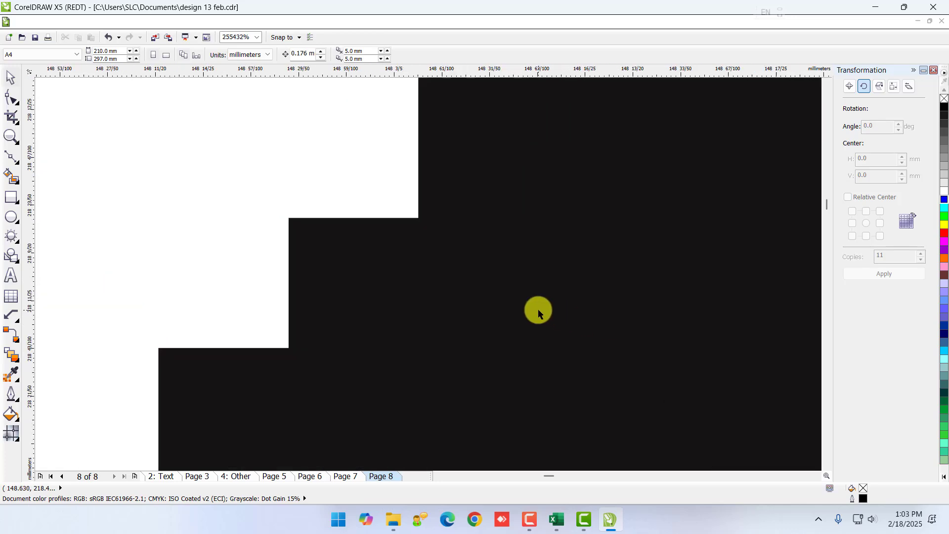
scroll(538, 304, down, 9)
scroll(599, 275, up, 5)
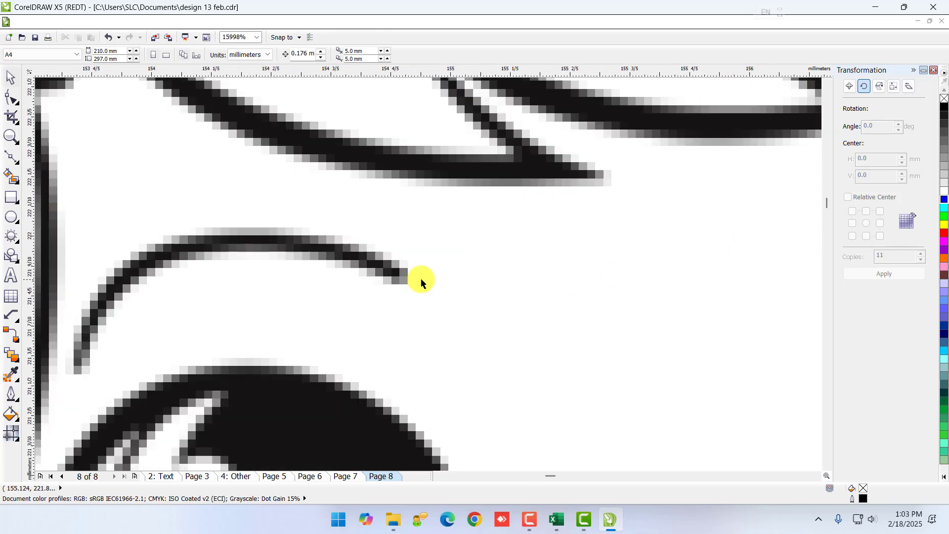
scroll(303, 275, up, 1)
scroll(313, 275, down, 7)
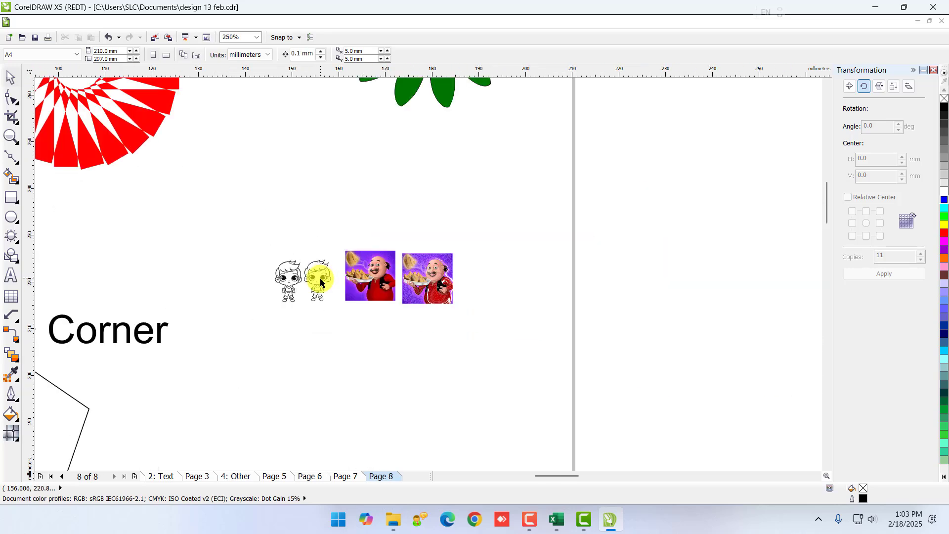
Step: Recolour the traced boy group green and then cyan
scroll(276, 258, up, 2)
click(331, 330)
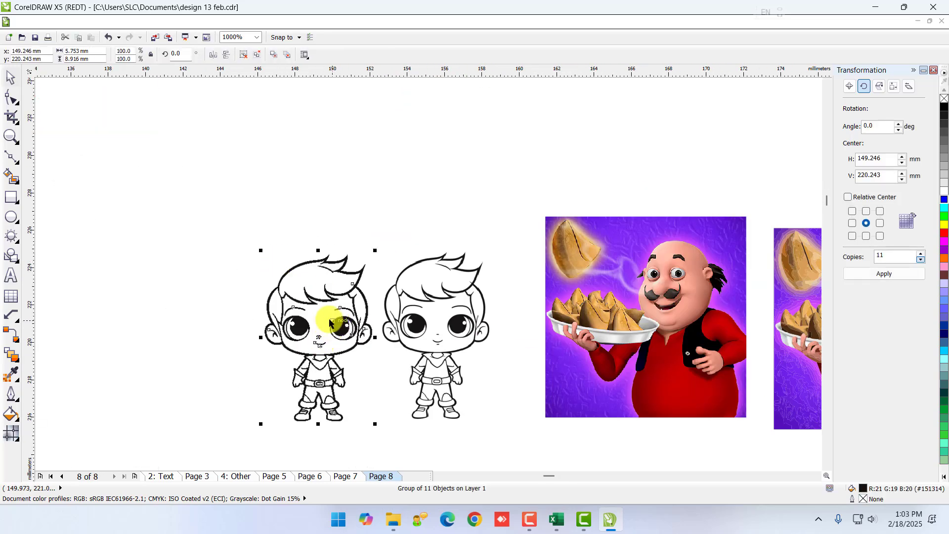
click(328, 318)
click(339, 328)
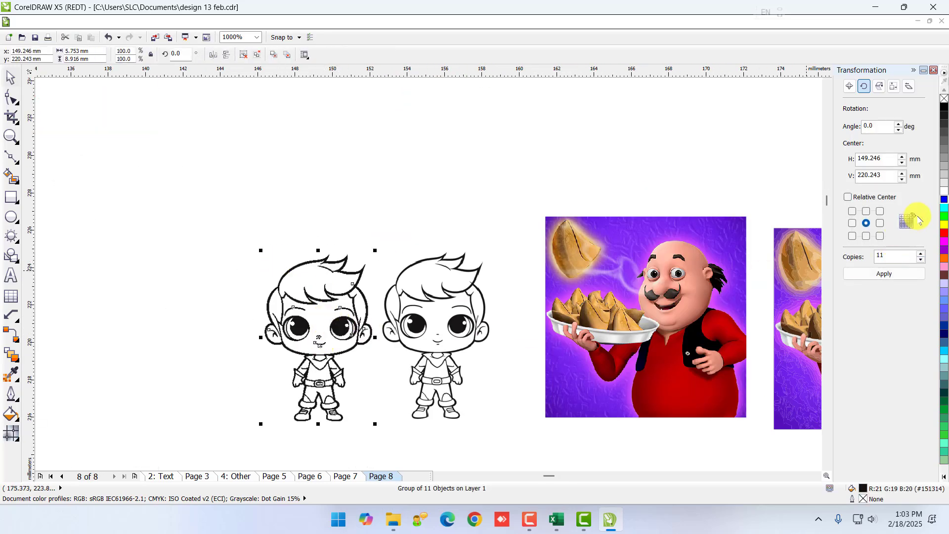
click(944, 219)
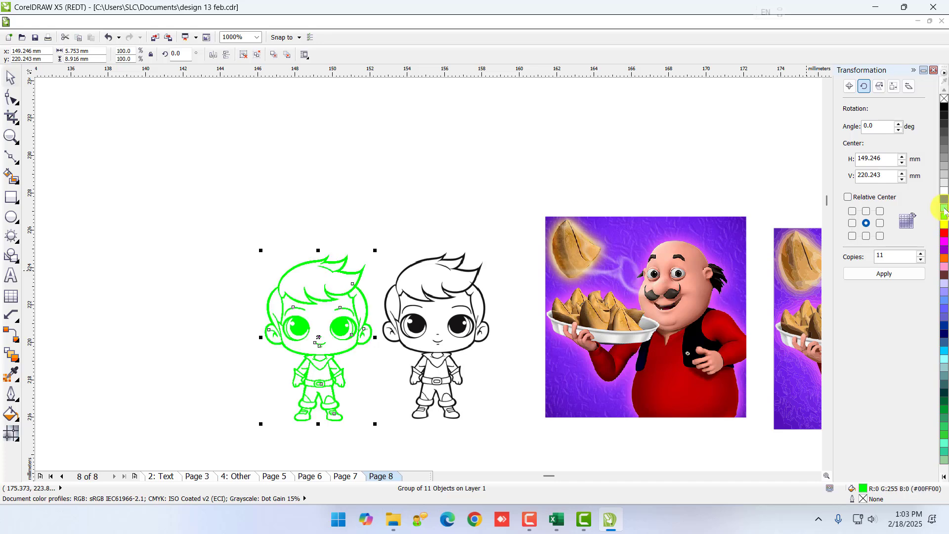
click(944, 210)
click(451, 296)
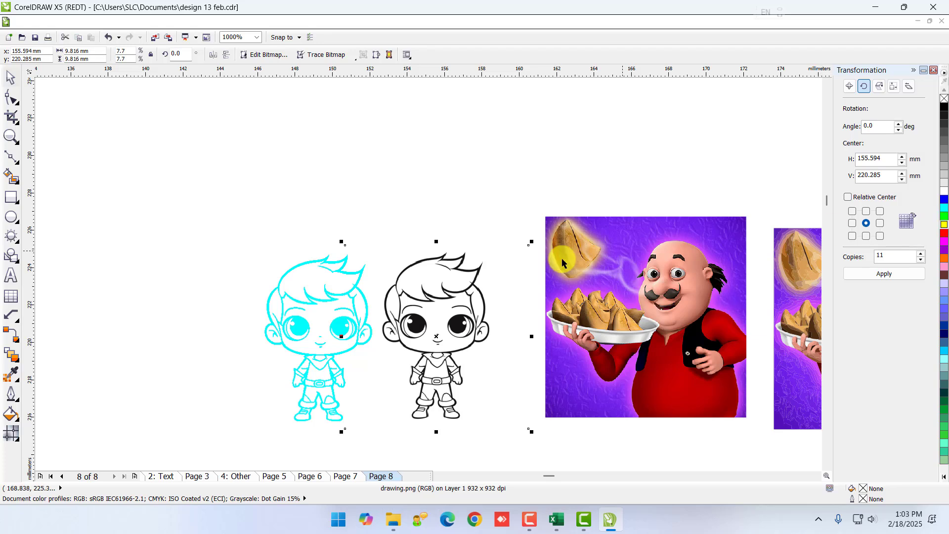
click(350, 280)
click(324, 299)
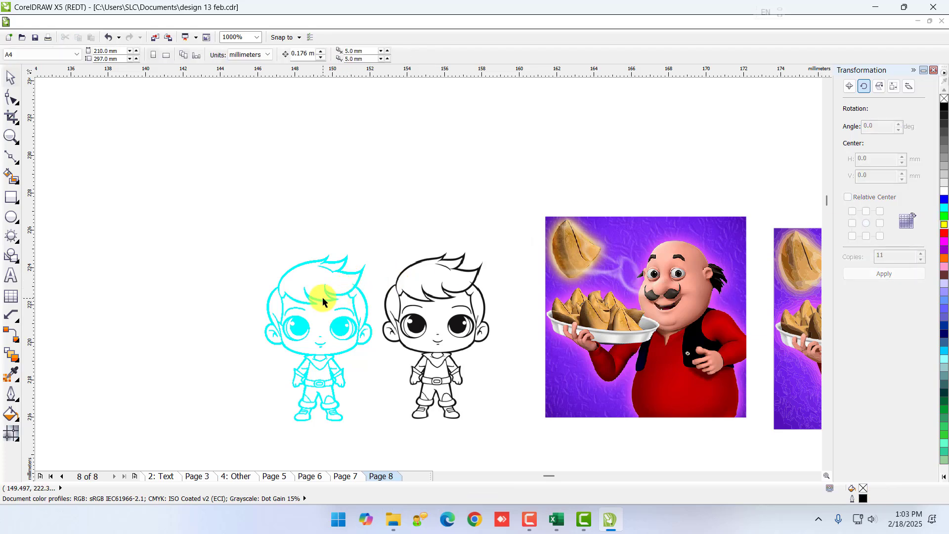
click(321, 300)
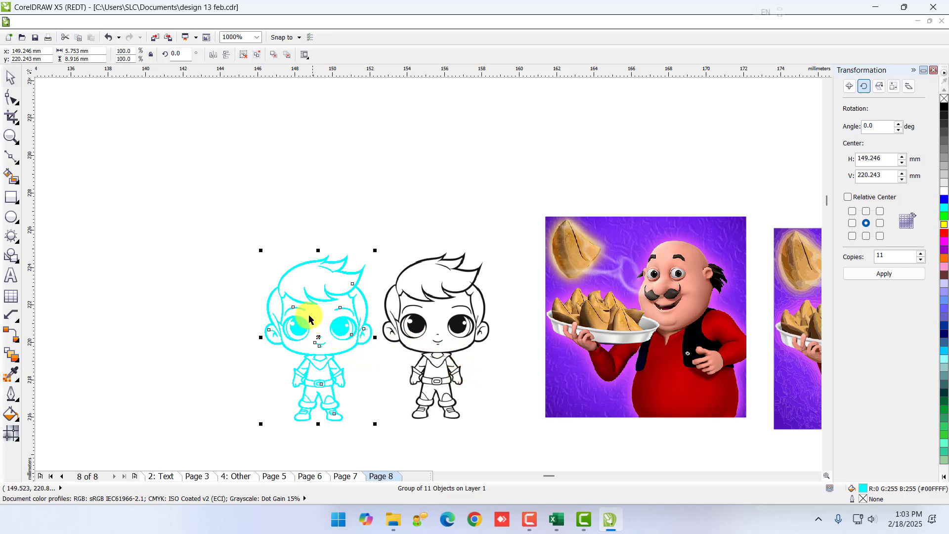
scroll(315, 341, up, 2)
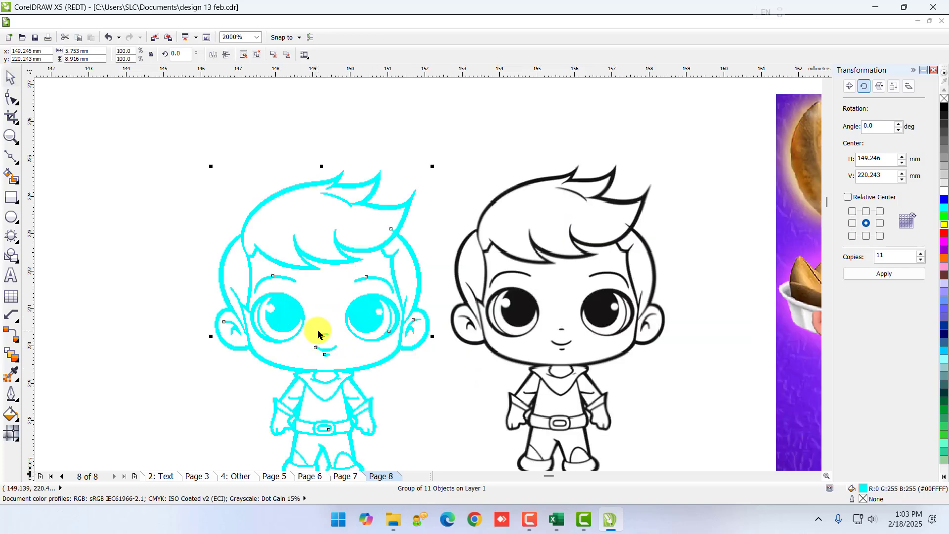
click(217, 23)
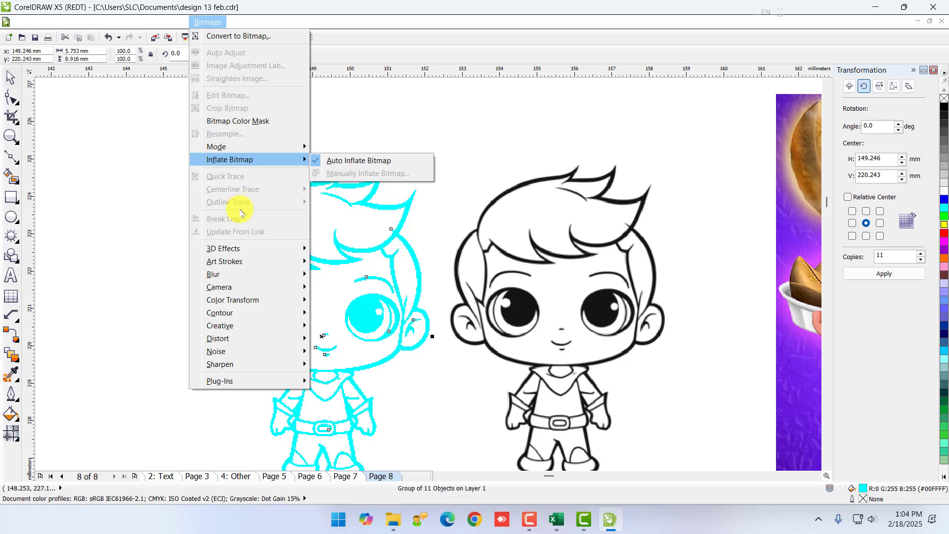
click(25, 23)
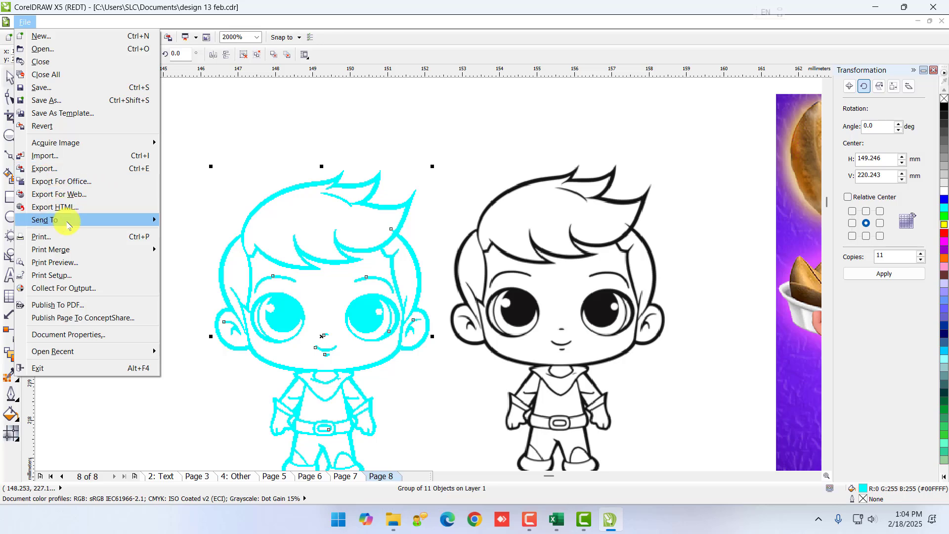
scroll(327, 257, down, 1)
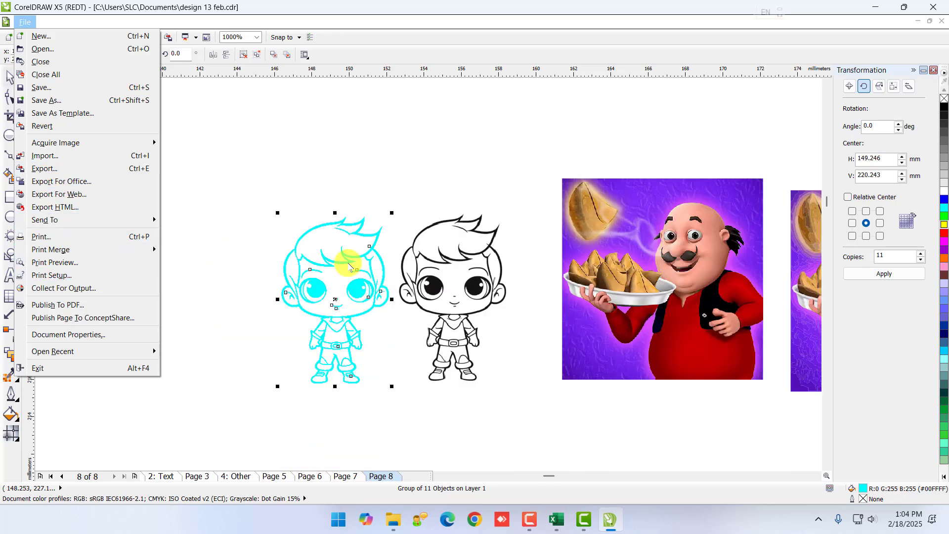
scroll(335, 274, up, 1)
Step: Fill the traced boy group red and shift it up and further away from its original bitmap, to about X 147.431 mm, Y 220.987 mm
click(358, 246)
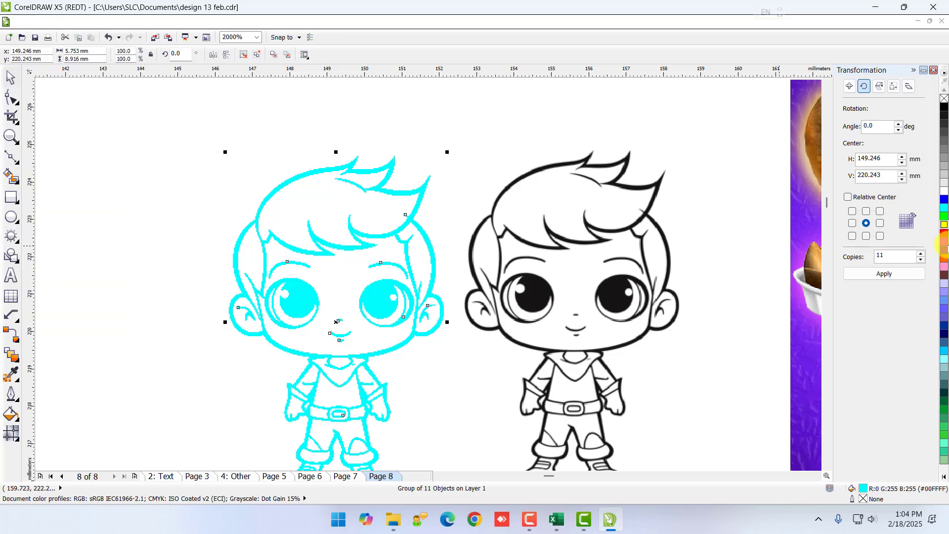
click(944, 233)
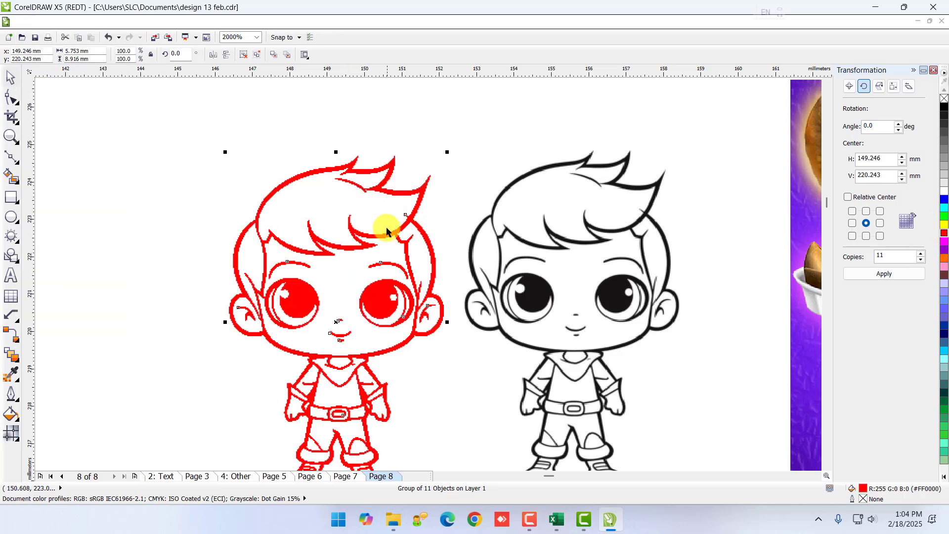
drag(386, 241, 319, 218)
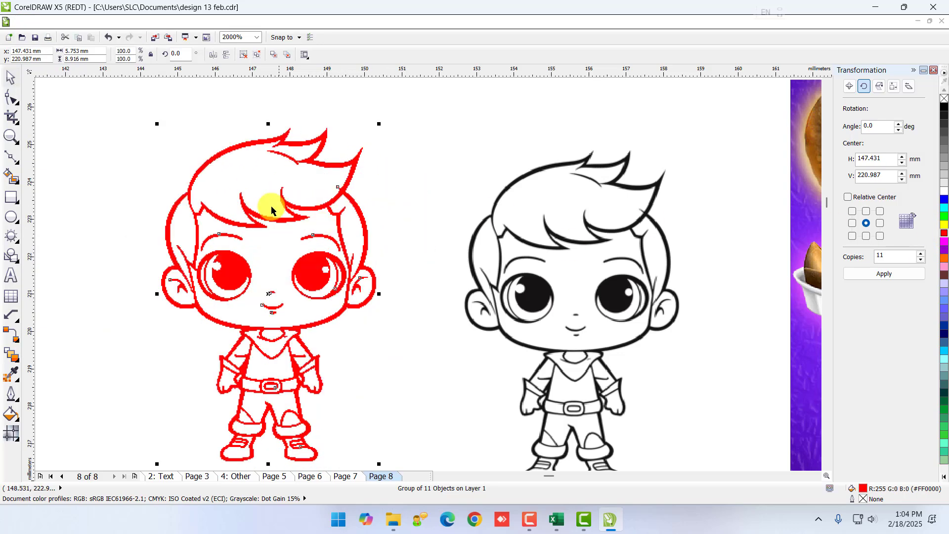
Step: Ungroup the traced boy one level and fill the eye nearer the original bitmap black
right_click(245, 207)
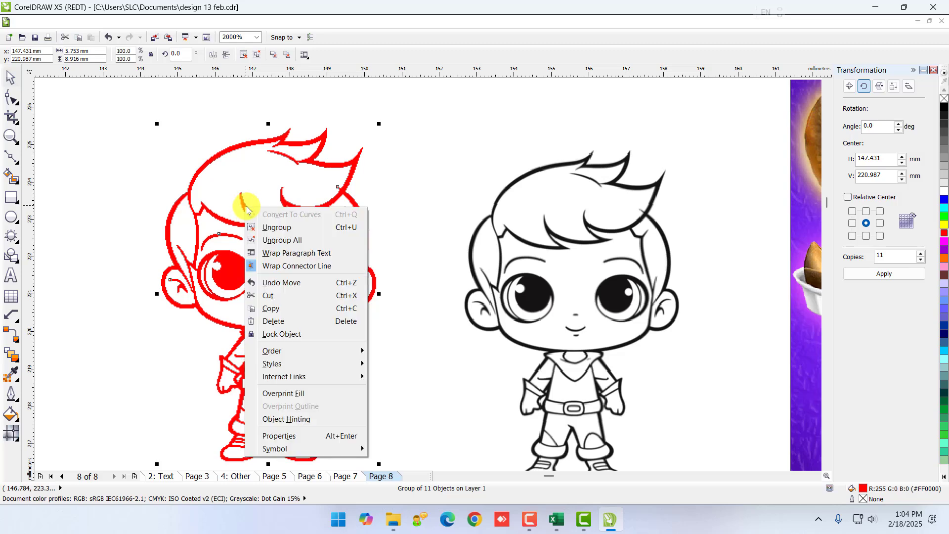
click(279, 227)
drag(339, 237, 307, 283)
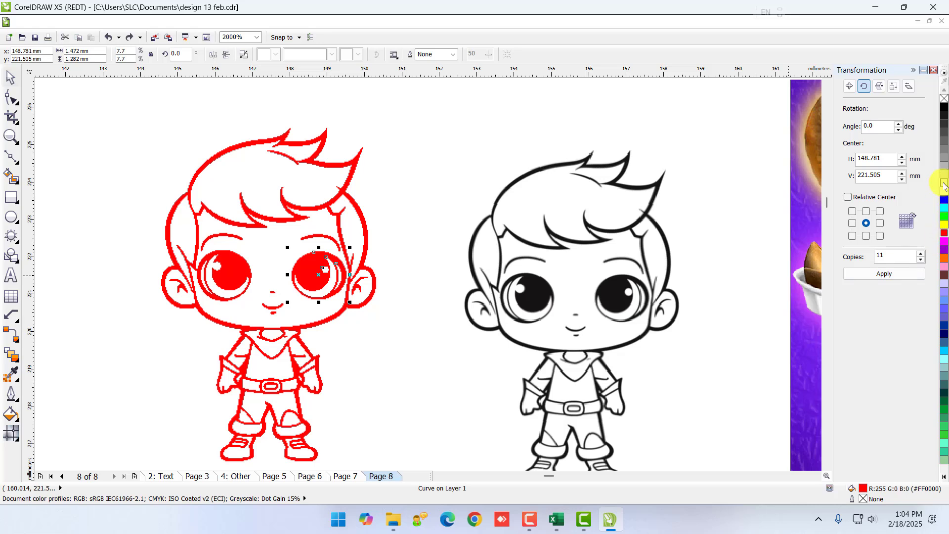
click(944, 107)
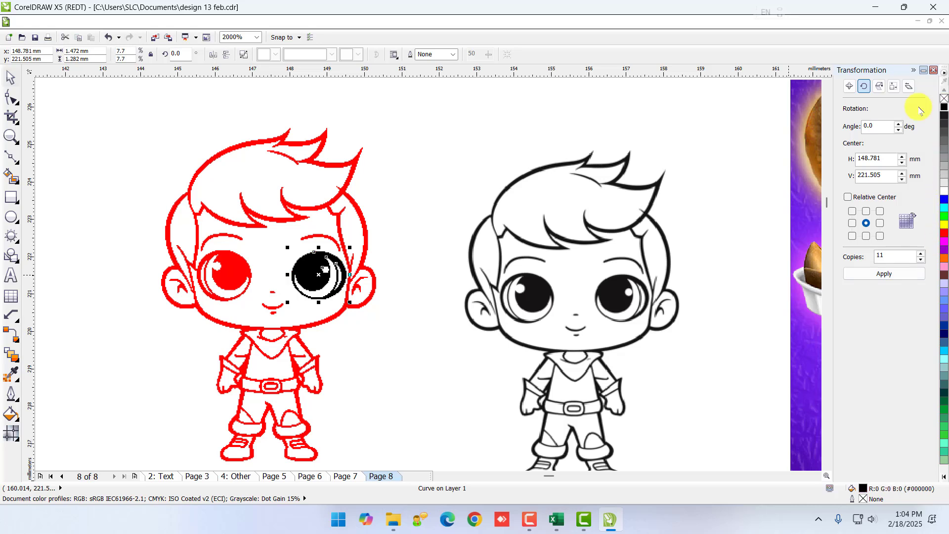
Step: Select each of the traced boy's eyes in turn to examine which curve it belongs to
click(222, 268)
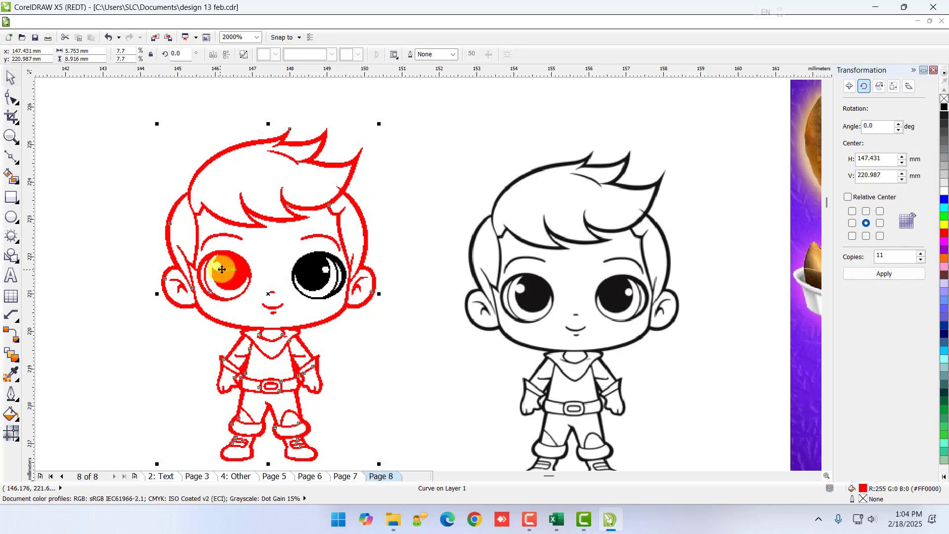
click(159, 245)
click(228, 278)
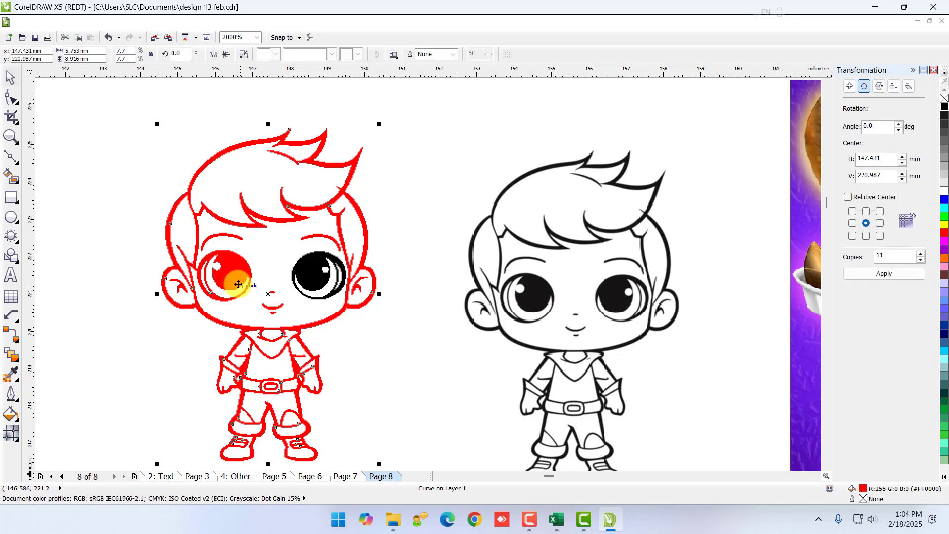
click(127, 257)
click(222, 254)
click(349, 244)
click(320, 262)
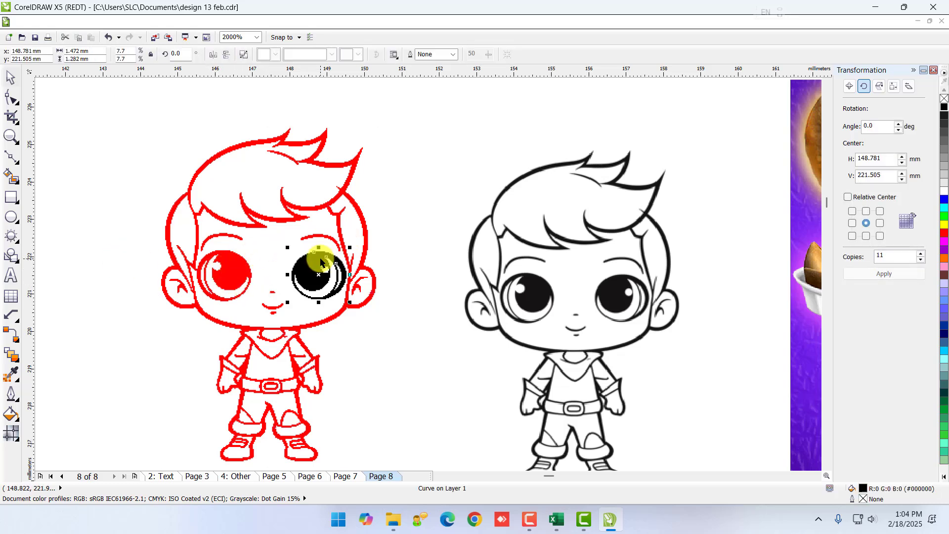
Step: Undo the black eye fill and the ungrouping of the traced boy
click(239, 260)
right_click(233, 262)
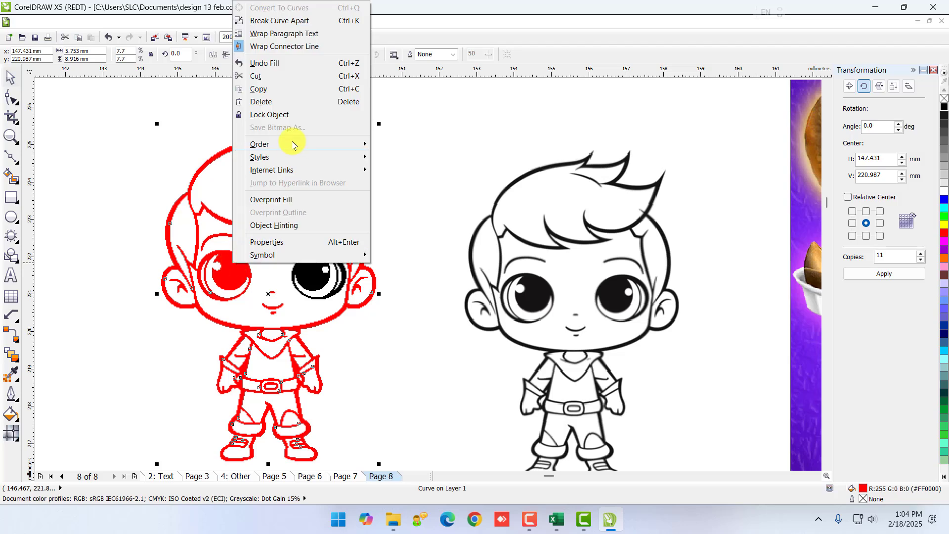
click(169, 161)
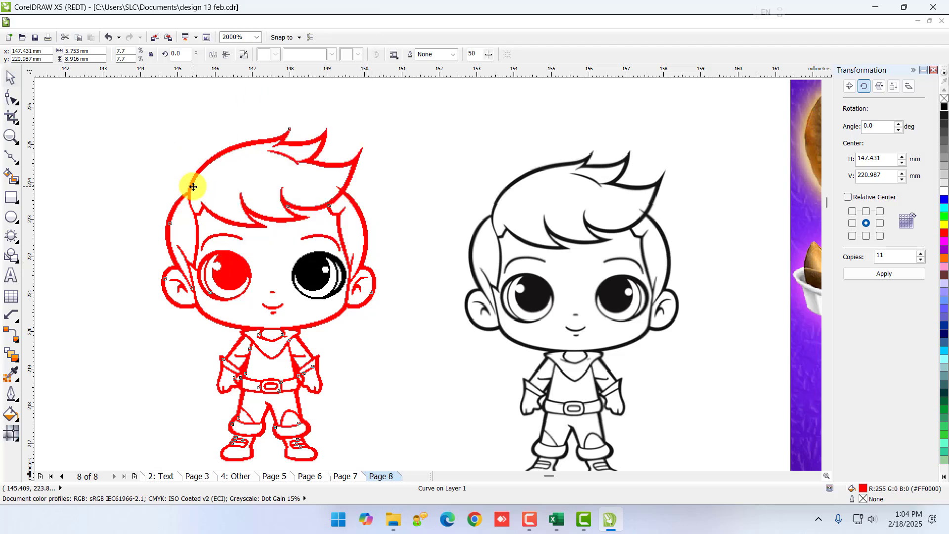
click(192, 186)
right_click(194, 187)
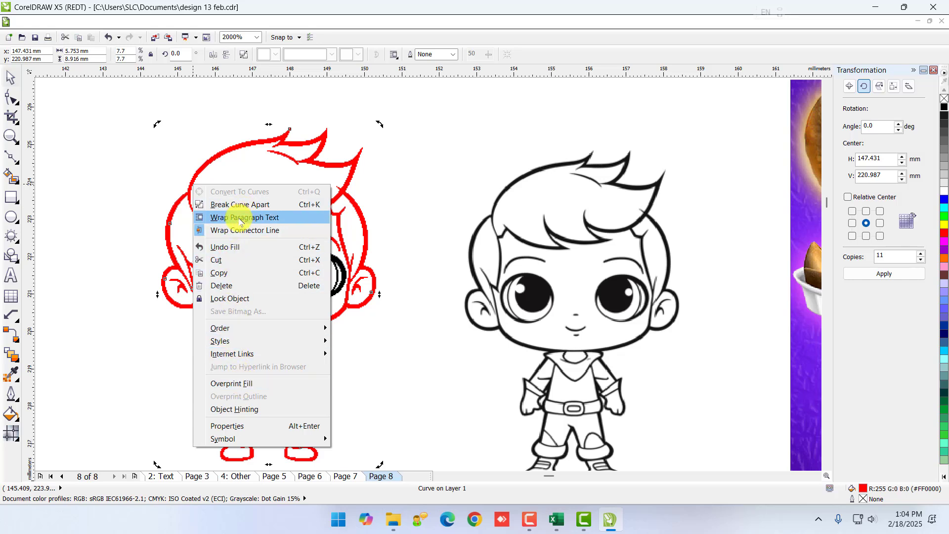
key(Escape)
key(ctrl+z)
Step: Ungroup all objects in the red traced boy and check that its eye and outline curves select individually
click(274, 253)
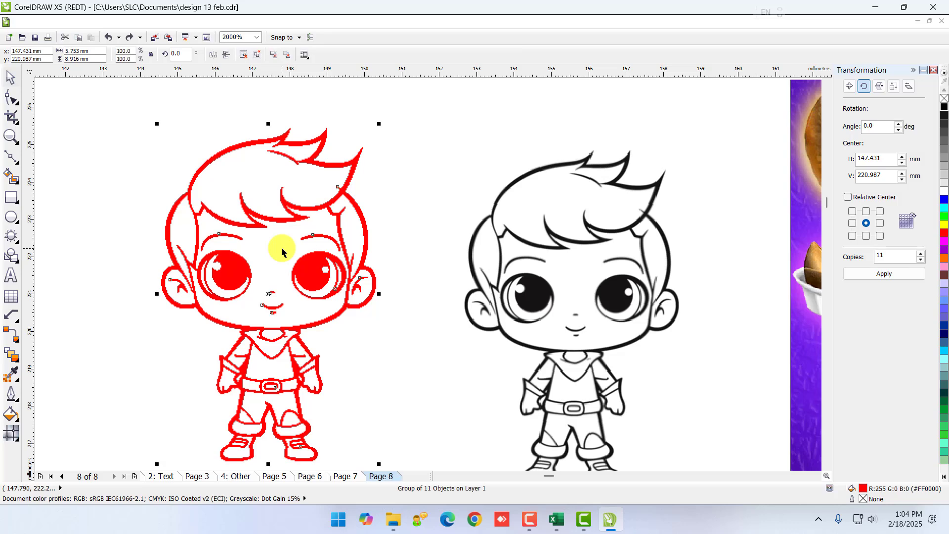
right_click(260, 198)
key(Escape)
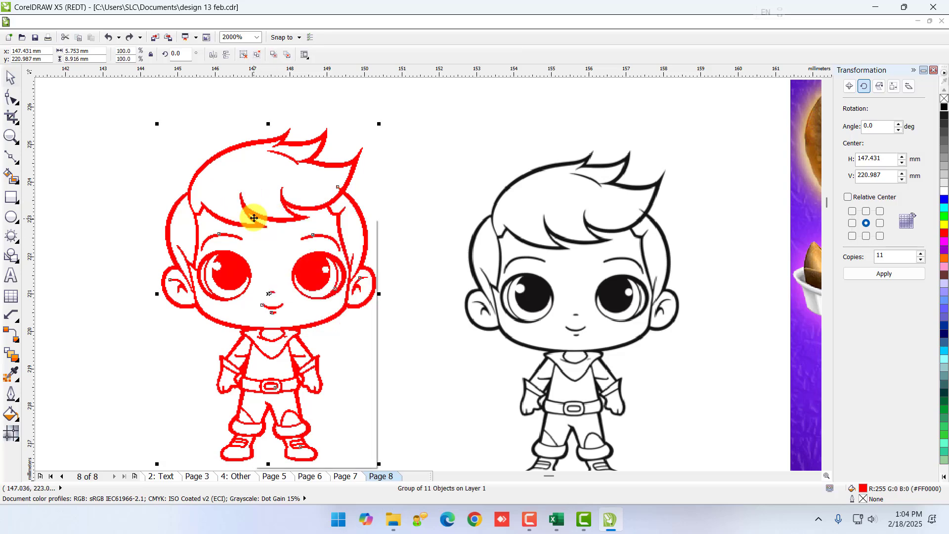
right_click(252, 215)
click(296, 250)
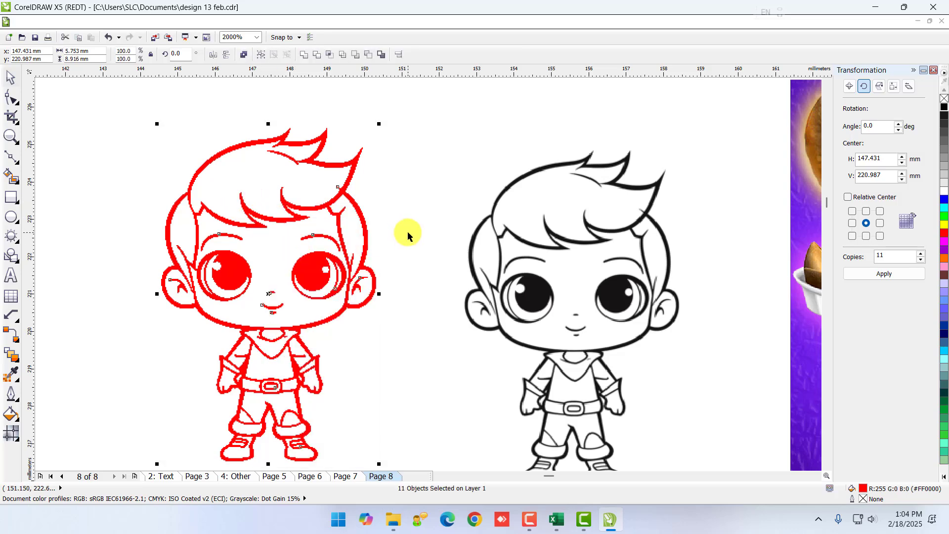
click(205, 273)
click(117, 269)
click(250, 289)
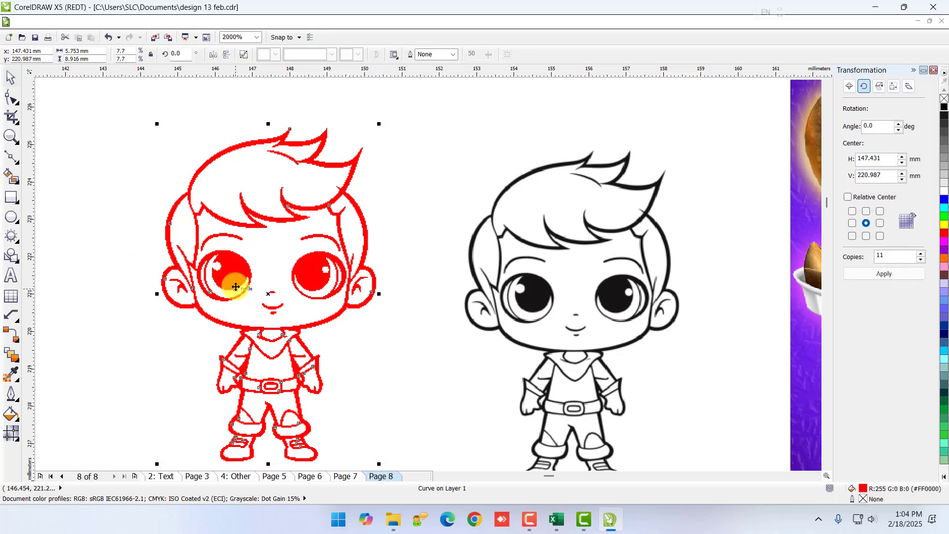
click(190, 333)
click(313, 281)
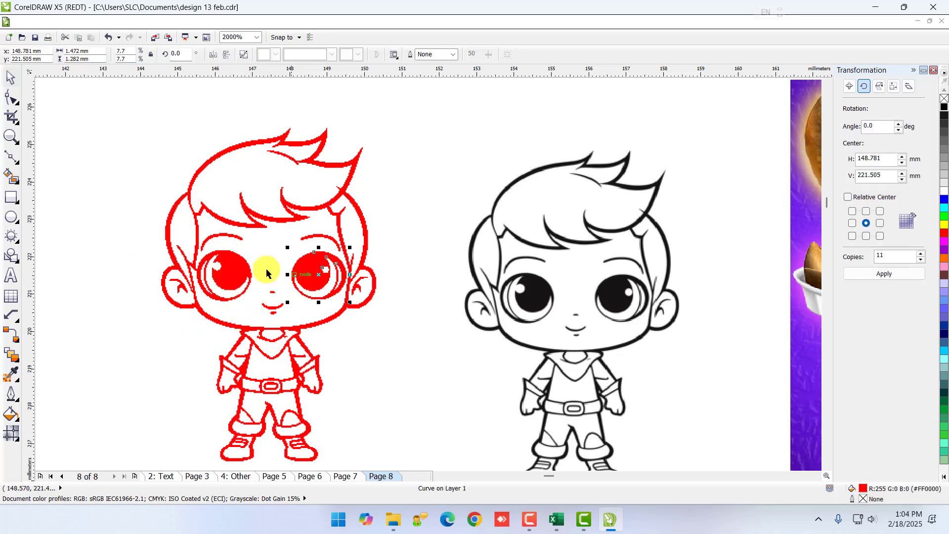
Step: Move the eye nearer the original bitmap slightly up and away from it, and fill that eye and the main outline curve black
click(265, 266)
click(322, 272)
mouse_move(322, 272)
mouse_down()
mouse_move(312, 267)
mouse_move(317, 285)
mouse_up()
click(944, 107)
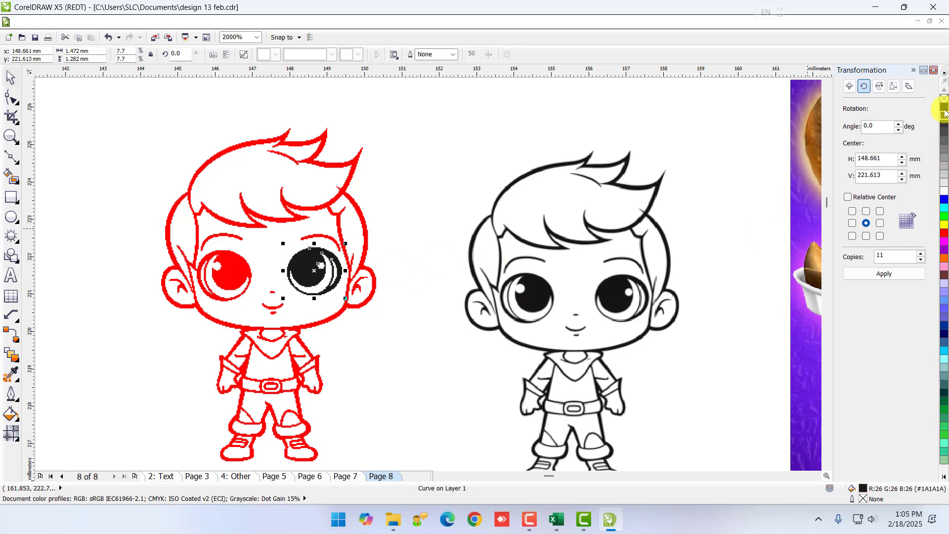
click(235, 292)
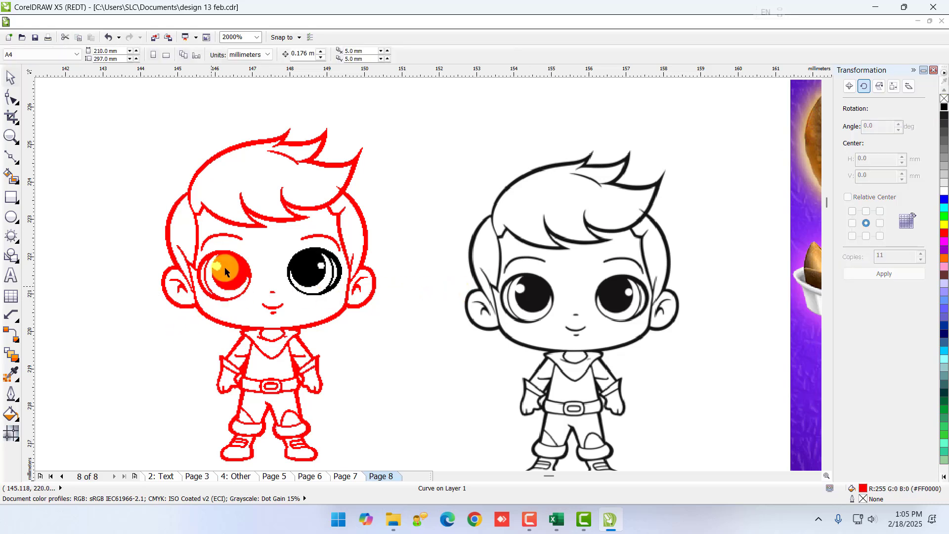
click(944, 107)
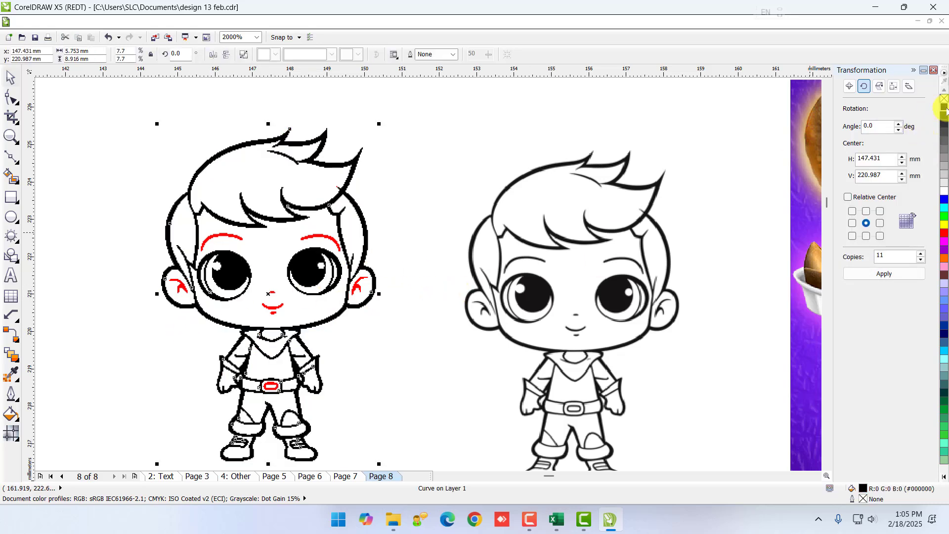
Step: Select all parts of the traced boy and preview the print with the print range limited to the selection
click(417, 395)
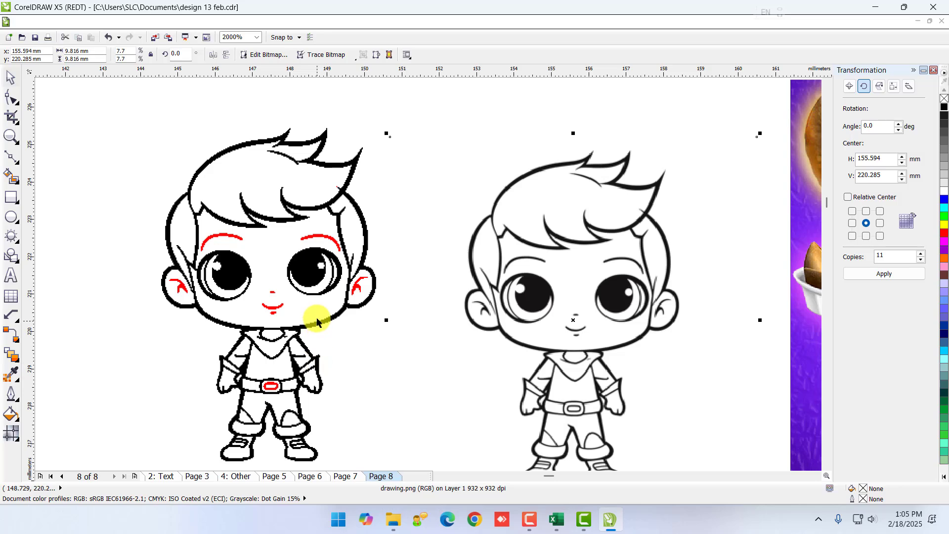
scroll(260, 275, down, 3)
scroll(269, 280, up, 3)
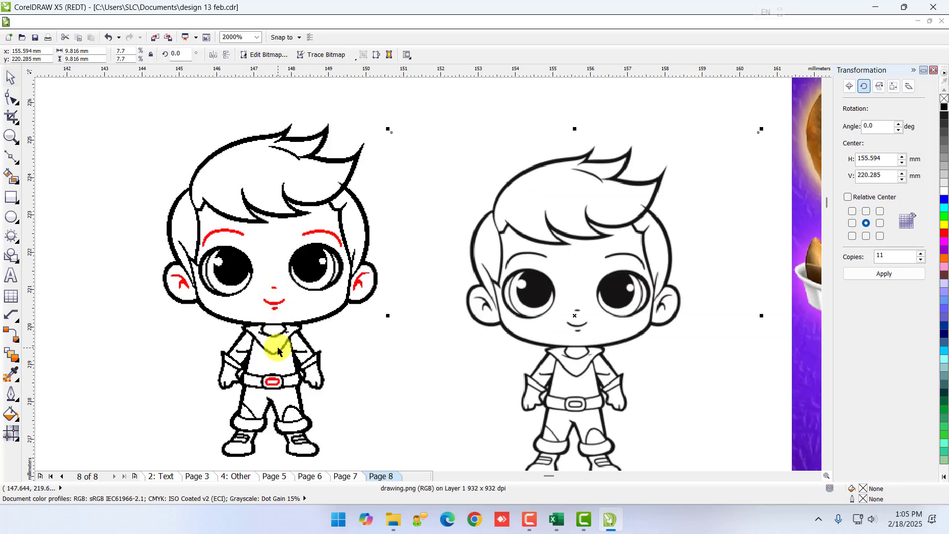
click(427, 409)
scroll(360, 377, down, 2)
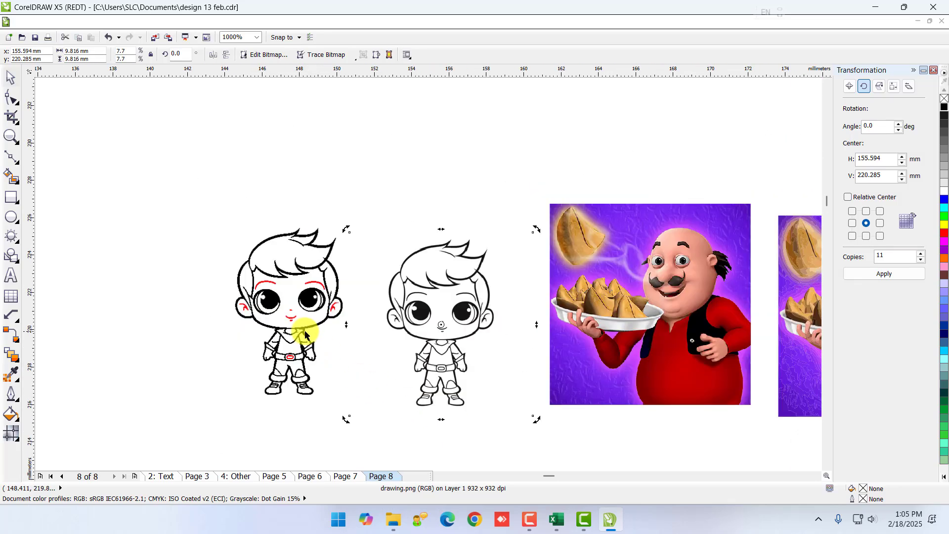
drag(199, 214, 372, 417)
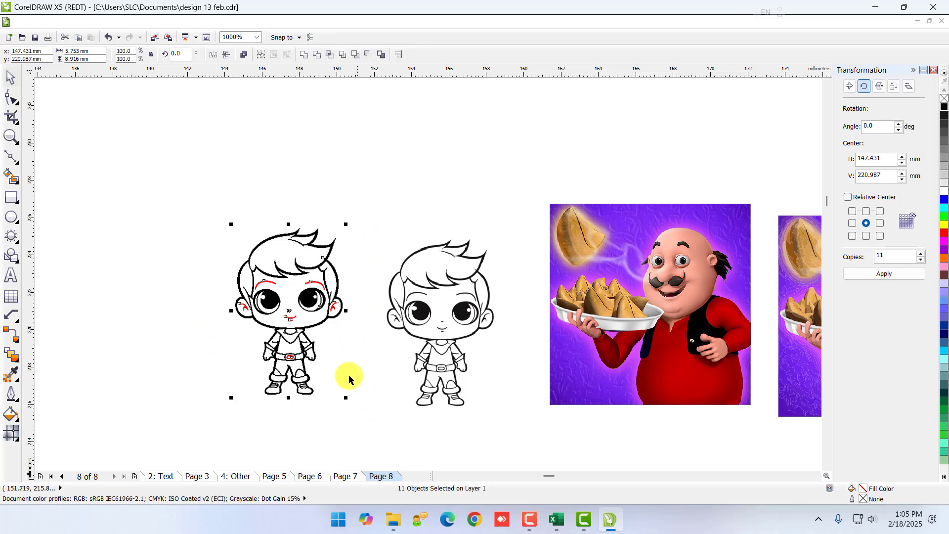
click(22, 23)
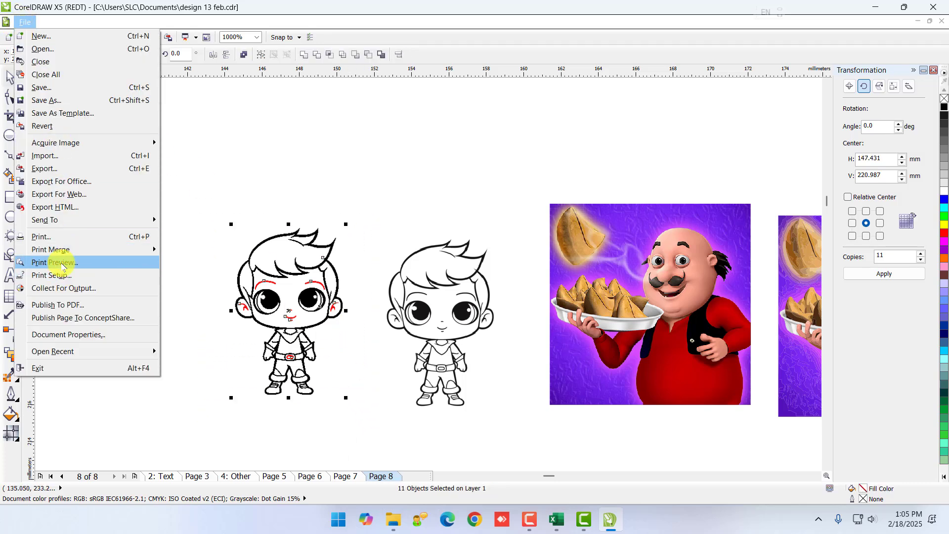
key(Escape)
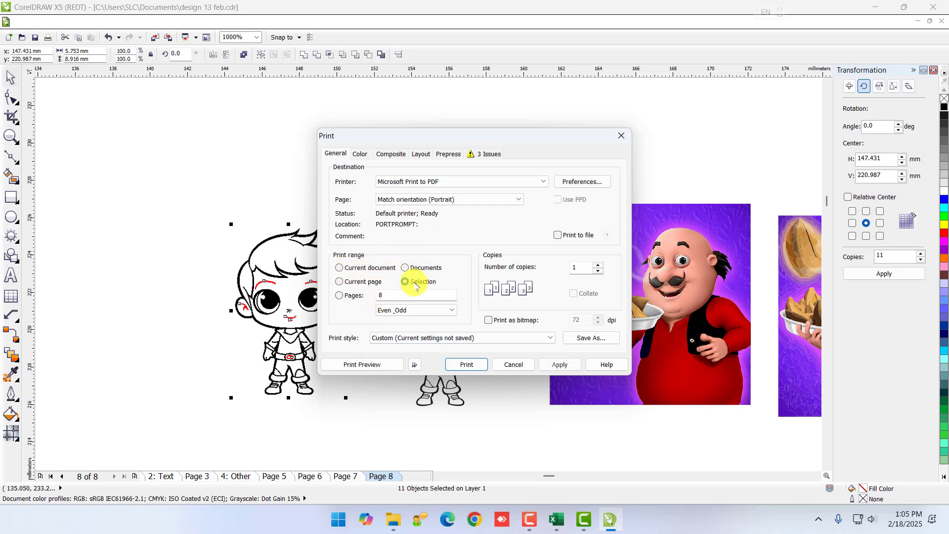
click(415, 283)
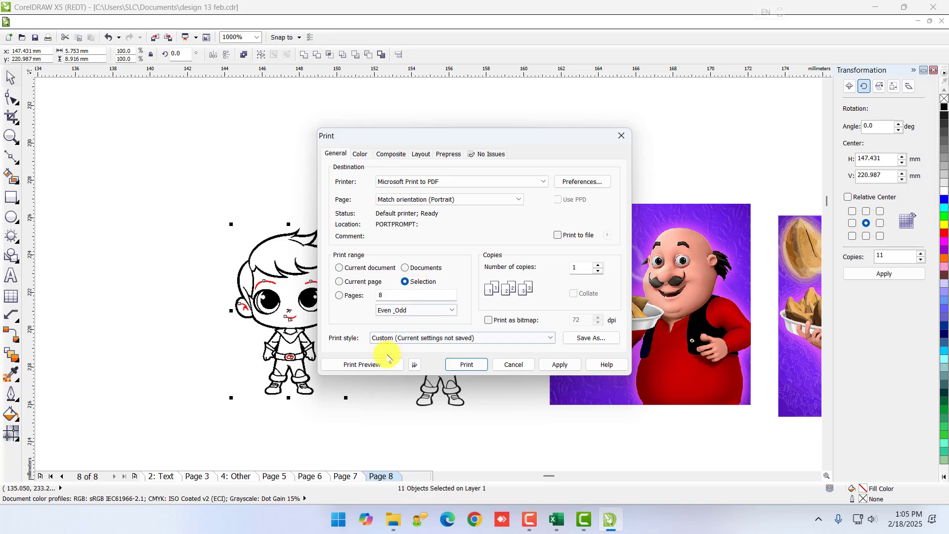
click(386, 365)
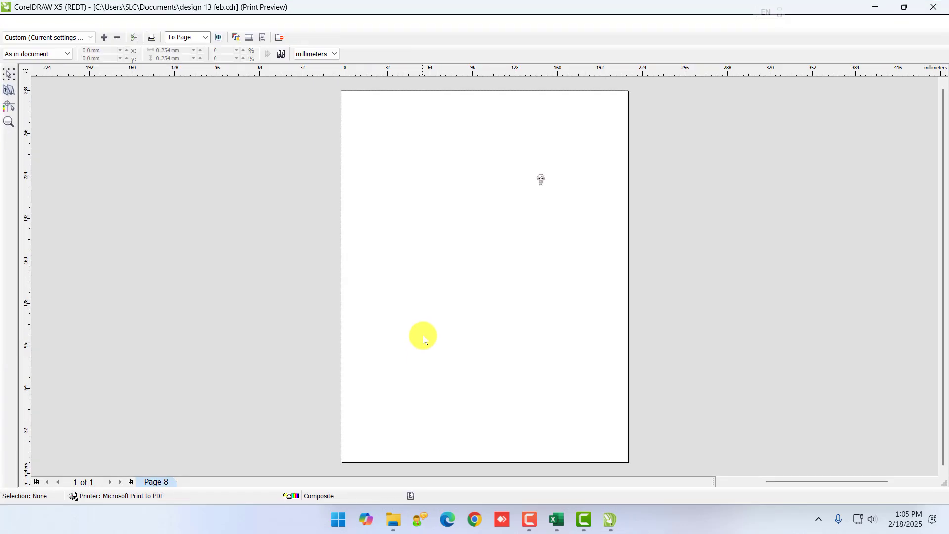
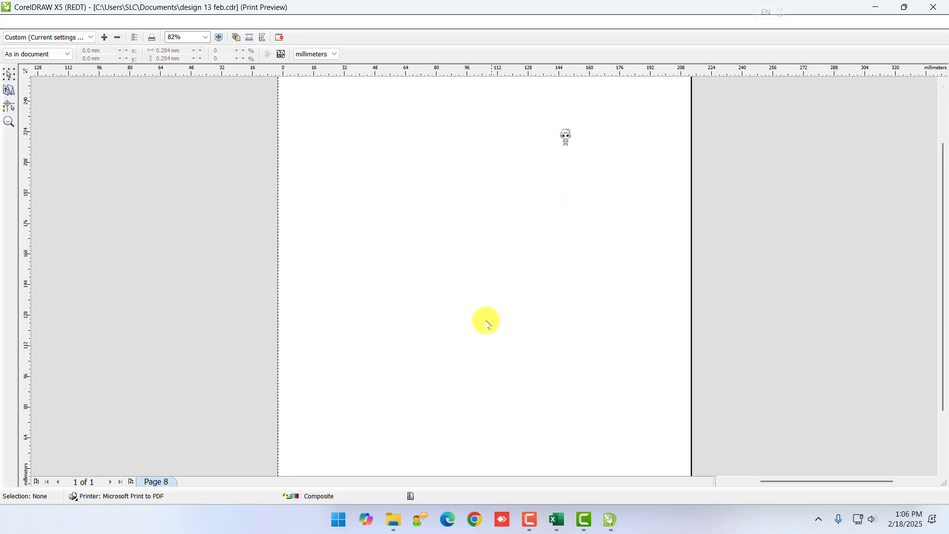
Step: Close the print preview, check the list of available printers, and cancel printing
click(942, 8)
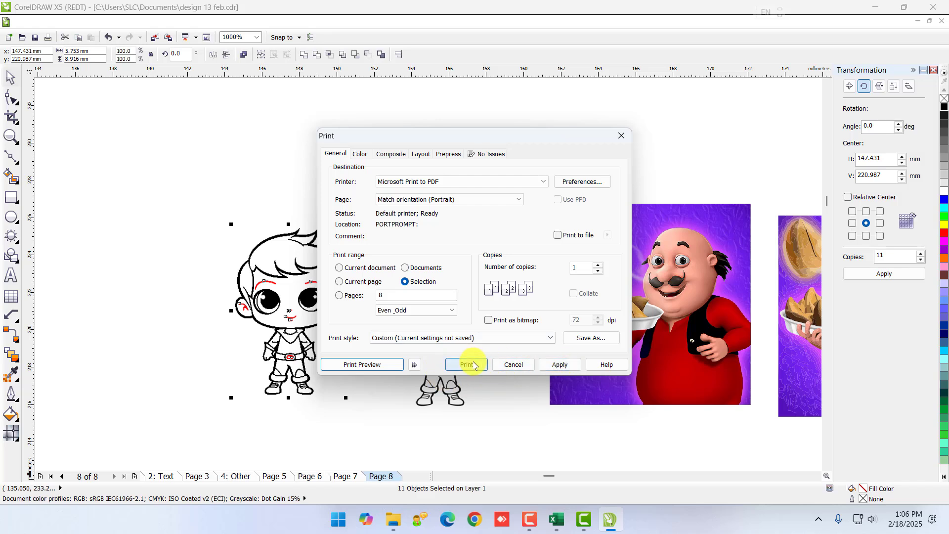
click(430, 182)
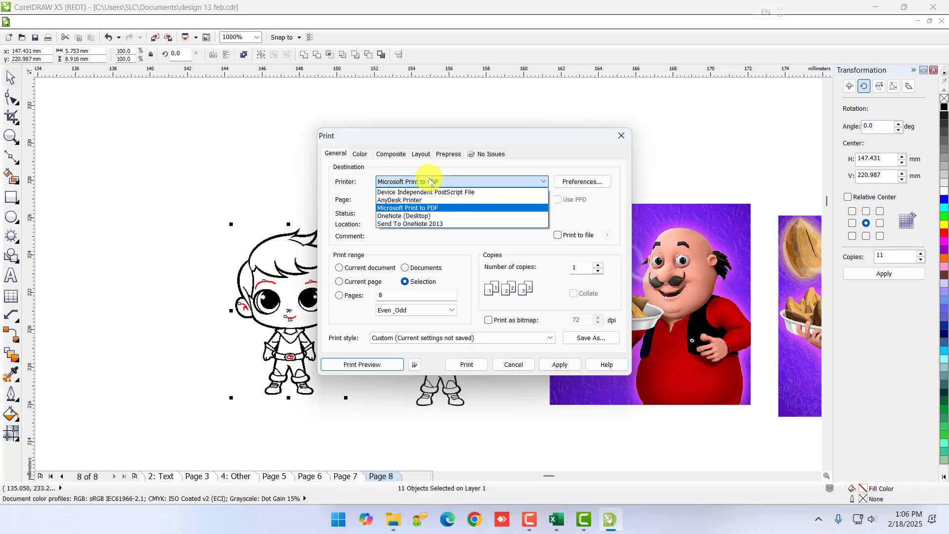
click(430, 181)
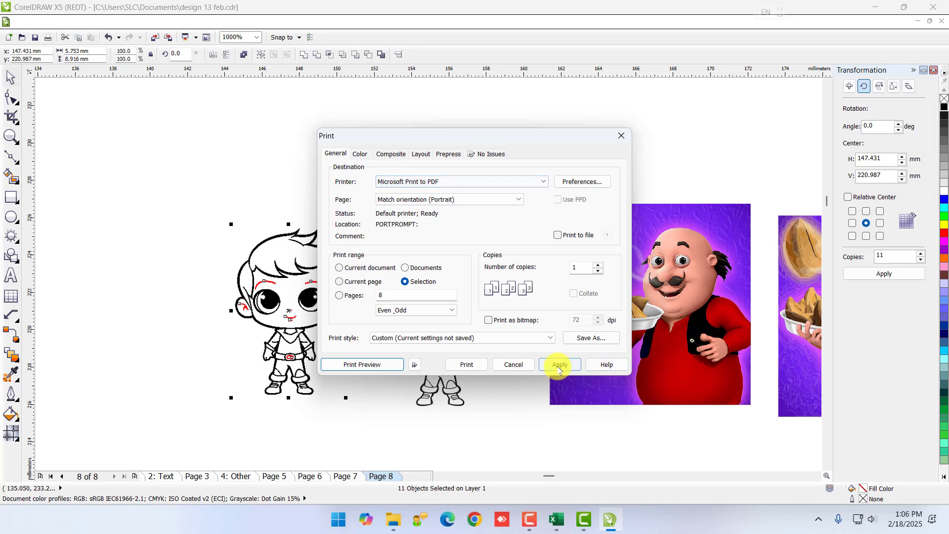
click(515, 365)
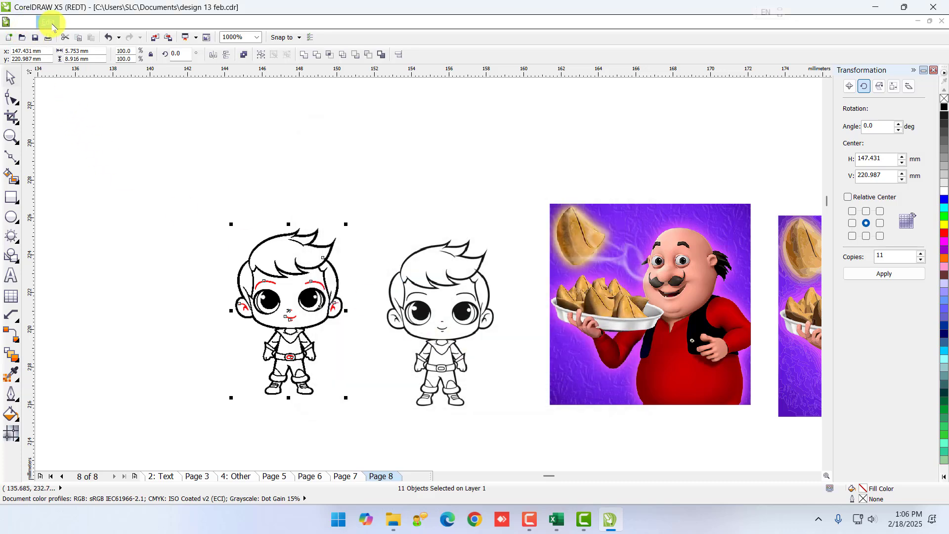
Step: Move the original boy bitmap from beside the traced boy to the empty area above and left of it
click(48, 21)
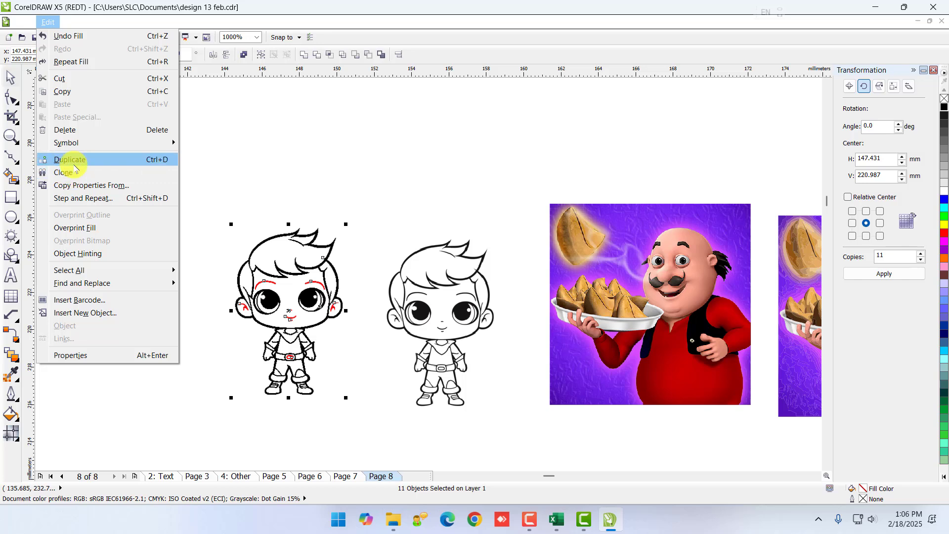
click(310, 184)
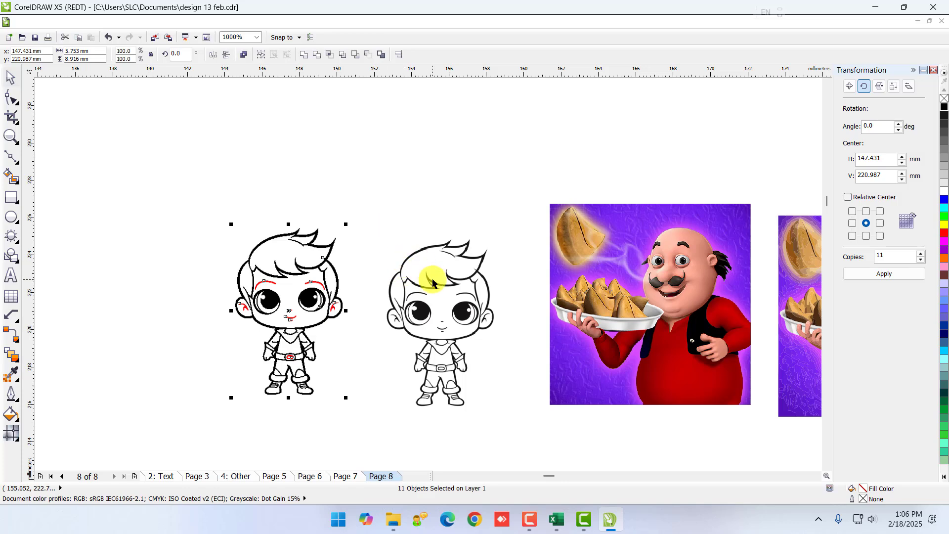
click(445, 303)
scroll(467, 308, down, 2)
drag(464, 307, 282, 207)
scroll(262, 203, up, 2)
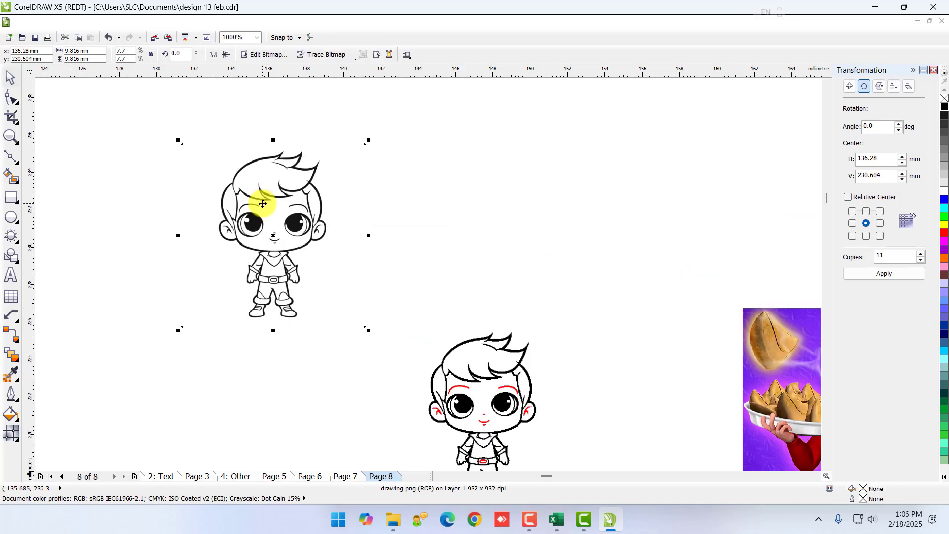
Step: Duplicate the original boy bitmap and place the copy directly below it, level with the traced boy
key(ctrl+d)
drag(350, 138, 254, 416)
scroll(244, 398, down, 2)
scroll(265, 377, up, 2)
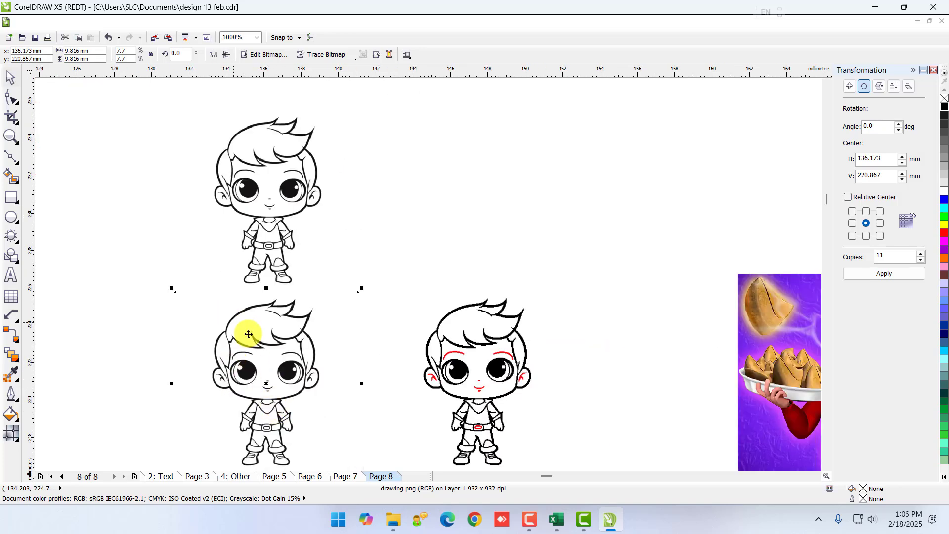
drag(263, 339, 264, 341)
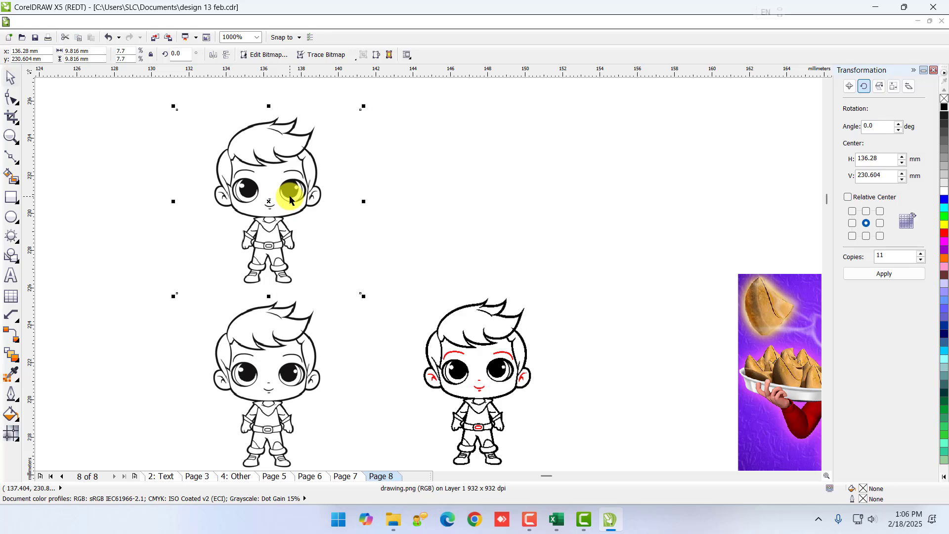
Step: Clone the upper boy bitmap and place the clone to its right, above the traced boy
click(48, 22)
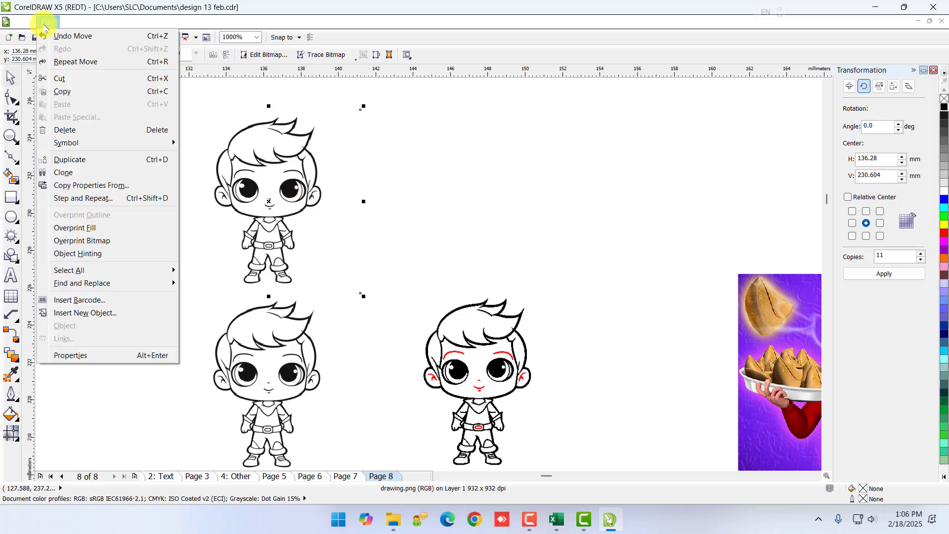
click(75, 178)
mouse_move(335, 140)
mouse_down()
mouse_move(401, 192)
mouse_move(419, 184)
mouse_up()
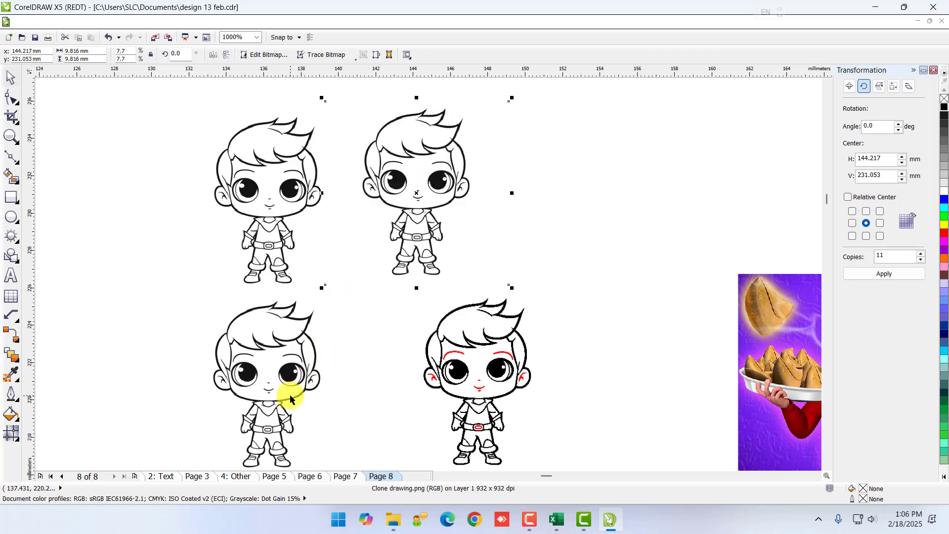
Step: Delete the upper boy bitmap that controls the clone, and undo the deletion
click(287, 184)
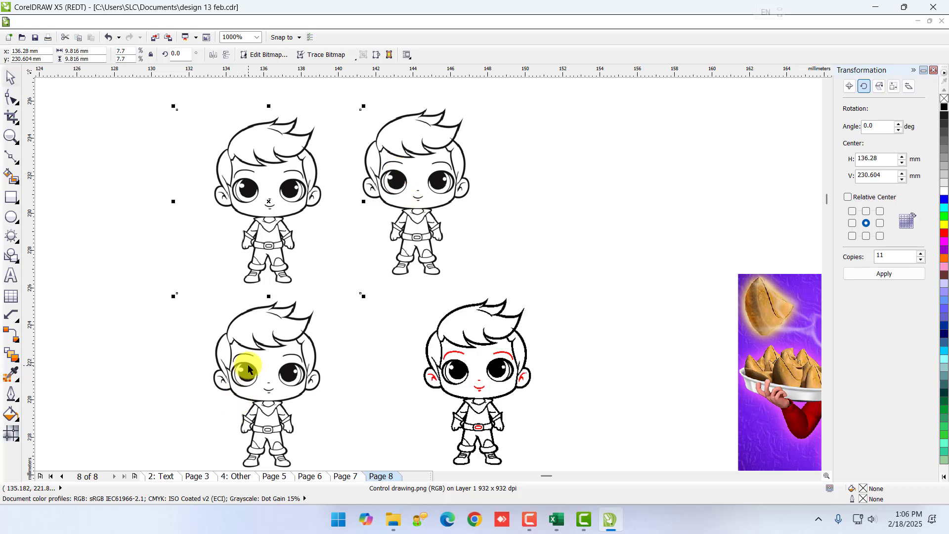
click(285, 199)
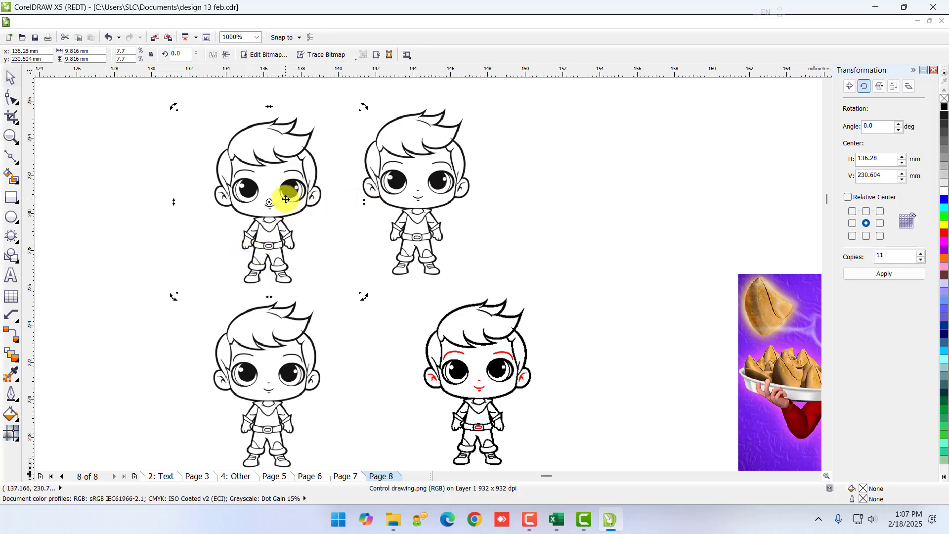
key(Delete)
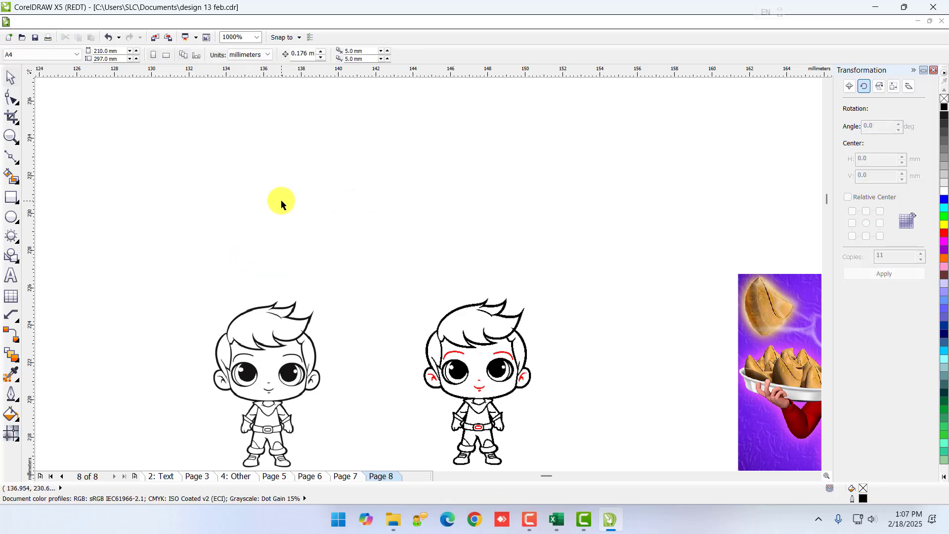
key(ctrl+z)
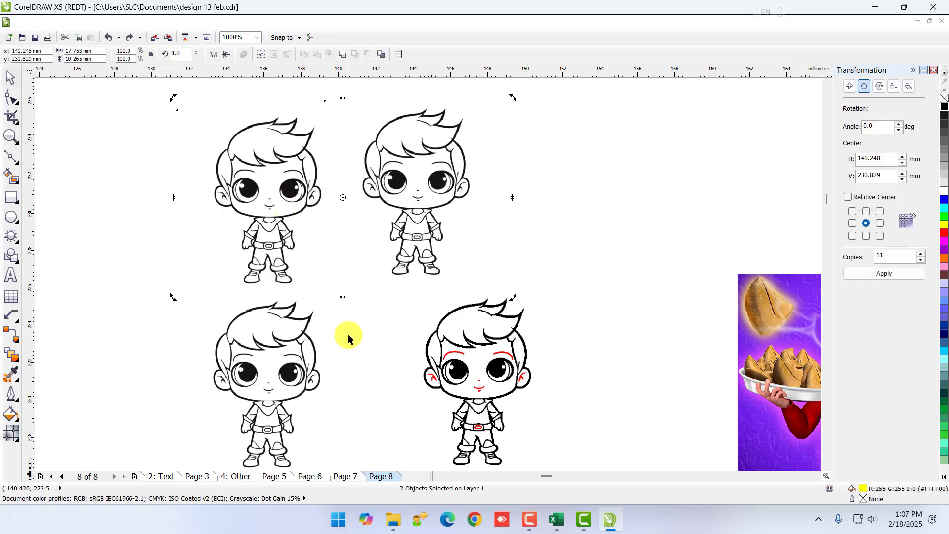
click(377, 350)
click(48, 22)
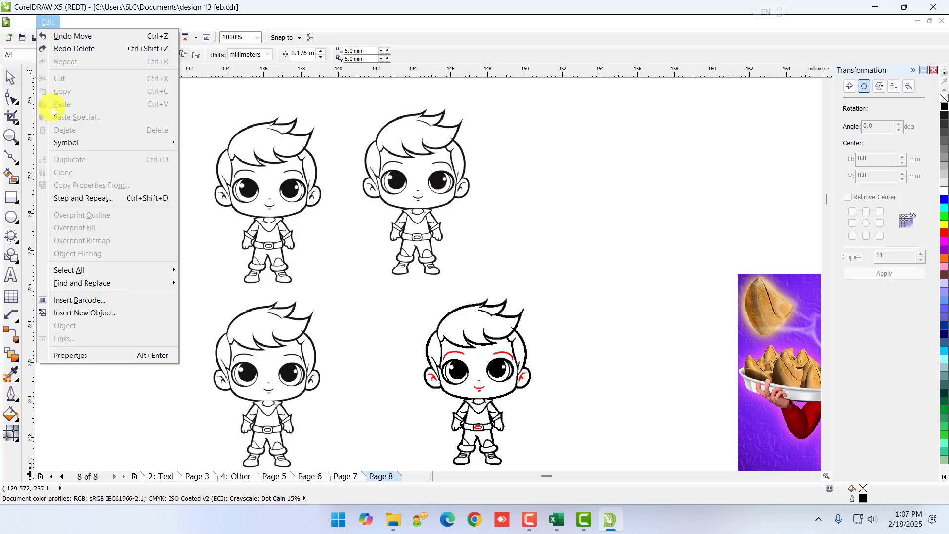
mouse_move(84, 23)
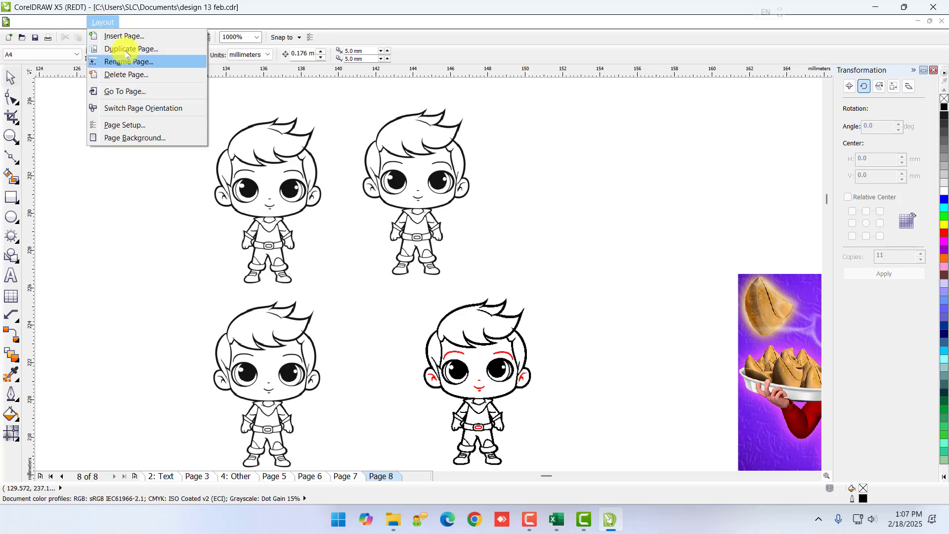
mouse_move(133, 24)
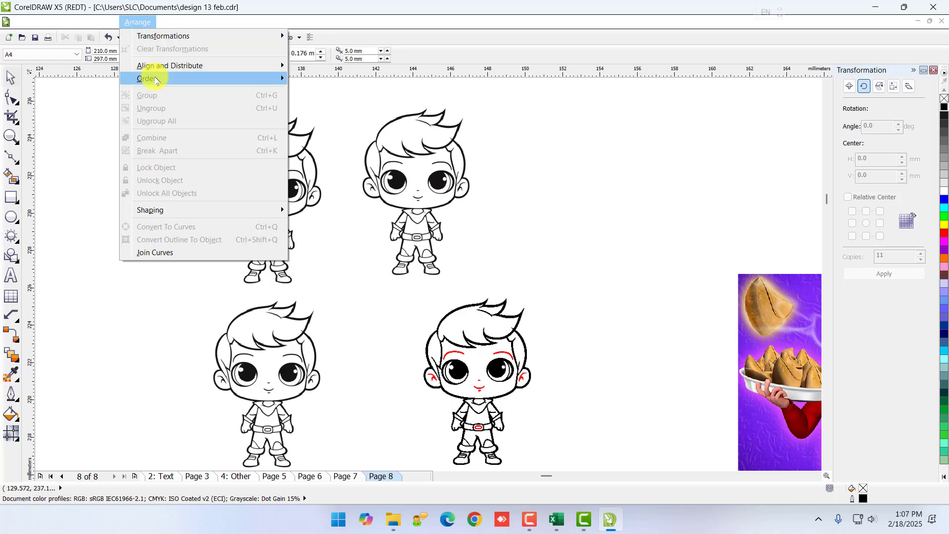
mouse_move(152, 78)
click(607, 240)
Step: Delete the cloned boy bitmap above the traced boy
click(482, 328)
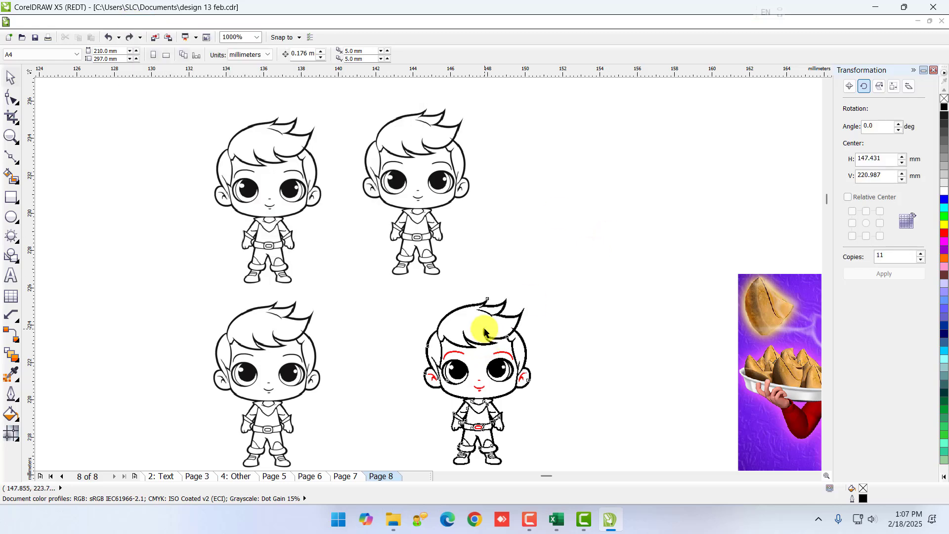
click(428, 281)
click(410, 190)
drag(410, 189, 352, 198)
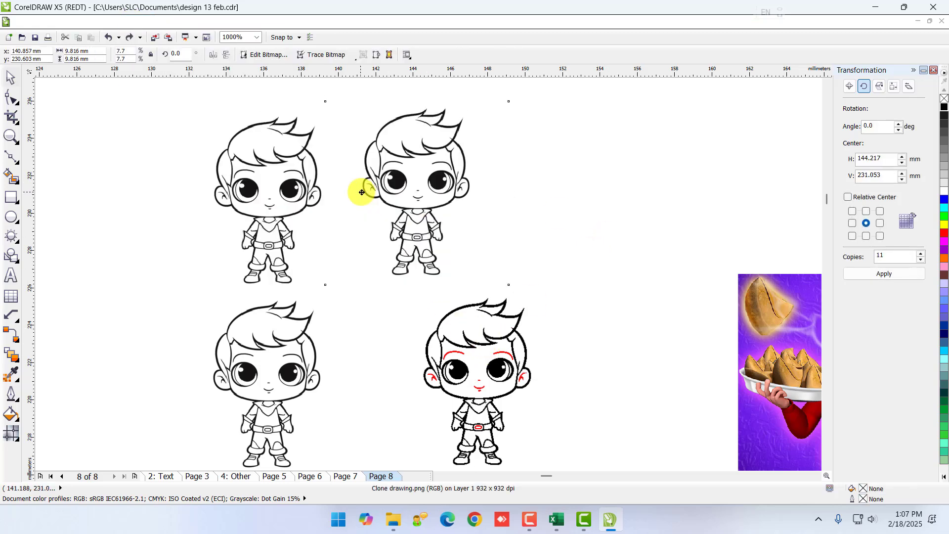
key(Delete)
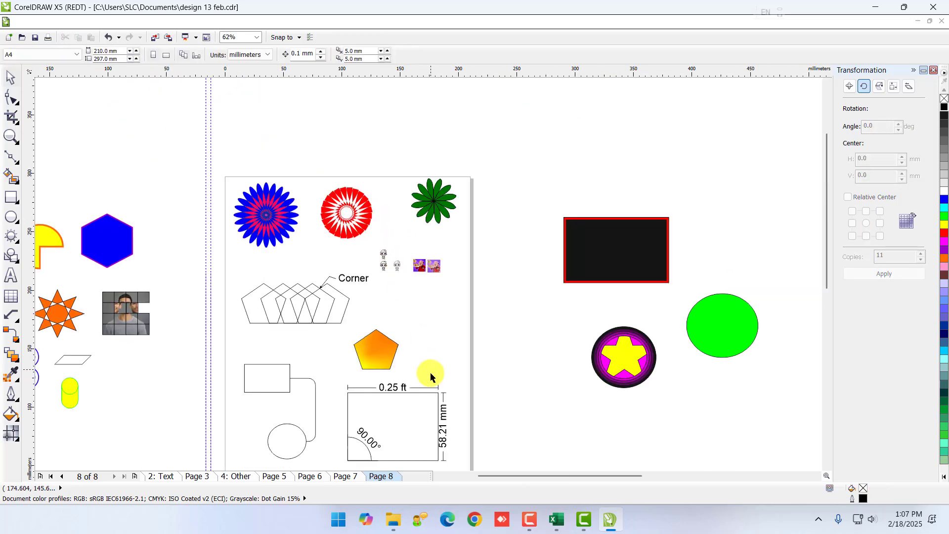
Step: Duplicate the mesh-filled pentagon twice so the copies overlap, filling the copy on its right green and the upper one blue
scroll(430, 372, up, 3)
click(393, 275)
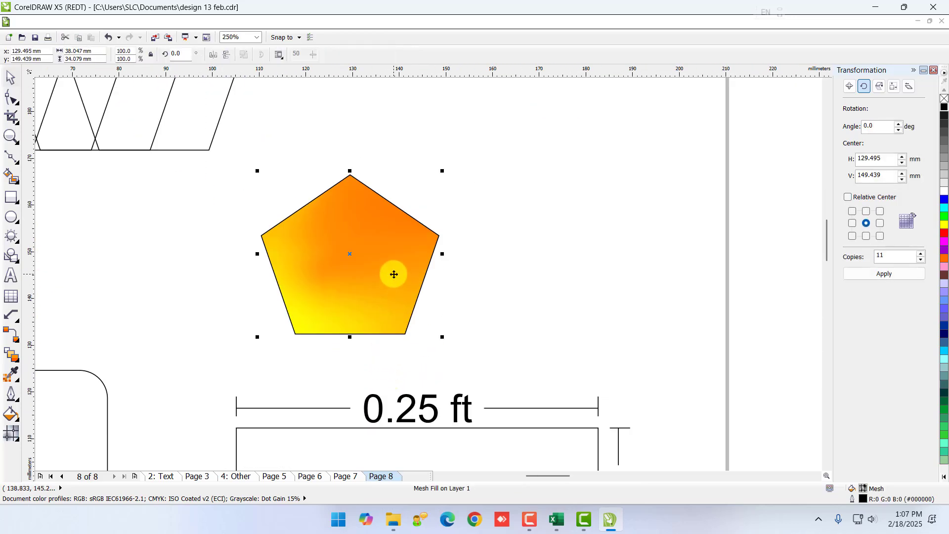
key(ctrl+d)
drag(392, 265, 317, 198)
click(944, 216)
key(ctrl+d)
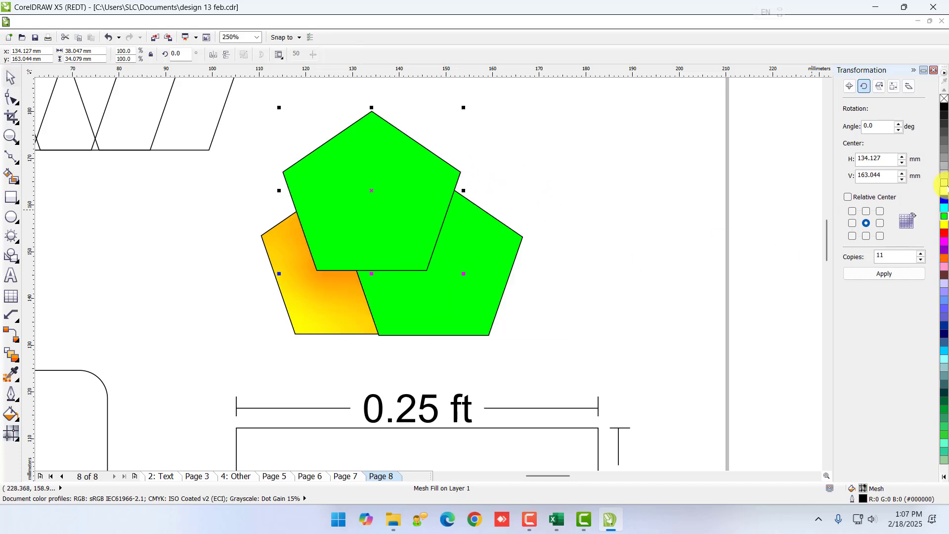
click(944, 199)
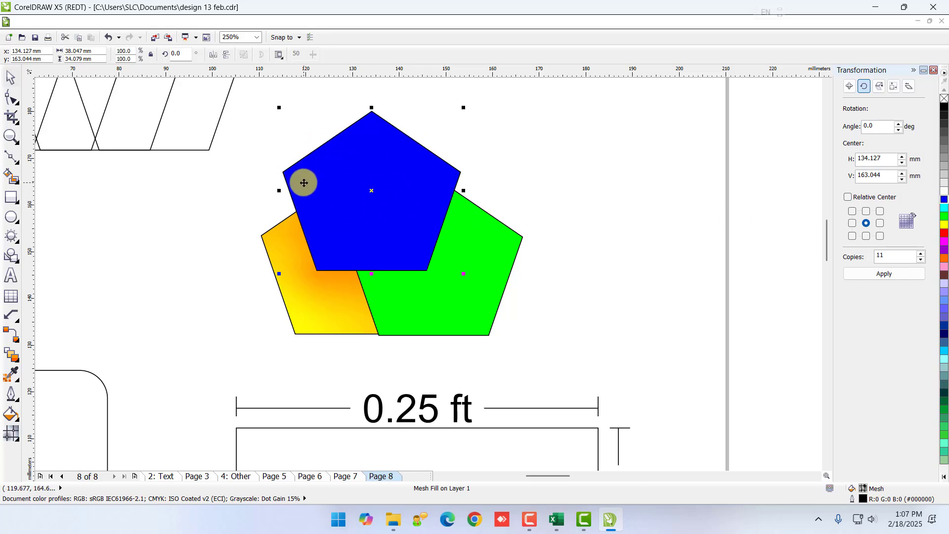
Step: Send the blue pentagon behind the orange mesh-filled and green pentagons
right_click(352, 132)
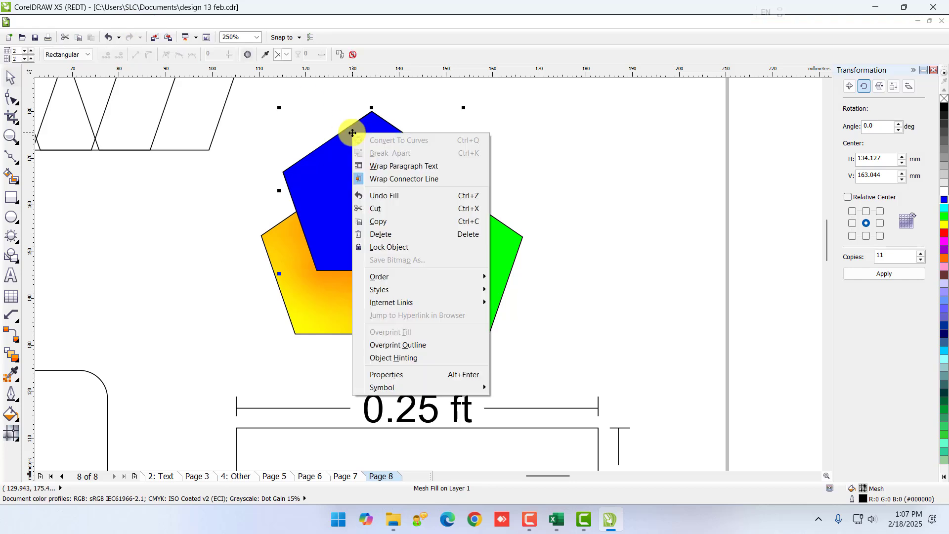
mouse_move(450, 277)
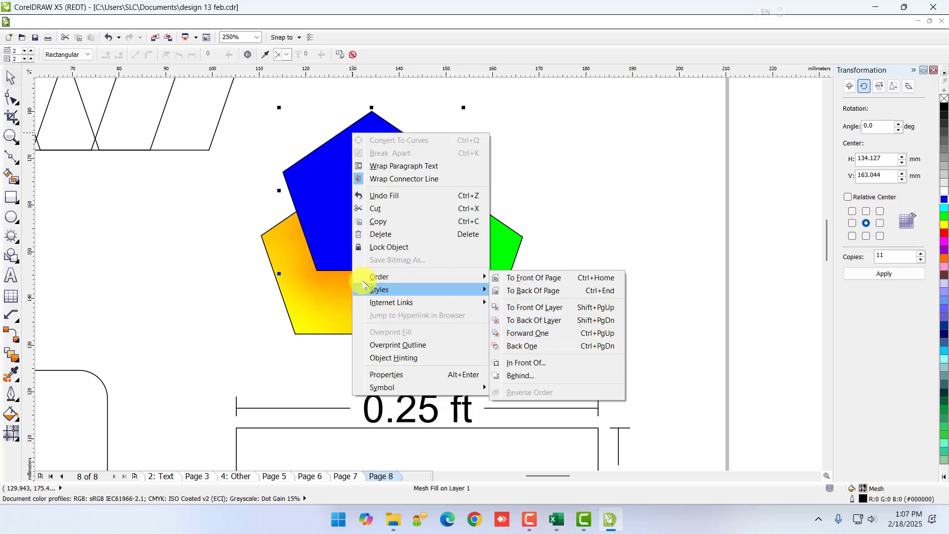
click(347, 271)
key(space)
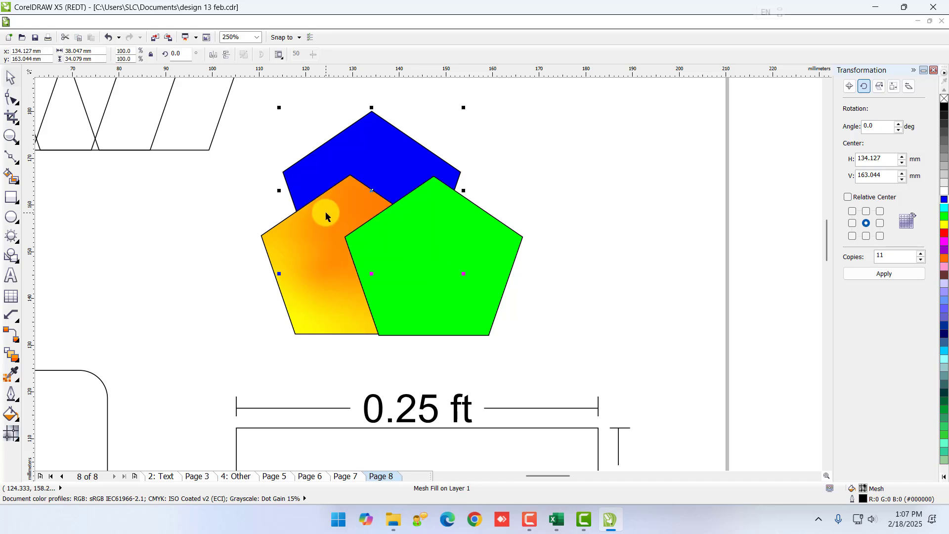
Step: Lock the green pentagon on the page
click(134, 22)
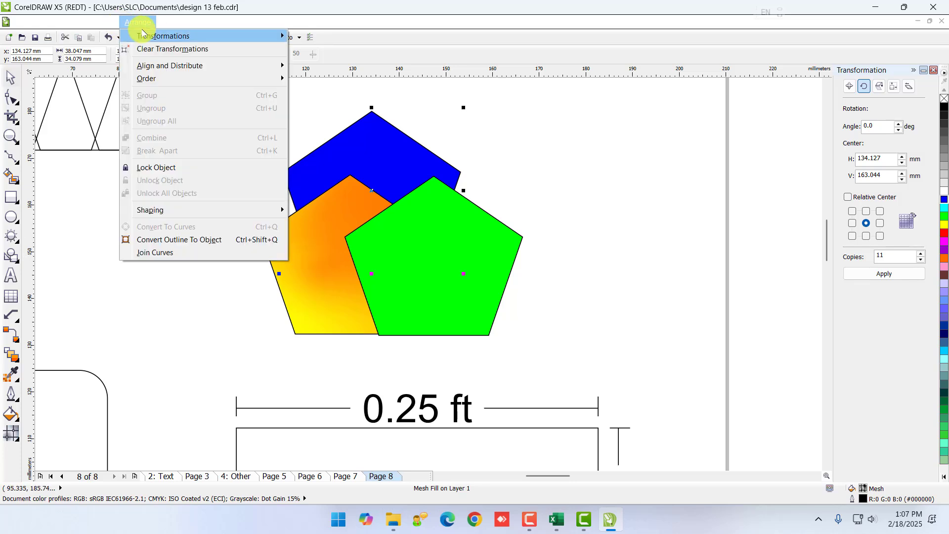
click(447, 233)
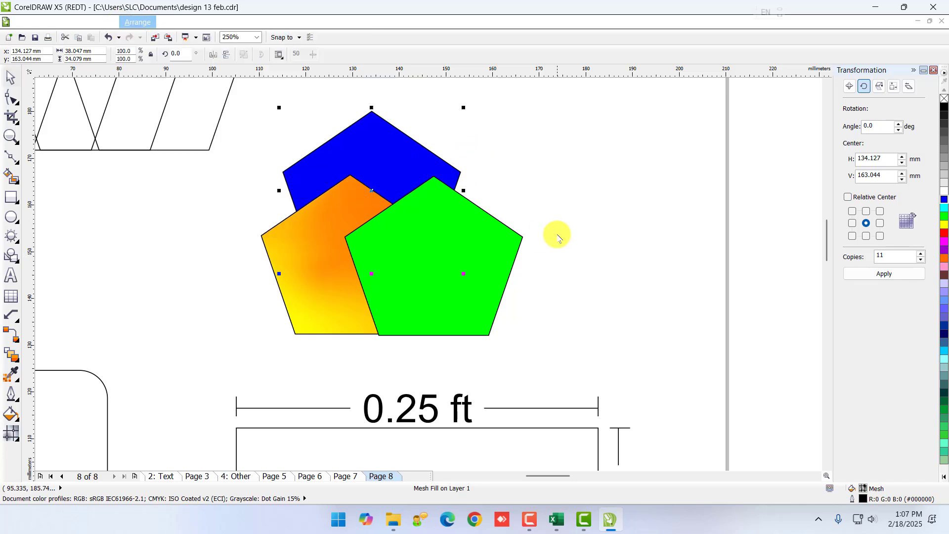
click(457, 236)
click(109, 22)
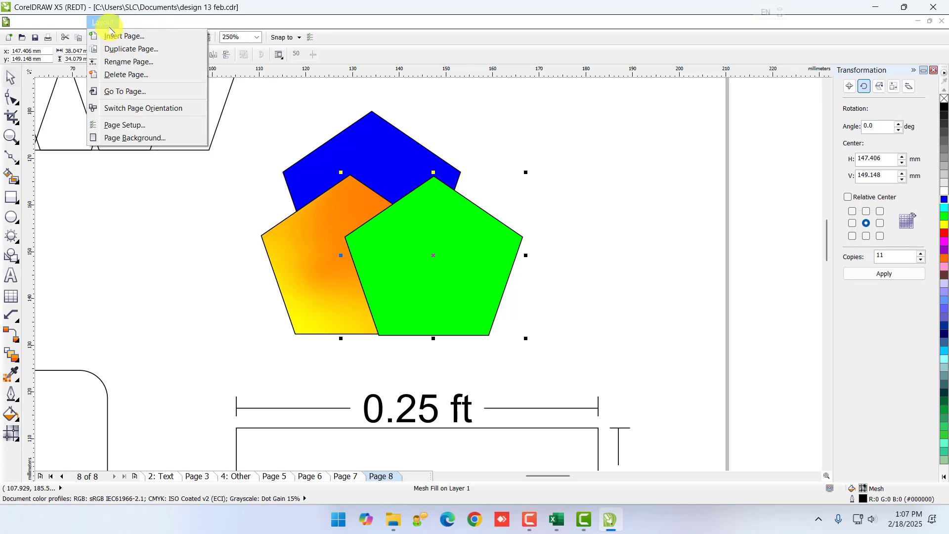
mouse_move(134, 21)
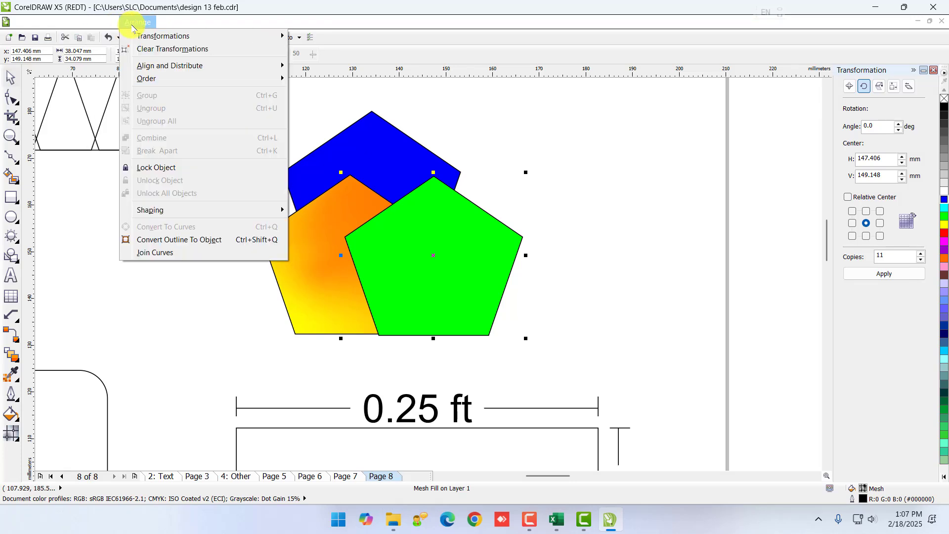
click(156, 167)
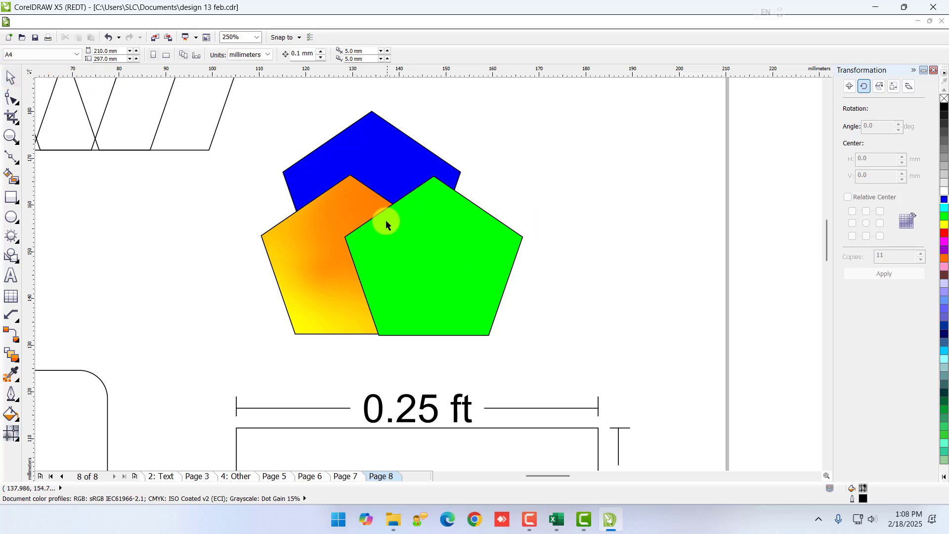
Step: Unlock all objects and move the green pentagon about 13 mm to the right and 2 mm down
click(139, 23)
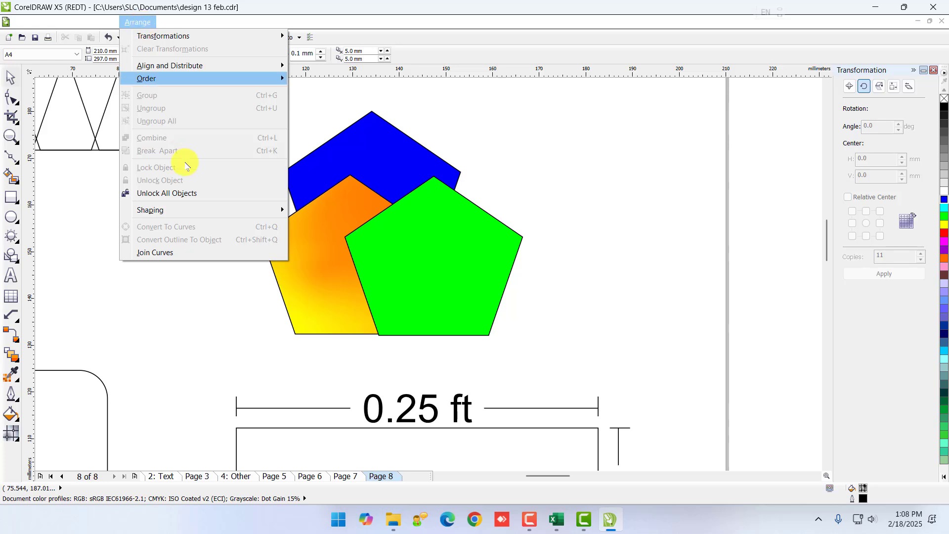
click(186, 193)
click(648, 317)
drag(437, 258, 500, 264)
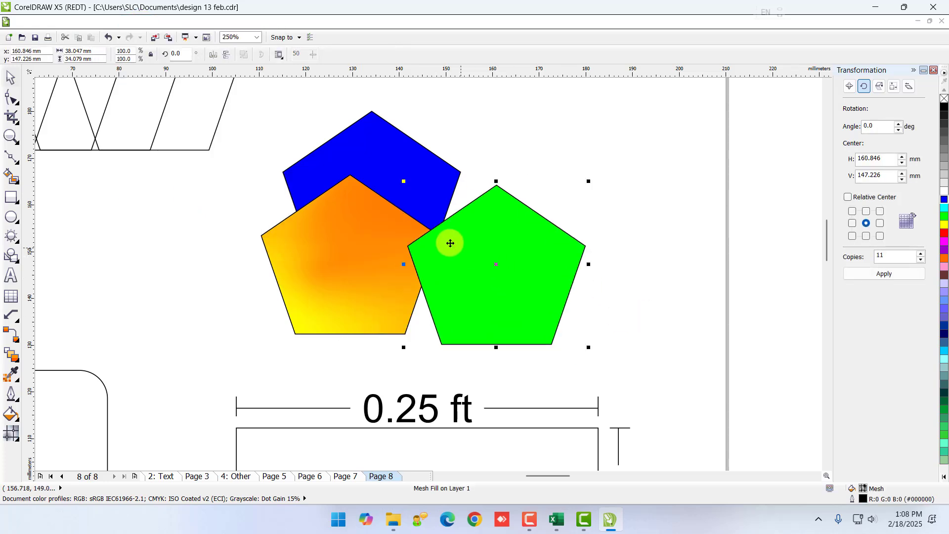
Step: Examine the arranging, window, effects (including PowerClip), text and object commands available while the green pentagon is selected
click(136, 22)
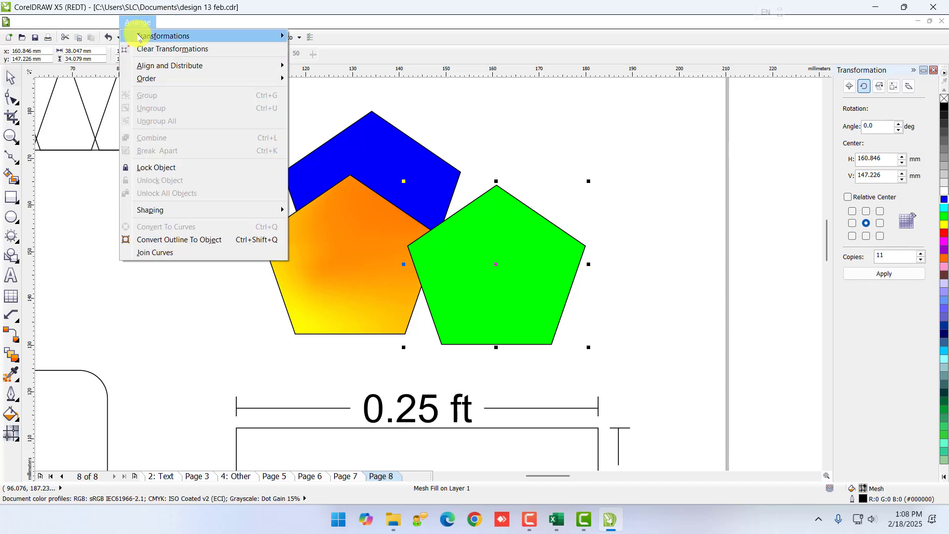
mouse_move(326, 23)
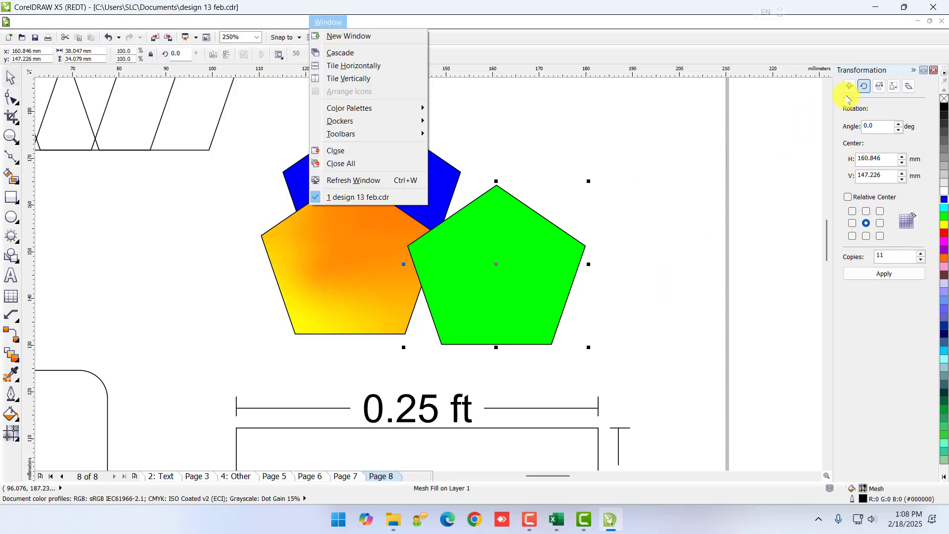
click(561, 282)
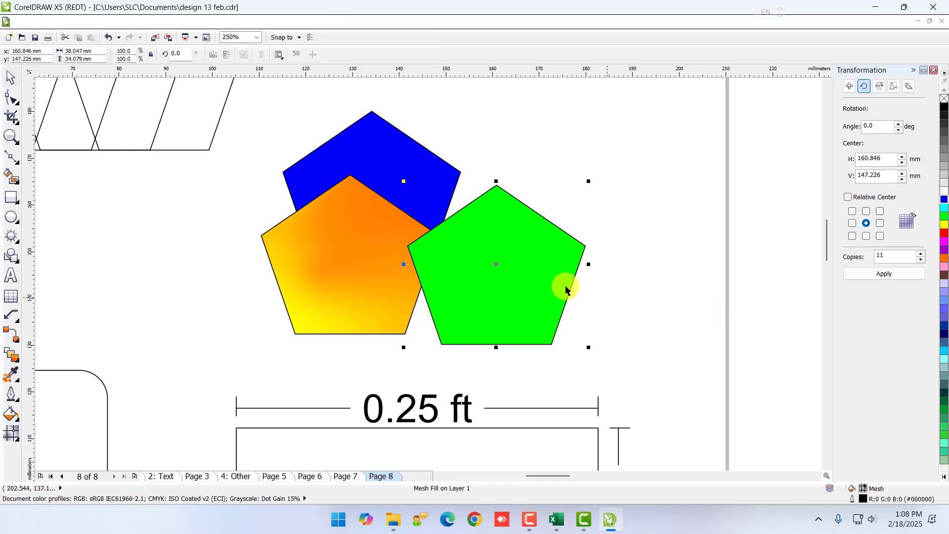
click(167, 24)
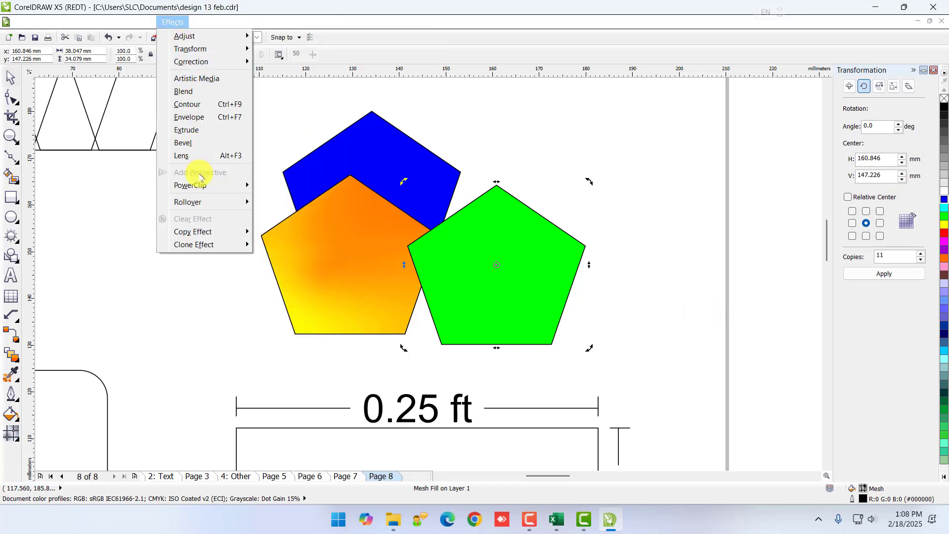
mouse_move(204, 191)
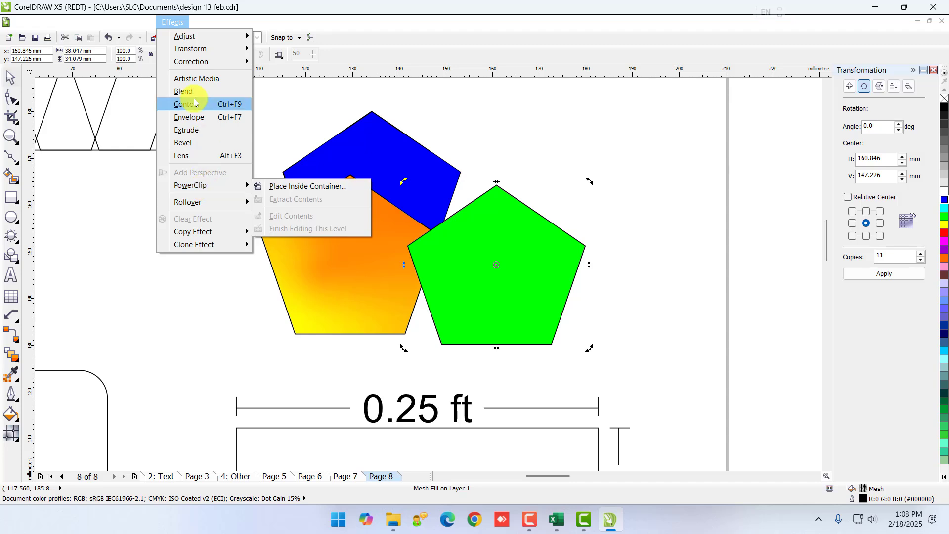
mouse_move(199, 25)
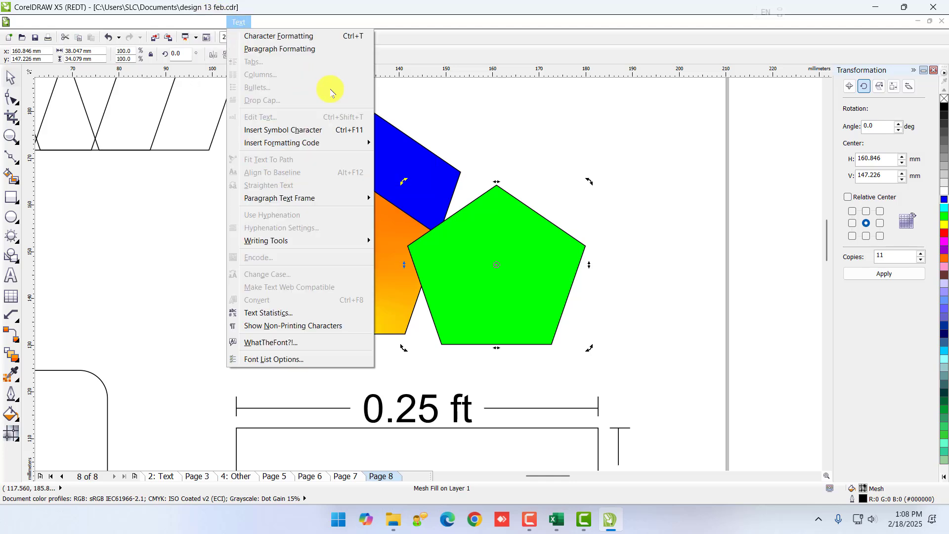
click(477, 159)
right_click(473, 204)
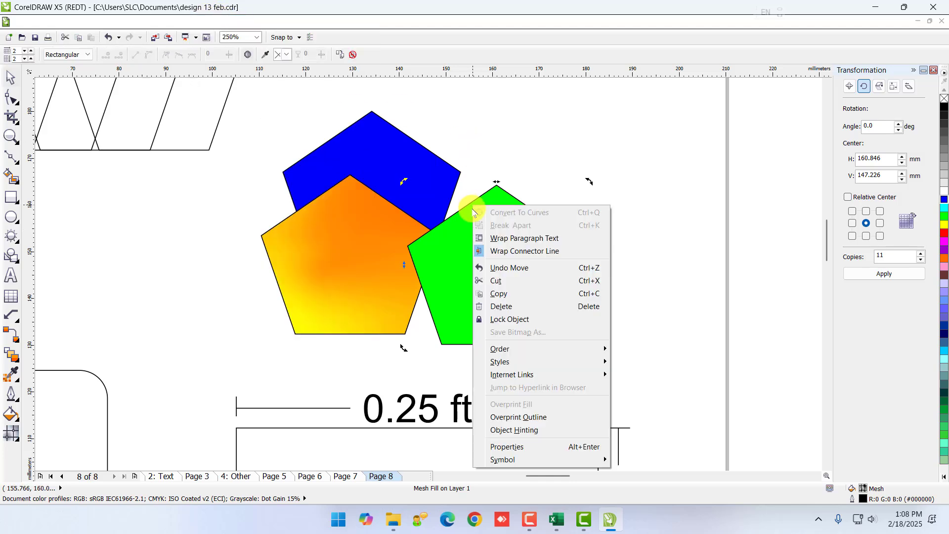
click(470, 222)
Step: Select the original motu.png bitmap and examine the editing and tracing commands available for it
scroll(470, 222, down, 5)
scroll(451, 229, up, 3)
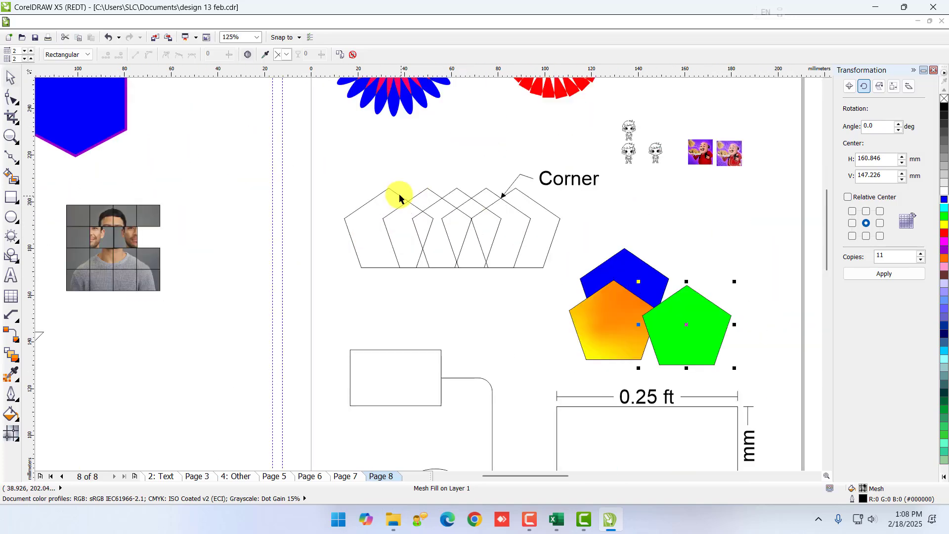
scroll(400, 198, down, 3)
scroll(553, 144, up, 6)
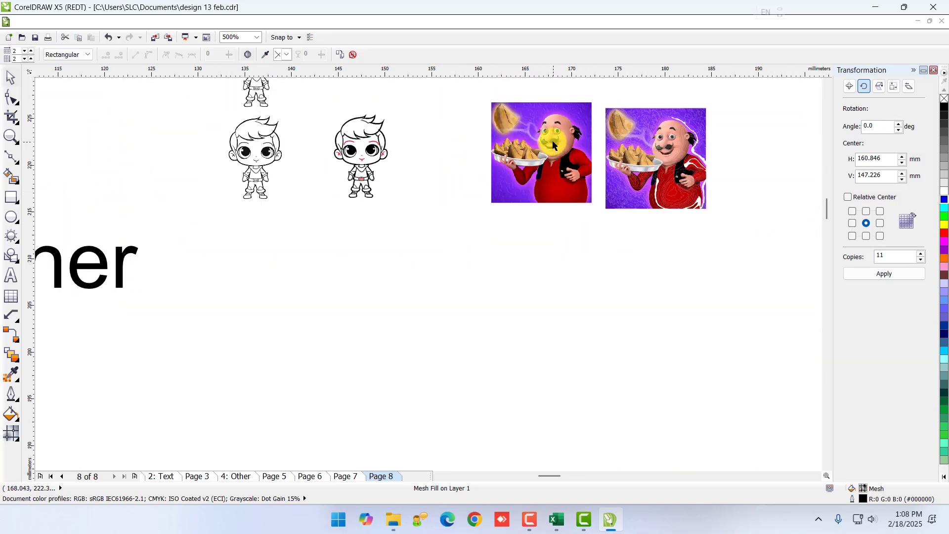
right_click(553, 144)
click(556, 121)
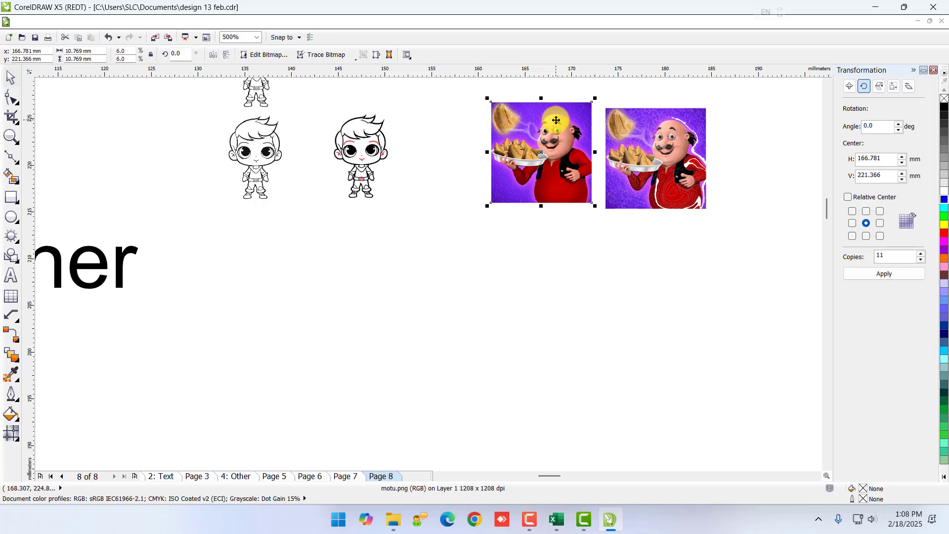
click(556, 121)
scroll(552, 126, up, 2)
right_click(537, 130)
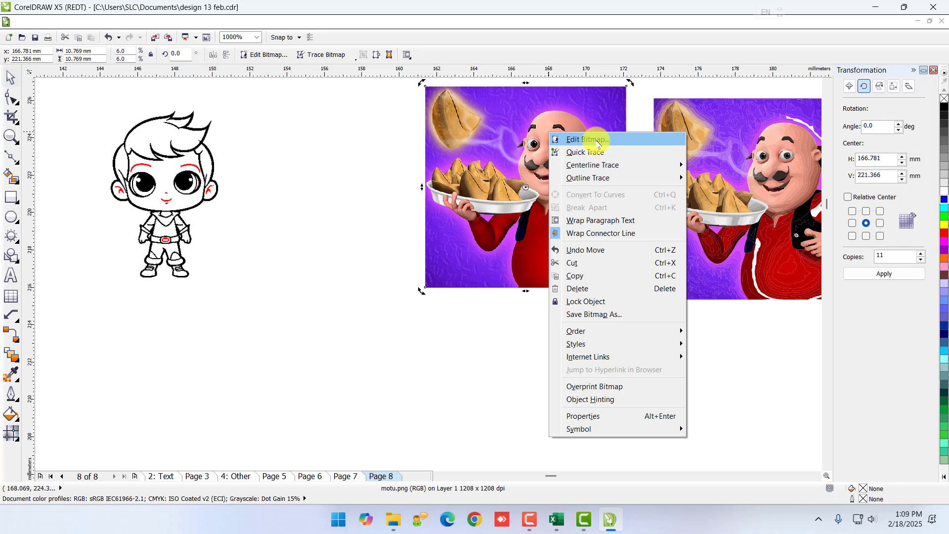
Step: Add the artistic text "Corel" in Arial 24 pt and move it below the motu.png bitmap
click(10, 274)
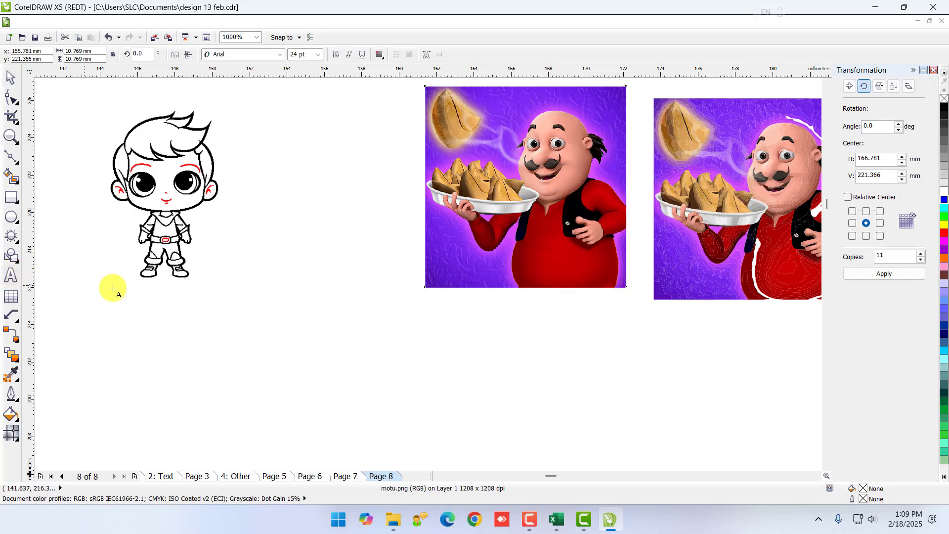
click(242, 351)
text(Corel)
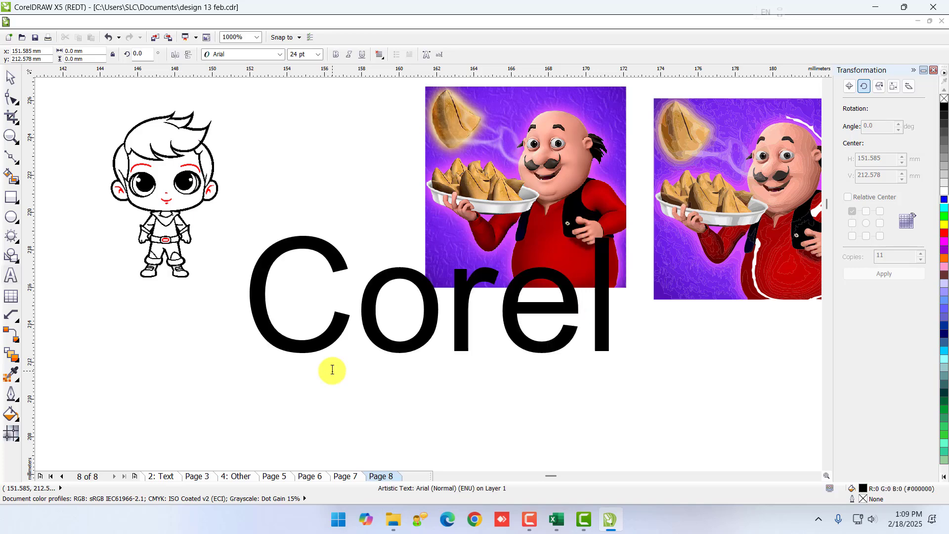
click(10, 78)
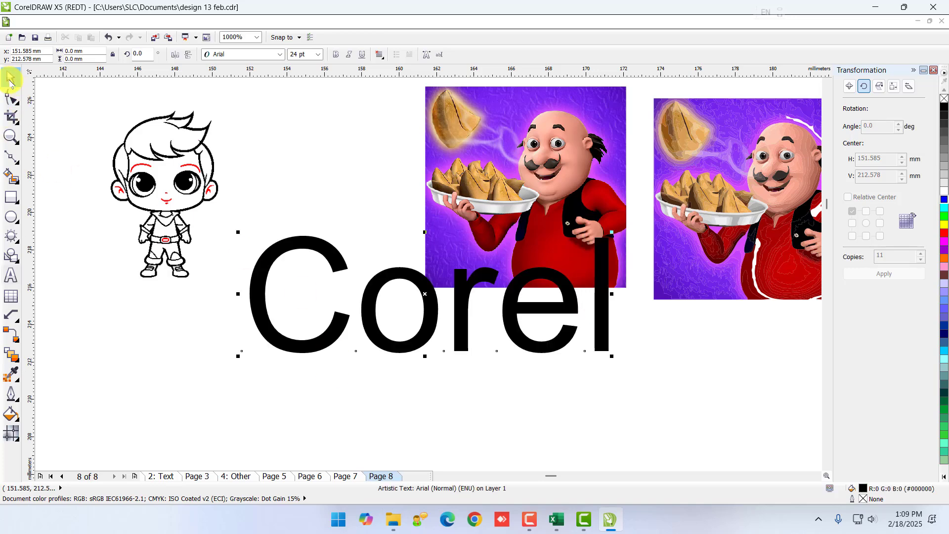
drag(324, 321, 306, 421)
Step: Compare the object commands available for the "Corel" text with those for the original motu.png bitmap
right_click(305, 422)
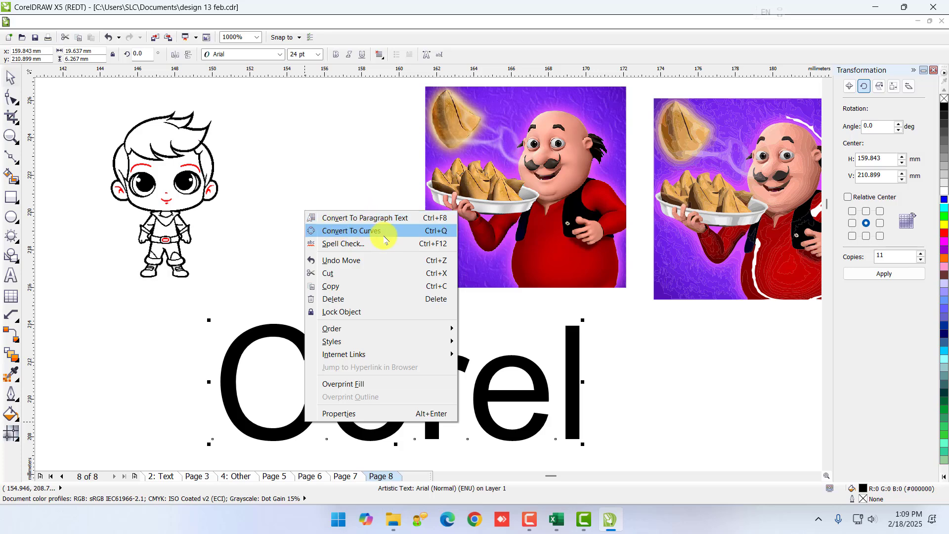
click(530, 180)
click(524, 158)
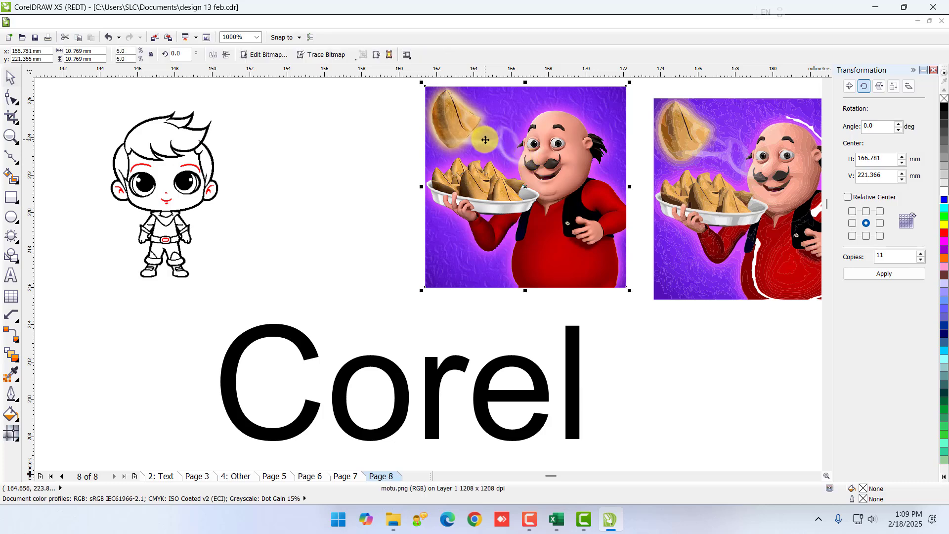
right_click(486, 140)
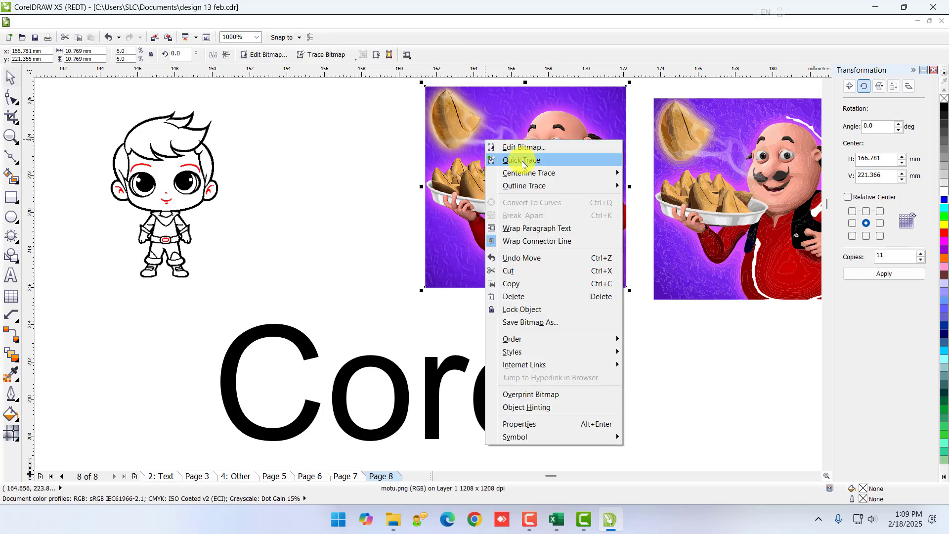
click(177, 164)
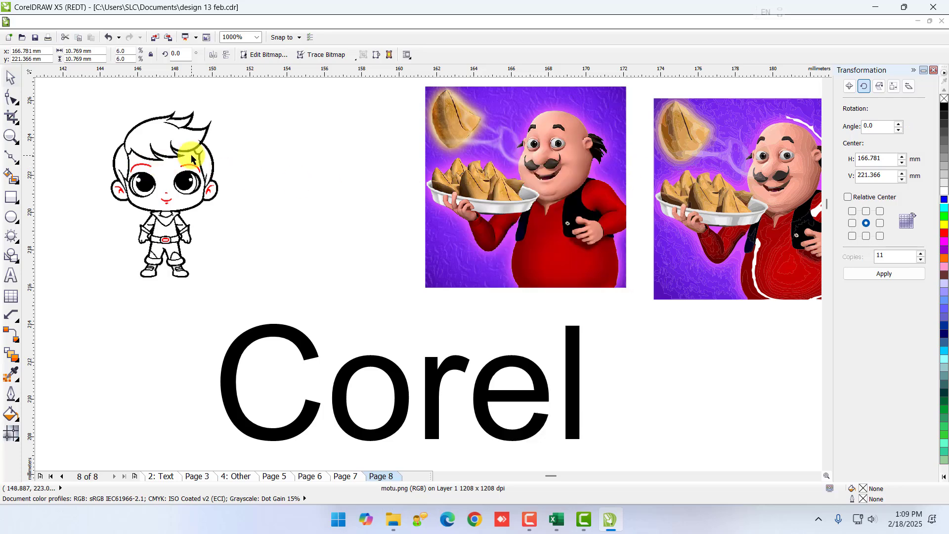
Step: Select all the traced boy's objects and examine the grouping, style, formatting code and writing tool commands
drag(89, 102, 276, 319)
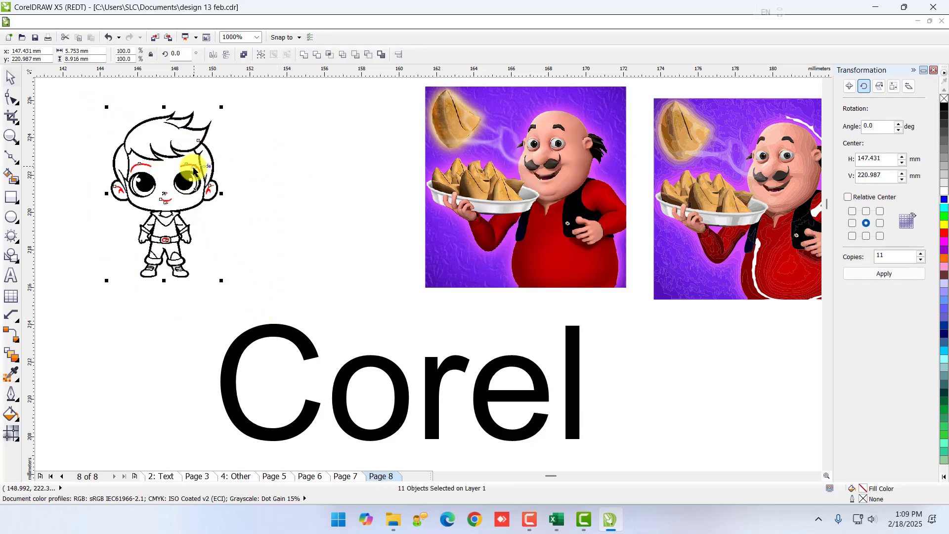
right_click(193, 170)
key(Escape)
right_click(186, 150)
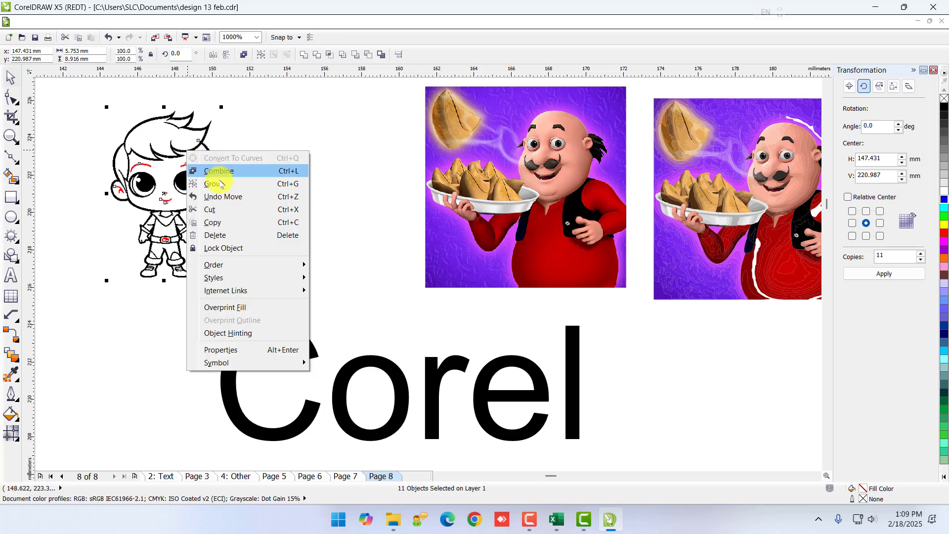
mouse_move(239, 278)
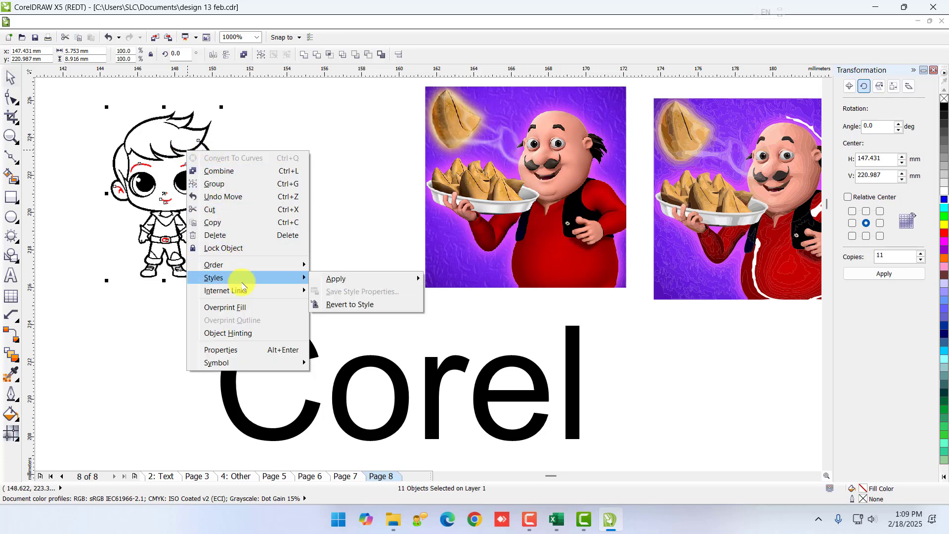
click(387, 212)
click(250, 22)
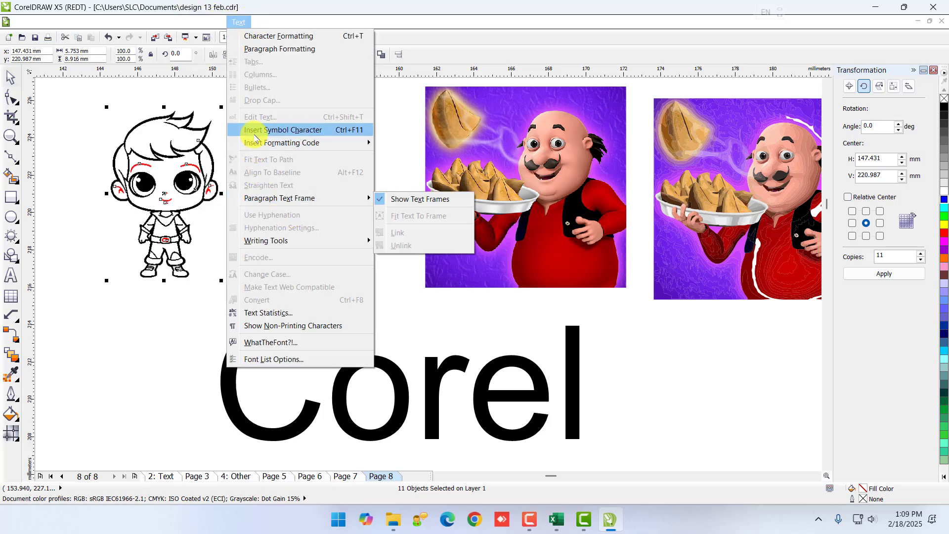
mouse_move(251, 144)
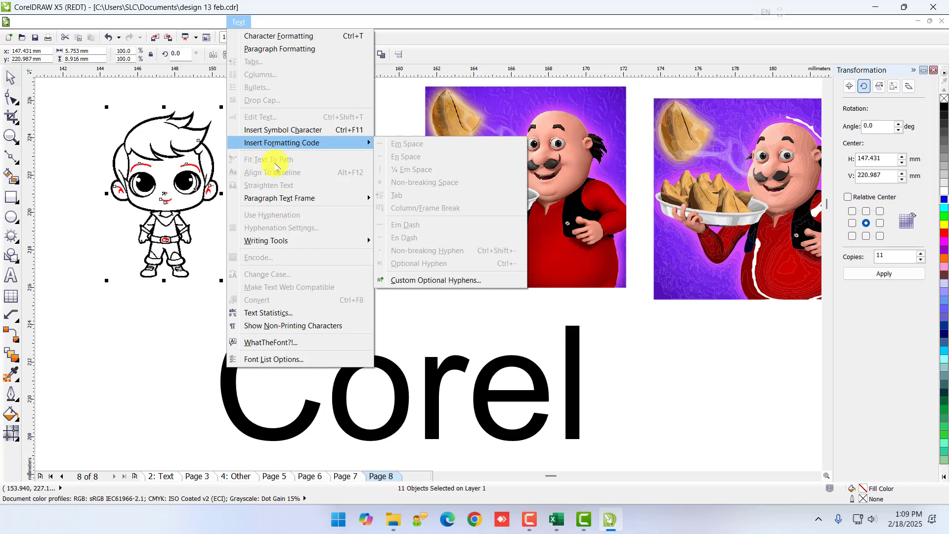
mouse_move(256, 238)
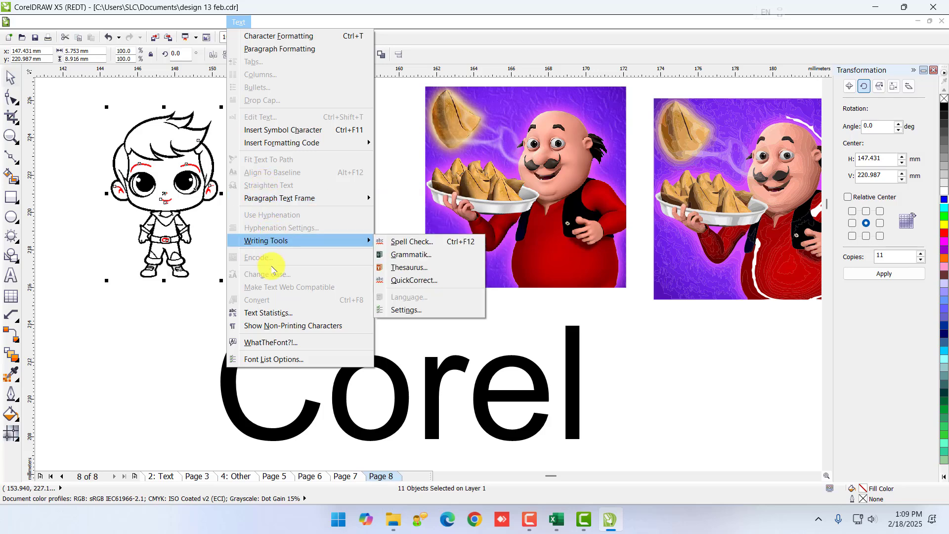
click(178, 317)
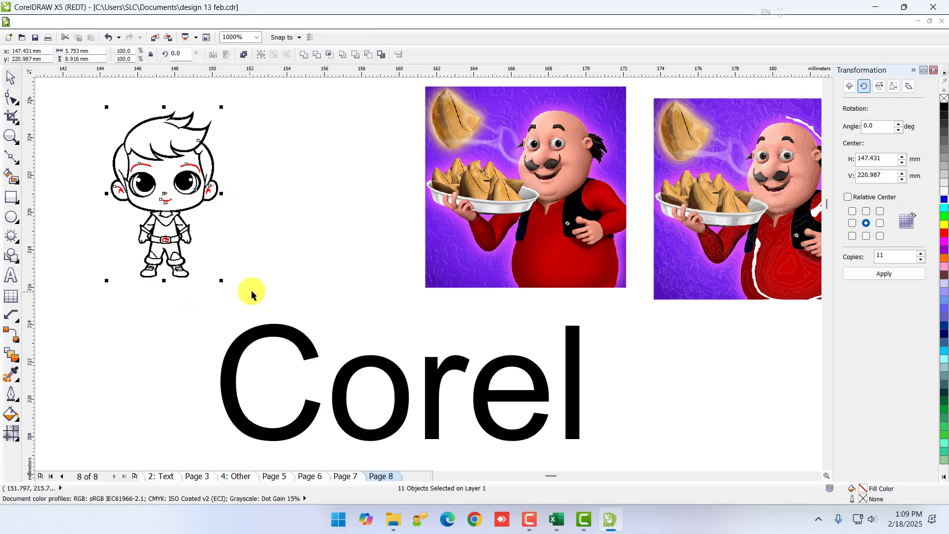
Step: Draw an ellipse about 17.5 mm wide and 14.7 mm high below the "Corel" text
scroll(258, 296, down, 3)
click(332, 351)
click(333, 349)
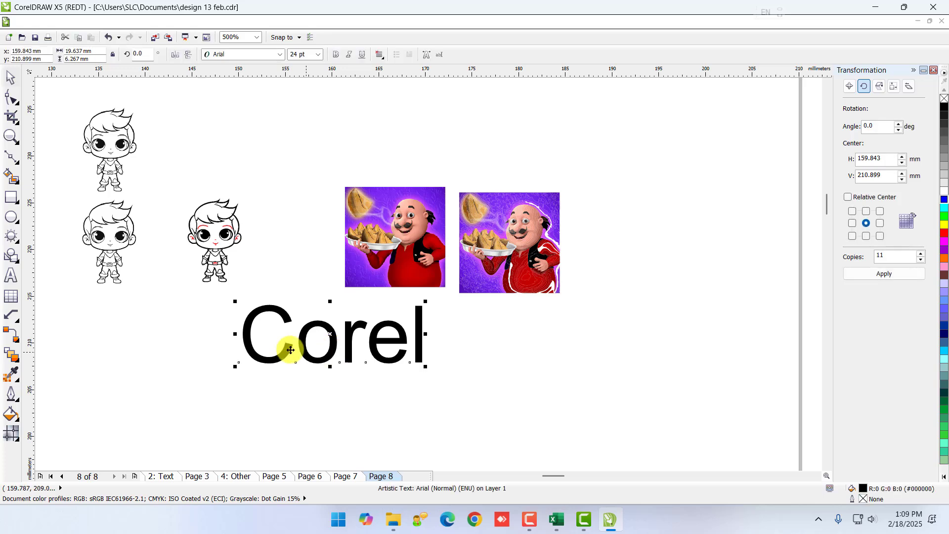
click(16, 219)
drag(251, 378, 416, 462)
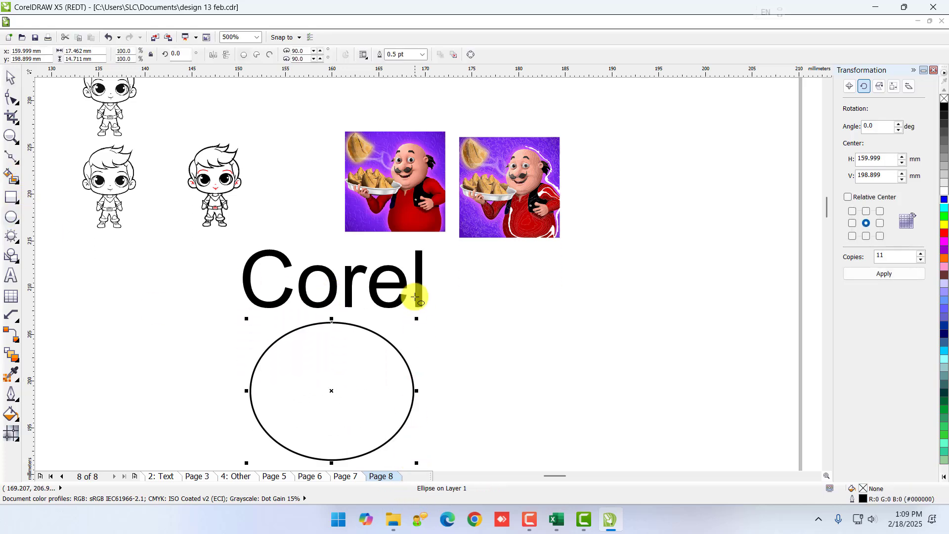
Step: Extend the "Corel" artistic text to read "Corel Draw"
click(11, 277)
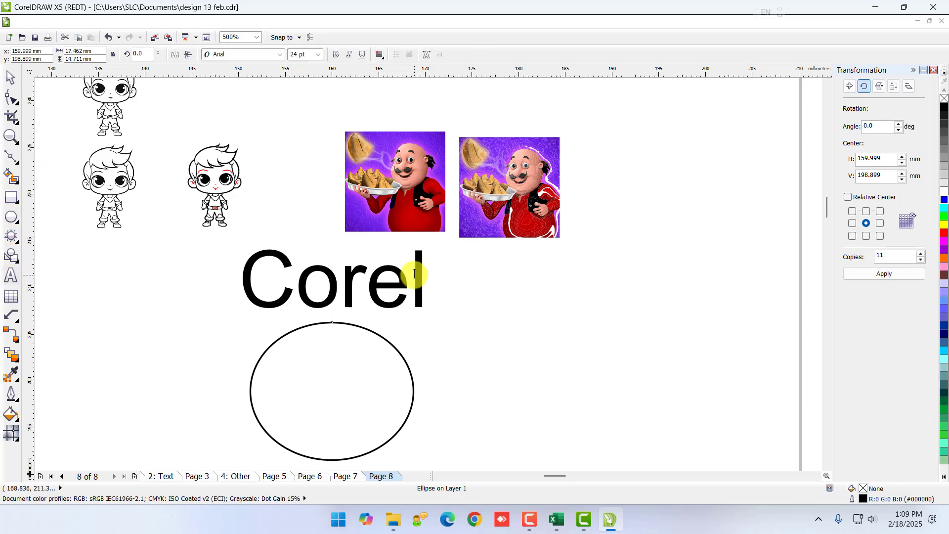
click(417, 279)
text(Draw)
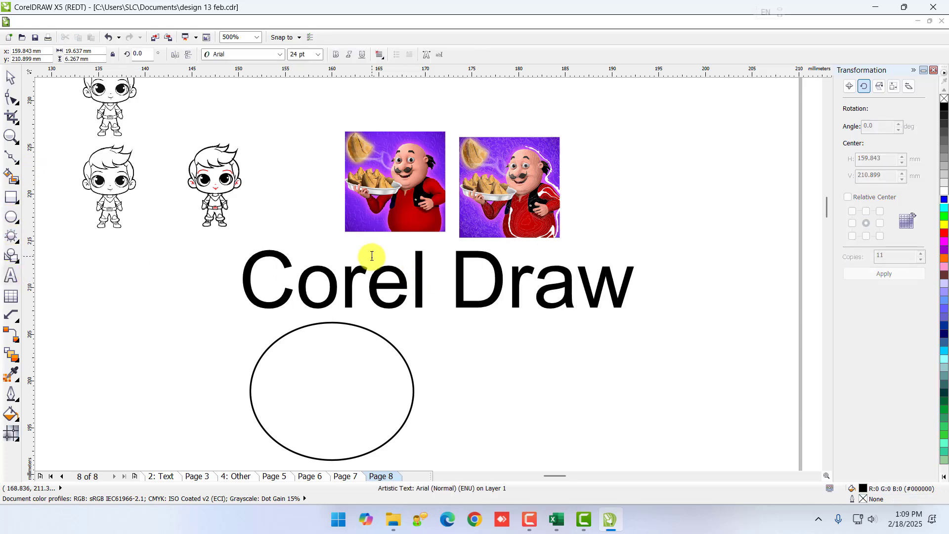
Step: Set the "Corel Draw" text size to 16 pt and move the text so it sits roughly centered above the ellipse
key(ctrl+a)
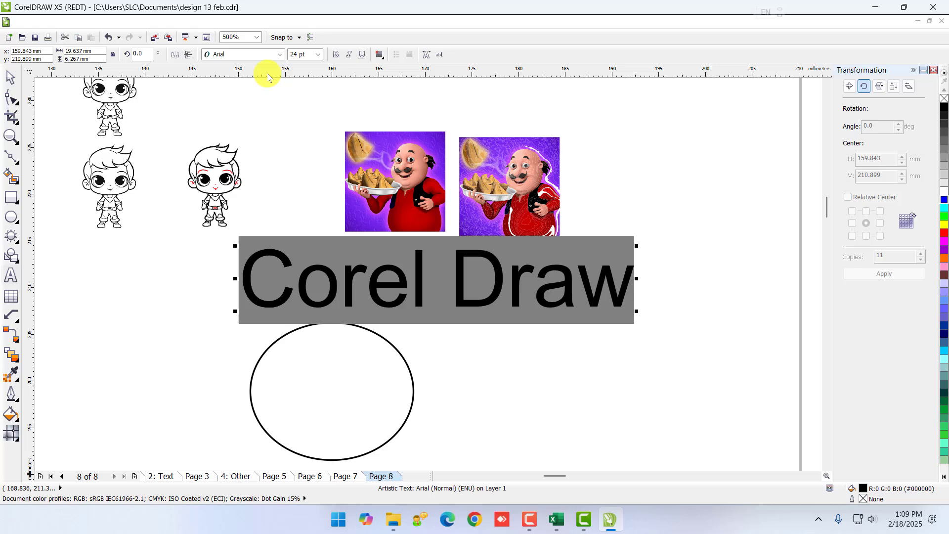
click(318, 54)
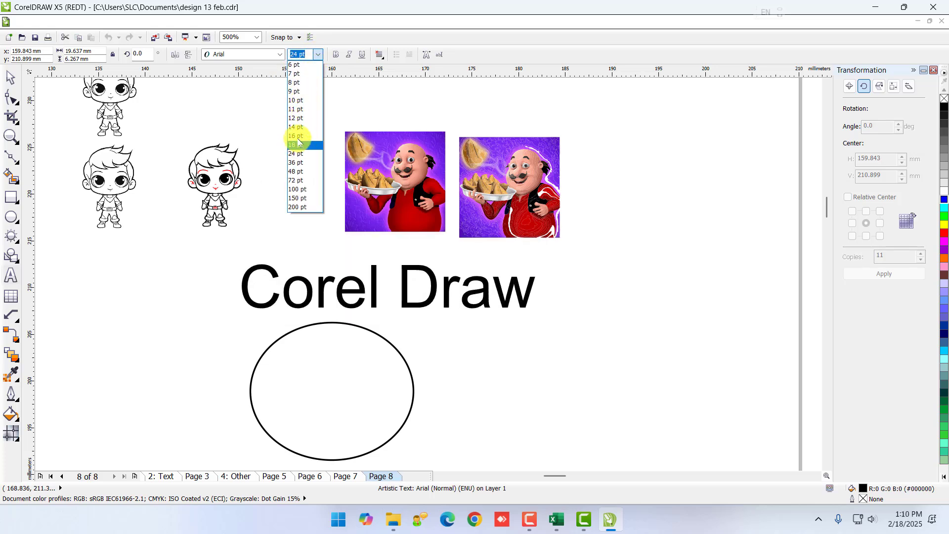
click(297, 136)
click(10, 78)
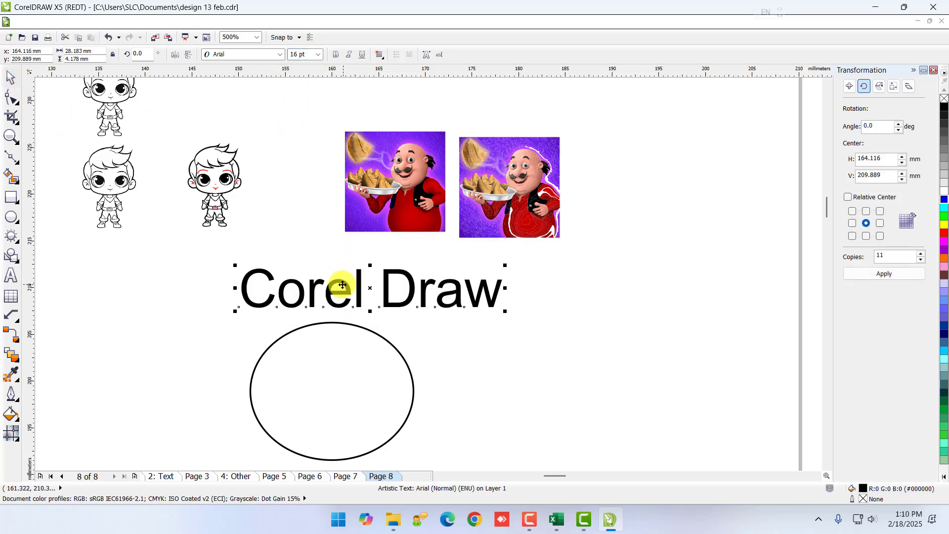
mouse_move(342, 286)
mouse_down()
mouse_move(303, 281)
mouse_move(311, 292)
mouse_up()
Step: Fit the "Corel Draw" text to the ellipse path with a 0.5 mm distance from the path and a 10 mm offset
mouse_move(162, 255)
mouse_down()
mouse_move(404, 420)
mouse_move(466, 476)
mouse_move(498, 445)
mouse_up()
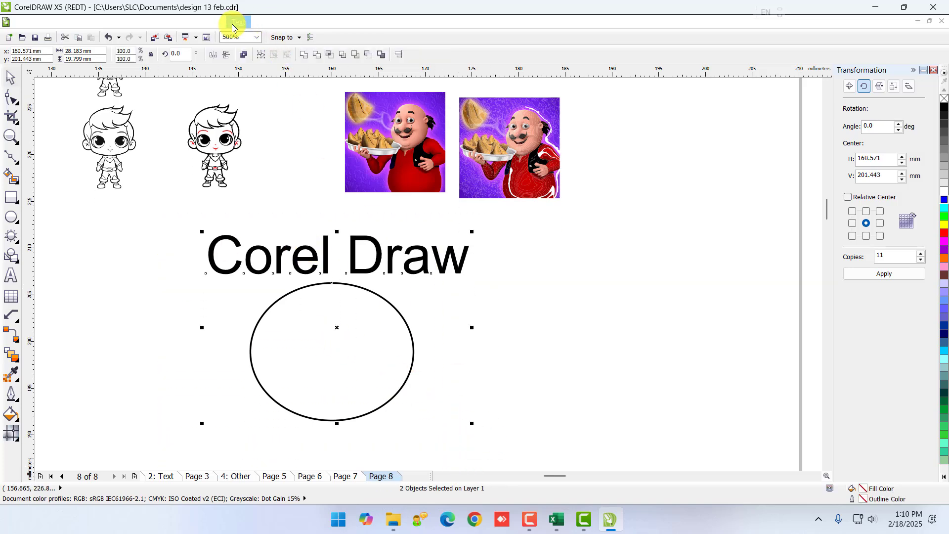
click(208, 22)
mouse_move(238, 22)
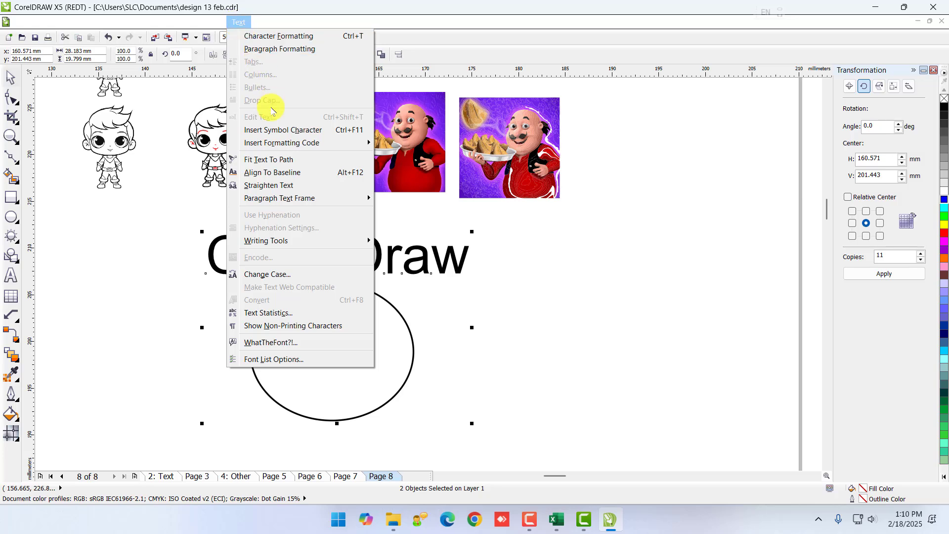
click(283, 165)
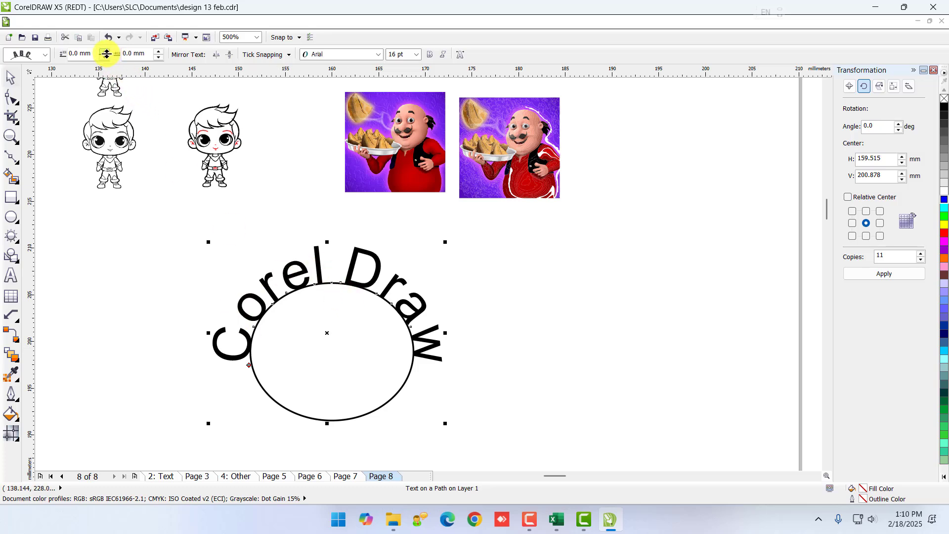
mouse_move(106, 53)
mouse_down()
mouse_move(105, 61)
mouse_move(160, 55)
mouse_up()
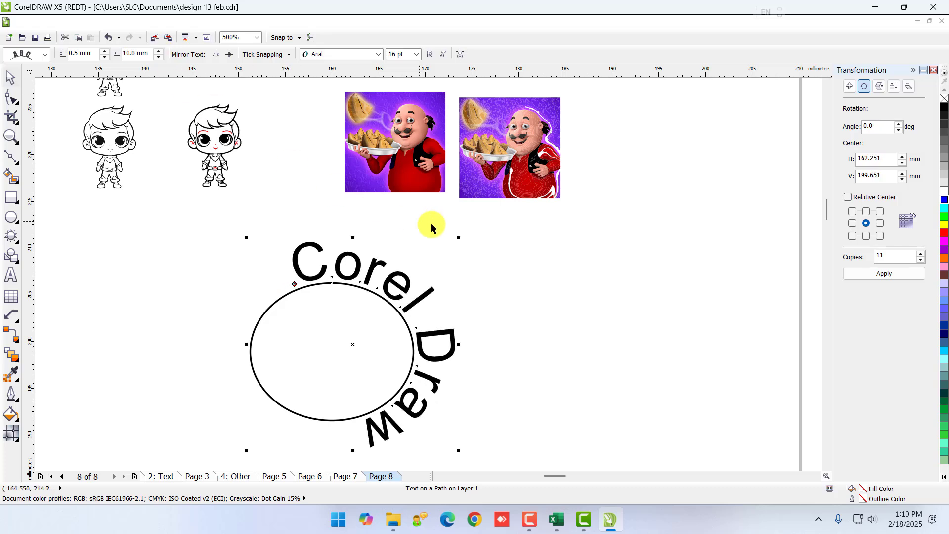
click(488, 280)
Step: Add the artistic text "COREL" in Army Wide 24 pt to the right of the curved text
click(11, 276)
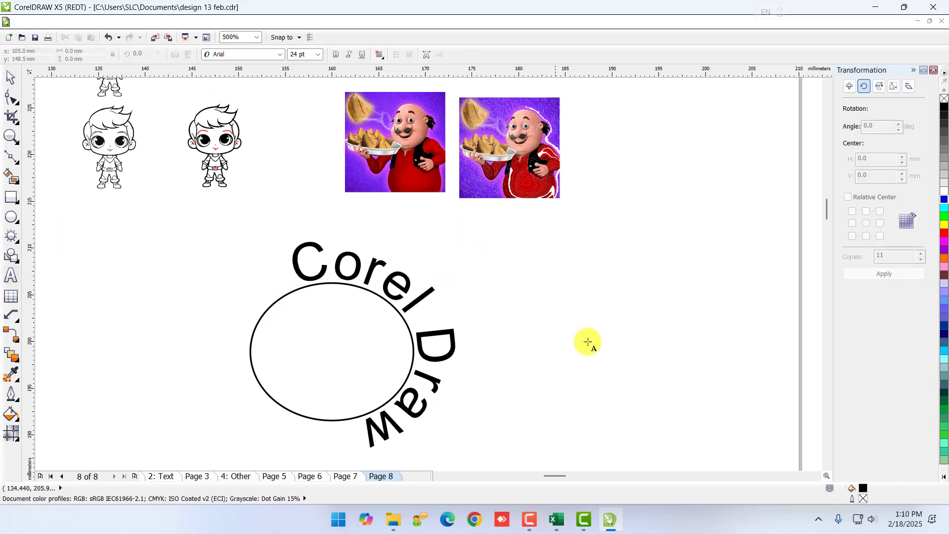
scroll(676, 313, up, 2)
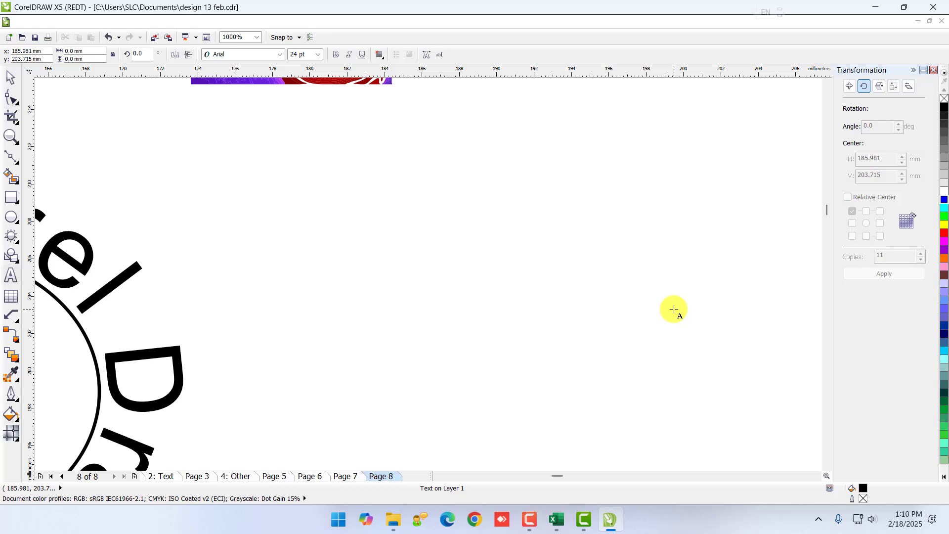
text(COREL)
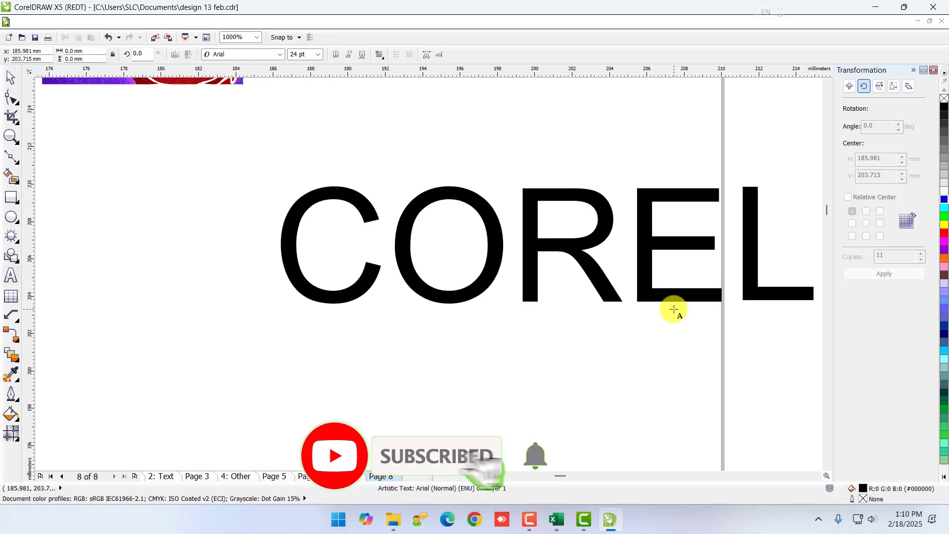
key(ctrl+a)
click(243, 55)
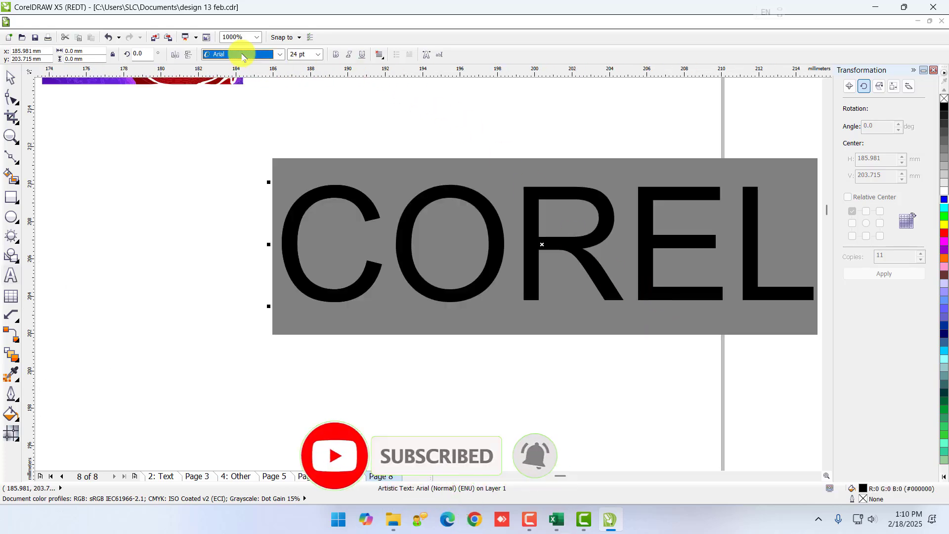
click(280, 56)
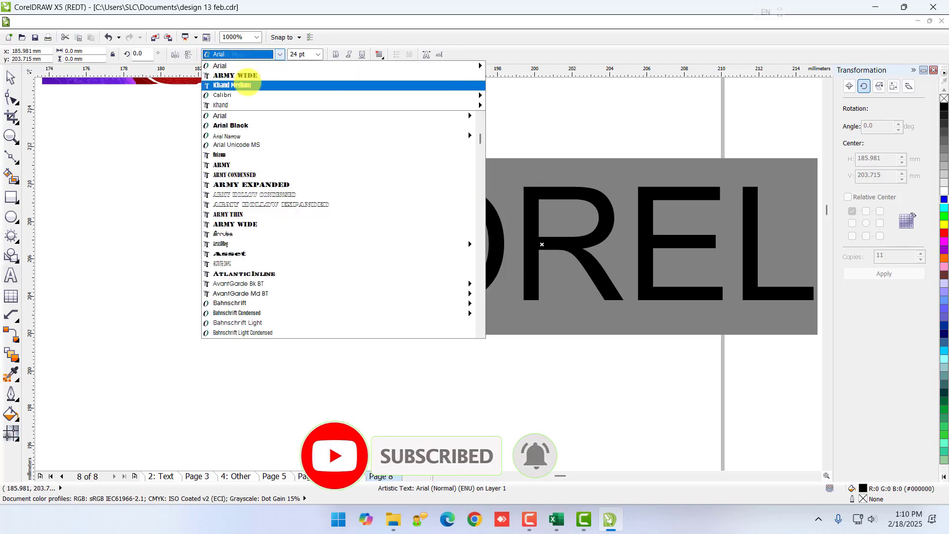
click(243, 77)
scroll(239, 155, down, 1)
scroll(325, 142, up, 1)
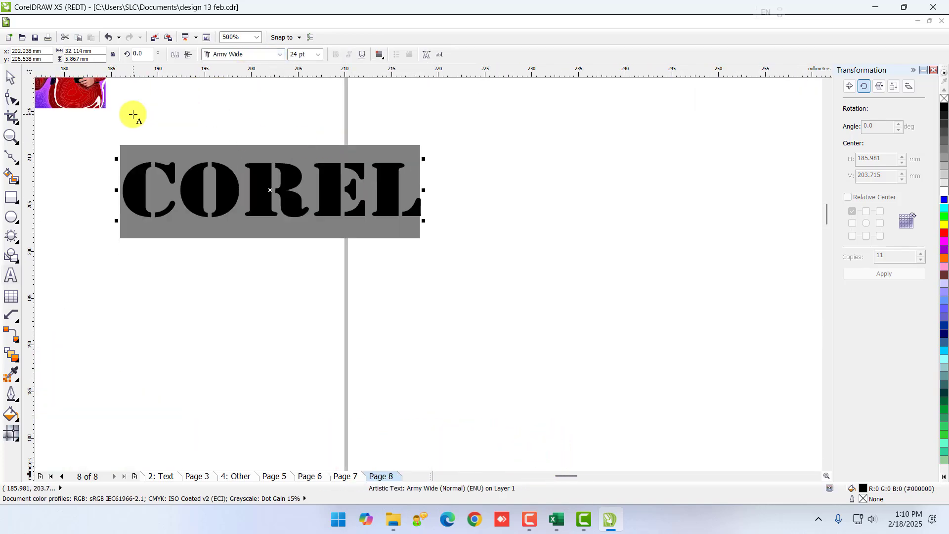
Step: Fill the "COREL" text with red and keep it selected as an object
click(944, 235)
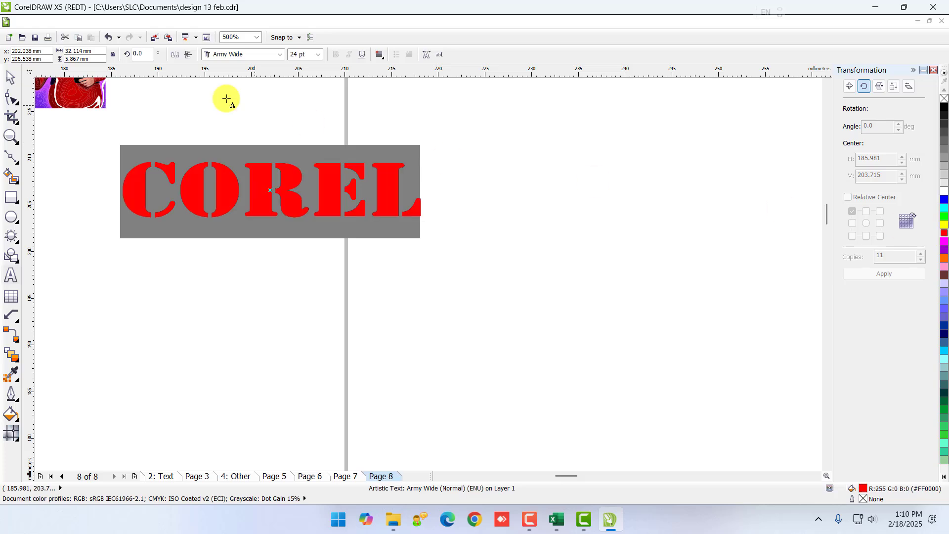
click(10, 77)
click(287, 186)
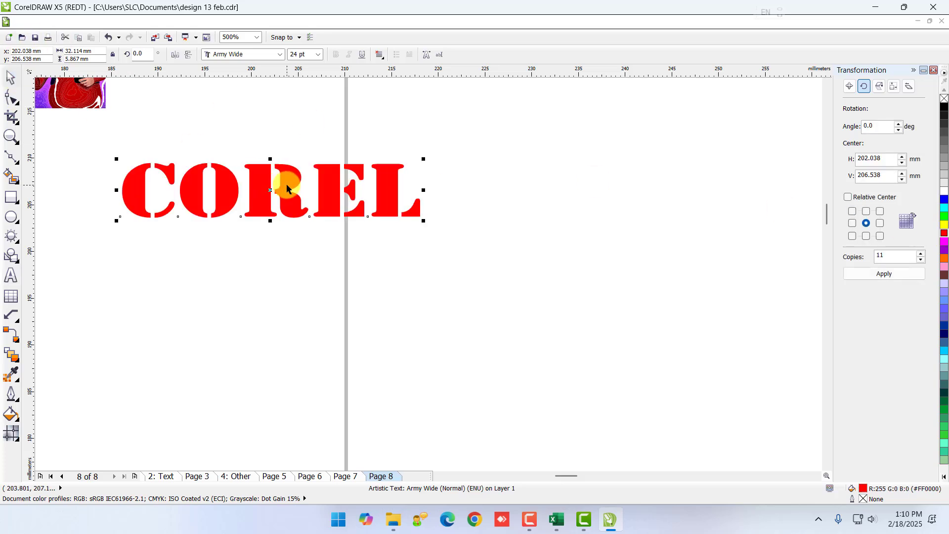
Step: Add a perspective to the red "COREL" text, pulling its lower-left corner far down and slightly raising both upper corners
click(187, 22)
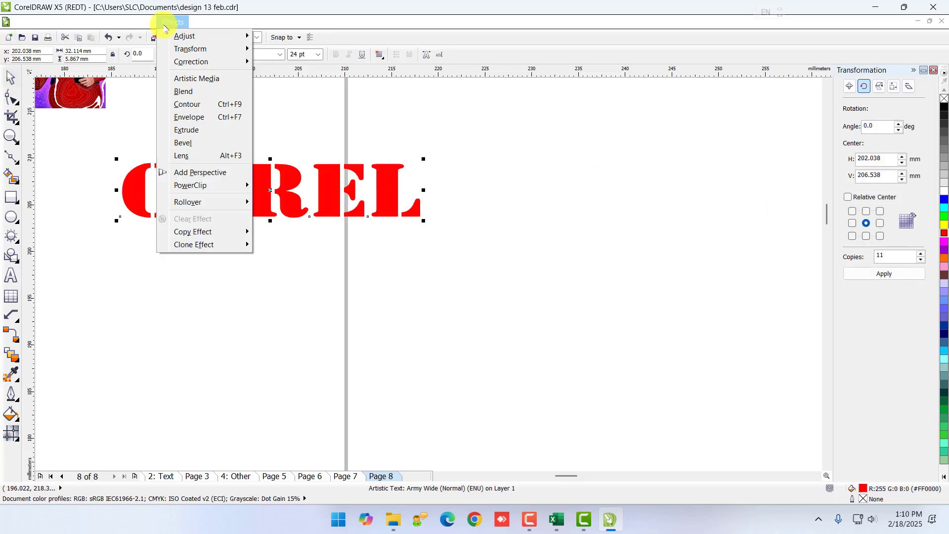
mouse_move(145, 29)
mouse_move(172, 23)
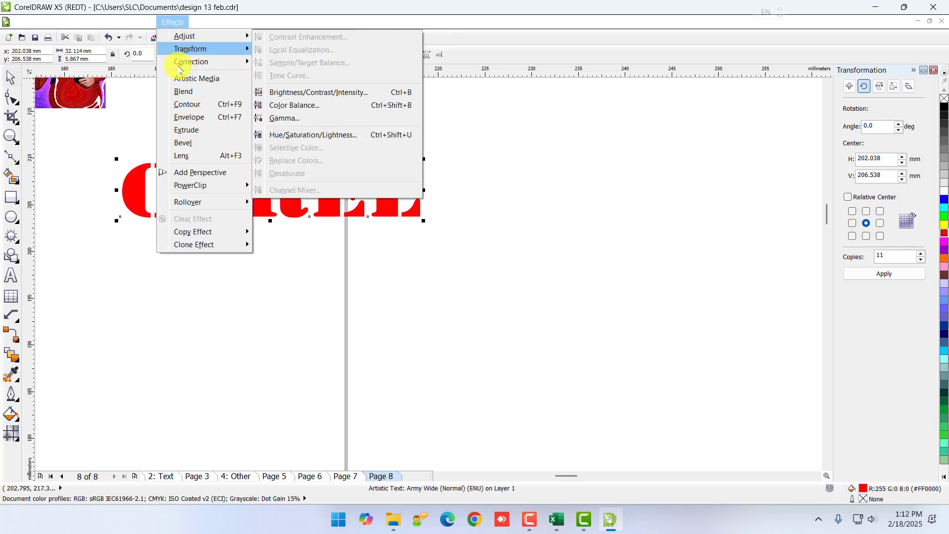
click(198, 173)
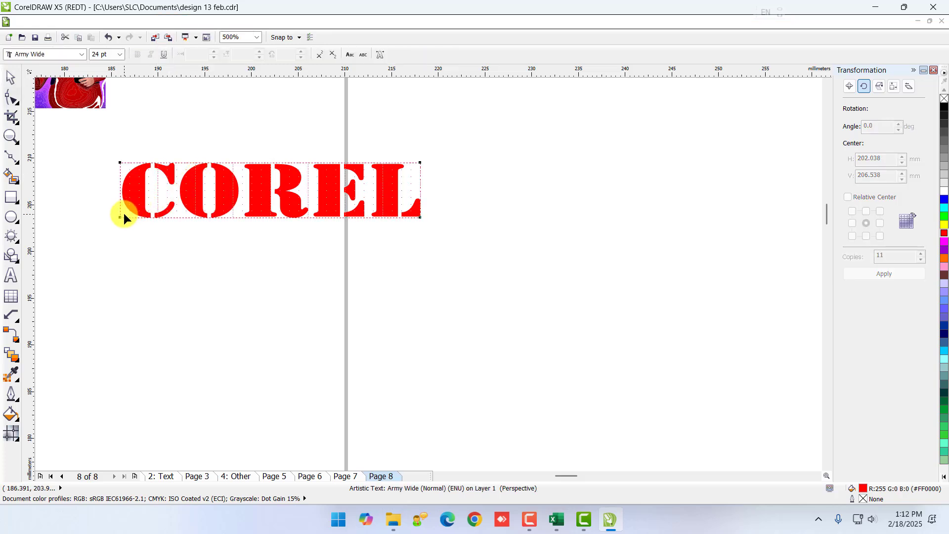
drag(121, 217, 131, 359)
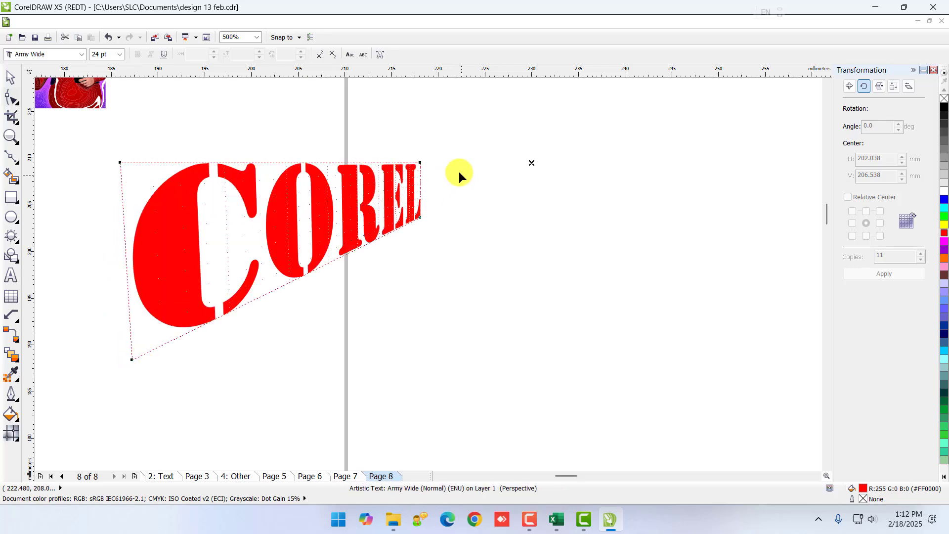
drag(422, 162, 409, 149)
drag(121, 162, 104, 152)
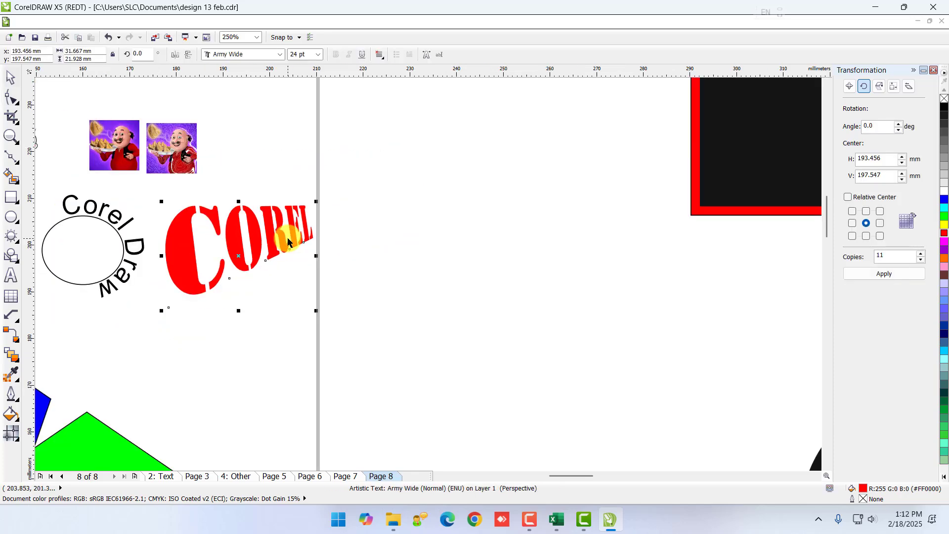
Step: Examine the text, table and tools commands available for the red perspective "COREL" text
scroll(215, 222, up, 3)
click(237, 21)
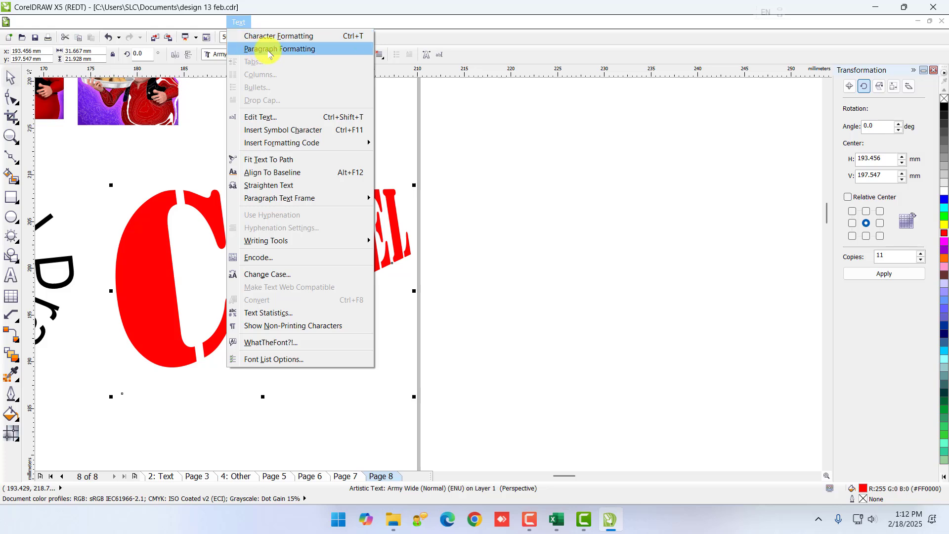
mouse_move(267, 24)
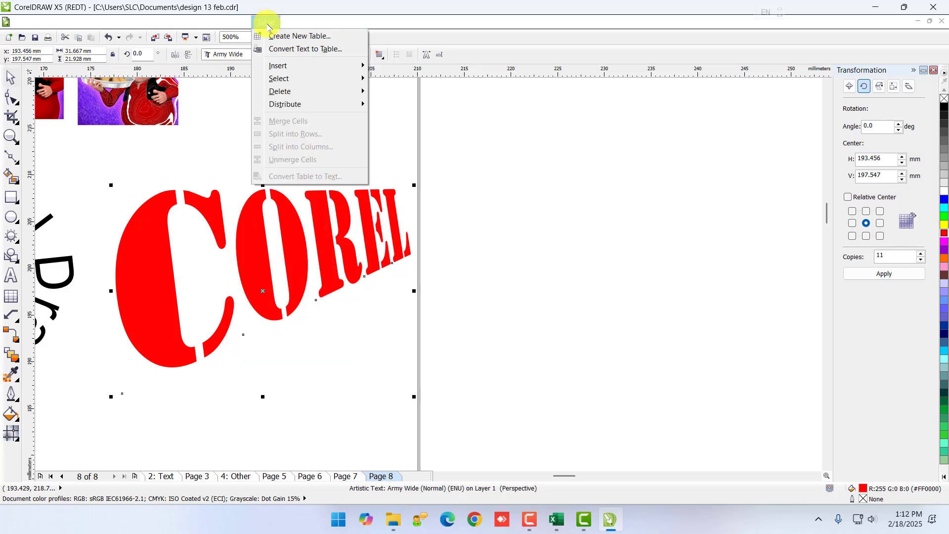
mouse_move(285, 70)
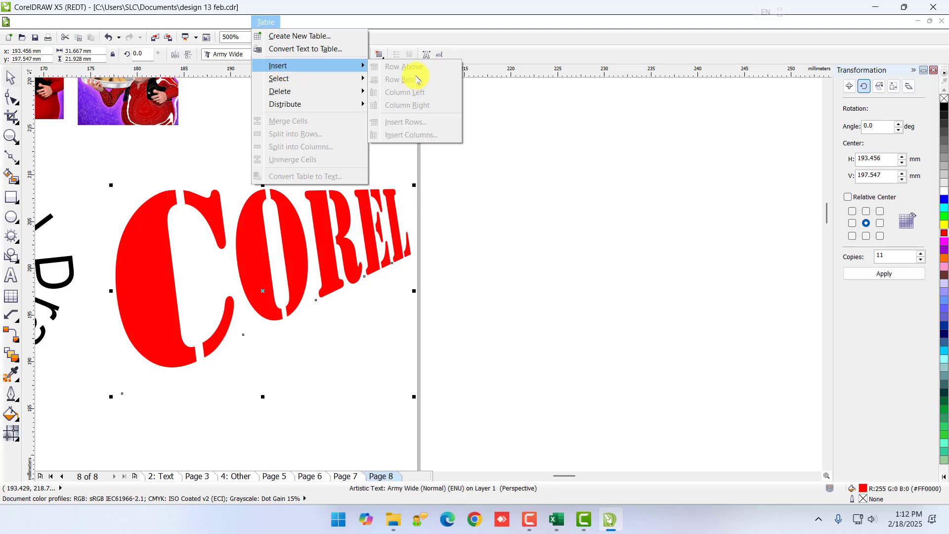
mouse_move(303, 21)
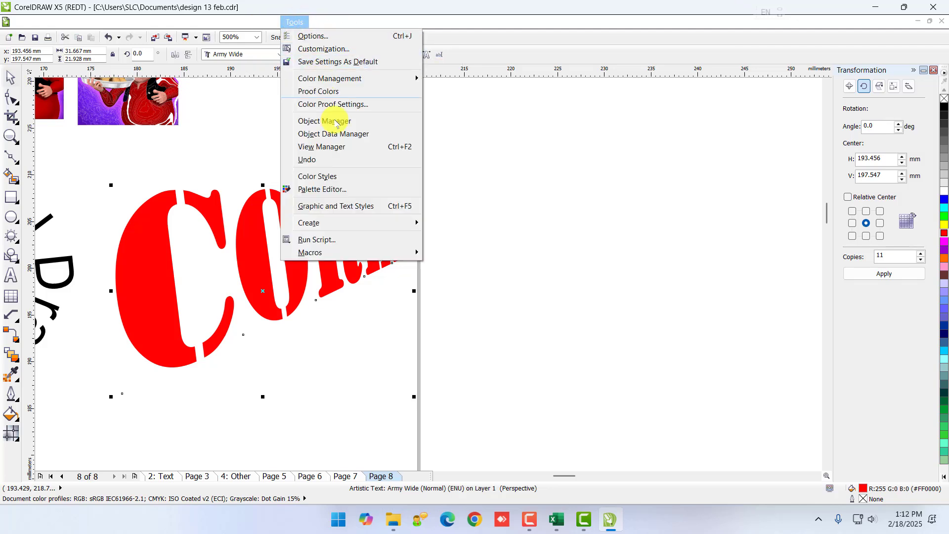
Step: Review the document options for General, Page Size, Layout, Label, Background, Guidelines, Grid, Styles and Rulers, and close them without applying changes
click(313, 39)
click(303, 130)
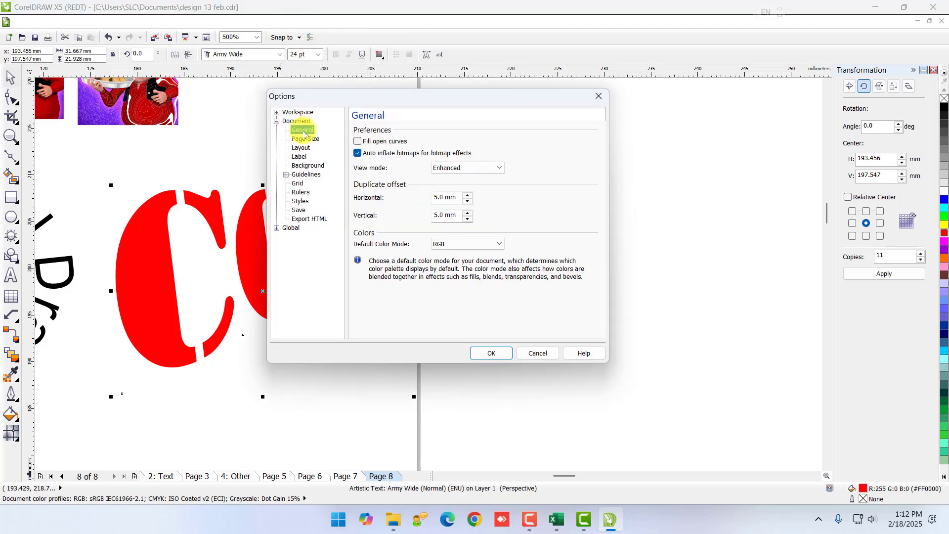
click(307, 140)
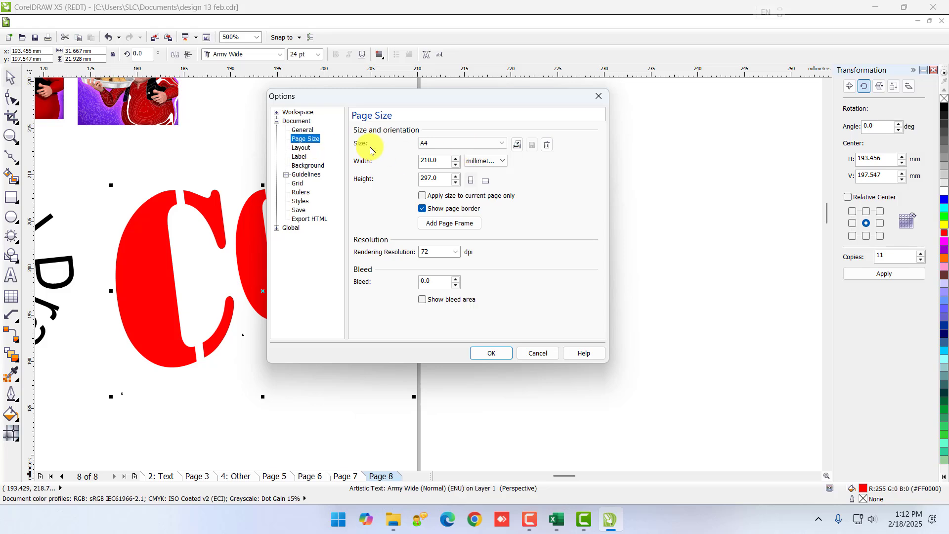
click(315, 149)
click(303, 157)
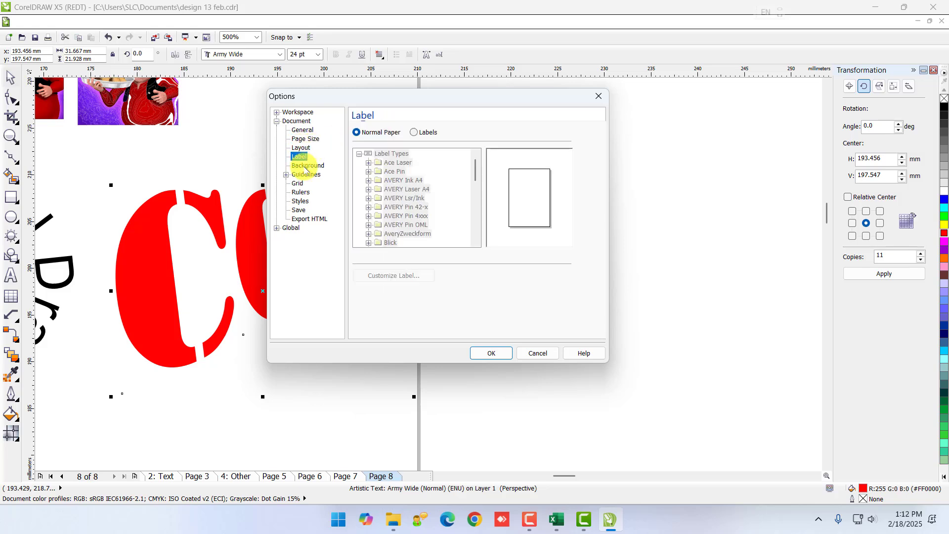
click(307, 165)
click(306, 174)
click(299, 184)
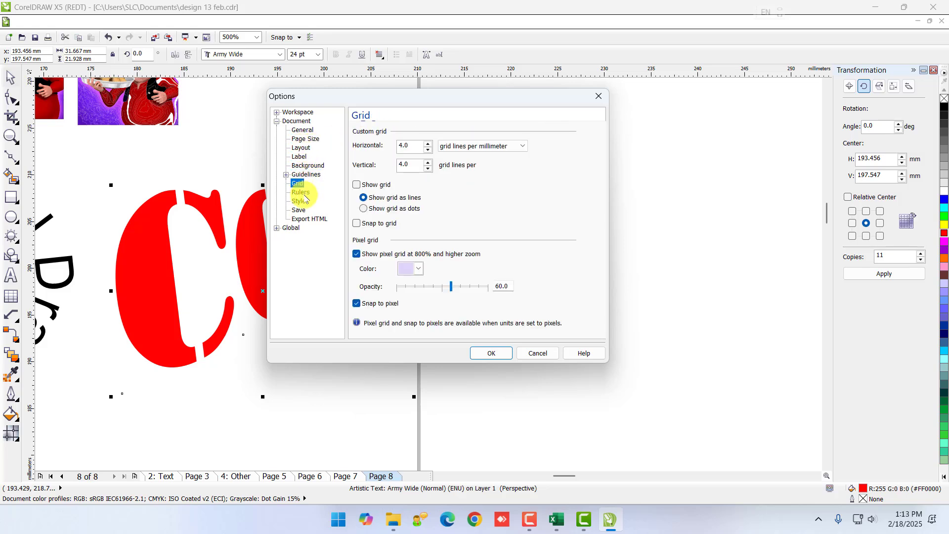
click(306, 202)
click(303, 193)
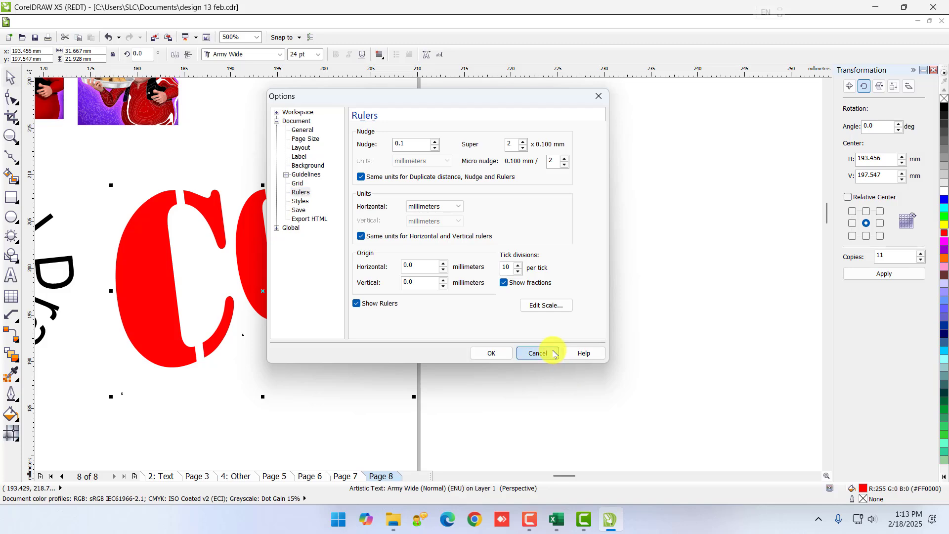
click(538, 353)
scroll(470, 313, down, 5)
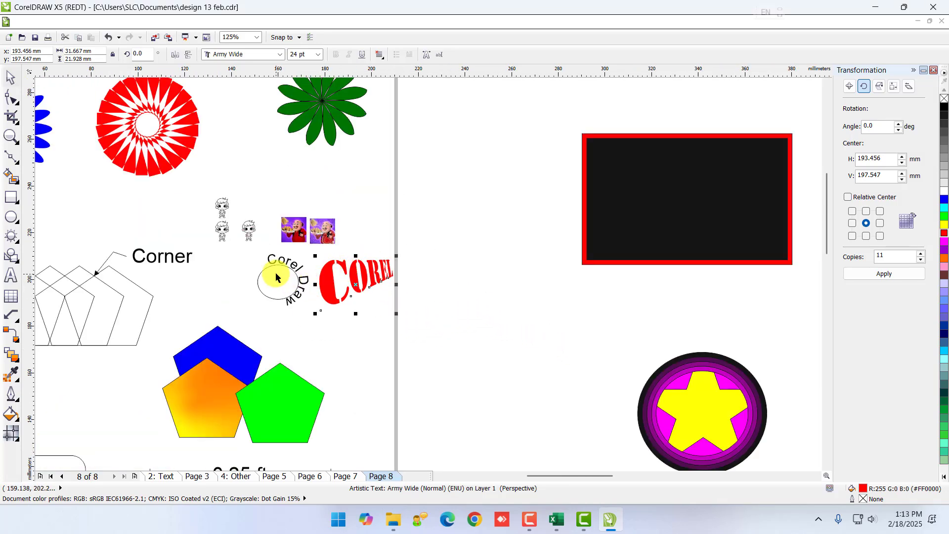